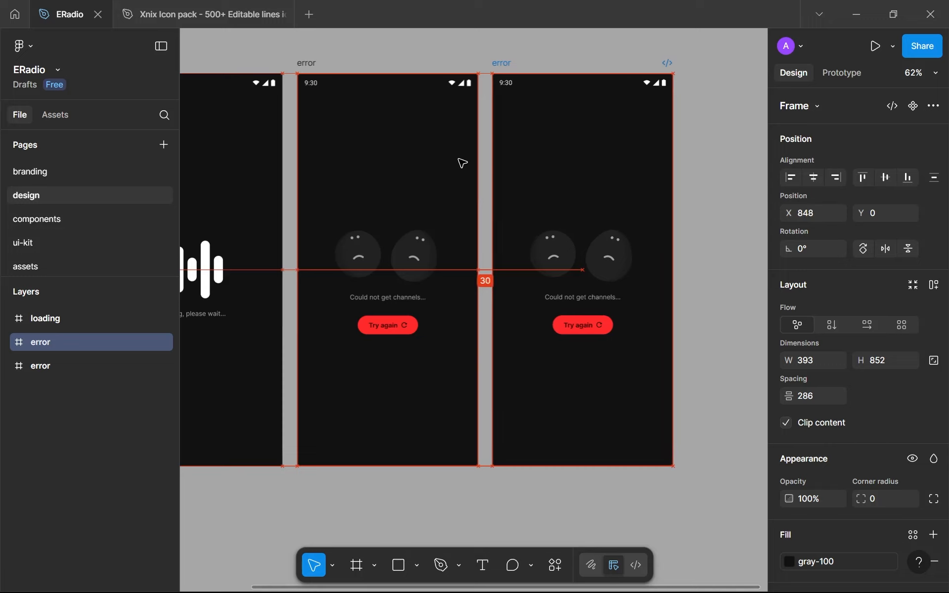
Delete the main content group from the second error frame and rename that frame "home"
click(590, 251)
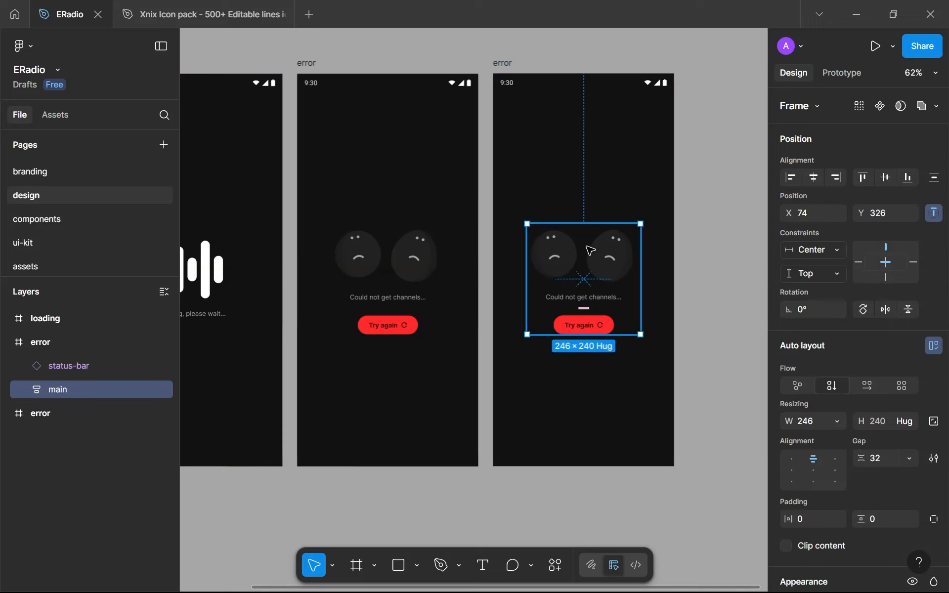
key(Delete)
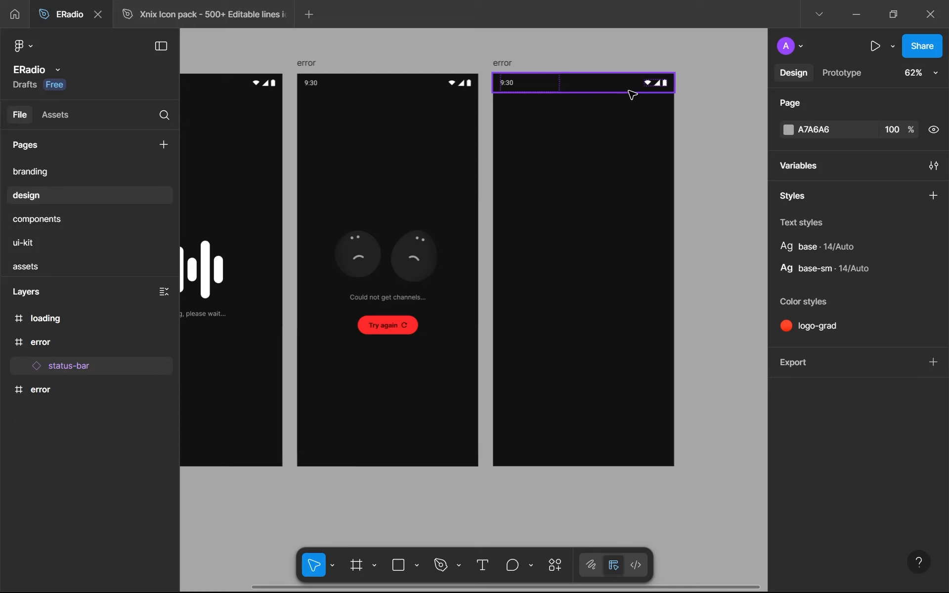
click(502, 64)
text(home)
key(Return)
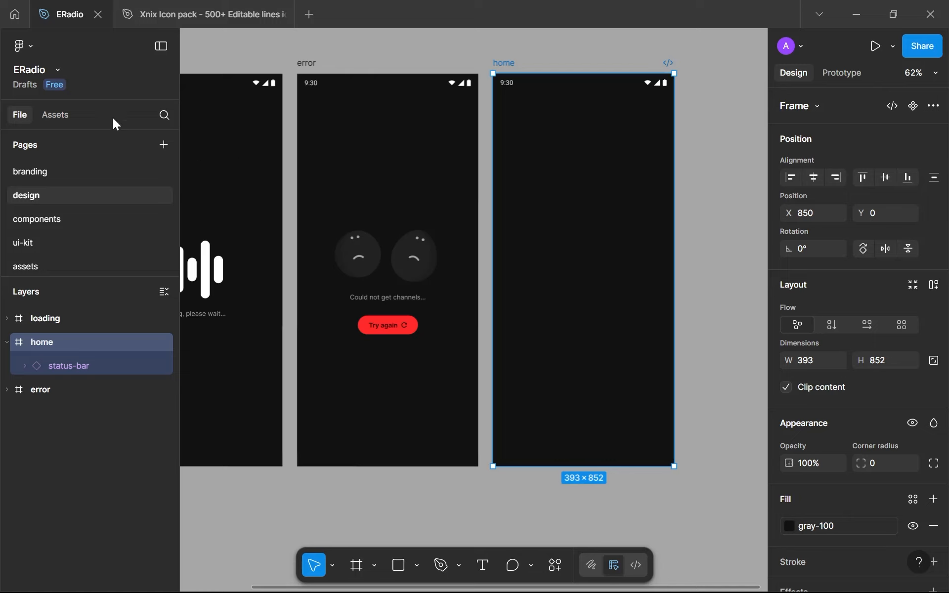
Insert an instance of the logo component from this file's branding assets near the top of the home frame
click(68, 112)
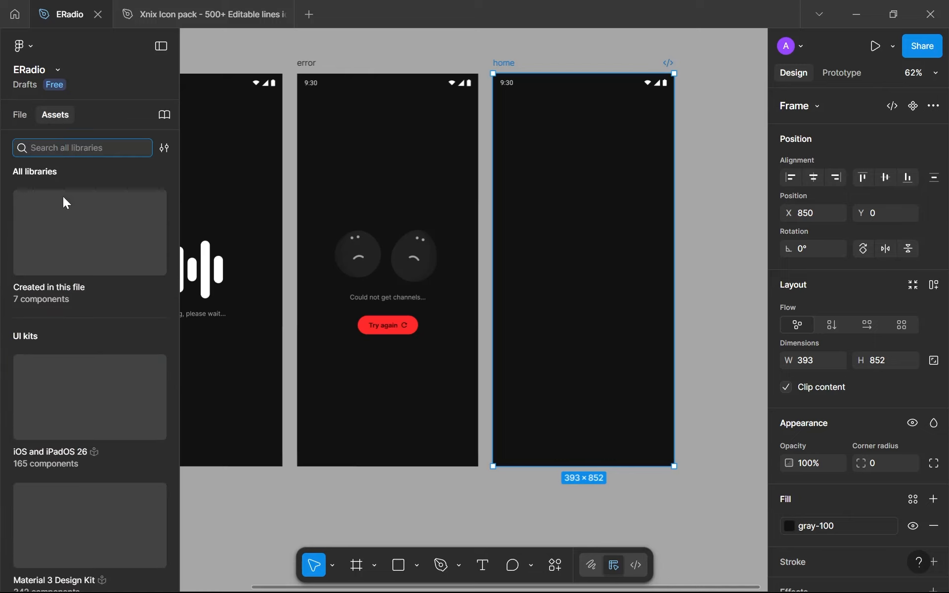
click(60, 224)
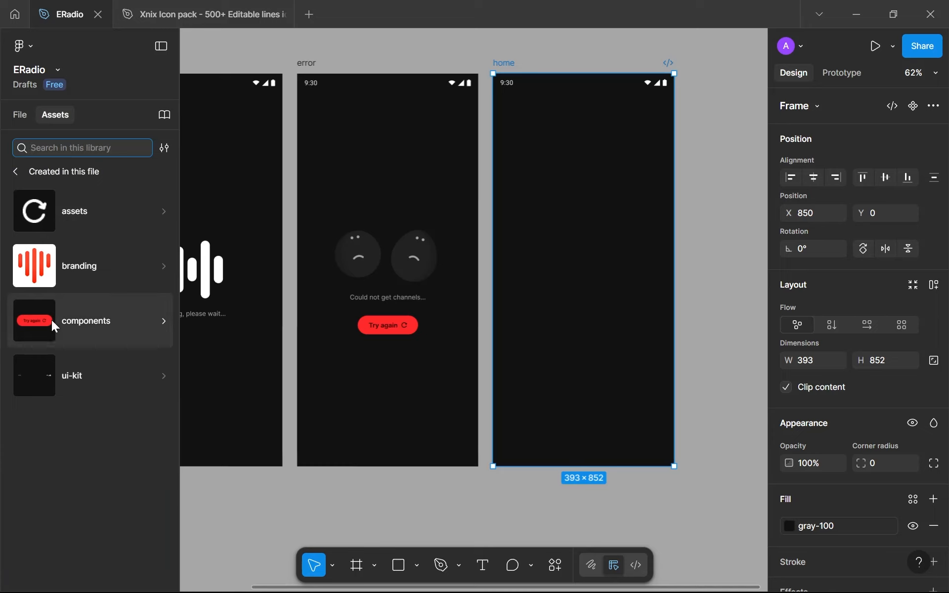
click(52, 262)
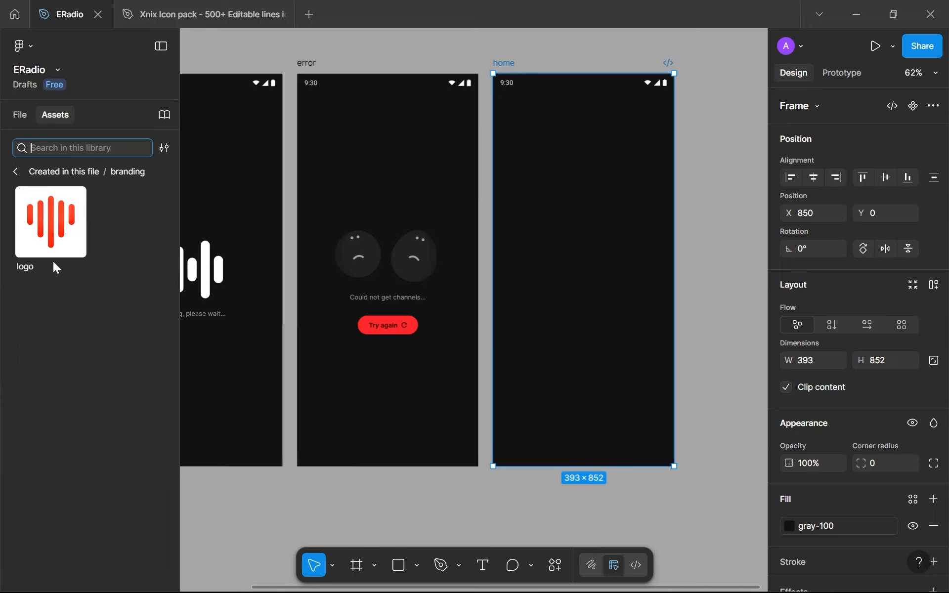
click(35, 217)
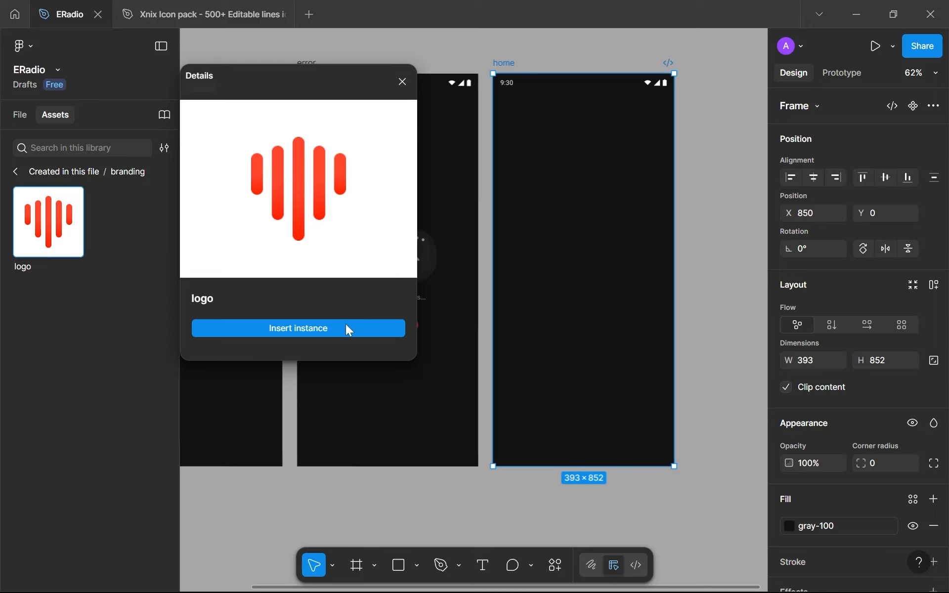
click(402, 83)
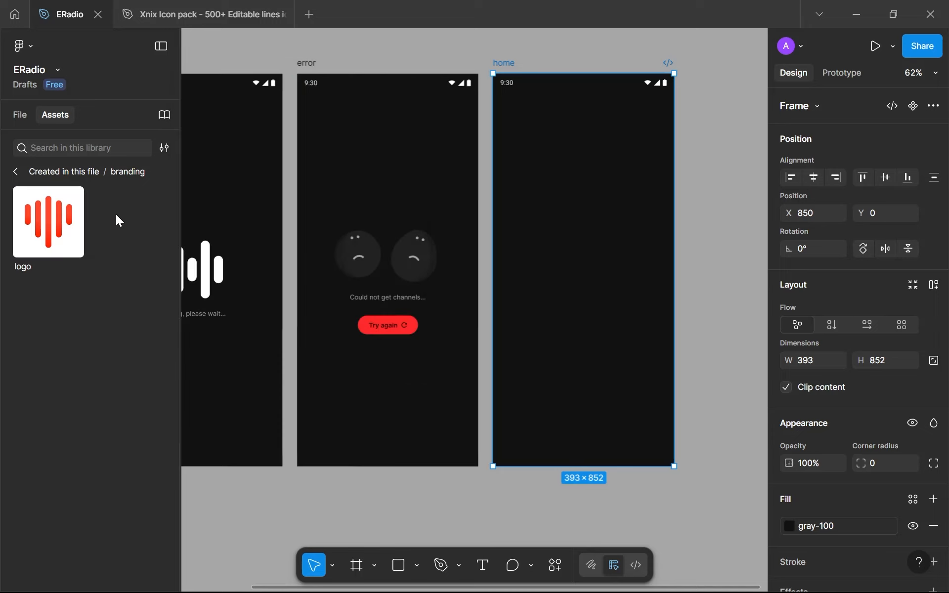
key(Escape)
drag(323, 210, 565, 123)
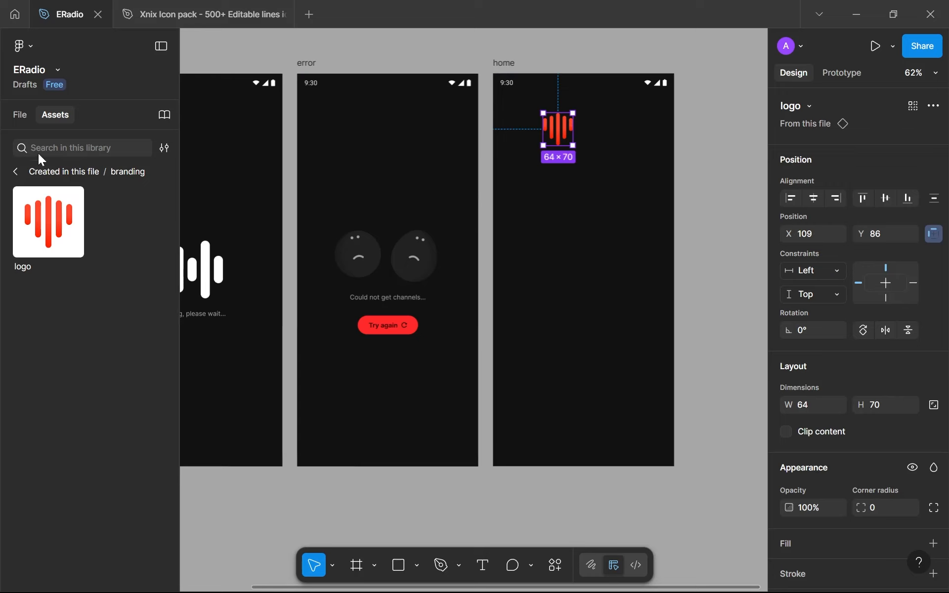
Lock the logo's aspect ratio and set its height to 36
click(25, 119)
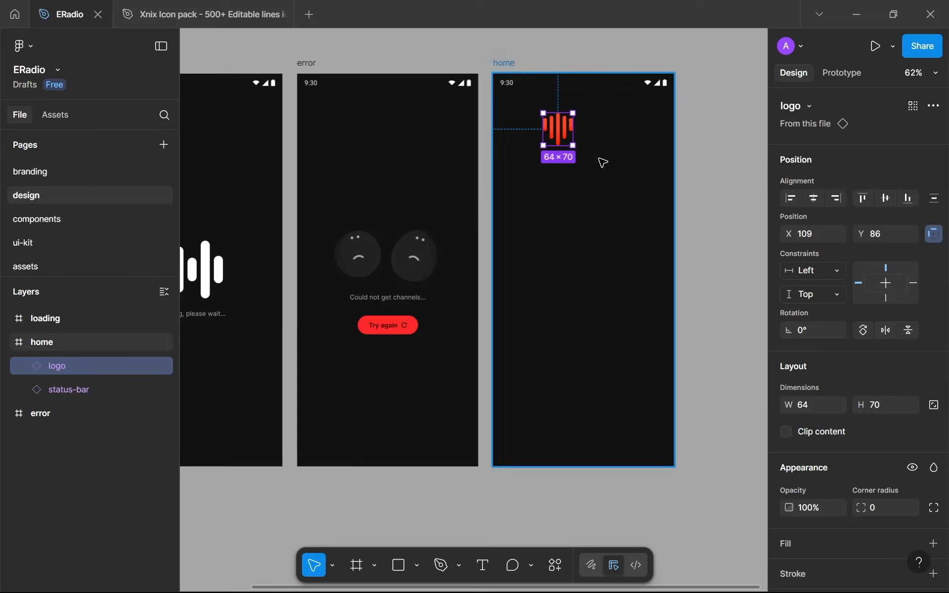
scroll(602, 161, up, 5)
scroll(560, 300, down, 2)
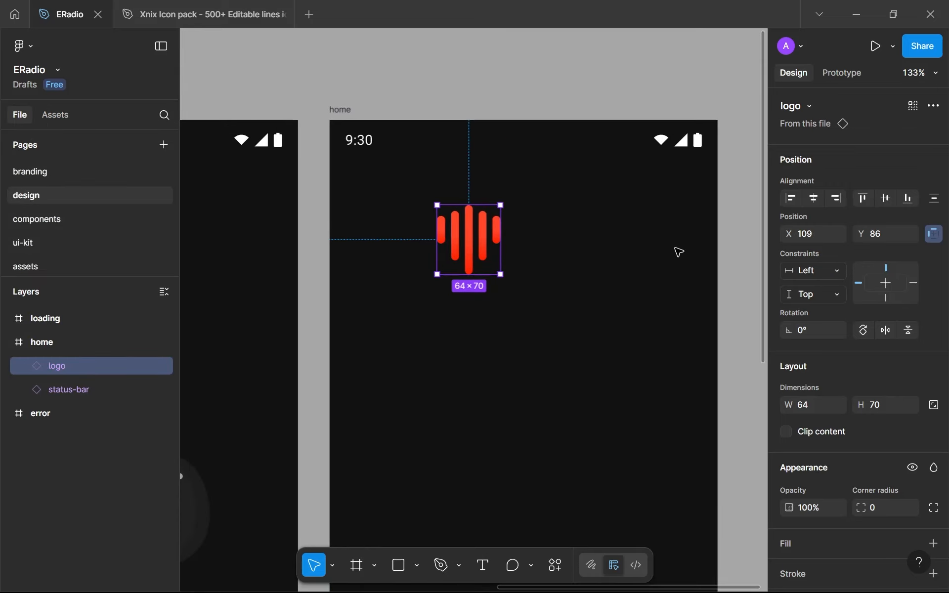
click(933, 404)
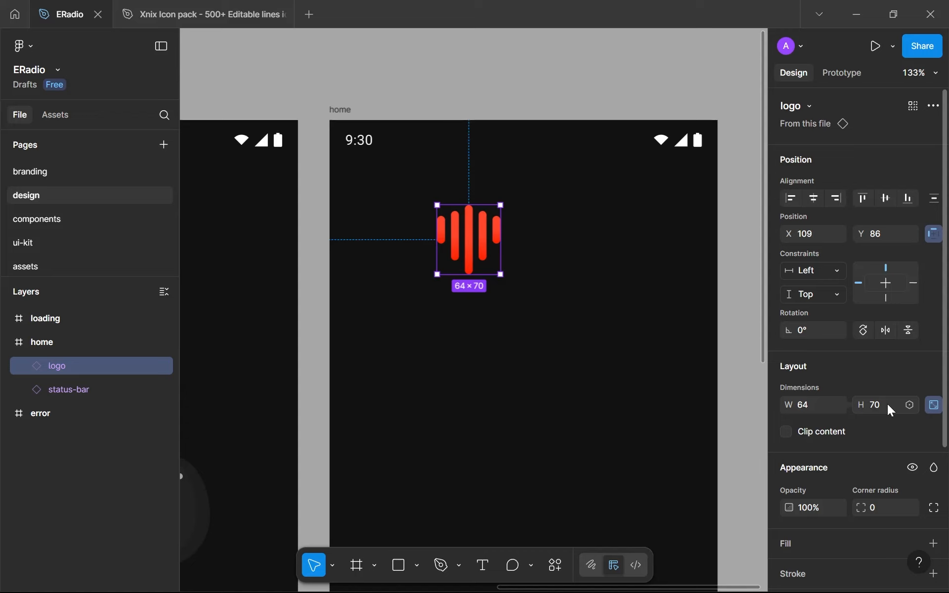
click(887, 404)
text(36)
key(Return)
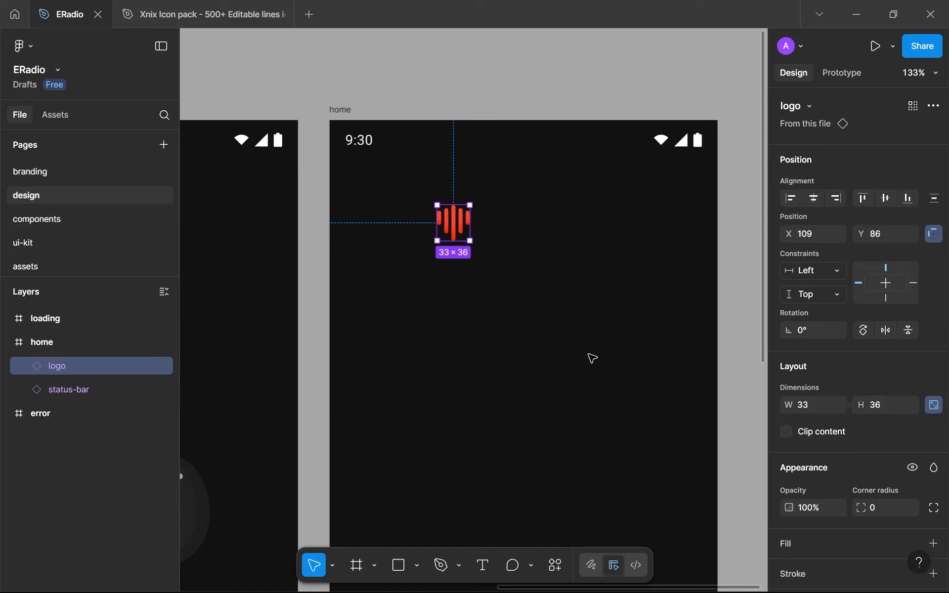
Reduce the logo's height on the home frame to 32
click(432, 364)
click(458, 232)
click(878, 406)
key(Down)
key(Down)
key(Down)
key(Down)
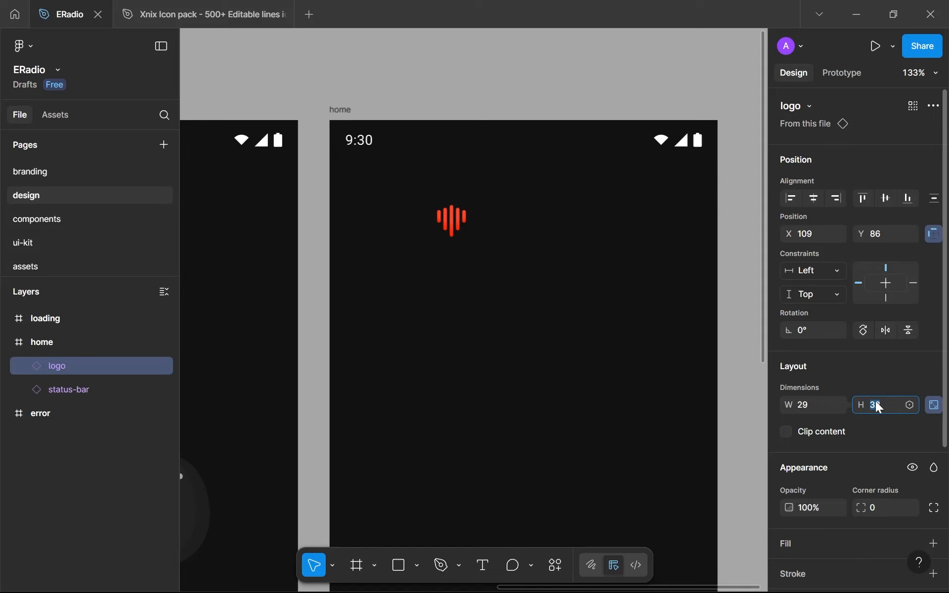
click(552, 345)
Examine the resized logo on the home frame alongside the loading and error screens
scroll(552, 345, down, 5)
drag(551, 341, 543, 235)
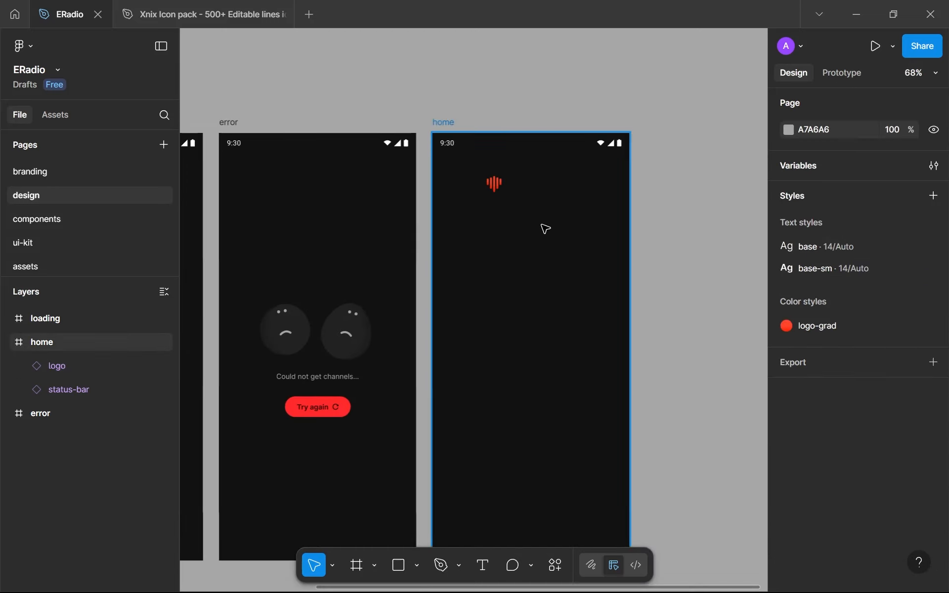
scroll(542, 226, down, 2)
scroll(546, 257, up, 1)
scroll(549, 261, down, 3)
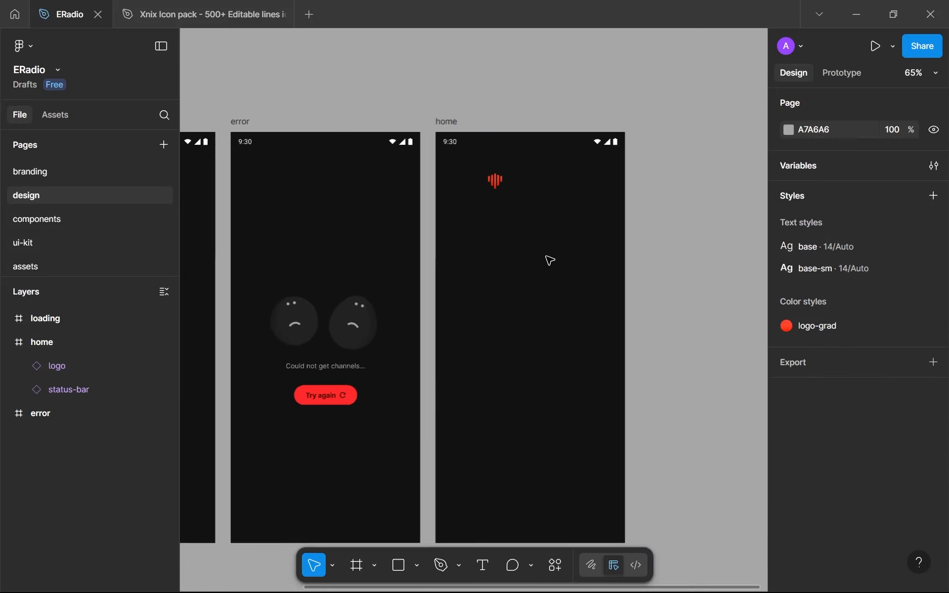
scroll(588, 282, up, 2)
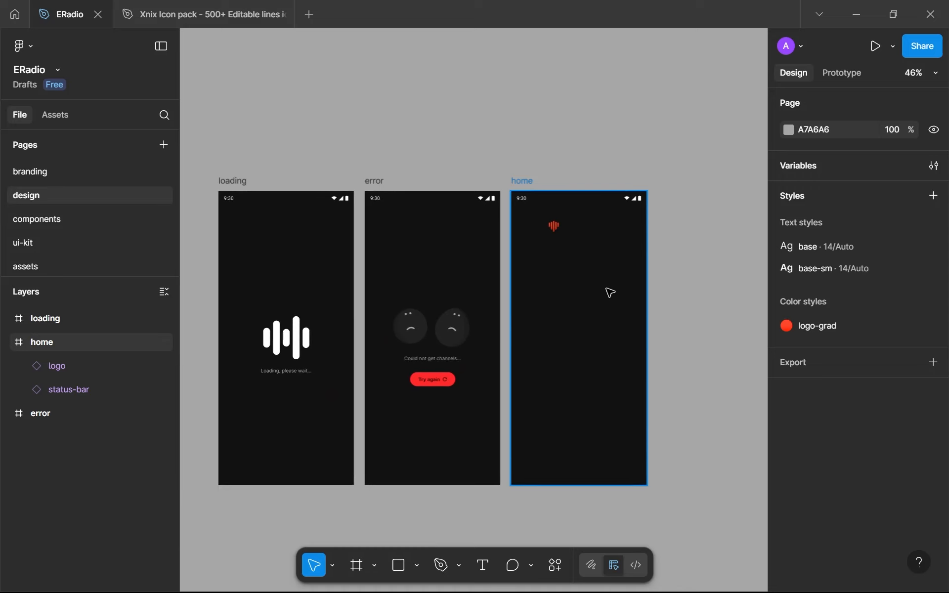
scroll(561, 242, up, 5)
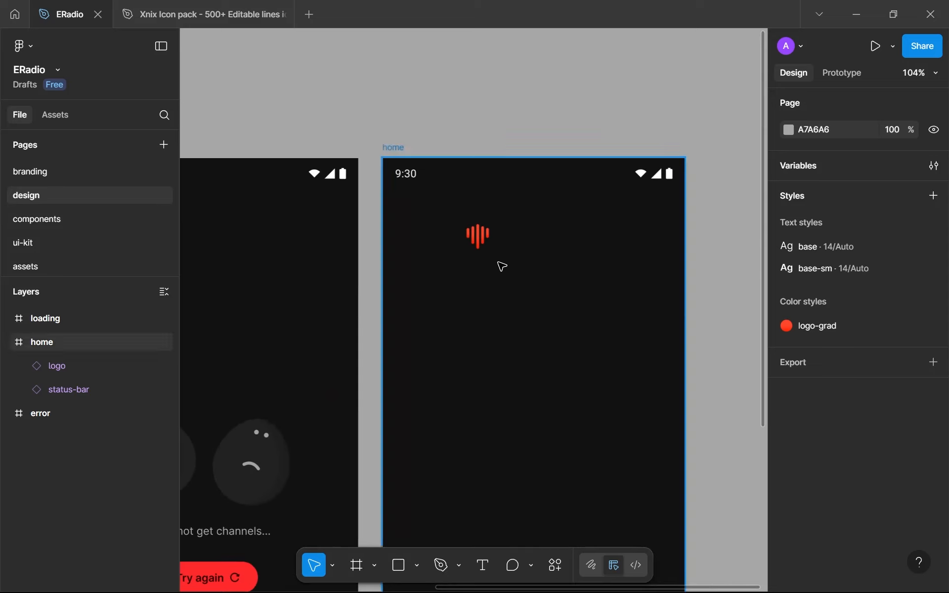
click(486, 239)
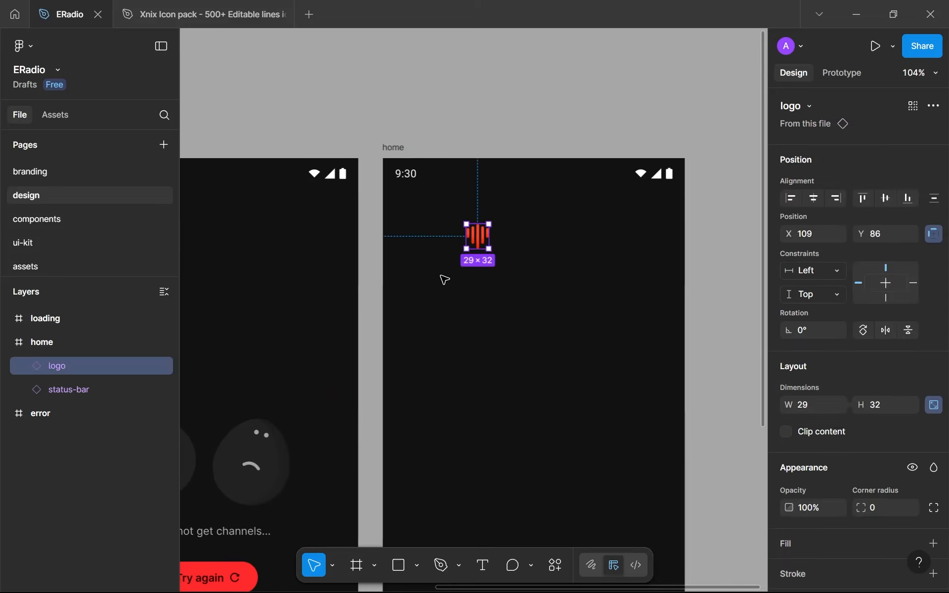
scroll(444, 280, down, 4)
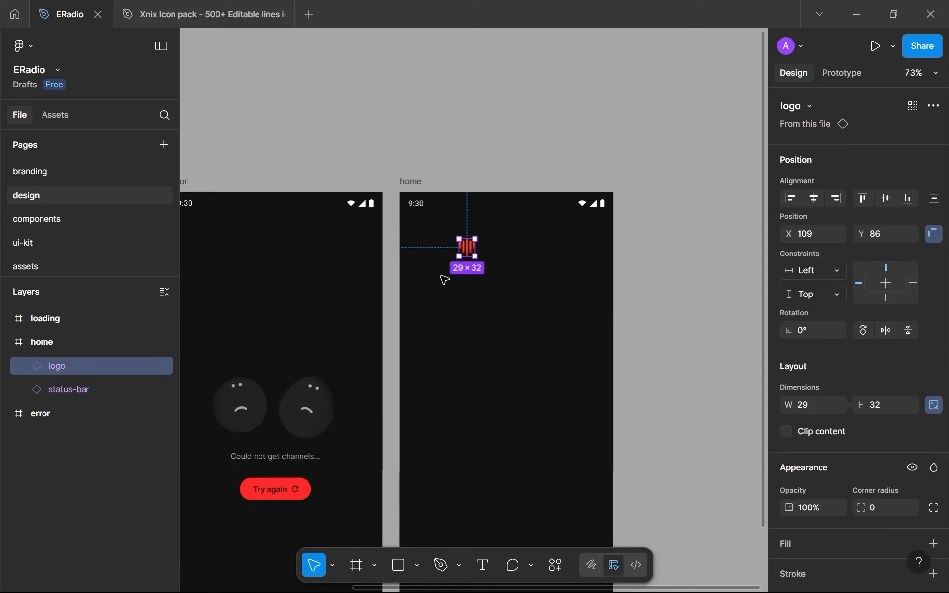
scroll(445, 280, down, 4)
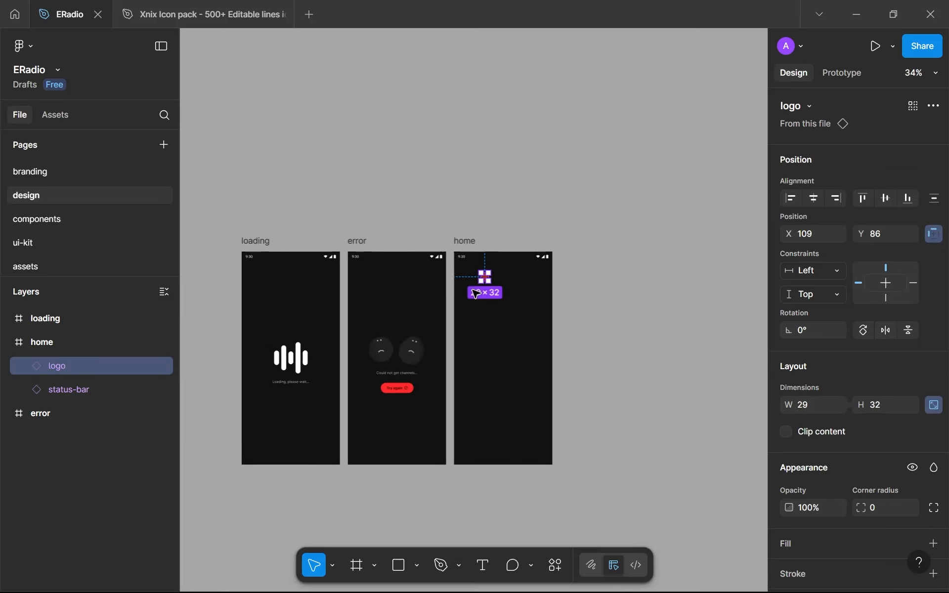
Show the canvas rulers and look over the content area of the error screen beside the home frame
key(shift+r)
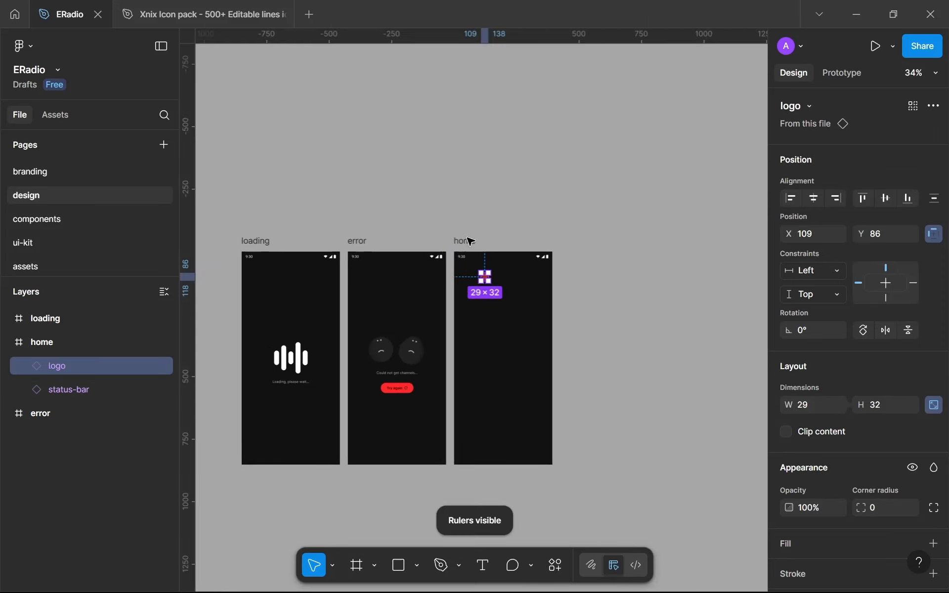
scroll(343, 281, up, 4)
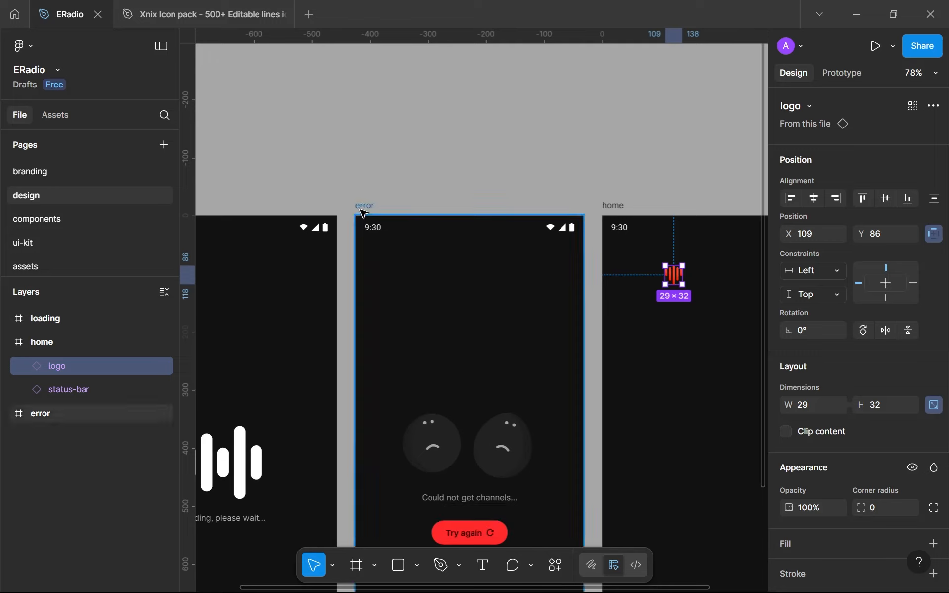
scroll(374, 442, down, 2)
scroll(374, 443, down, 2)
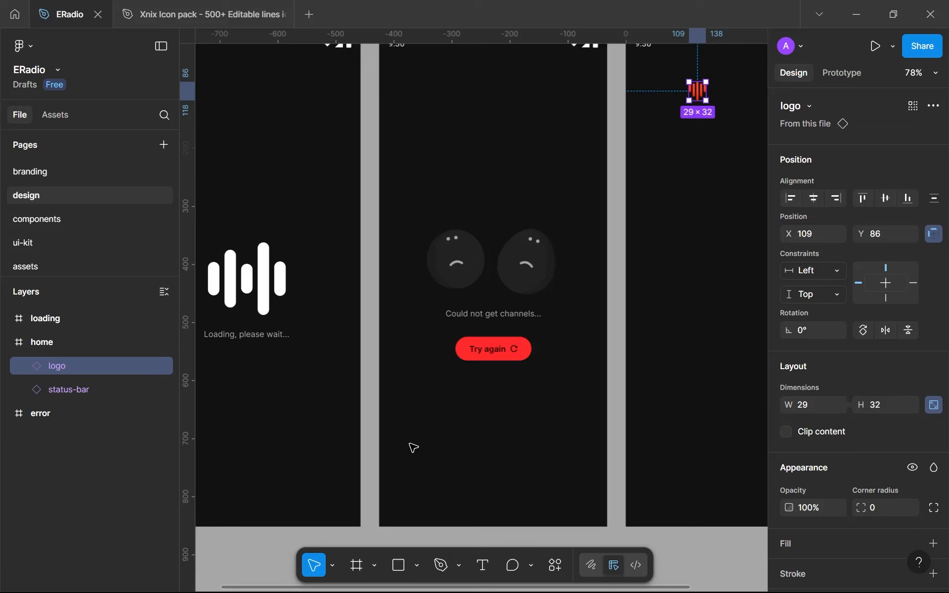
drag(407, 162, 583, 491)
click(583, 492)
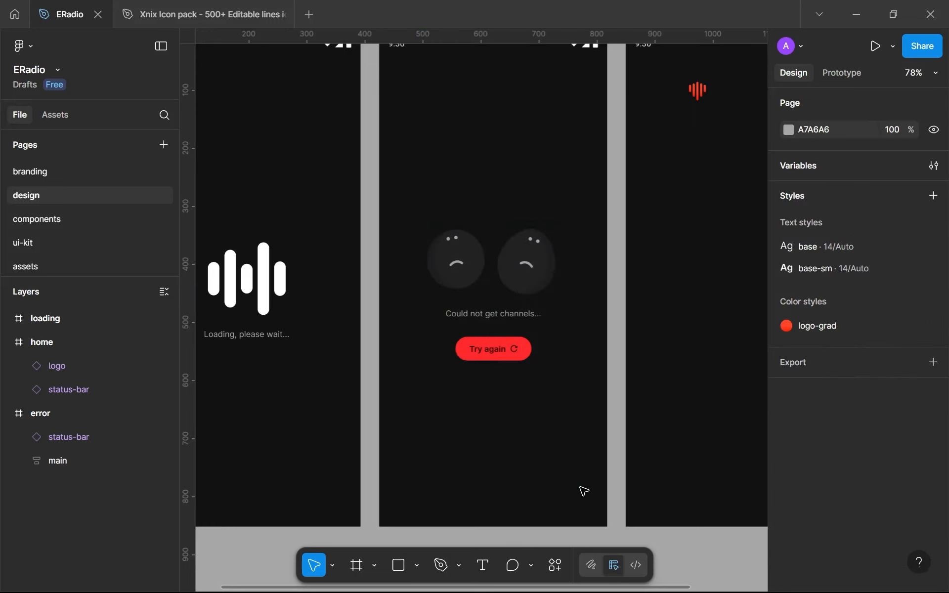
scroll(583, 491, down, 3)
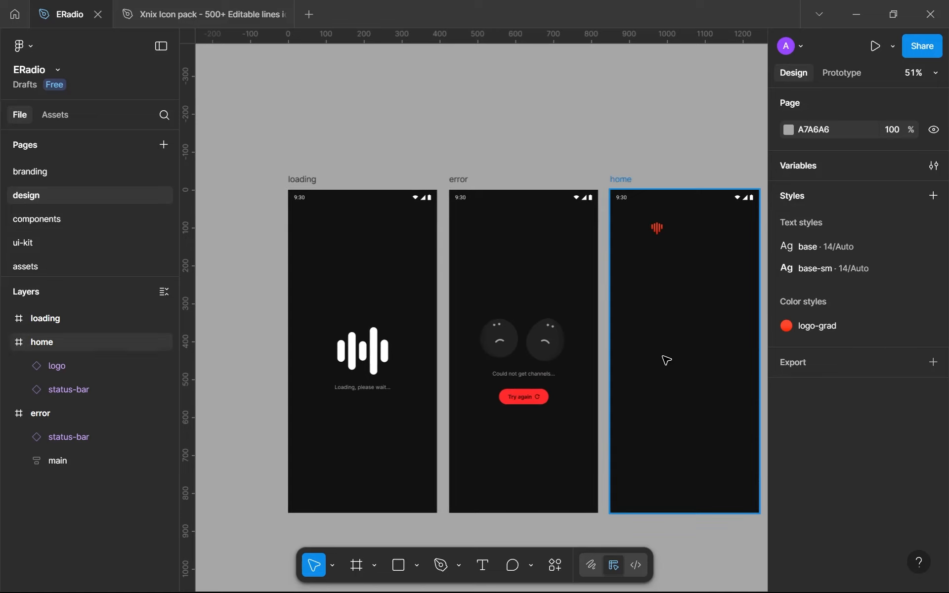
drag(664, 359, 545, 314)
scroll(545, 316, up, 1)
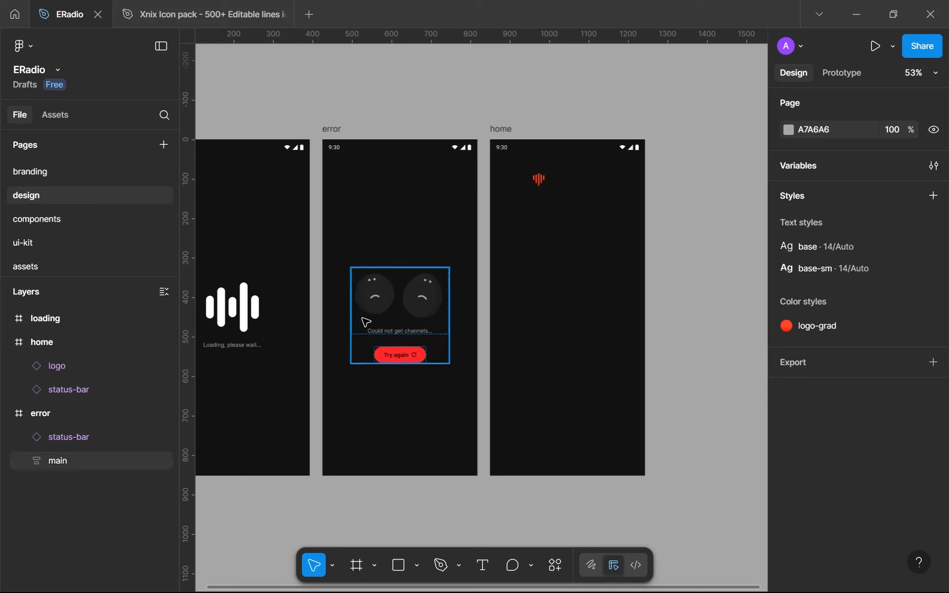
Add a layout guide to the home frame, using the Columns type with a count of 12
click(511, 129)
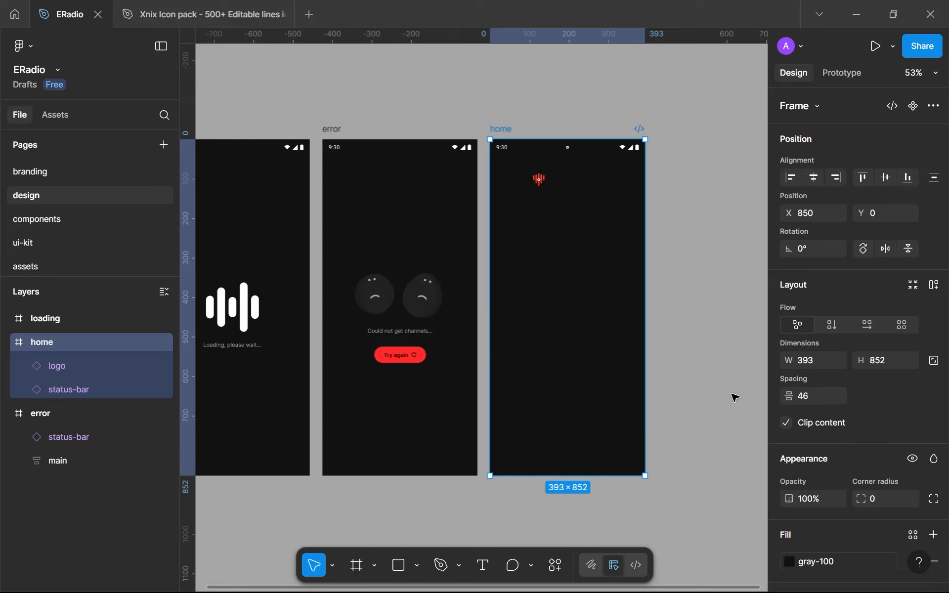
scroll(797, 378, down, 5)
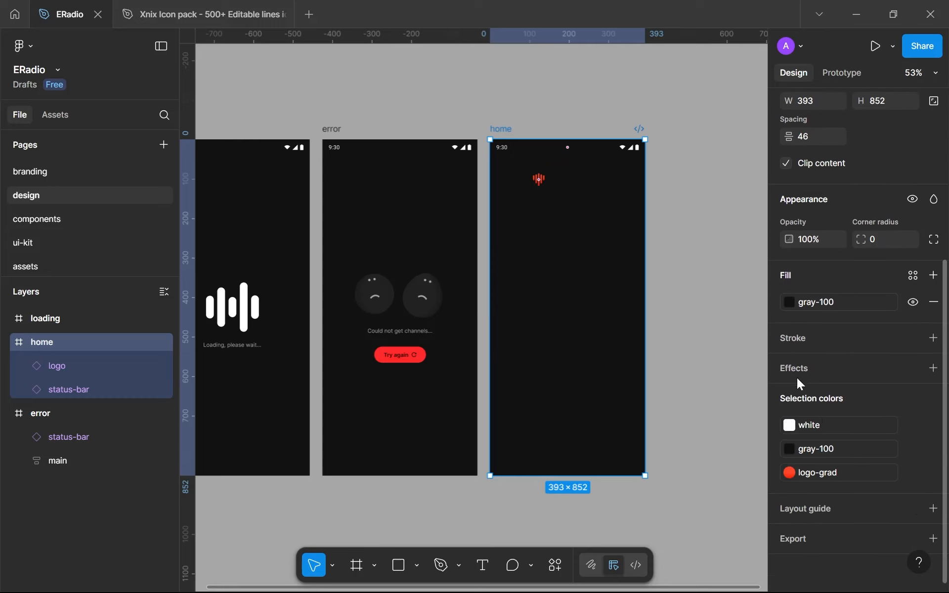
click(934, 509)
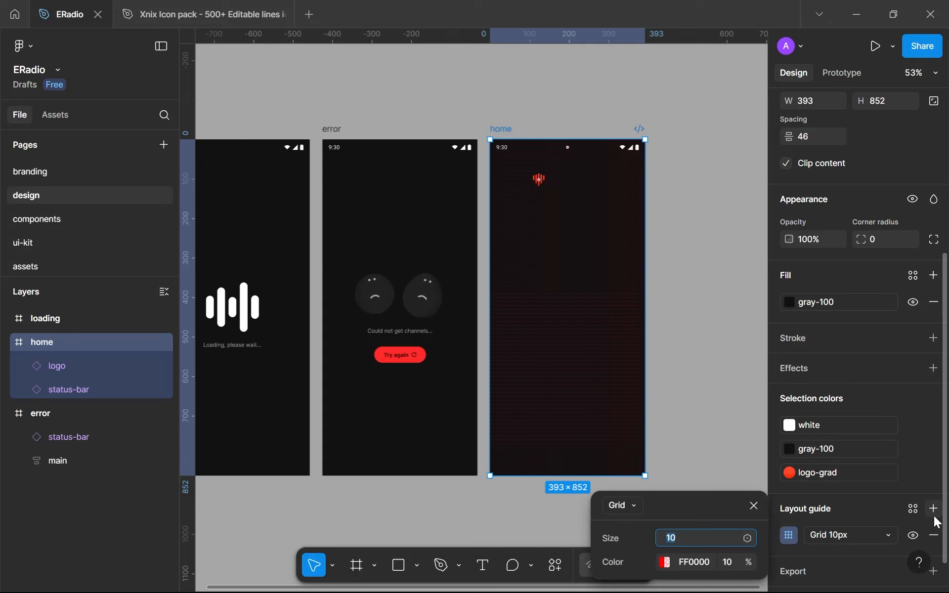
click(622, 514)
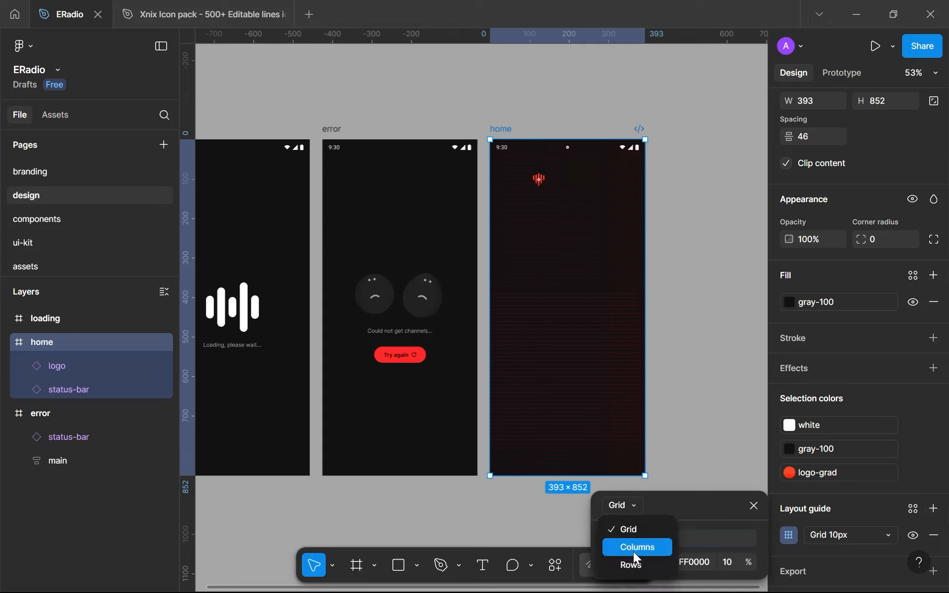
click(634, 552)
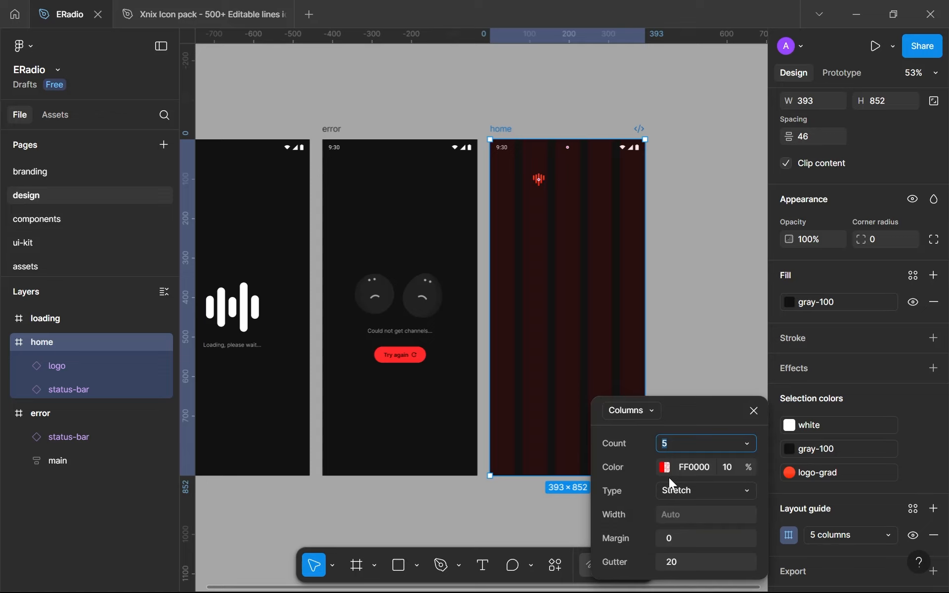
text(12)
key(Escape)
key(Escape)
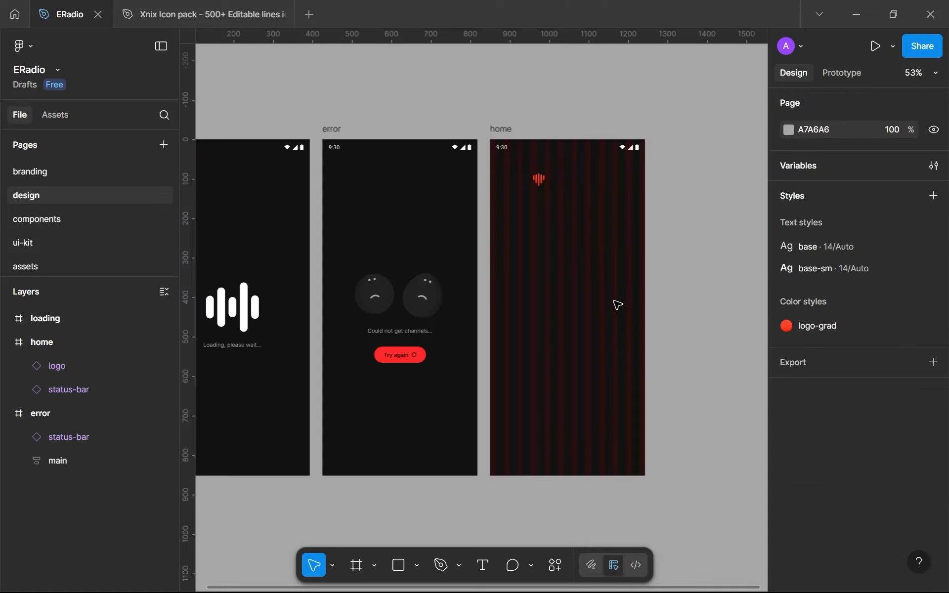
Place a vertical ruler guide at 14 px inside the home frame, along the inner edge of its first column
scroll(516, 241, up, 5)
scroll(472, 239, up, 15)
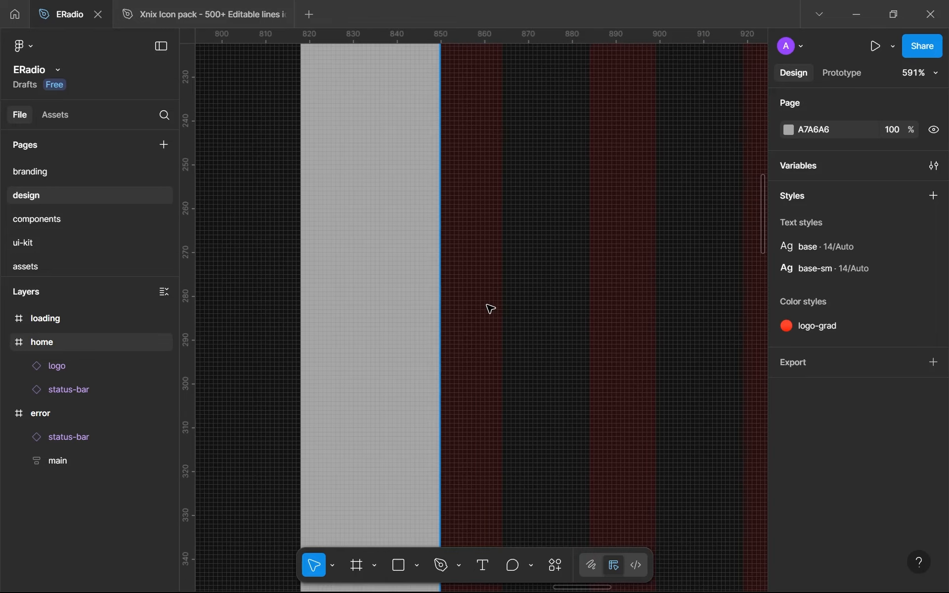
drag(474, 318, 457, 322)
drag(182, 303, 476, 322)
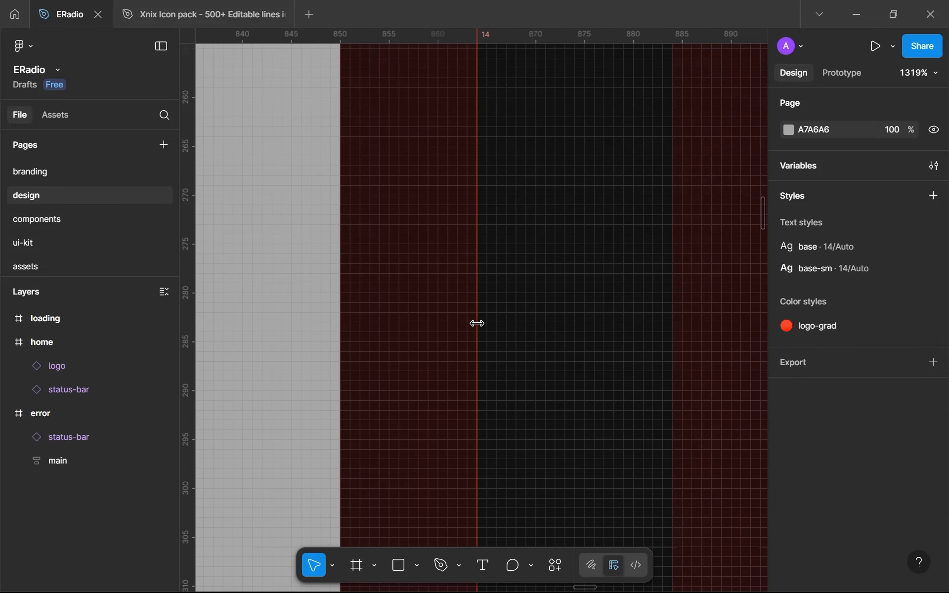
Place a second vertical ruler guide inside the home frame, along the inner edge of its last column
scroll(476, 322, up, 4)
scroll(477, 324, up, 9)
scroll(477, 325, down, 12)
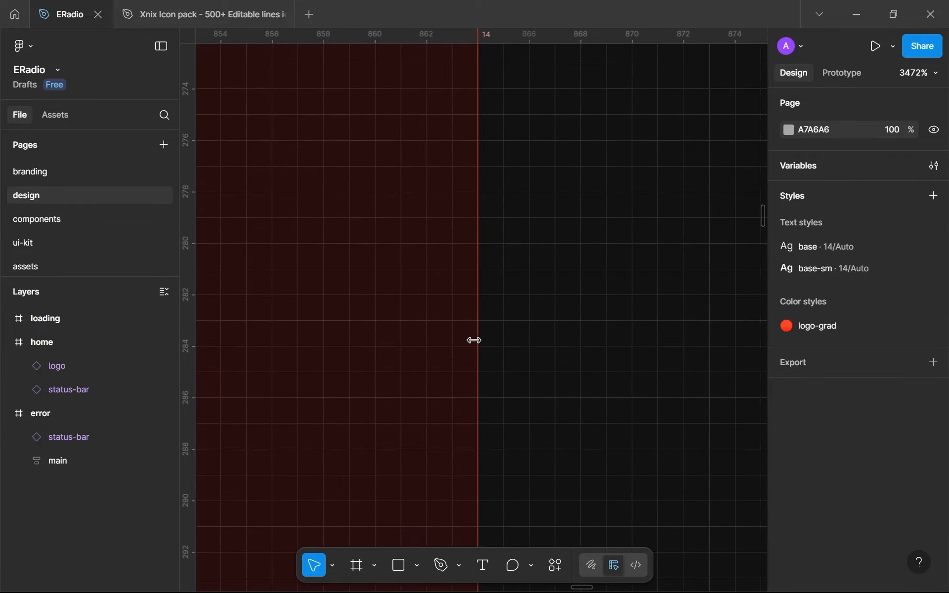
scroll(471, 357, down, 16)
scroll(674, 398, up, 3)
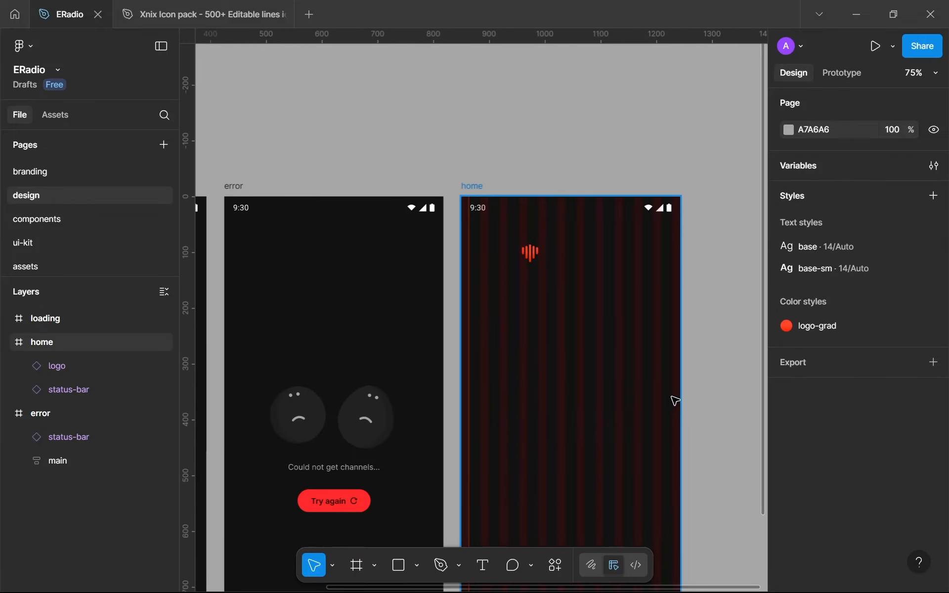
scroll(637, 381, up, 18)
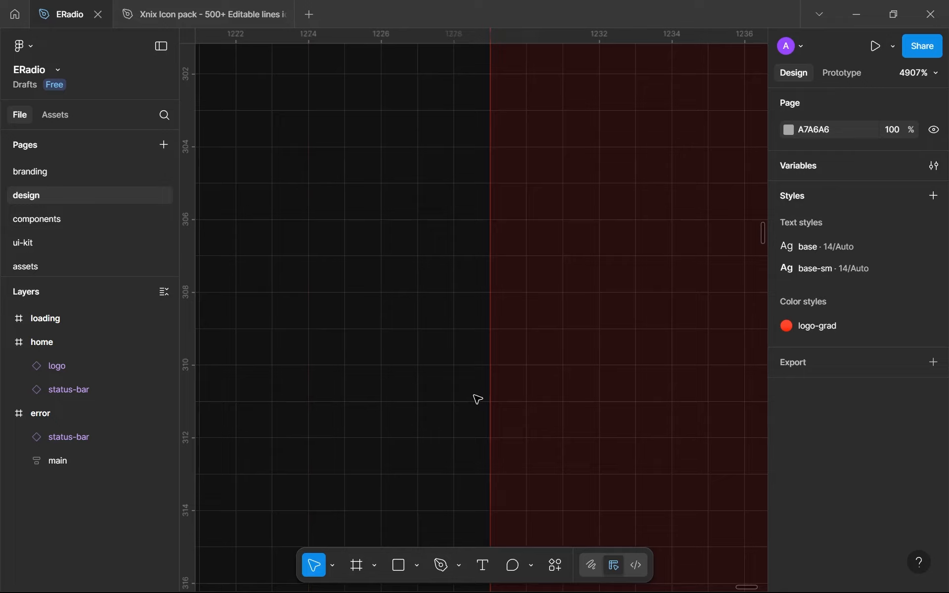
scroll(477, 400, down, 3)
scroll(477, 399, down, 15)
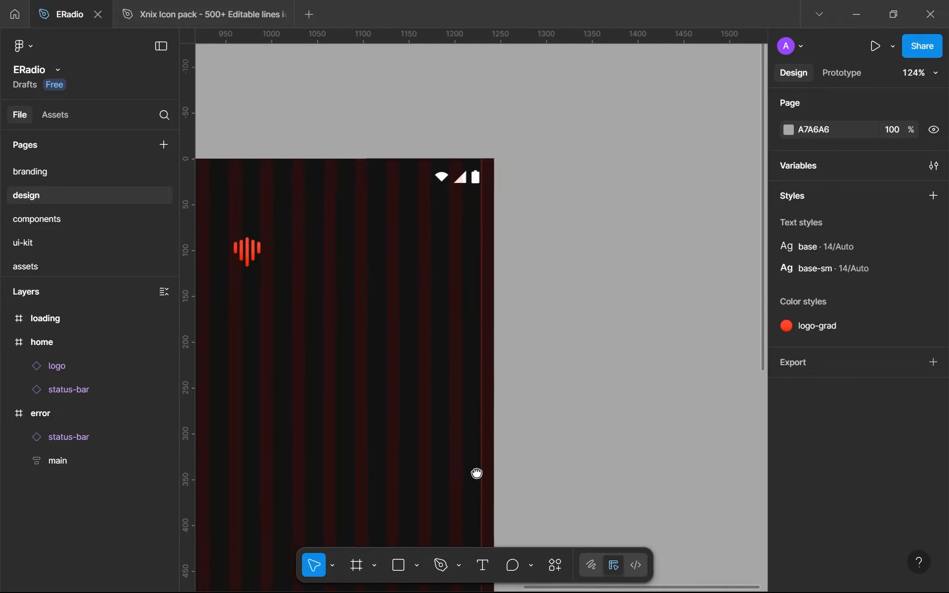
Save the home frame's 12-column layout guide as a new layout guide style named def
scroll(486, 442, down, 3)
click(353, 311)
scroll(874, 430, down, 6)
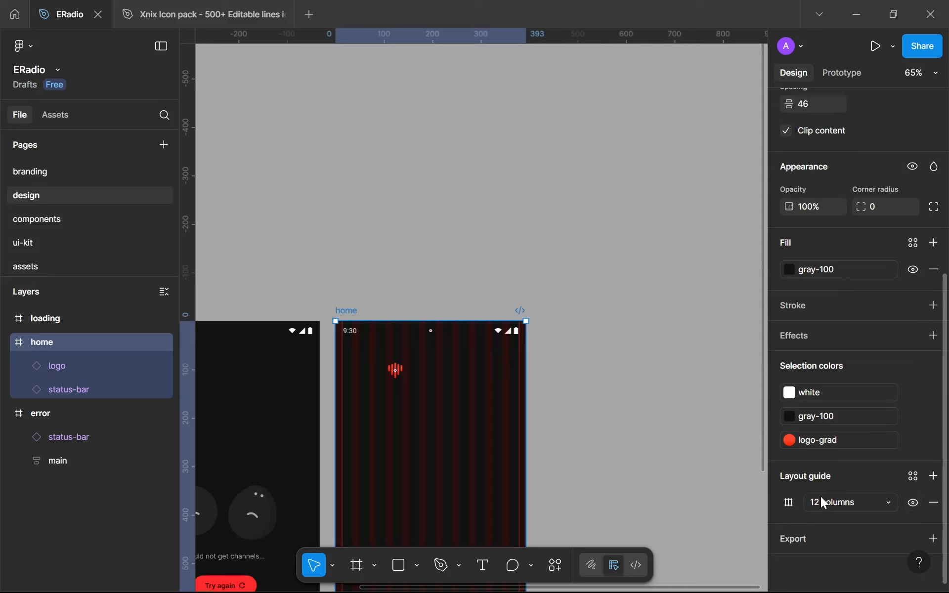
click(912, 477)
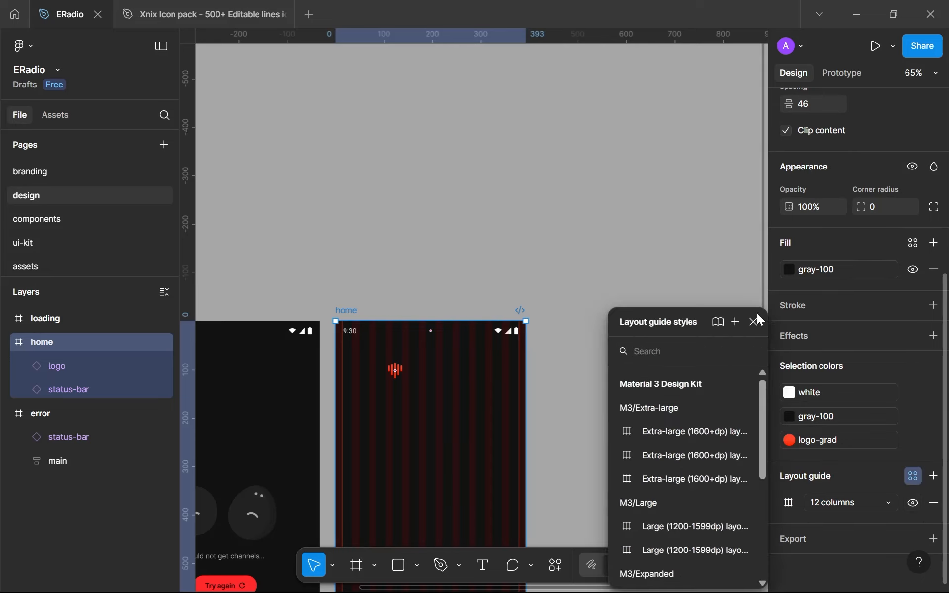
click(734, 323)
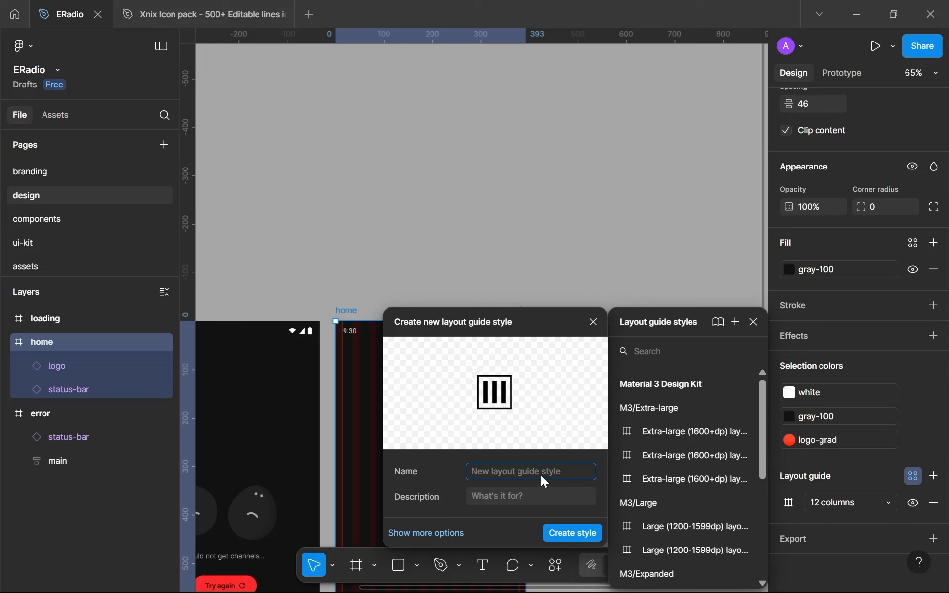
text(def)
click(574, 532)
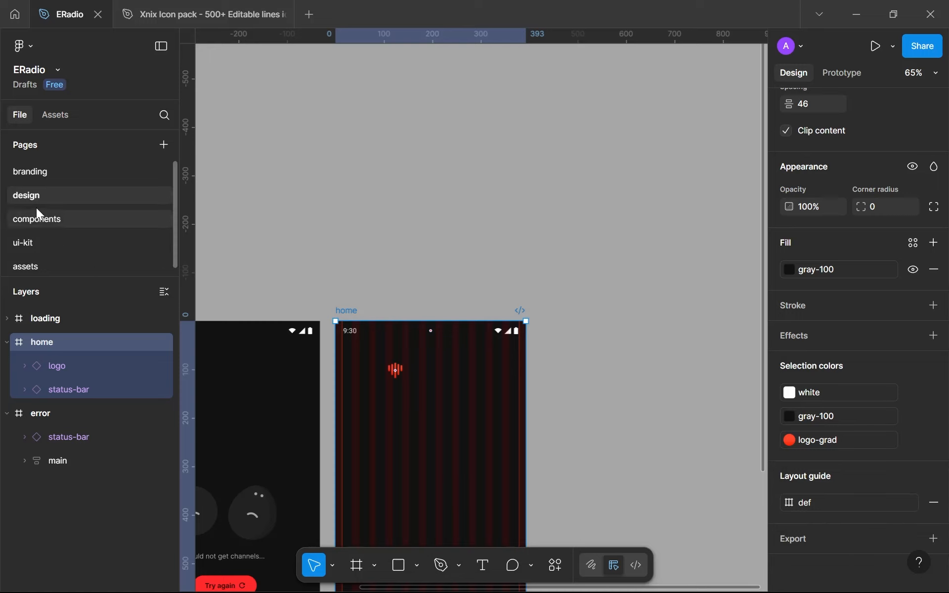
On the branding page, add a 400 × 400 frame directly below the typography frame
click(64, 171)
scroll(330, 334, down, 3)
drag(346, 279, 409, 153)
scroll(405, 193, up, 3)
scroll(405, 433, up, 3)
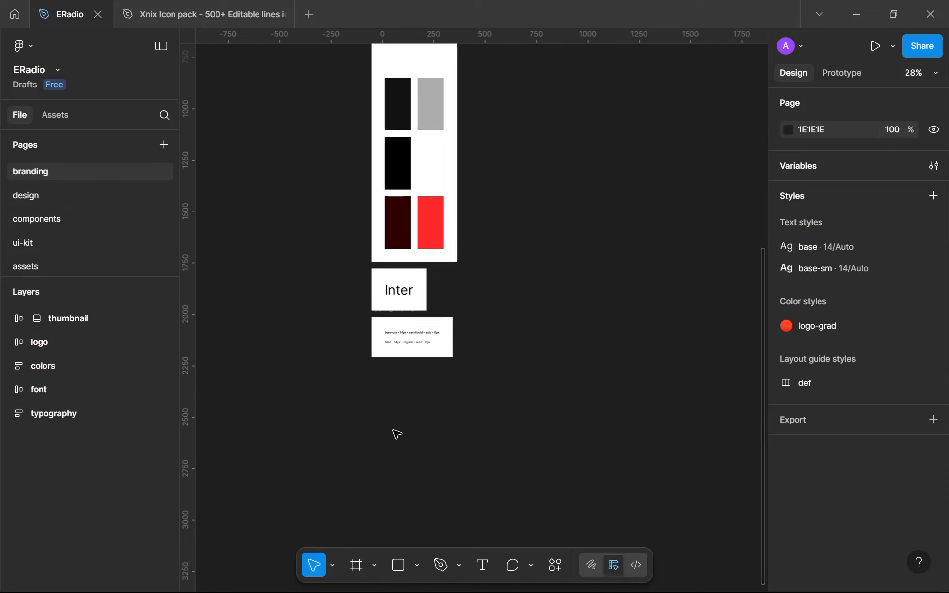
key(f)
mouse_move(372, 362)
mouse_down()
mouse_move(416, 421)
mouse_move(486, 447)
mouse_up()
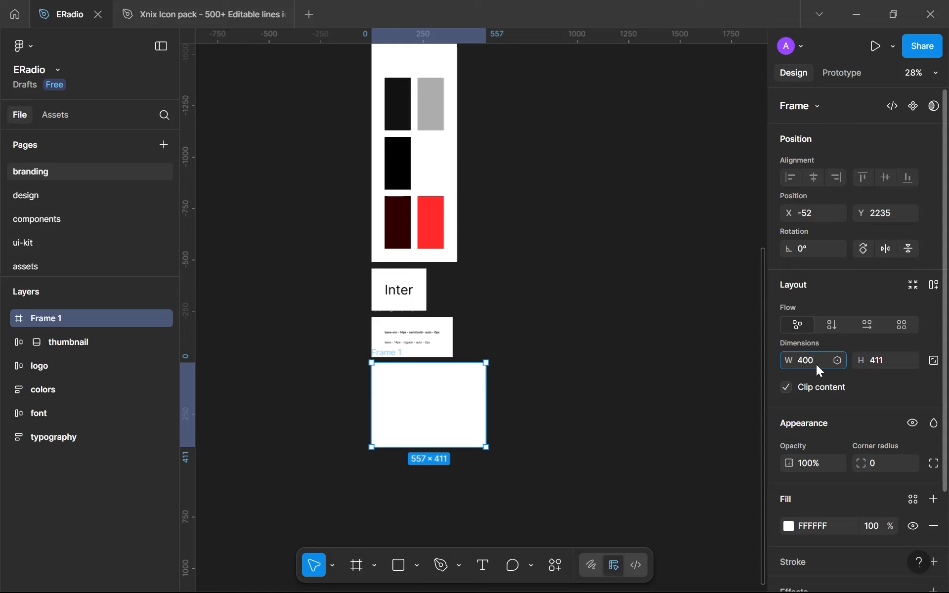
click(882, 365)
text(400)
click(613, 389)
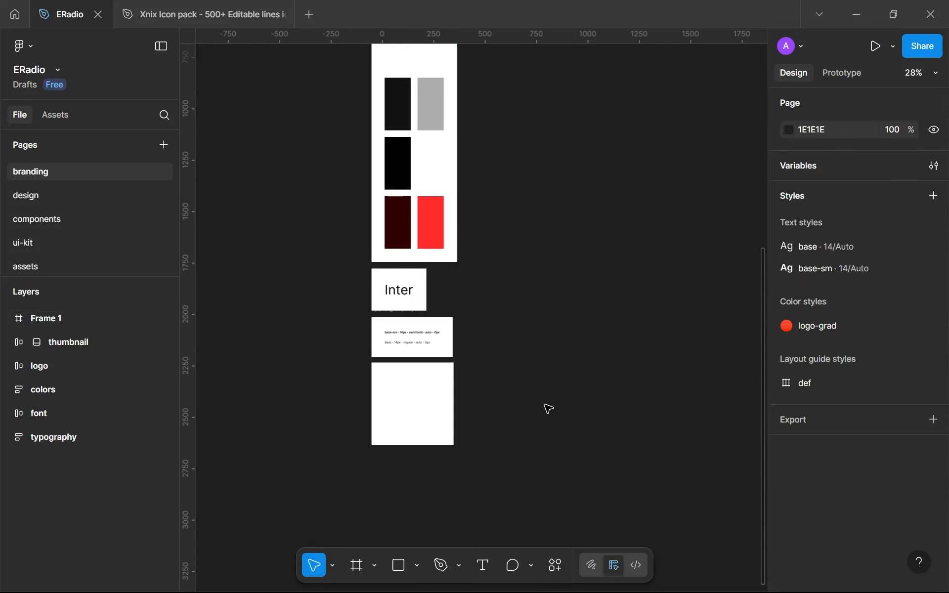
Rename the new frame grid and move it below typography in the layer order
click(399, 365)
double_click(386, 353)
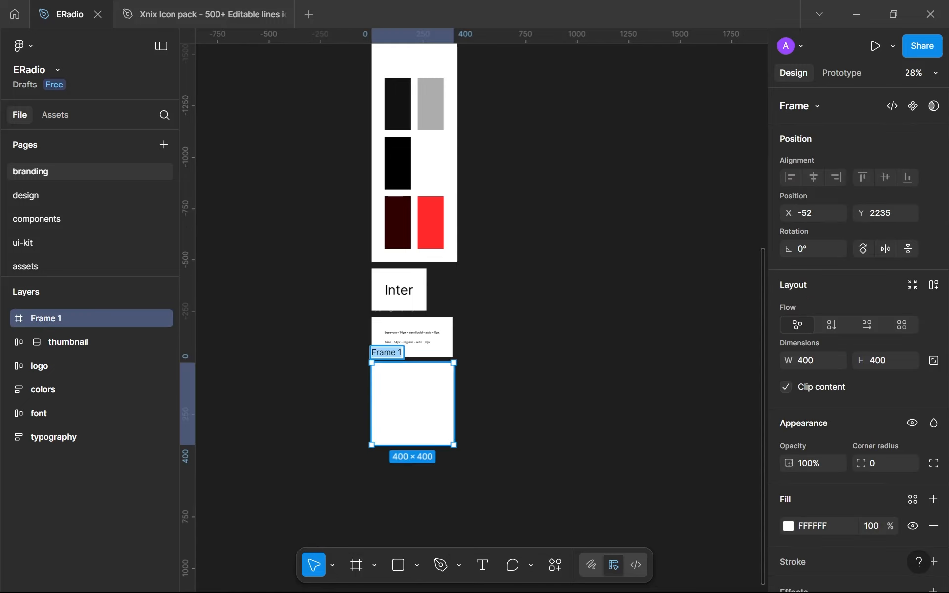
text(grid)
key(Return)
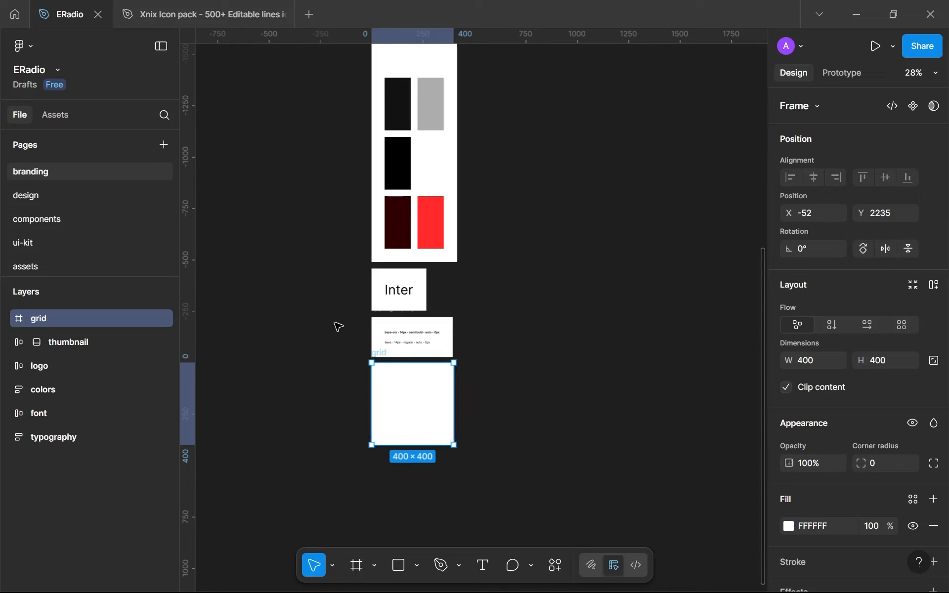
drag(32, 324, 43, 473)
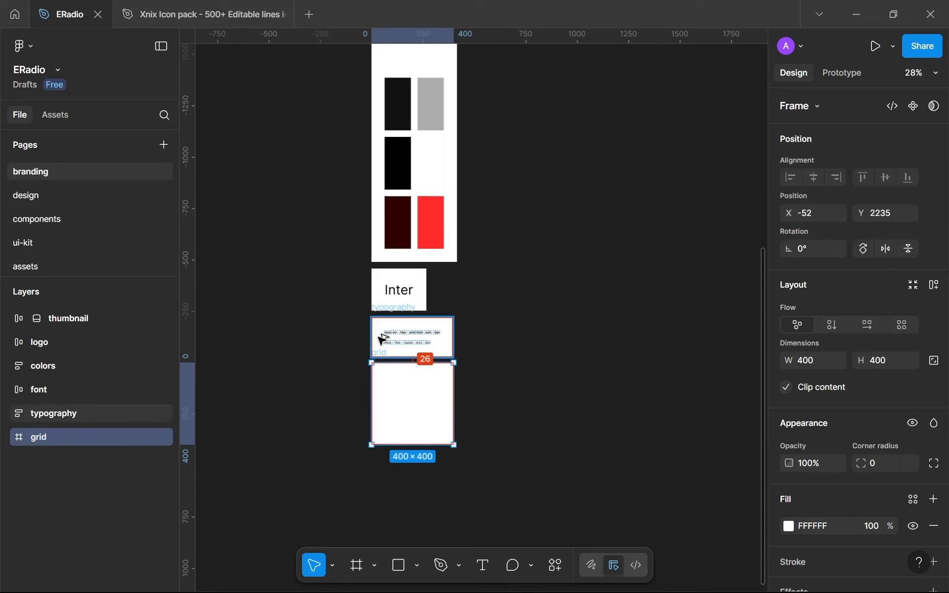
Nudge the grid frame down to Y 2241, leaving a 32 px gap below the typography frame
key(Down)
key(Down)
key(Down)
key(Down)
key(Down)
key(Down)
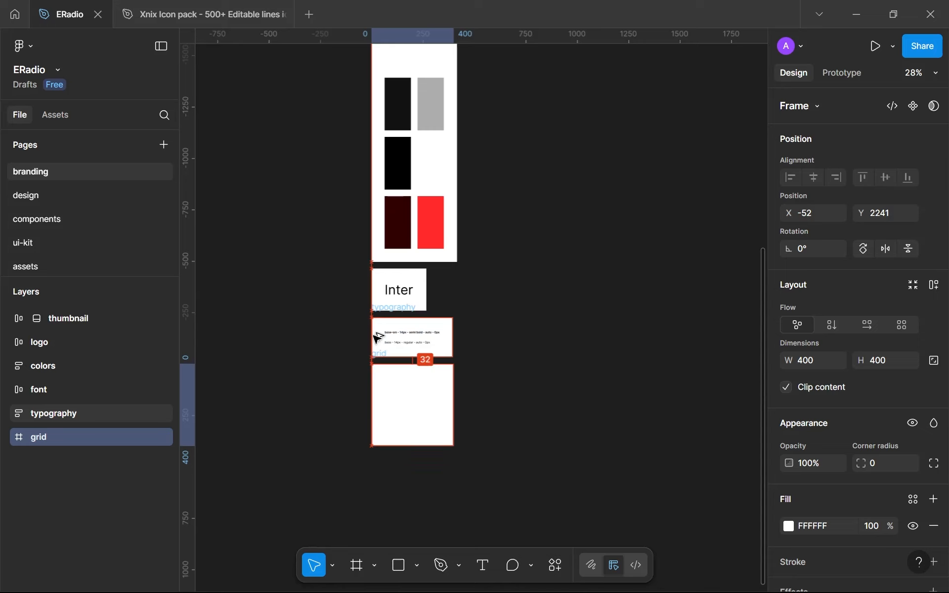
Apply the def layout guide style to the grid frame
scroll(837, 364, down, 3)
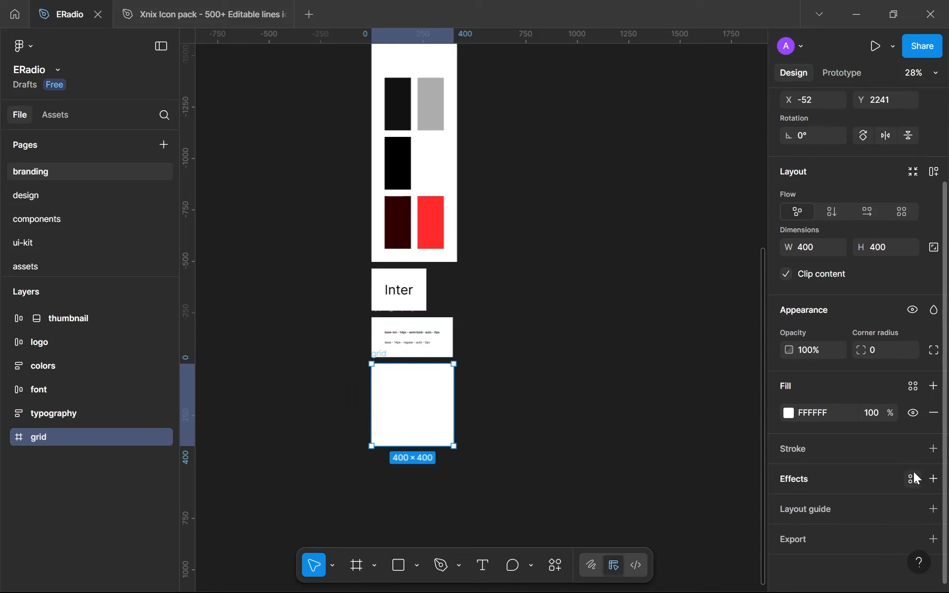
click(912, 507)
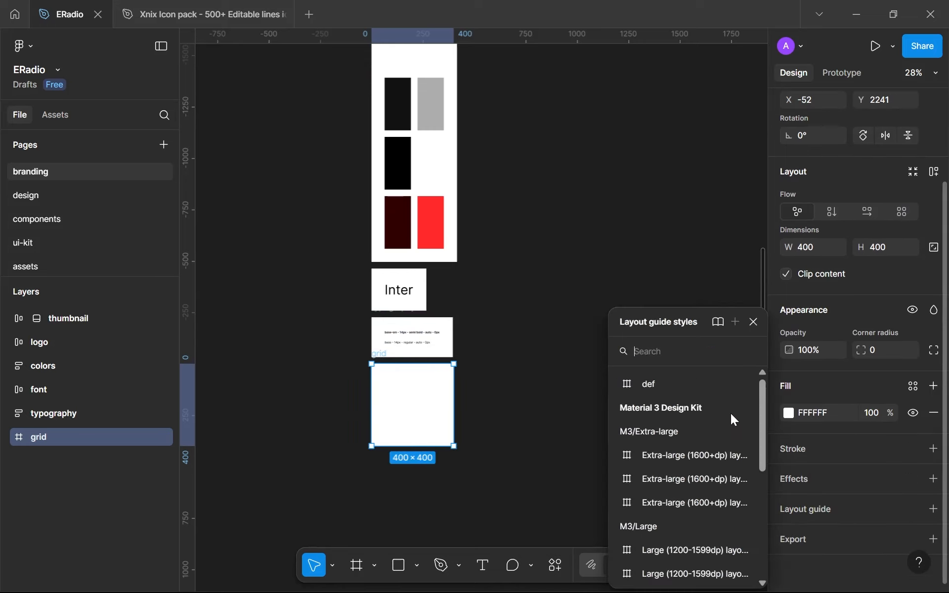
click(712, 383)
click(557, 373)
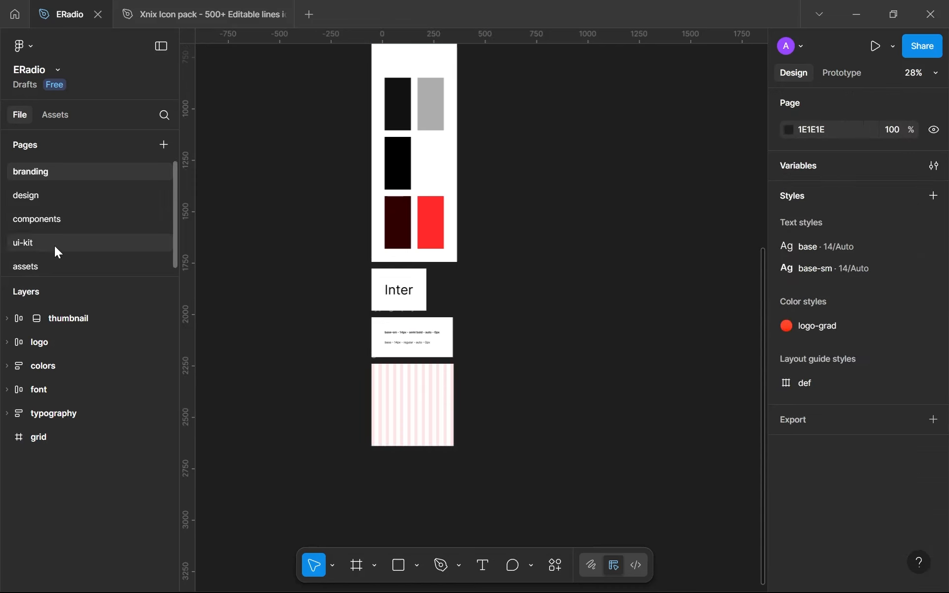
Look over the loading, error and home frames together on the design page
click(51, 200)
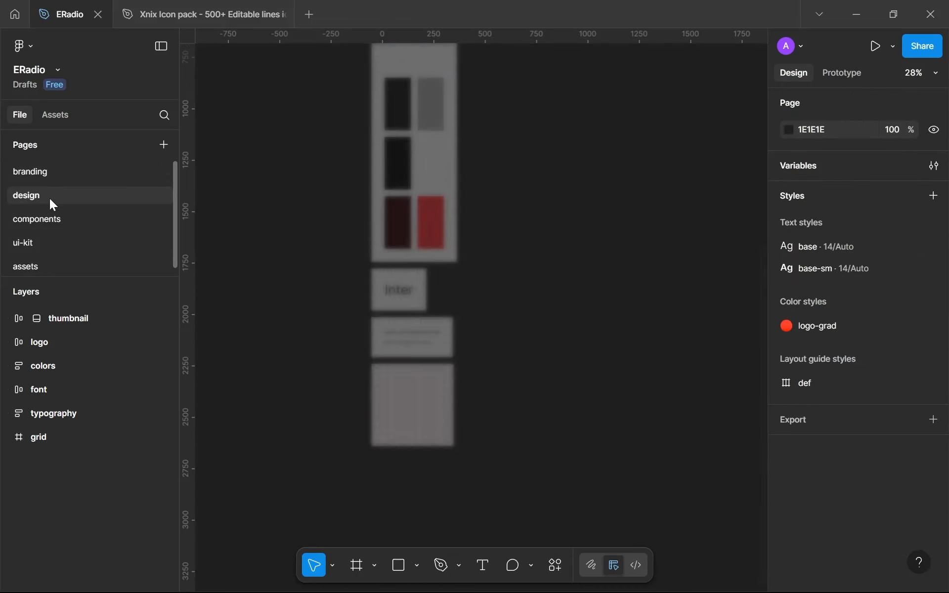
scroll(752, 413, down, 1)
scroll(846, 445, down, 5)
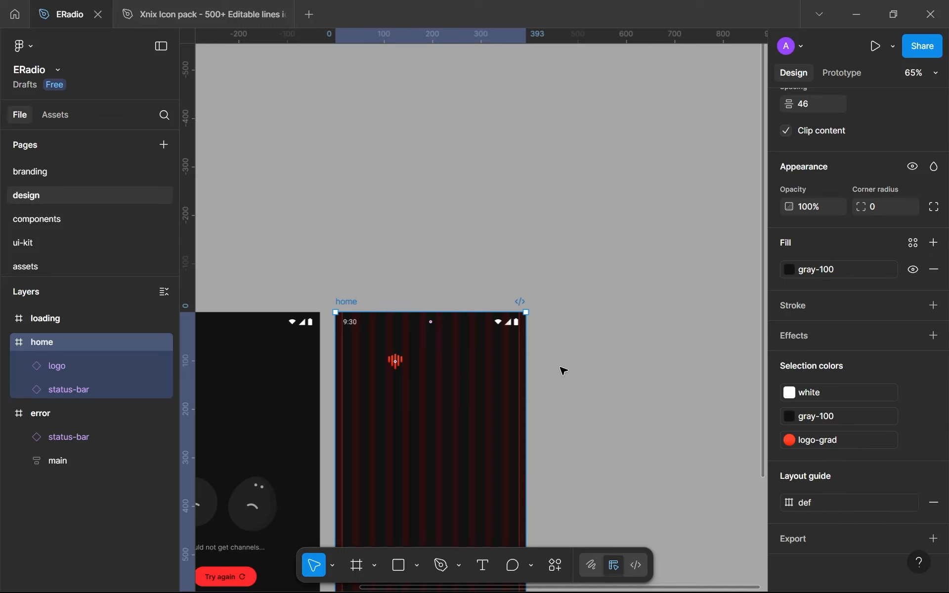
key(shift+1)
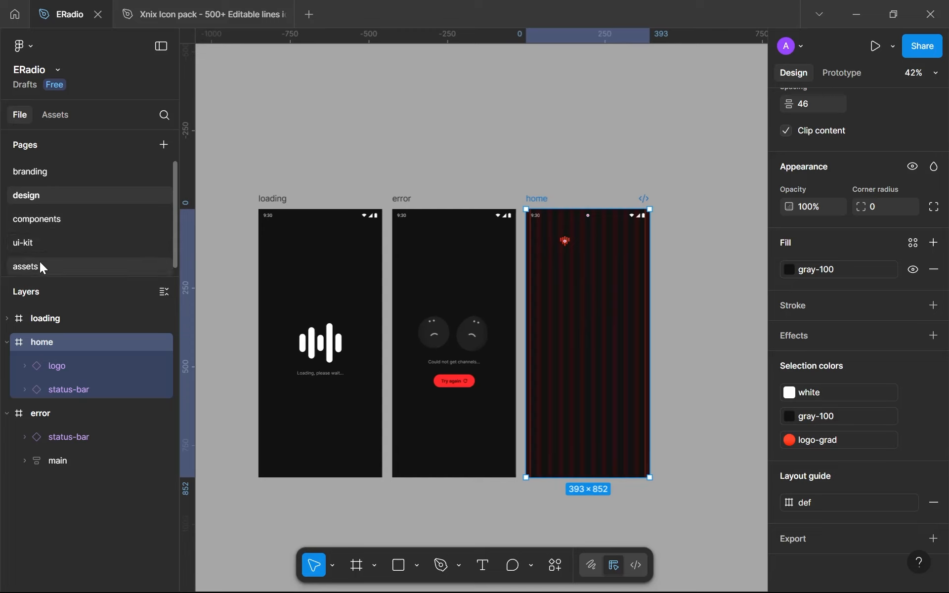
From the grid frame on the branding page, edit the def layout guide style and hide its 12 columns
click(47, 173)
click(376, 372)
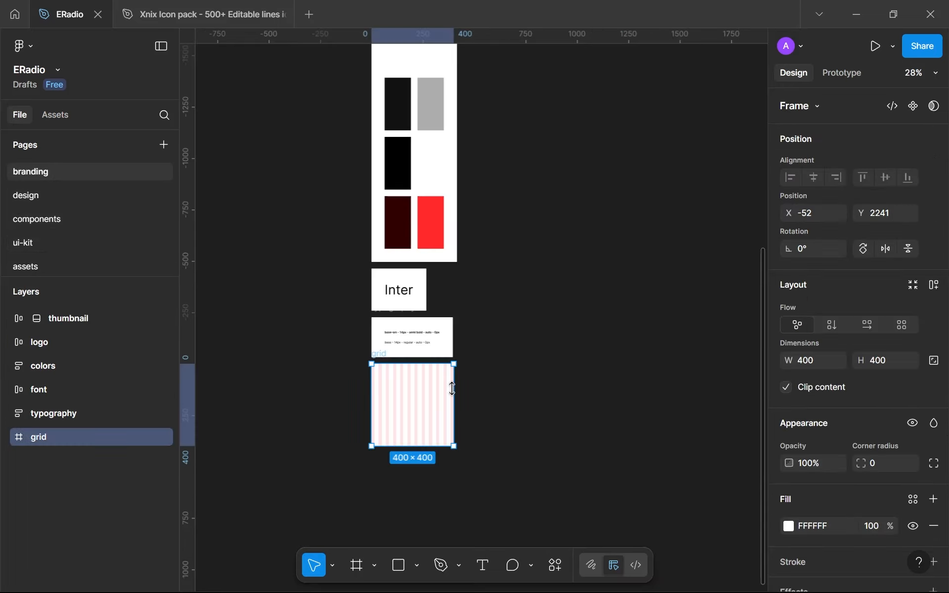
scroll(826, 480, down, 4)
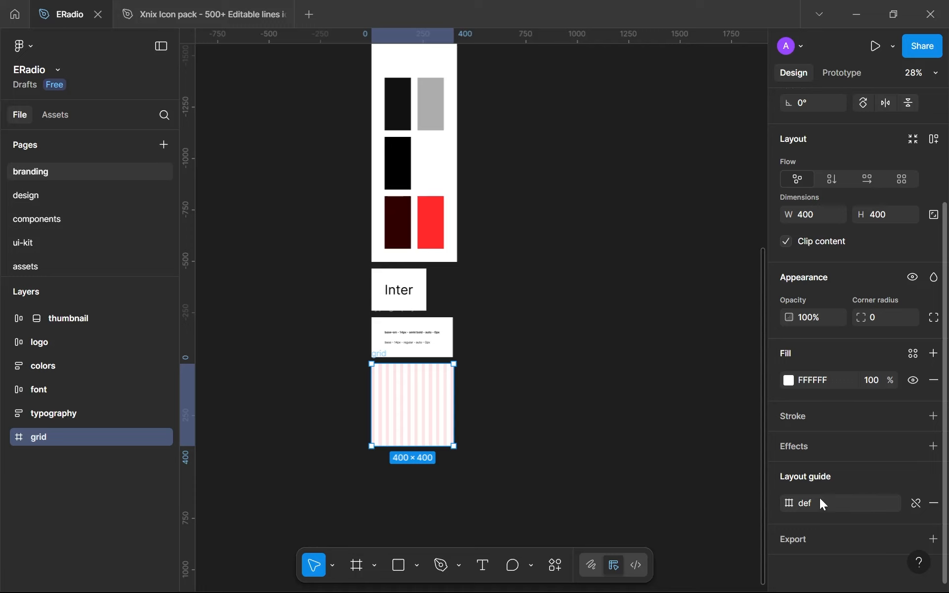
click(802, 509)
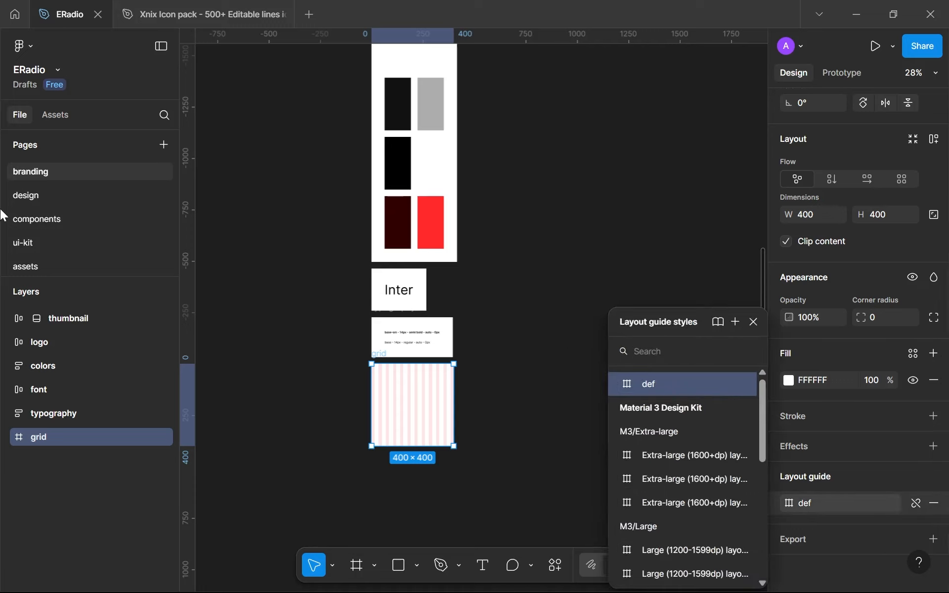
click(746, 389)
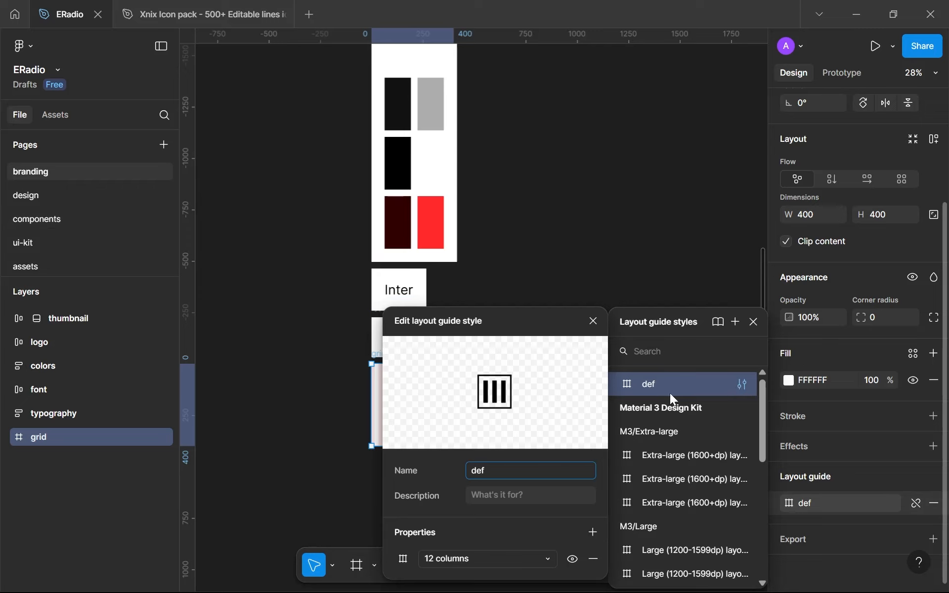
click(286, 423)
drag(386, 388, 413, 406)
key(ctrl+z)
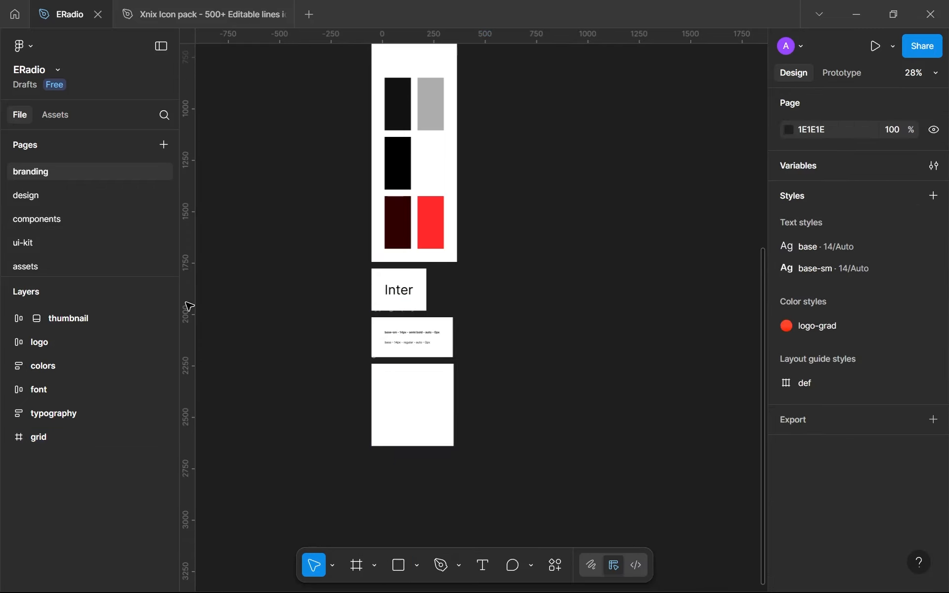
Return to the design page, to the logo area in the upper part of the home frame
click(43, 204)
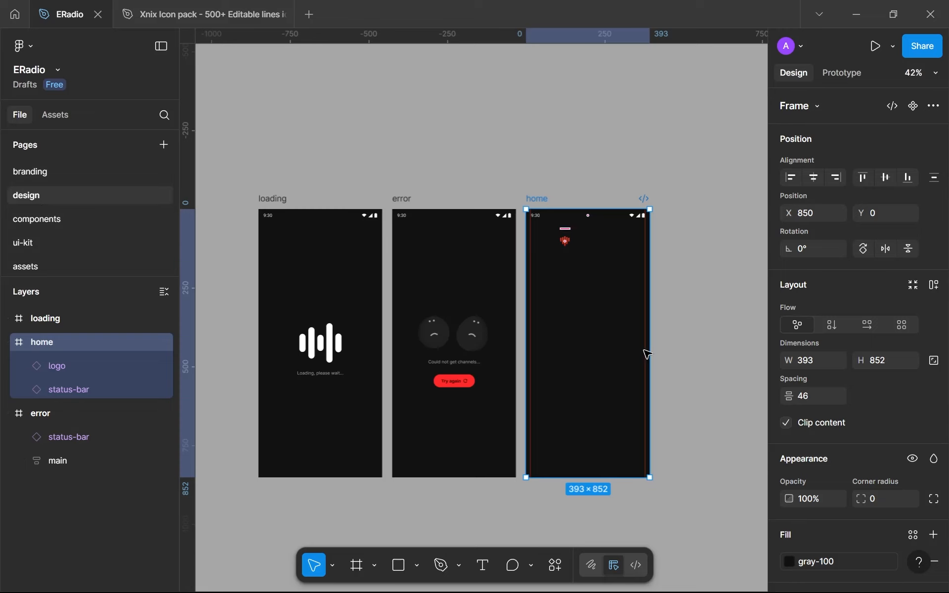
ctrl+scroll(646, 356, up, 5)
ctrl+scroll(719, 360, up, 1)
ctrl+scroll(438, 178, up, 5)
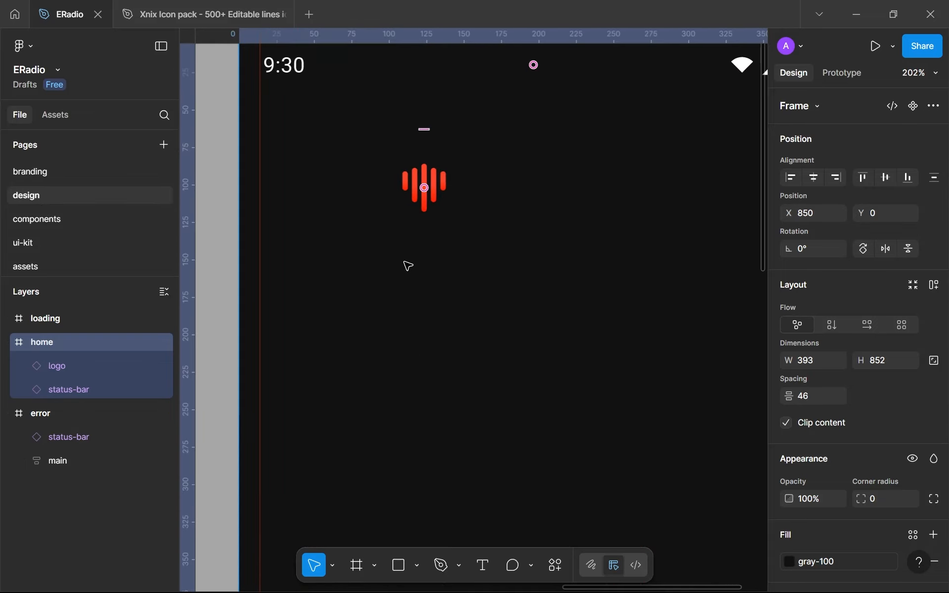
Show the 12 columns of the home frame's def layout guide style and hide them again
scroll(857, 379, down, 6)
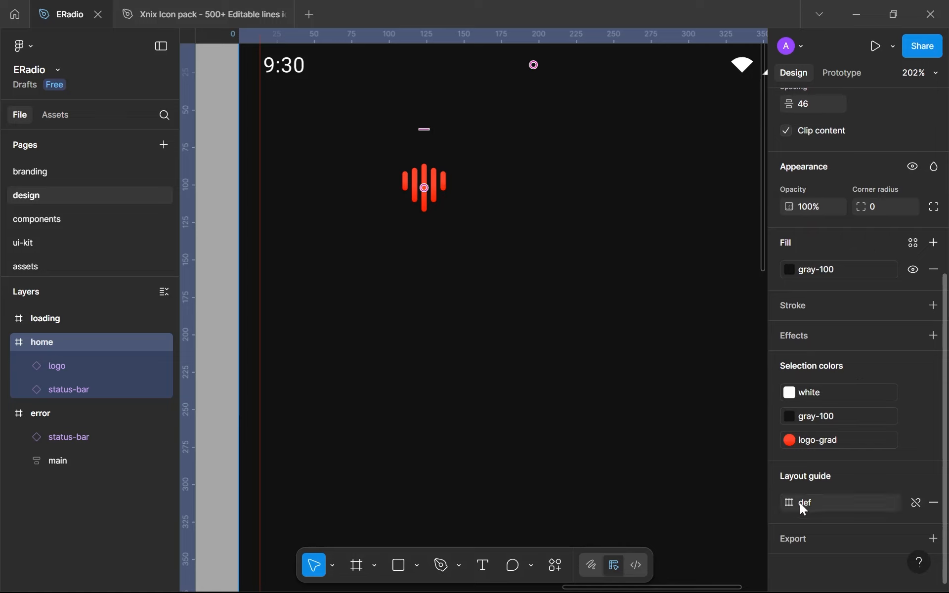
click(820, 501)
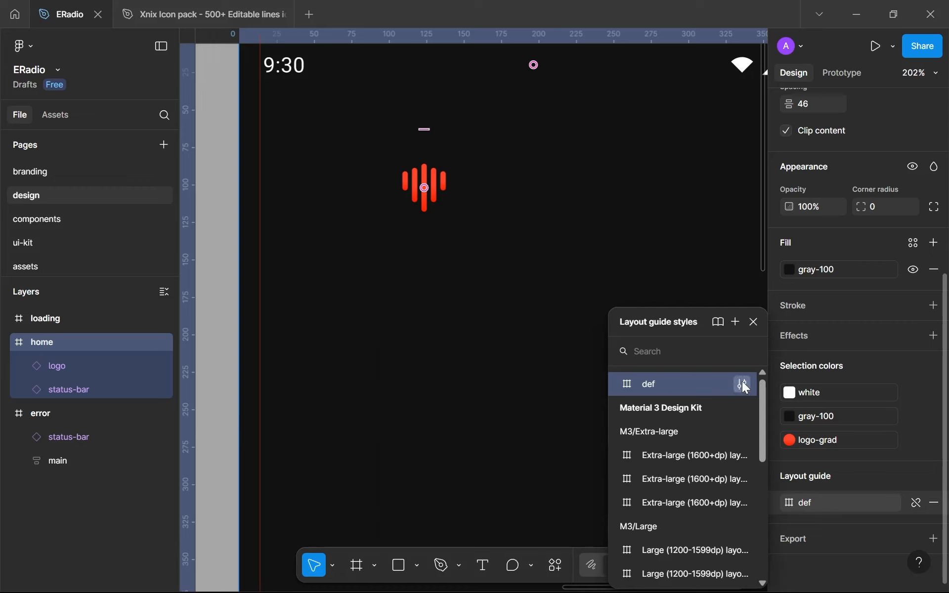
click(742, 383)
click(577, 556)
click(577, 557)
click(606, 235)
click(606, 235)
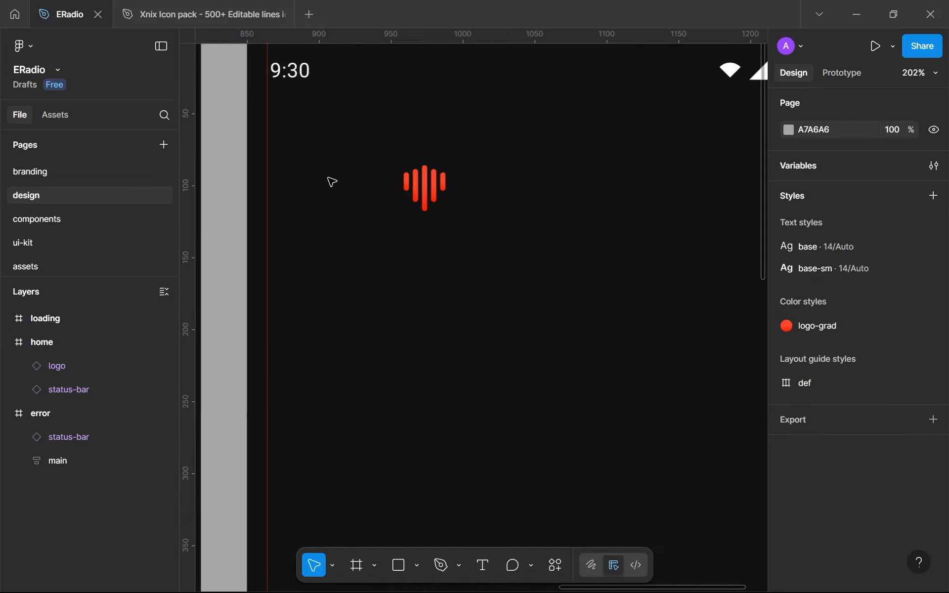
Move the logo on the home frame to X 14, Y 57, with its left edge on the left margin guide
ctrl+scroll(379, 206, up, 6)
ctrl+scroll(318, 203, up, 3)
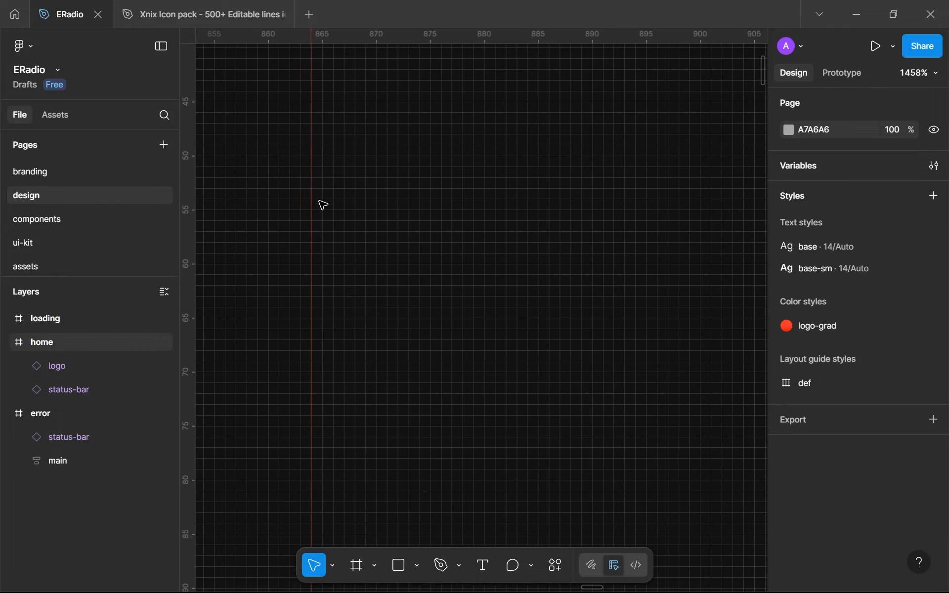
ctrl+scroll(321, 263, up, 3)
ctrl+scroll(321, 263, down, 15)
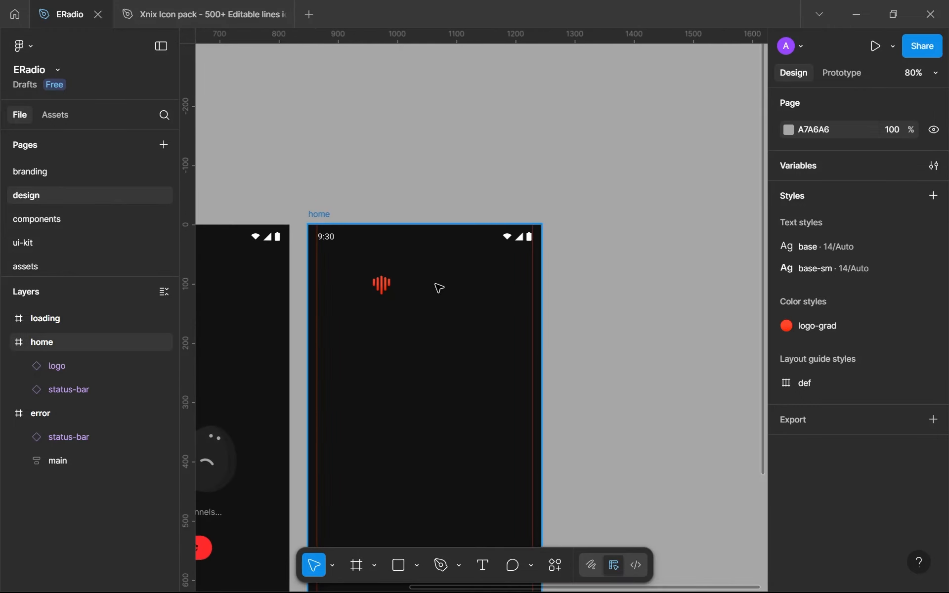
ctrl+scroll(439, 287, up, 4)
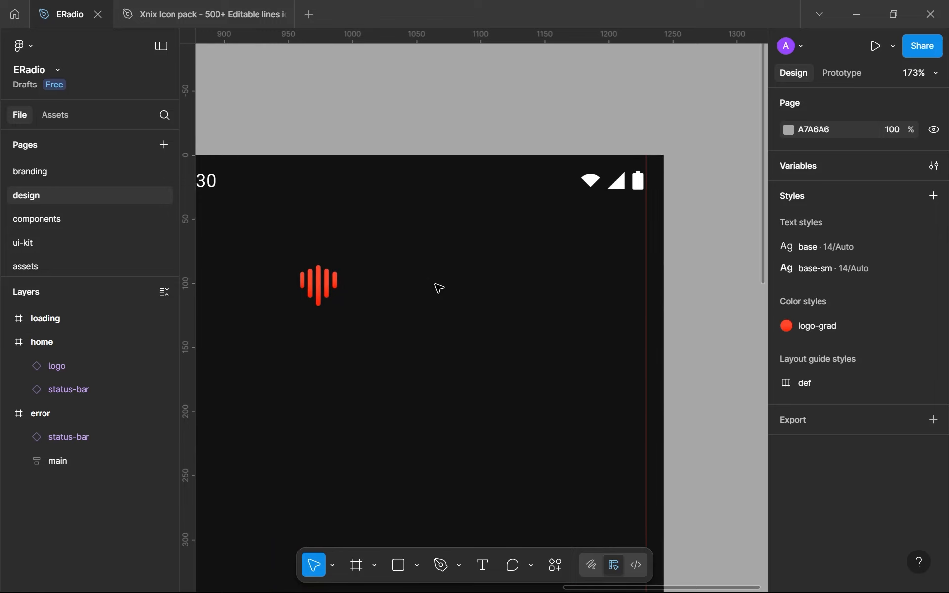
drag(344, 277, 374, 267)
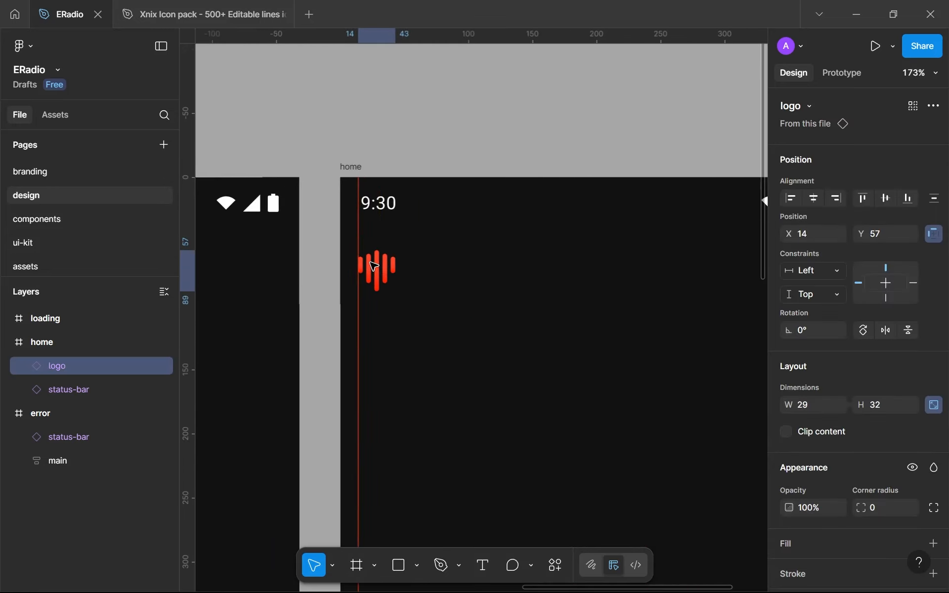
click(458, 360)
ctrl+scroll(467, 366, down, 4)
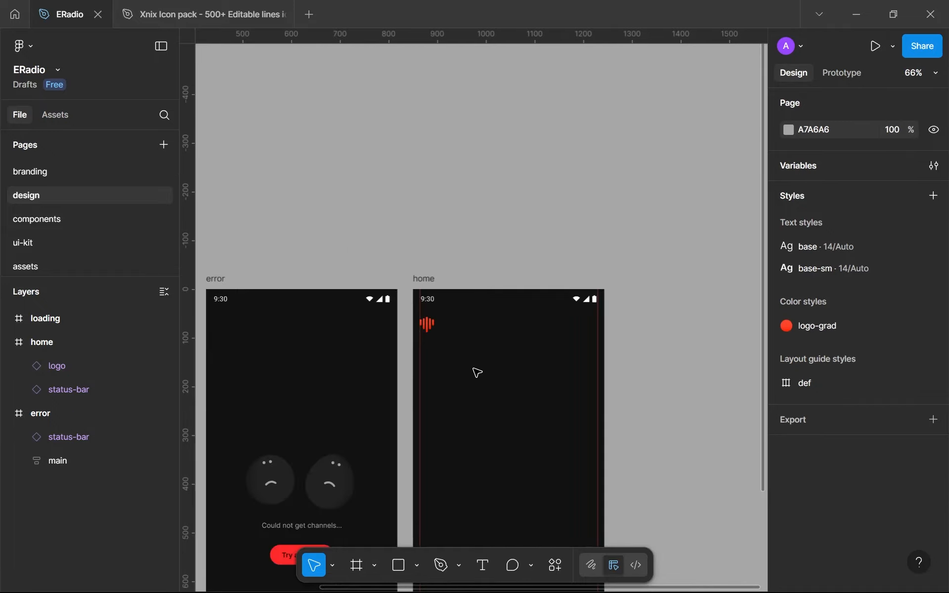
ctrl+scroll(494, 380, up, 2)
ctrl+scroll(500, 385, up, 1)
drag(500, 385, 411, 331)
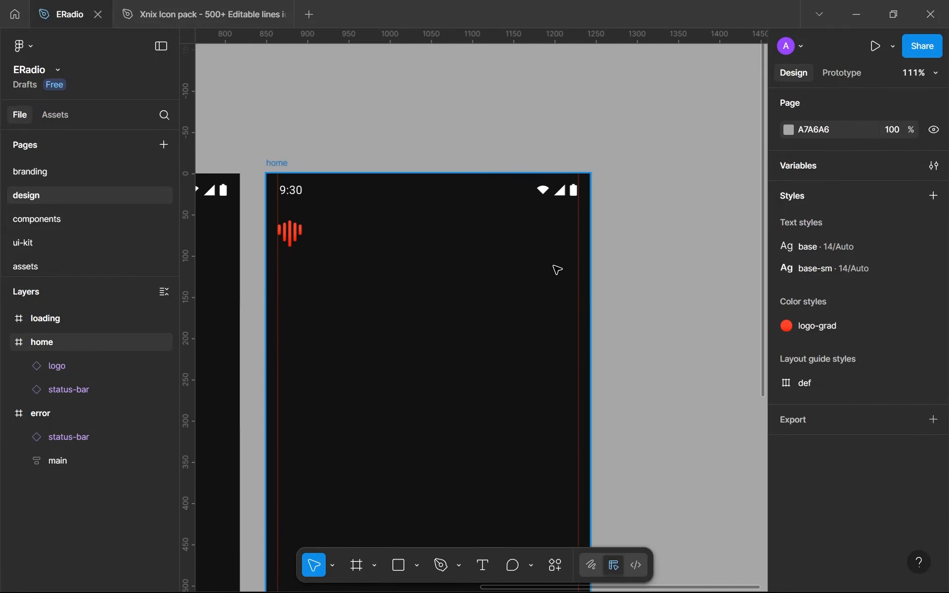
Switch to the Xnix Icon pack file and copy the Vector-8 shape inside the Hamburger 4 icon of the Dashboard frame
click(210, 13)
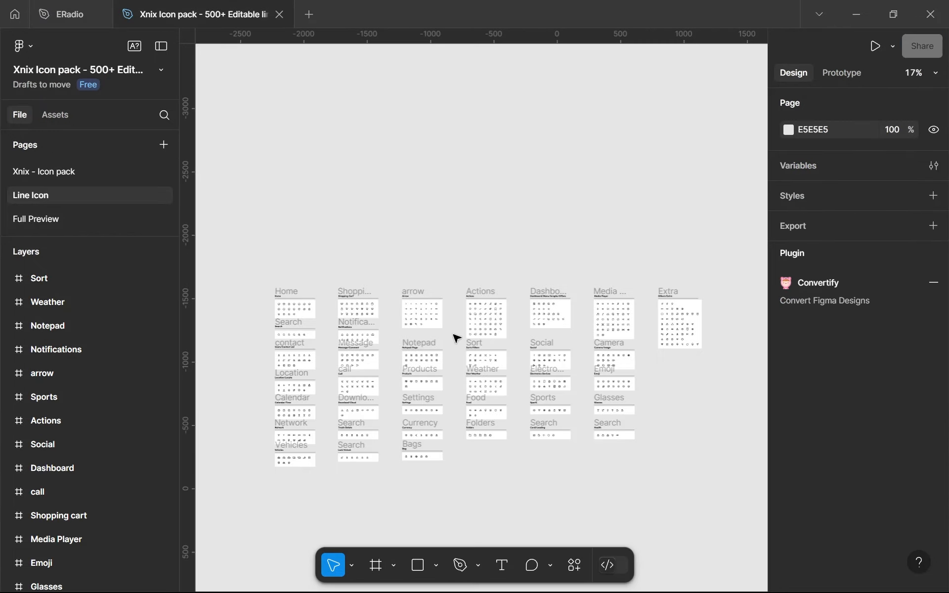
ctrl+scroll(415, 359, up, 4)
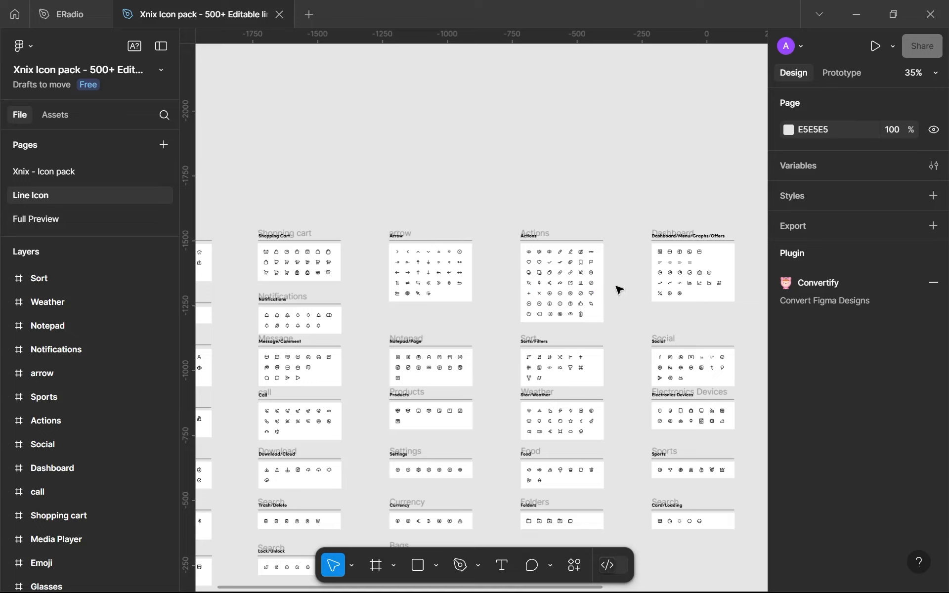
scroll(699, 271, up, 5)
scroll(699, 271, up, 5)
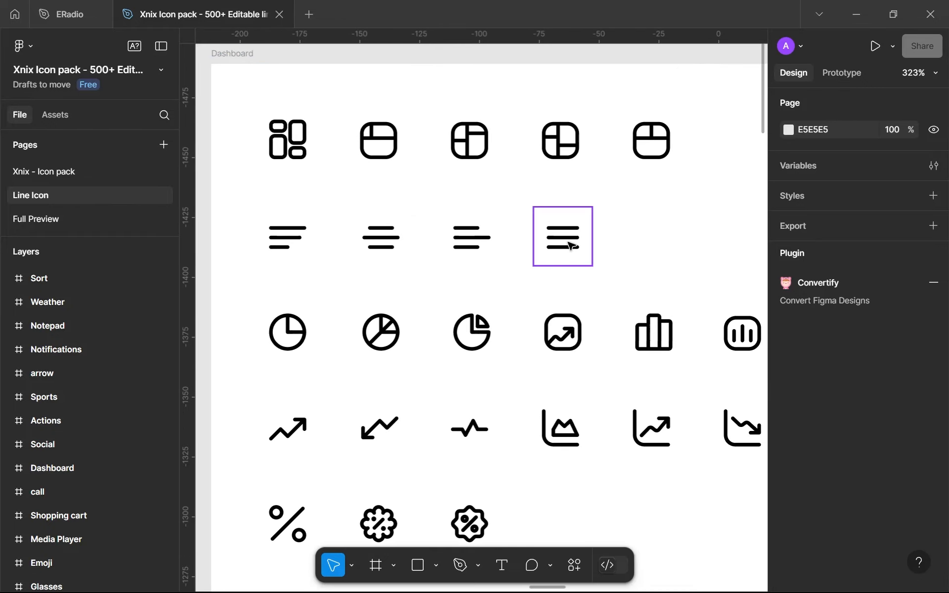
double_click(570, 244)
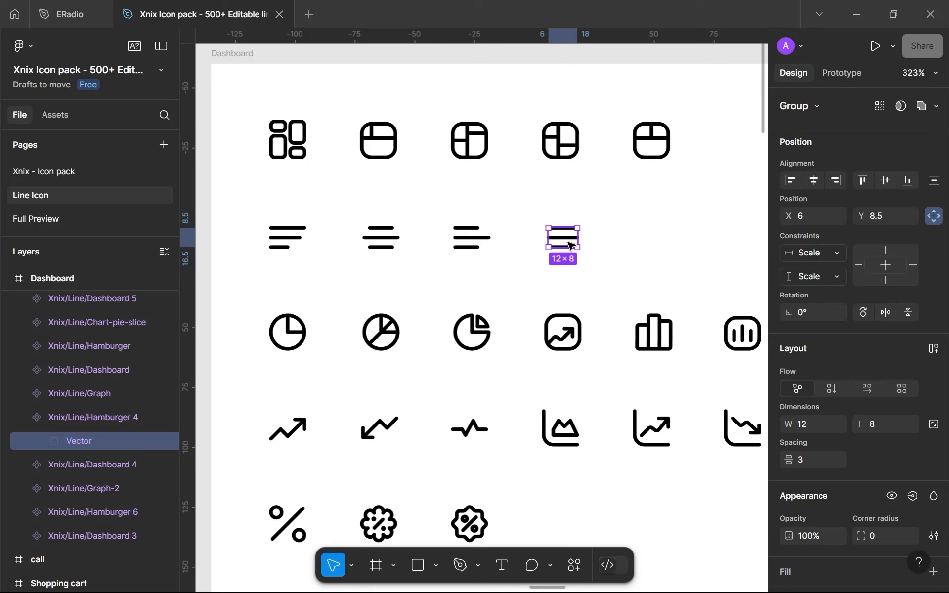
click(55, 8)
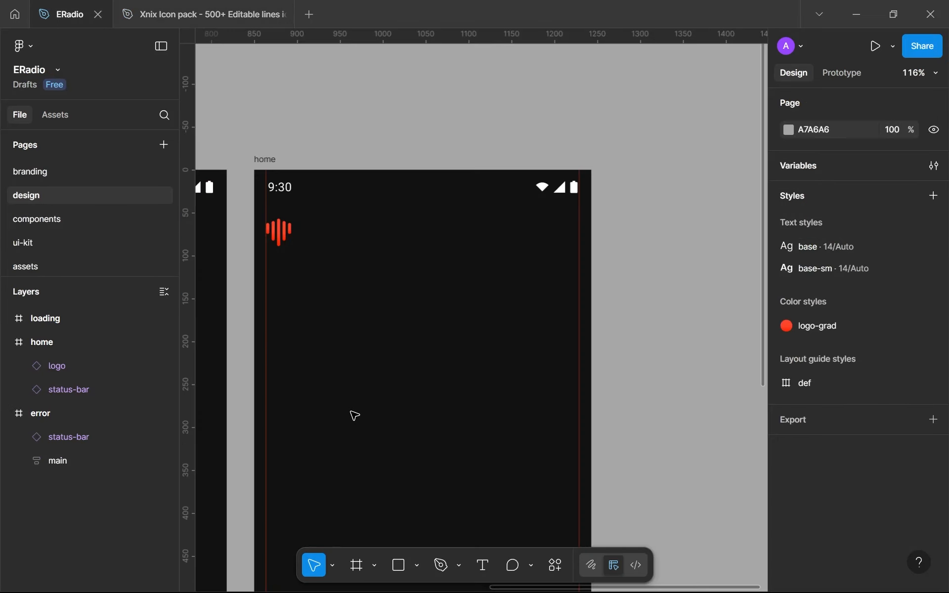
click(216, 17)
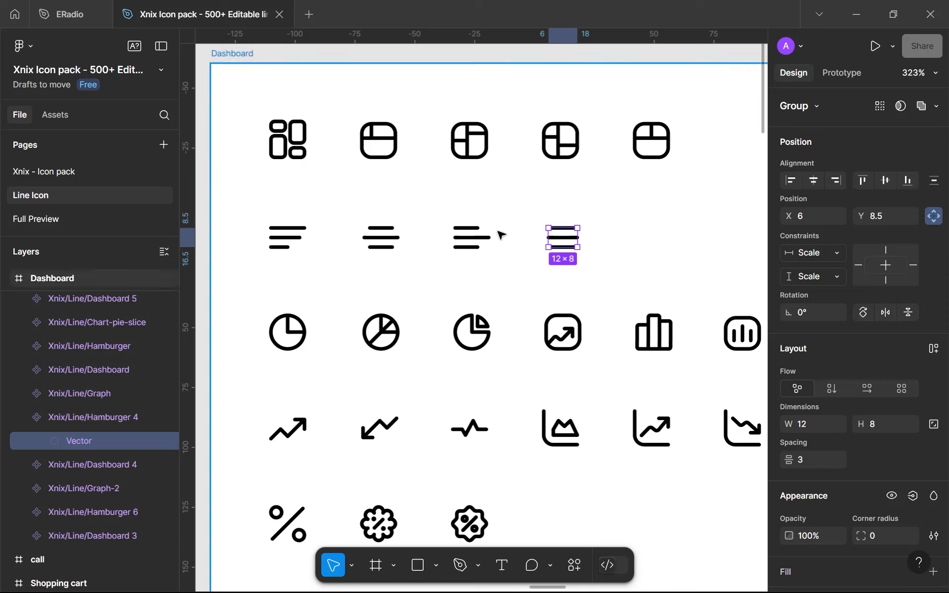
double_click(567, 237)
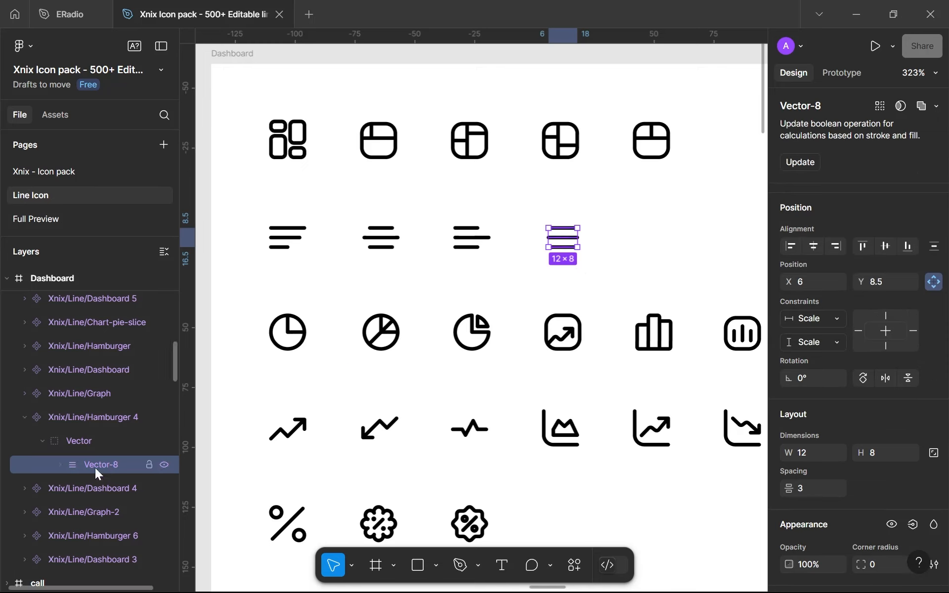
Return to the ERadio file and paste the hamburger shape into the icons frame on the assets page
click(69, 7)
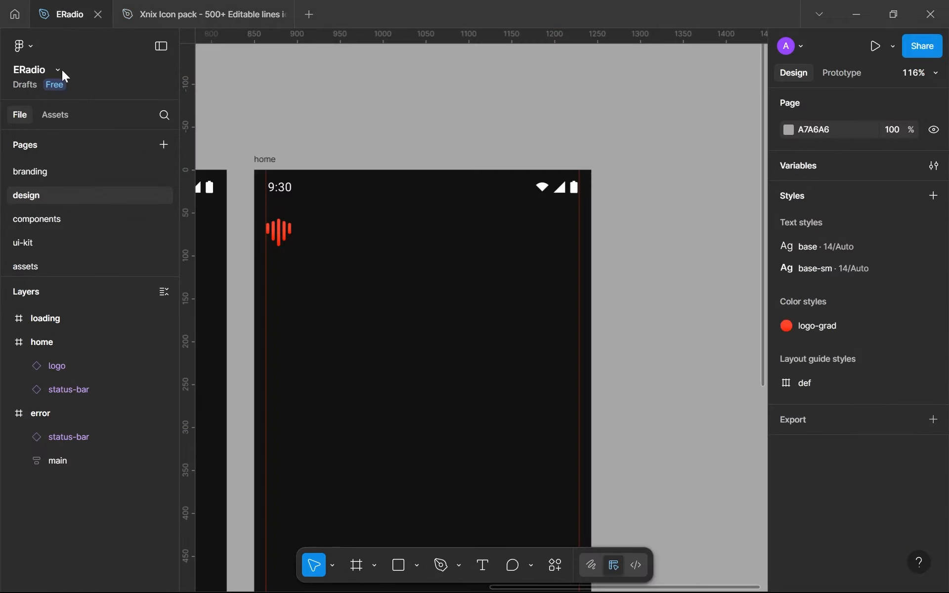
click(54, 267)
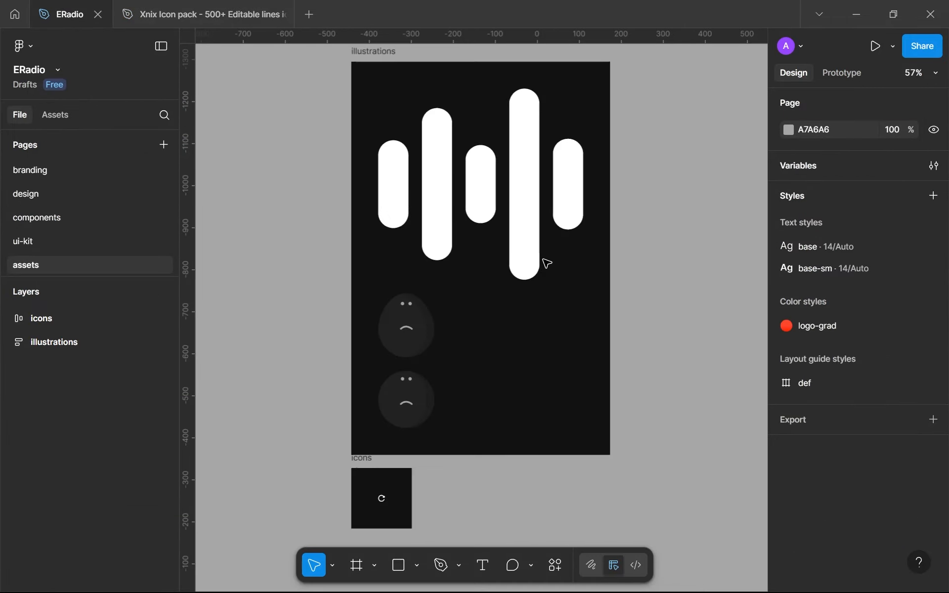
scroll(371, 476, up, 5)
click(429, 360)
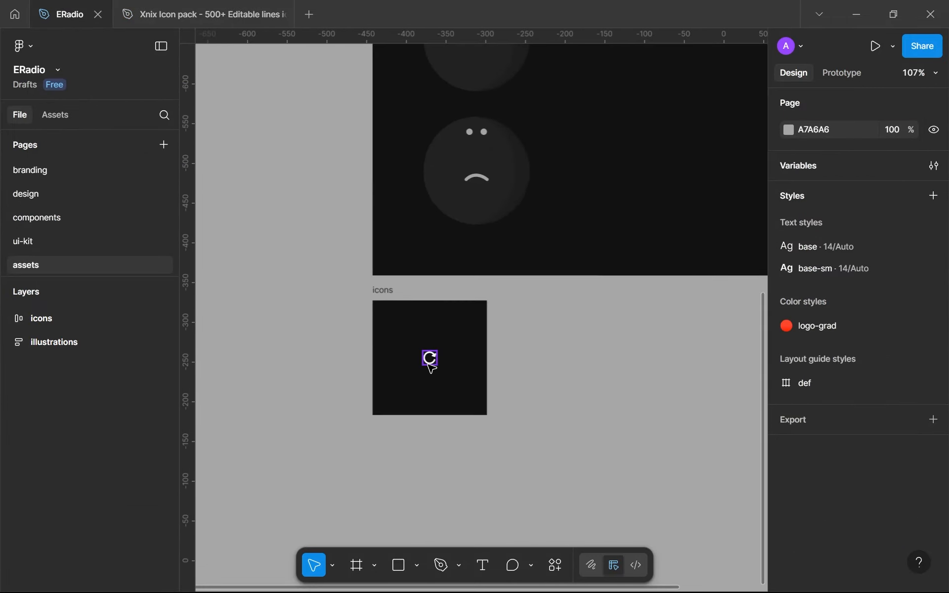
click(408, 311)
key(ctrl+v)
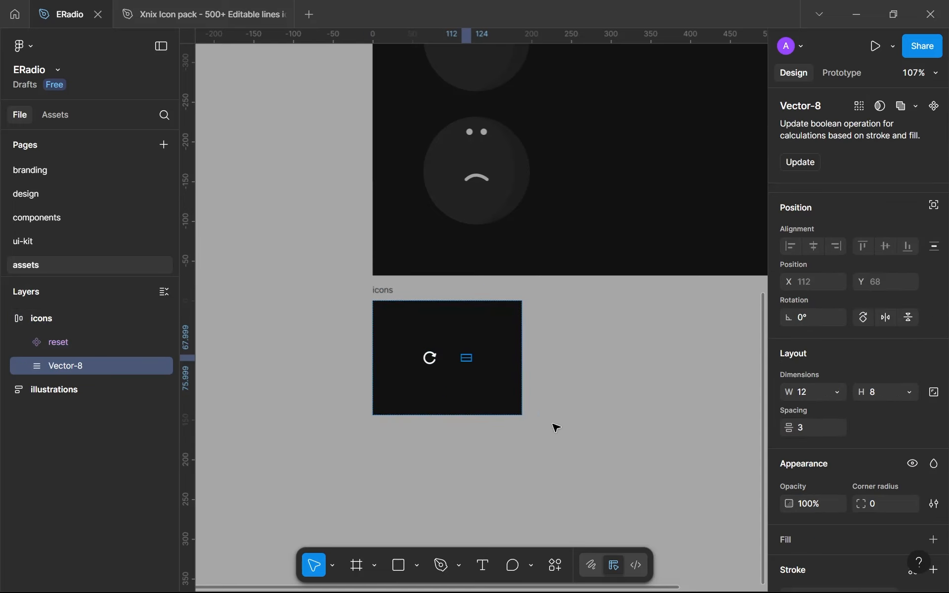
Outline the pasted hamburger shape's strokes and rename its layer to menu
scroll(432, 337, up, 5)
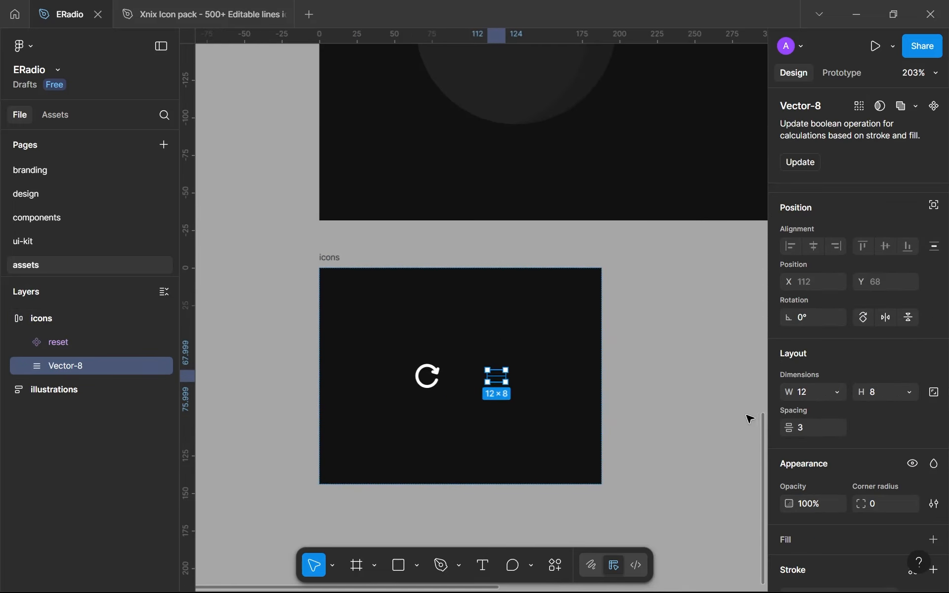
key(ctrl+alt+o)
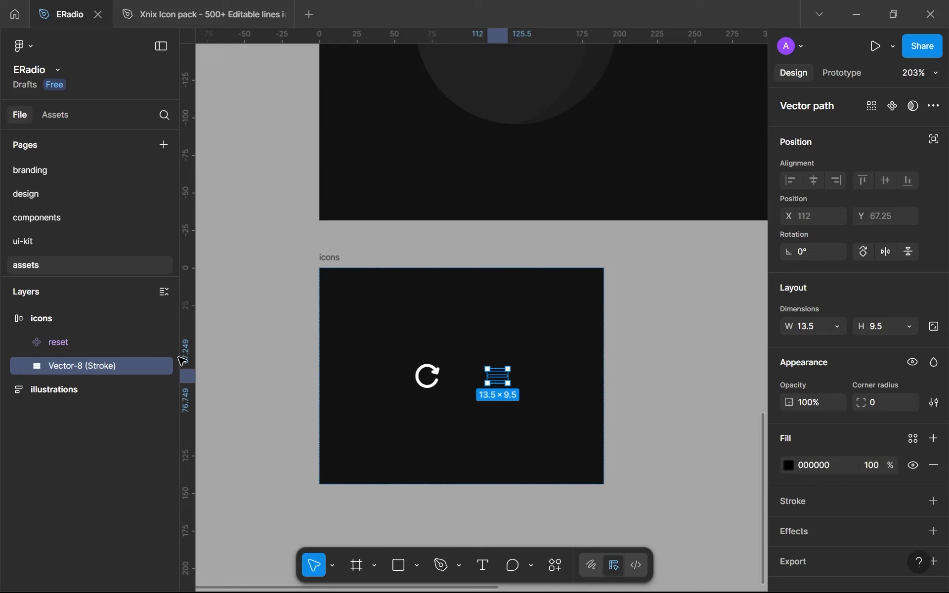
double_click(65, 367)
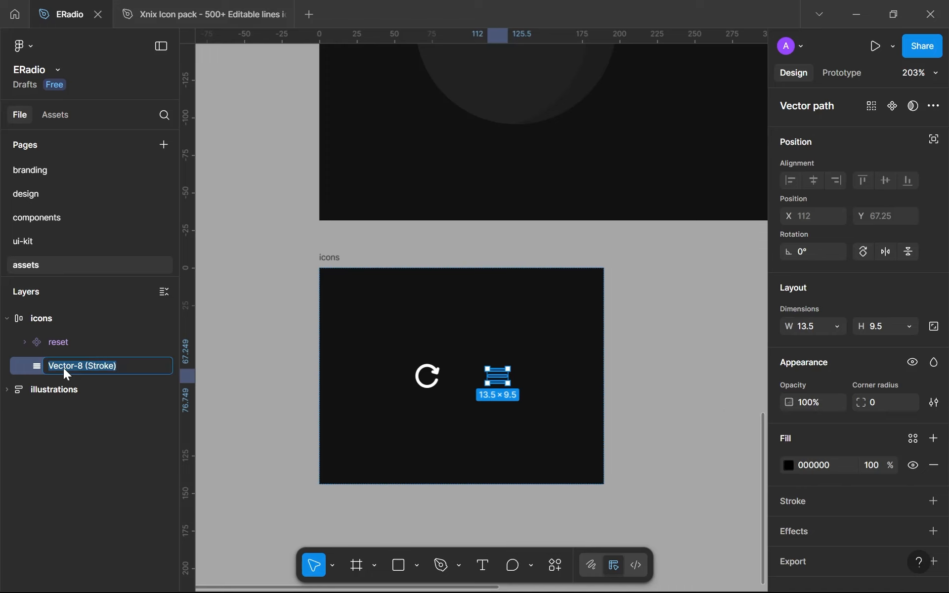
text(menu)
key(Return)
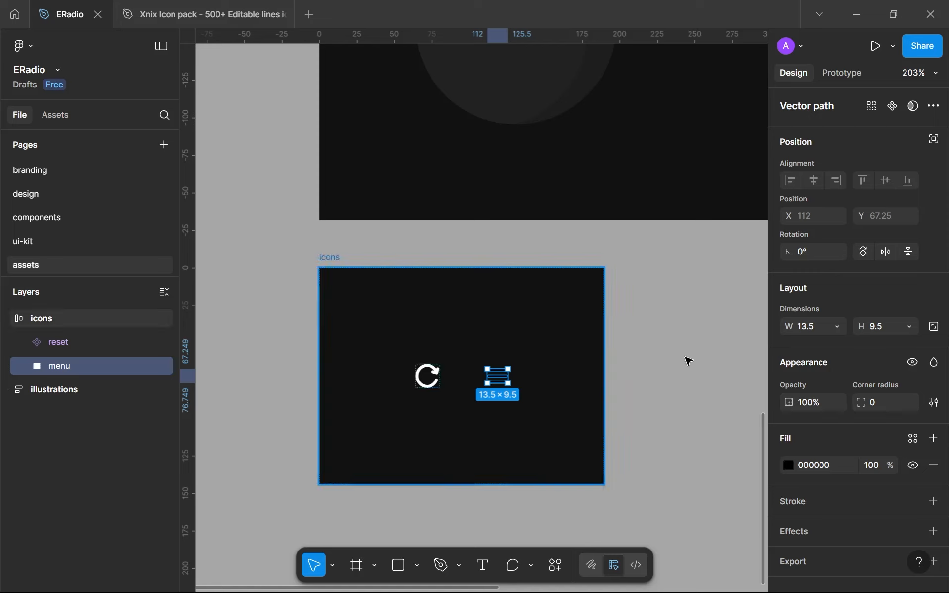
Set the menu icon's height to 16 with proportions locked and apply the white library colour as its fill
click(890, 325)
text(1)
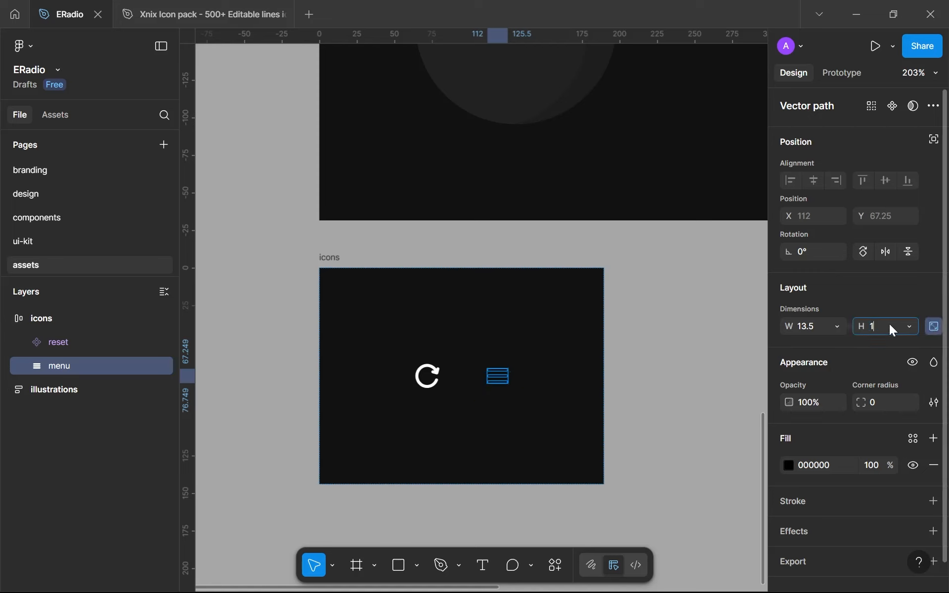
text(6)
key(Return)
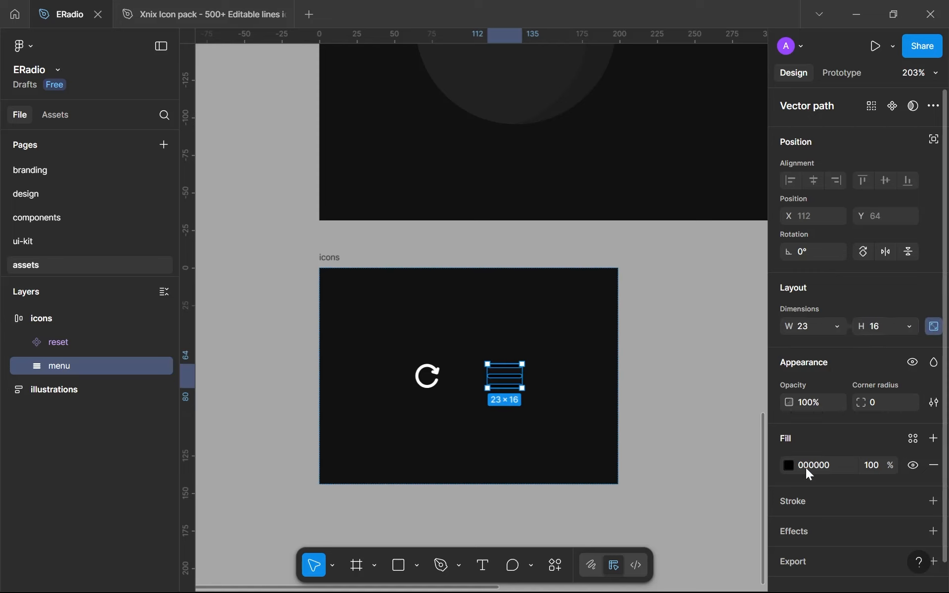
click(788, 463)
click(909, 441)
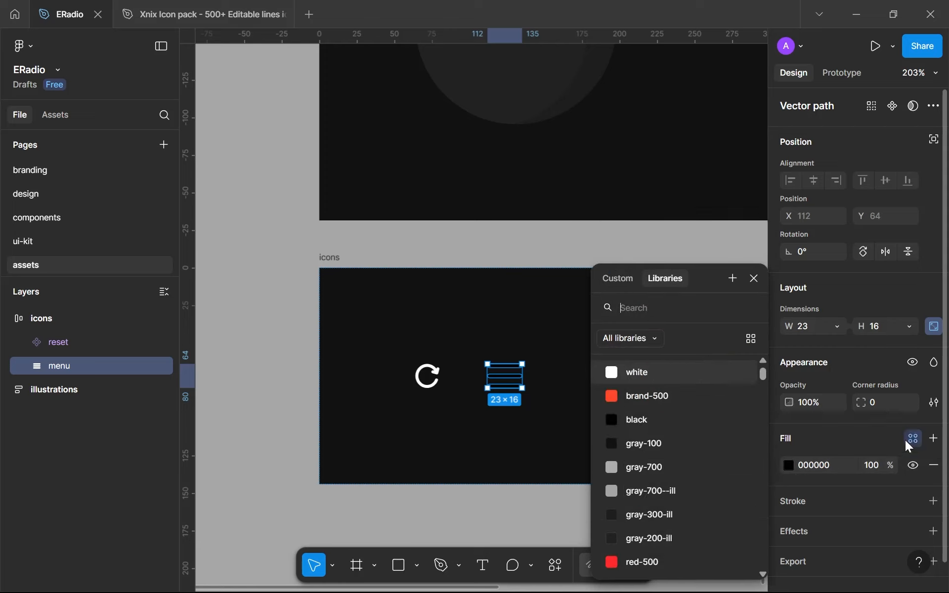
click(636, 372)
click(599, 478)
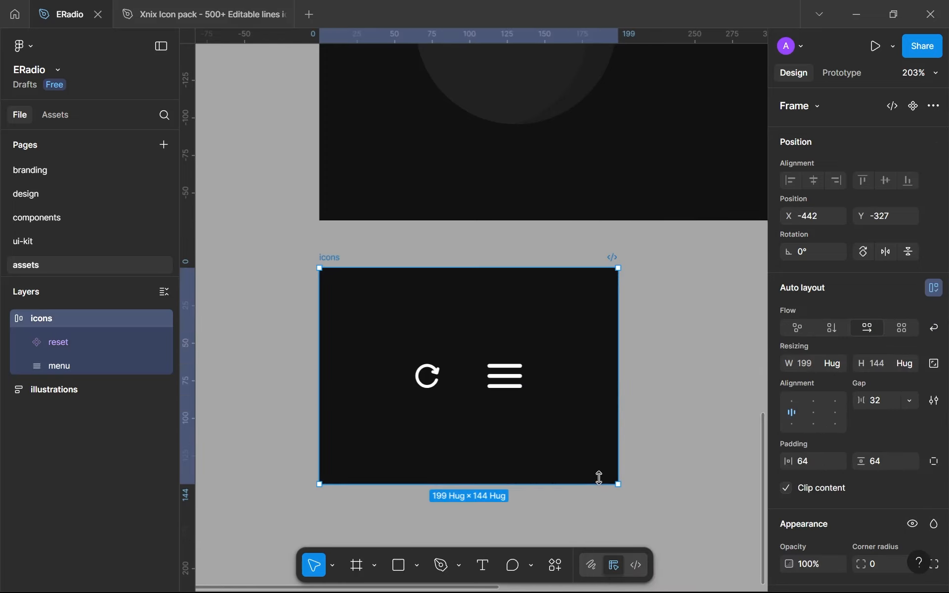
Turn the menu icon into a component and paste an instance of it into the home frame on the design page
click(505, 381)
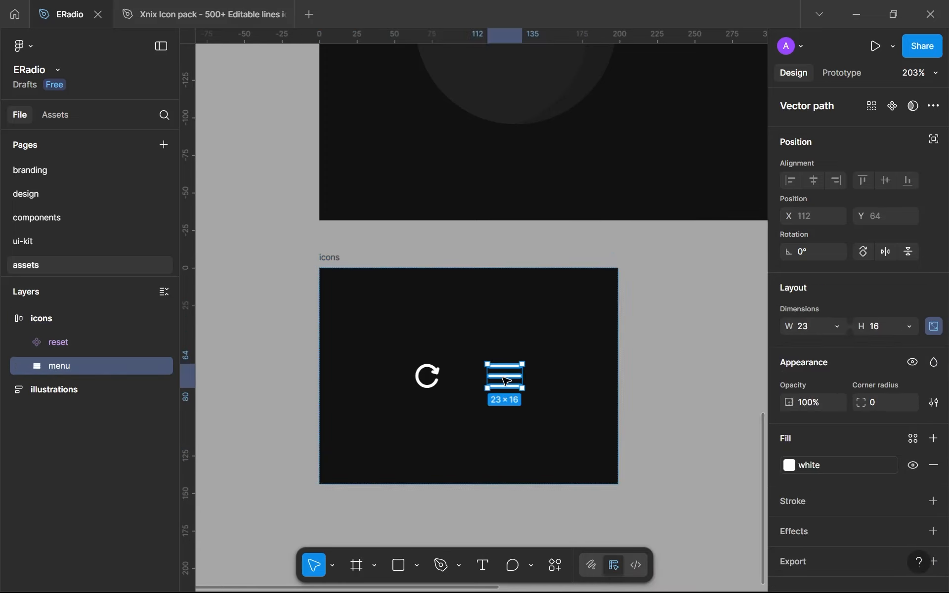
click(889, 107)
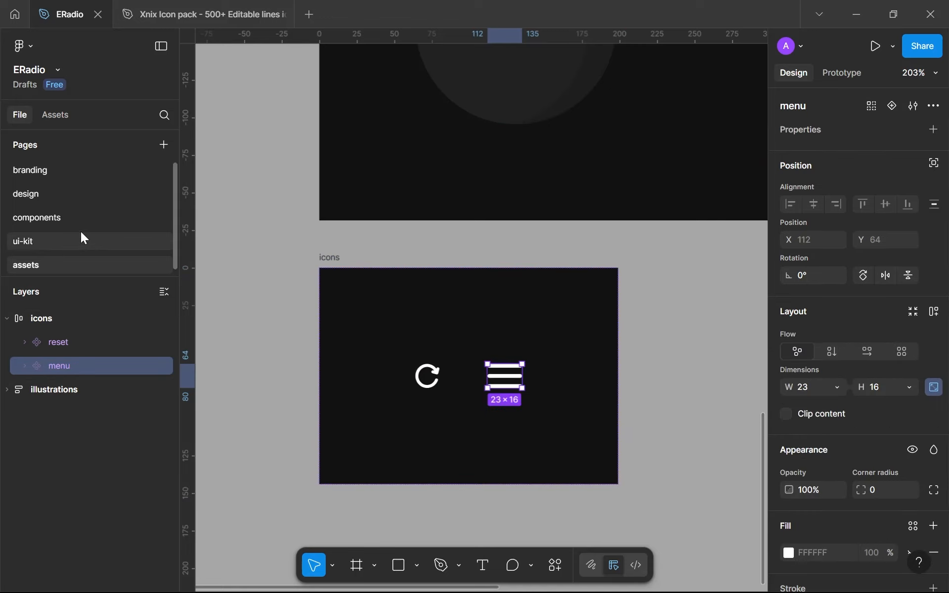
click(19, 187)
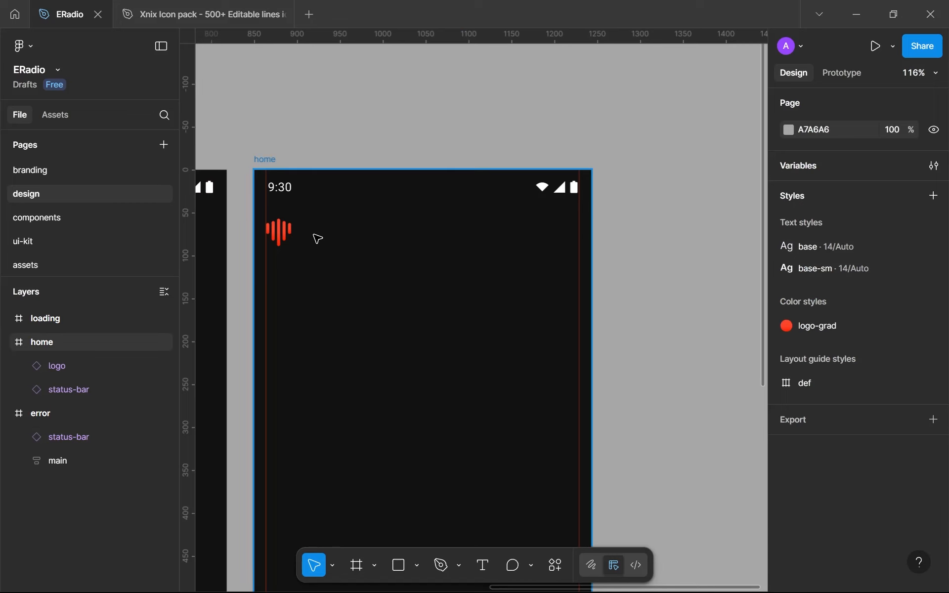
key(ctrl+v)
scroll(445, 306, up, 5)
scroll(479, 388, down, 3)
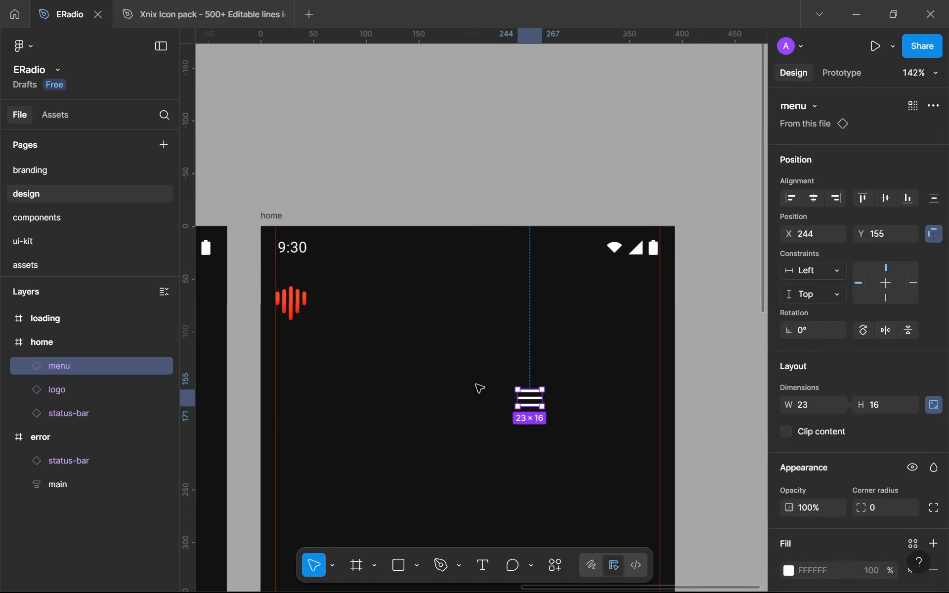
Move the menu icon on the home frame to X 356, Y 60, with its right edge on the right margin guide
drag(530, 396, 648, 301)
click(568, 415)
scroll(568, 414, down, 5)
drag(568, 414, 488, 295)
scroll(626, 264, up, 2)
scroll(594, 178, up, 3)
scroll(524, 225, up, 4)
drag(524, 225, 557, 289)
scroll(564, 299, up, 1)
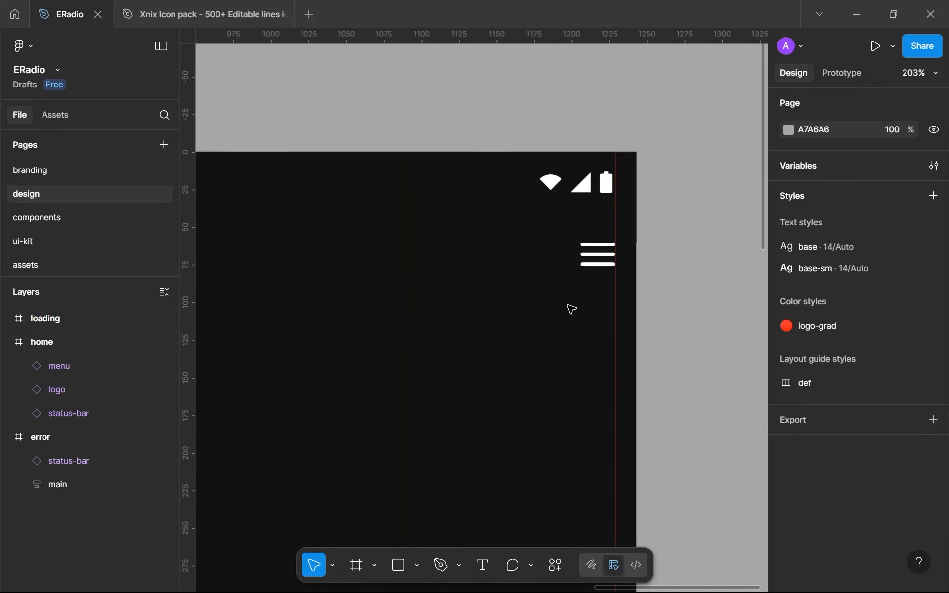
Wrap the menu icon instance in an auto layout frame
click(596, 269)
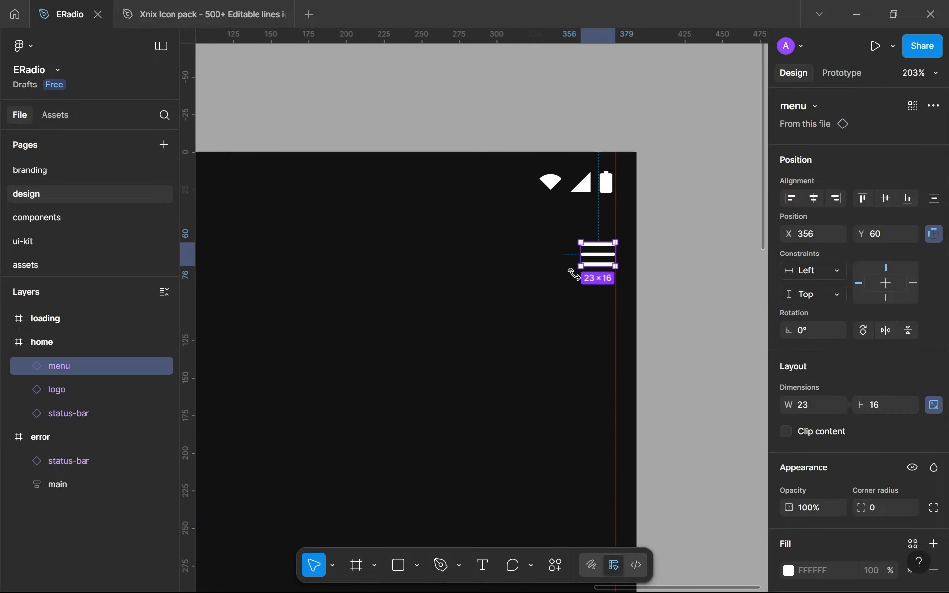
key(shift+a)
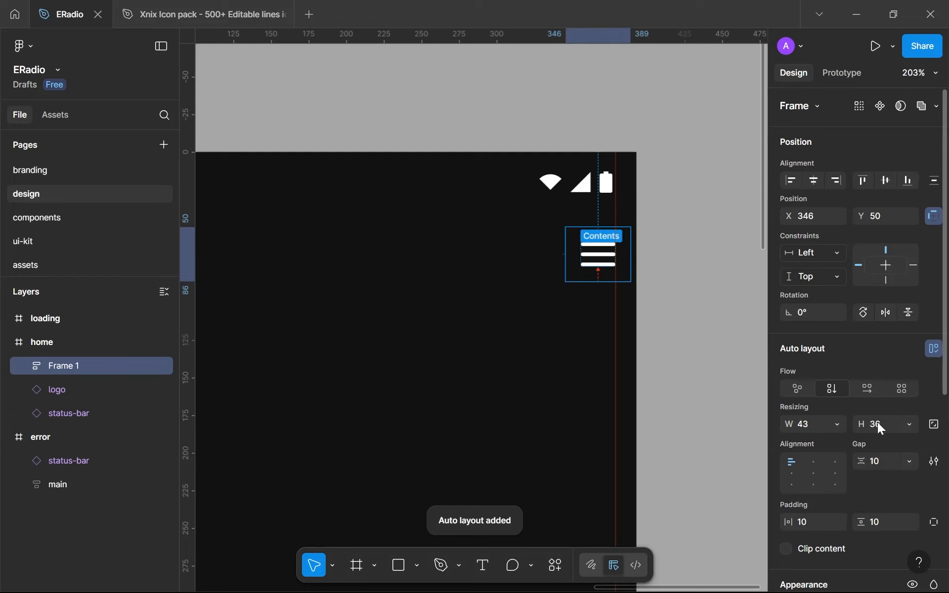
click(818, 425)
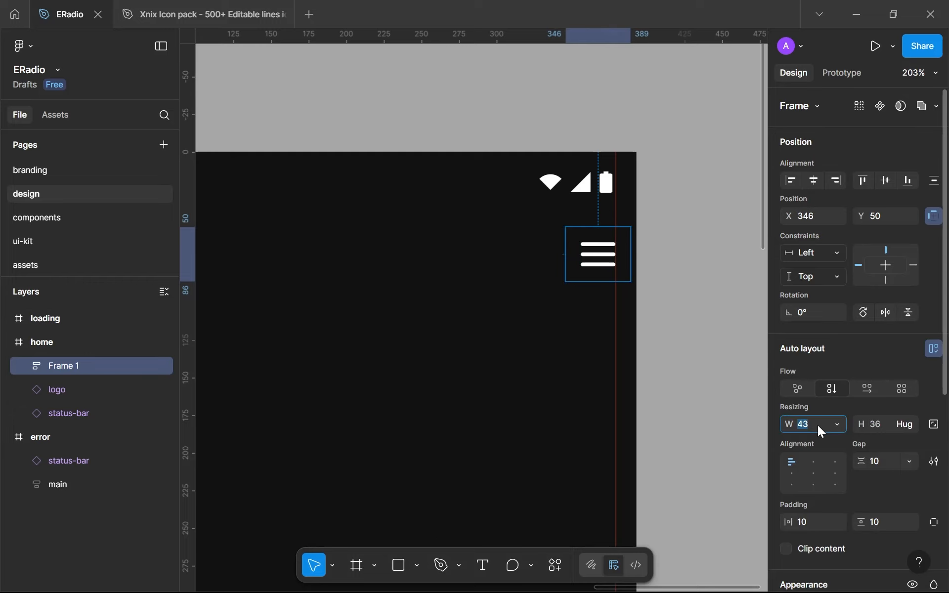
Check the logo's dimensions, and set the auto layout frame around the menu icon to 40 × 40
scroll(366, 361, down, 4)
drag(366, 360, 489, 351)
drag(352, 313, 364, 309)
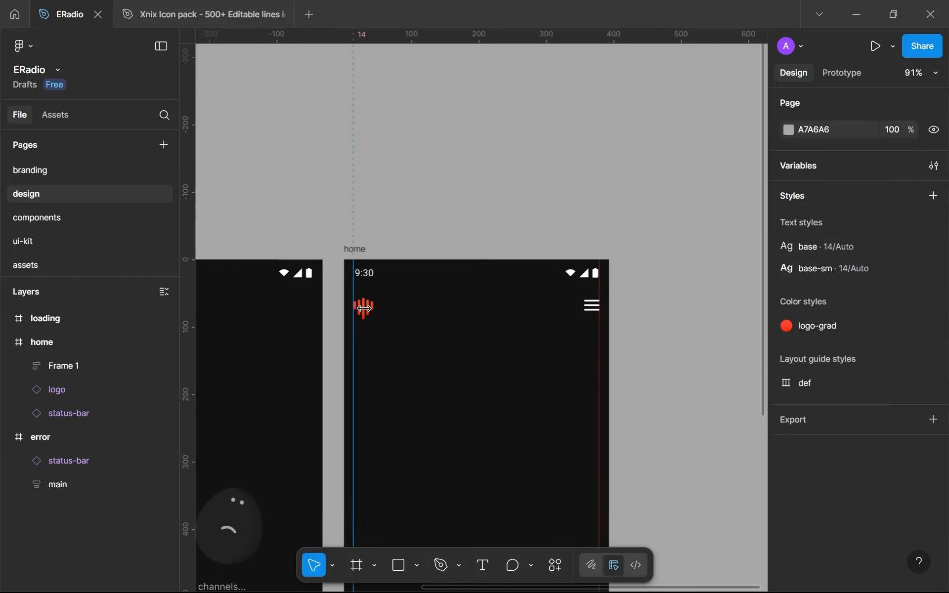
click(363, 309)
scroll(583, 355, up, 4)
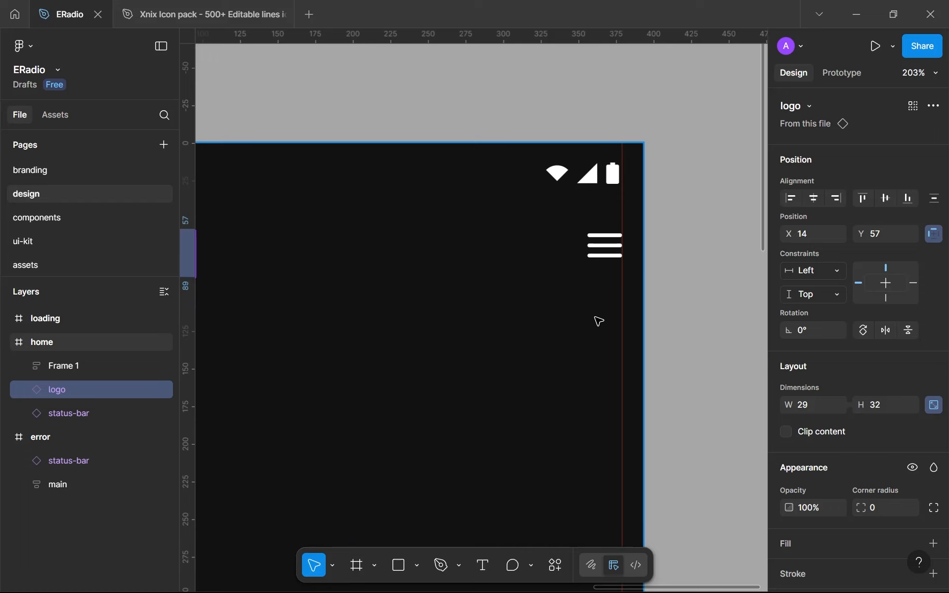
click(600, 263)
click(814, 424)
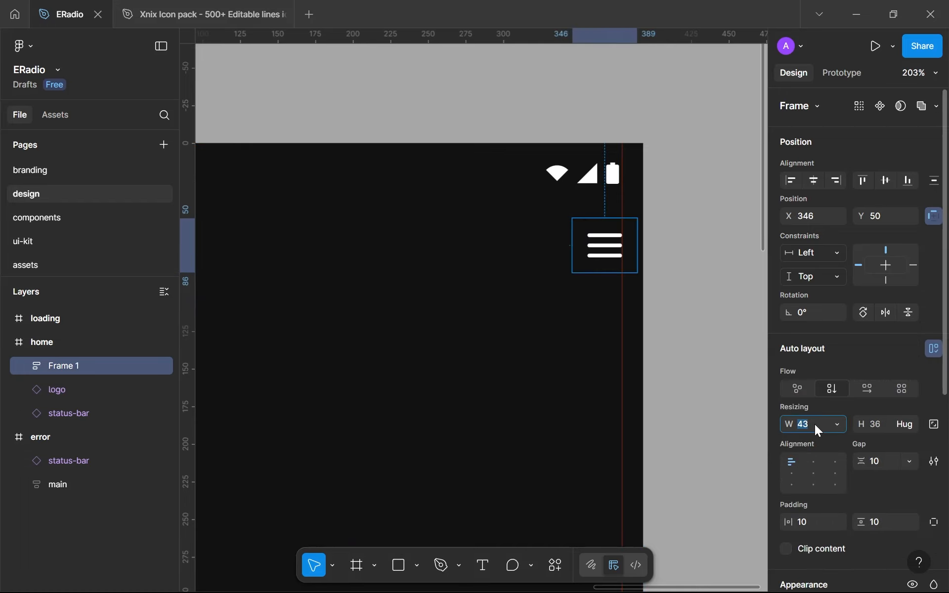
click(886, 429)
text(40)
Set the menu frame's gap and its horizontal and vertical padding to 0, and centre the icon inside it
click(889, 464)
text(0)
click(815, 522)
text(0)
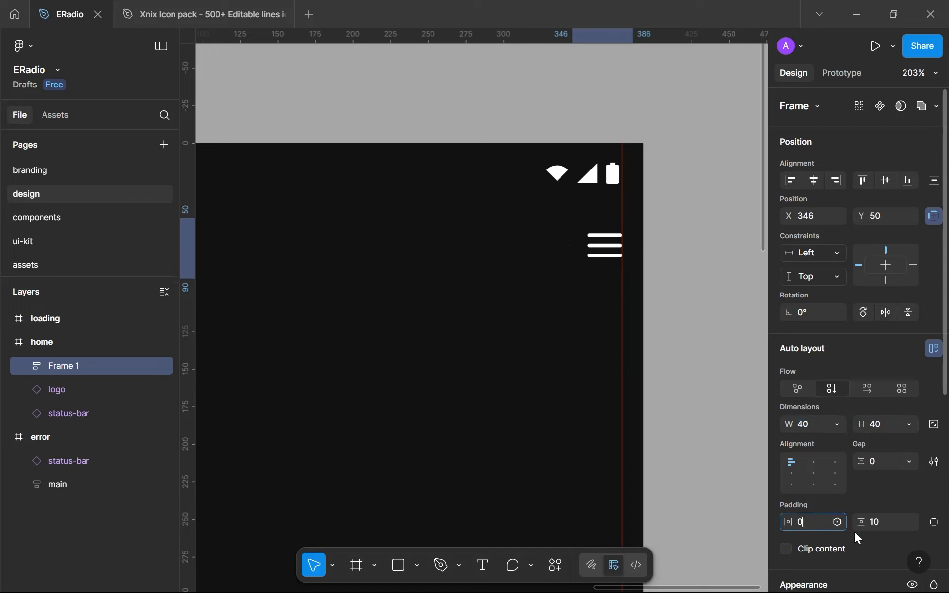
click(895, 522)
text(0)
click(815, 475)
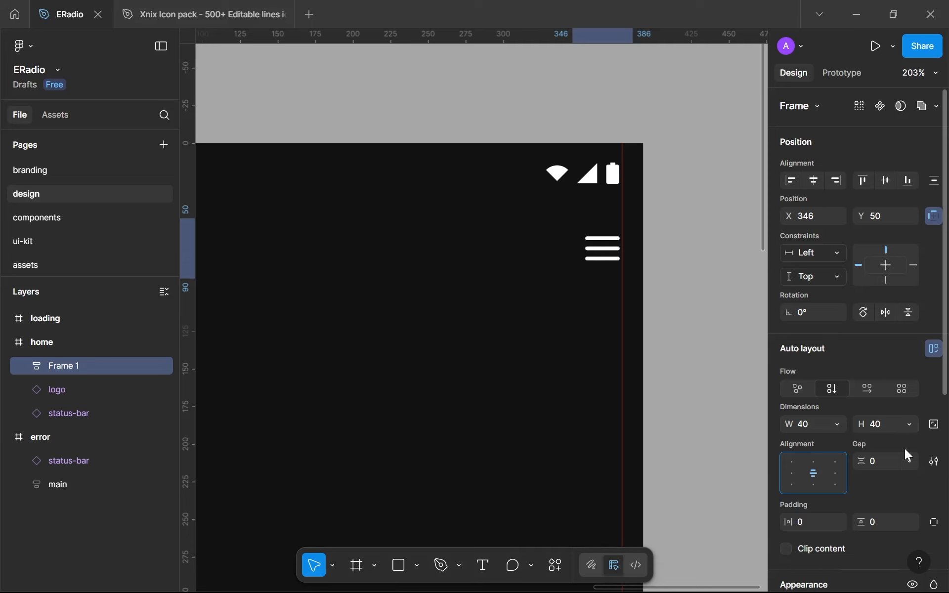
scroll(905, 435, down, 5)
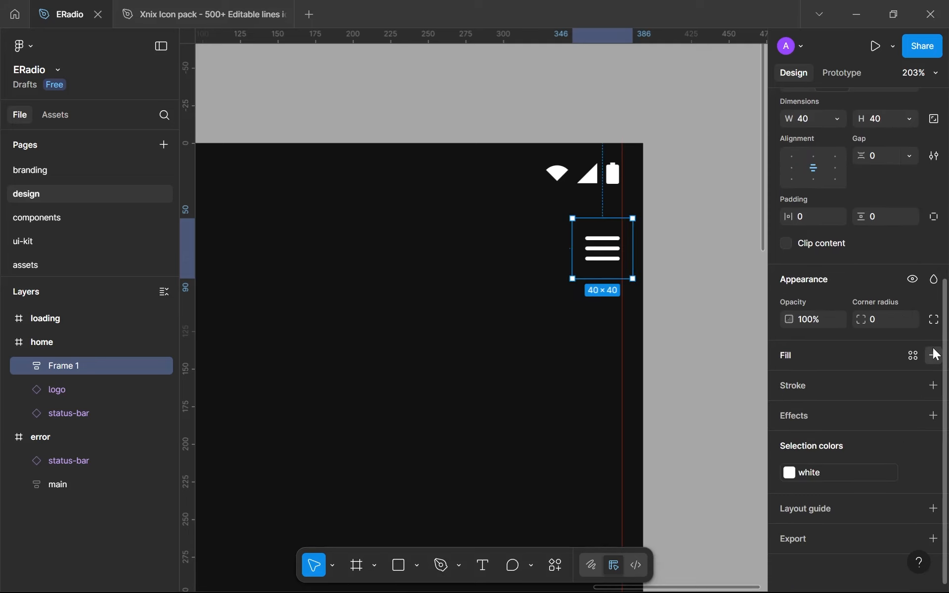
Add a fill to the 40 × 40 menu frame and match it to the home background colour, 111111
click(933, 355)
scroll(432, 321, down, 10)
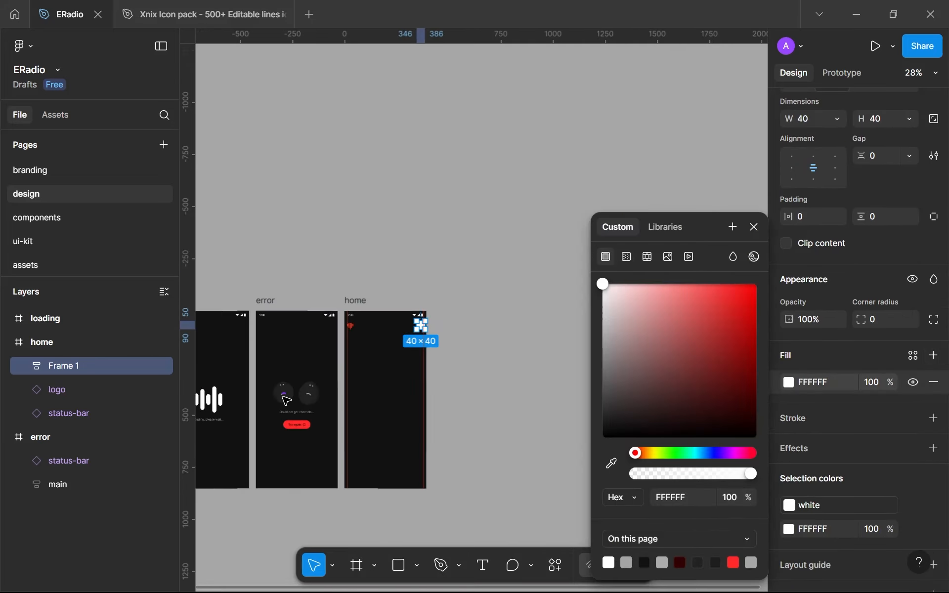
scroll(282, 339, up, 3)
scroll(482, 309, up, 5)
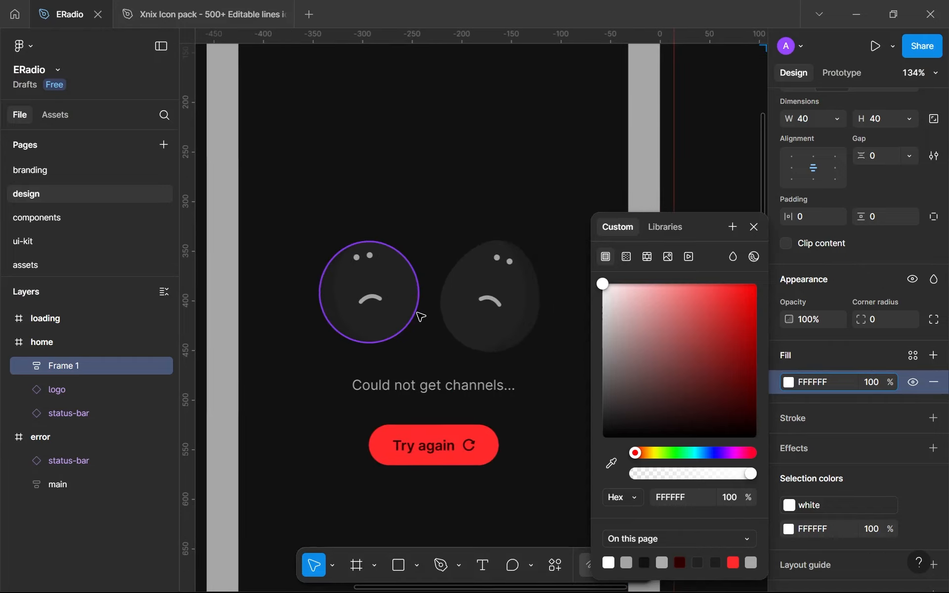
scroll(361, 247, down, 5)
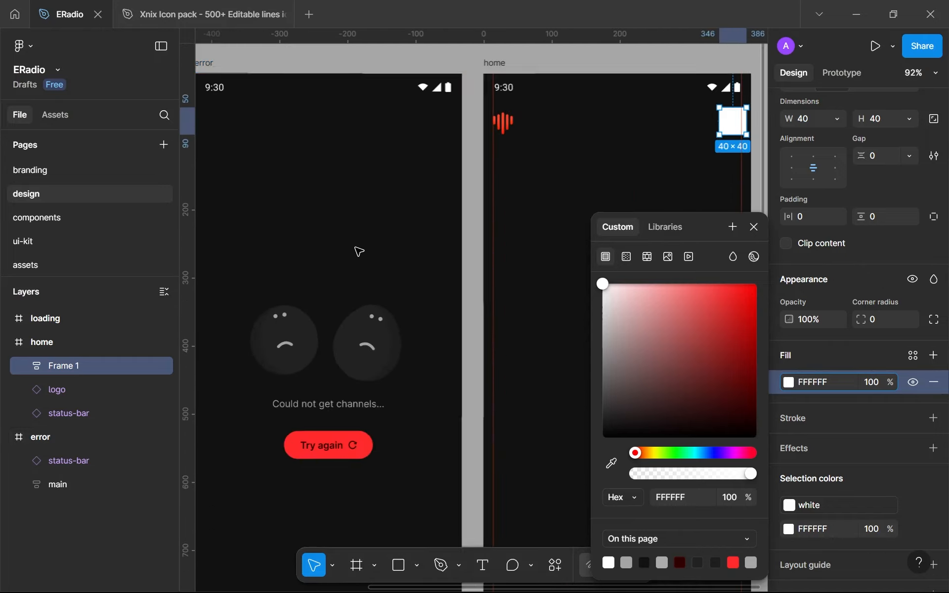
scroll(307, 271, up, 5)
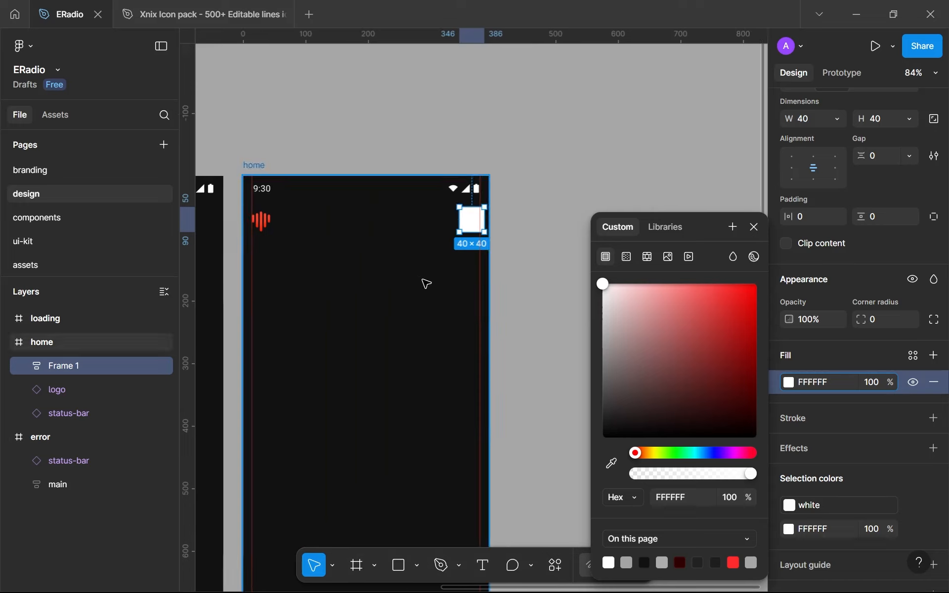
click(663, 496)
text(1)
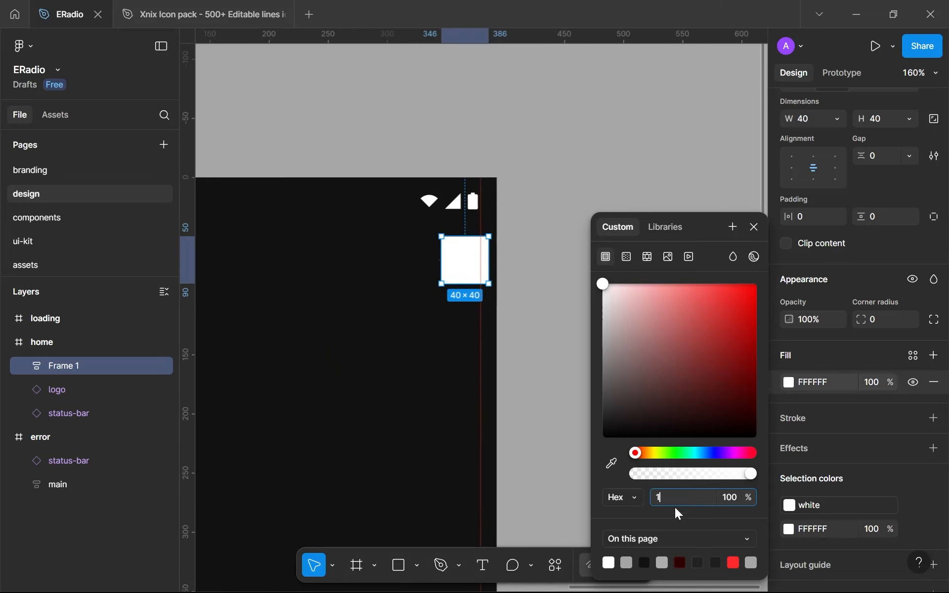
key(Return)
click(611, 463)
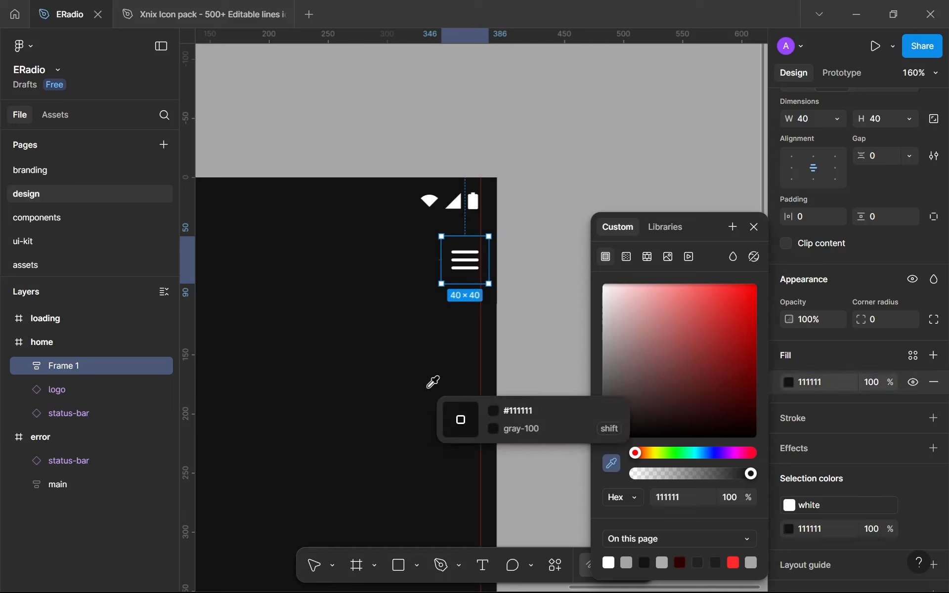
click(438, 351)
scroll(469, 218, up, 5)
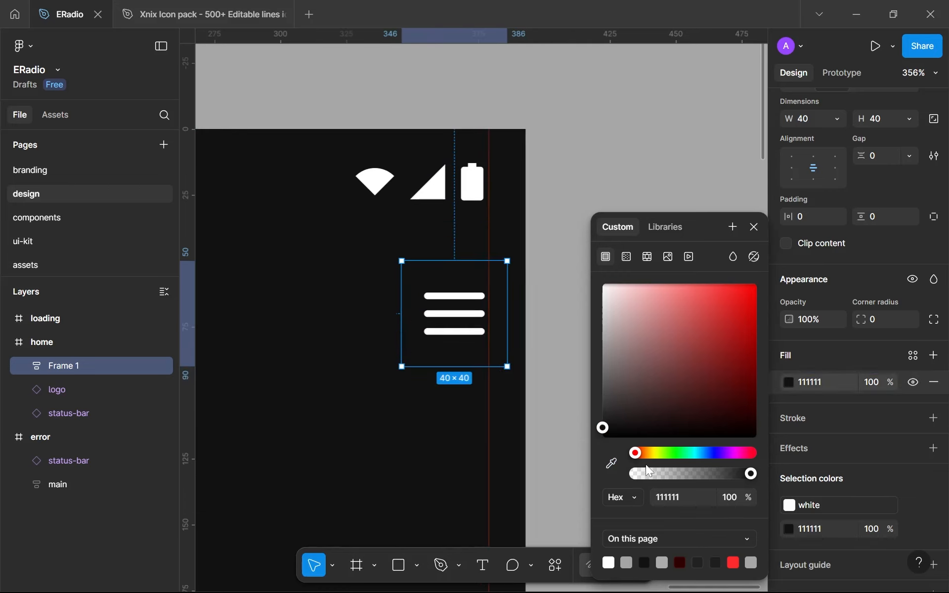
Lighten the menu frame's fill to 1A1A1A and compare it with the dark background
click(675, 497)
key(Up)
key(Up)
key(Up)
key(Up)
key(Up)
key(Up)
key(Up)
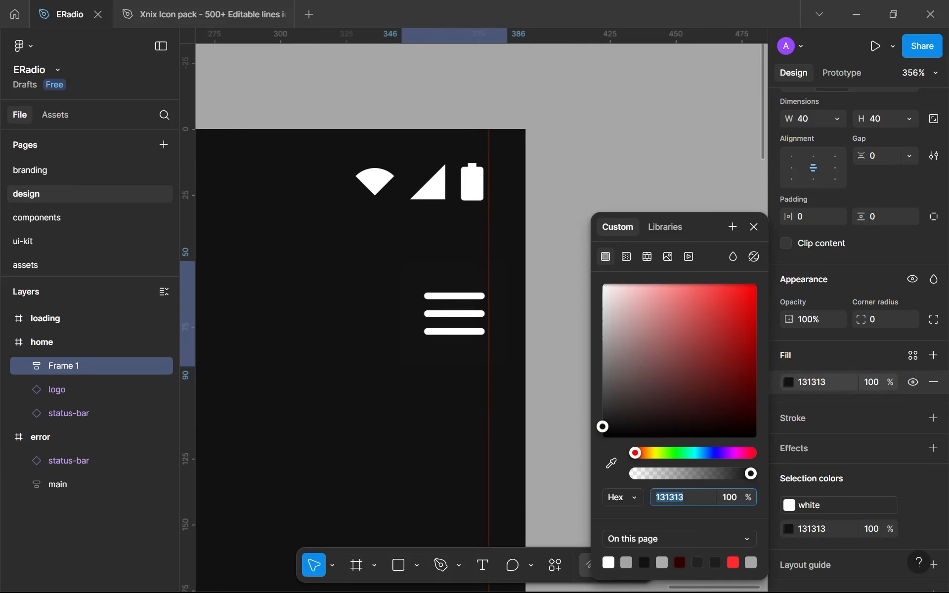
key(Up)
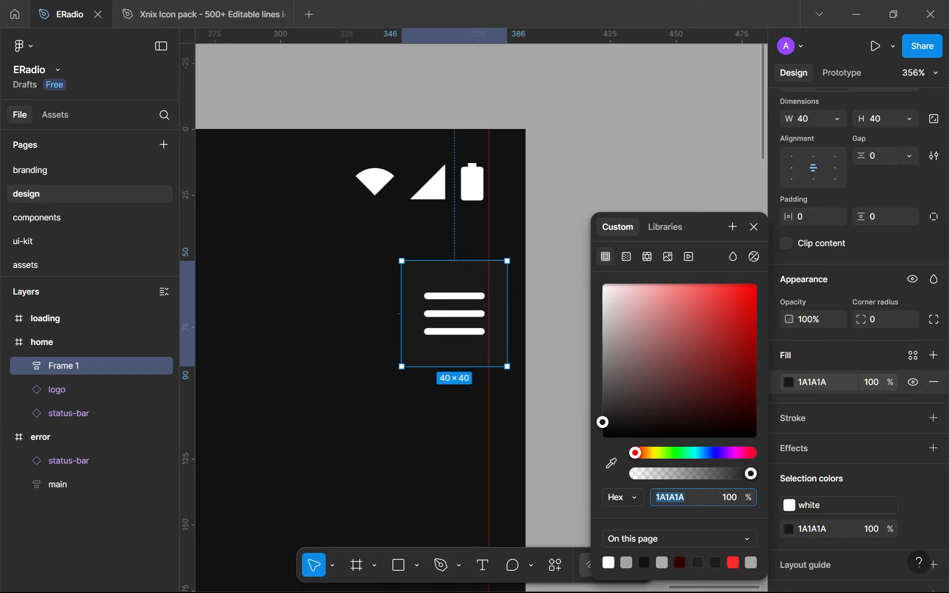
scroll(445, 362, up, 5)
scroll(451, 443, down, 5)
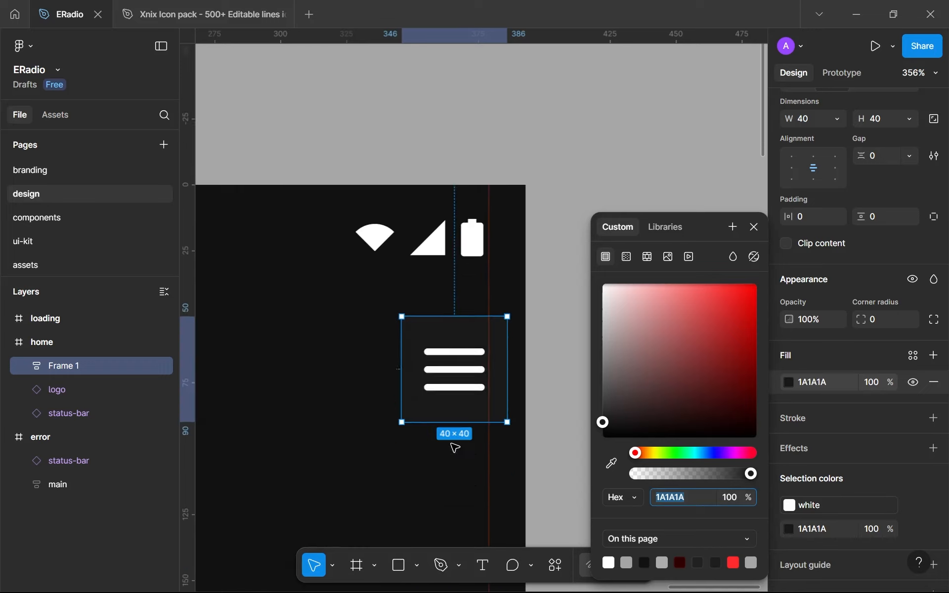
ctrl+scroll(424, 313, up, 3)
ctrl+scroll(445, 375, down, 2)
Deselect the menu frame and hide the rulers for an unobstructed view of the home screen
click(409, 522)
ctrl+scroll(409, 522, down, 5)
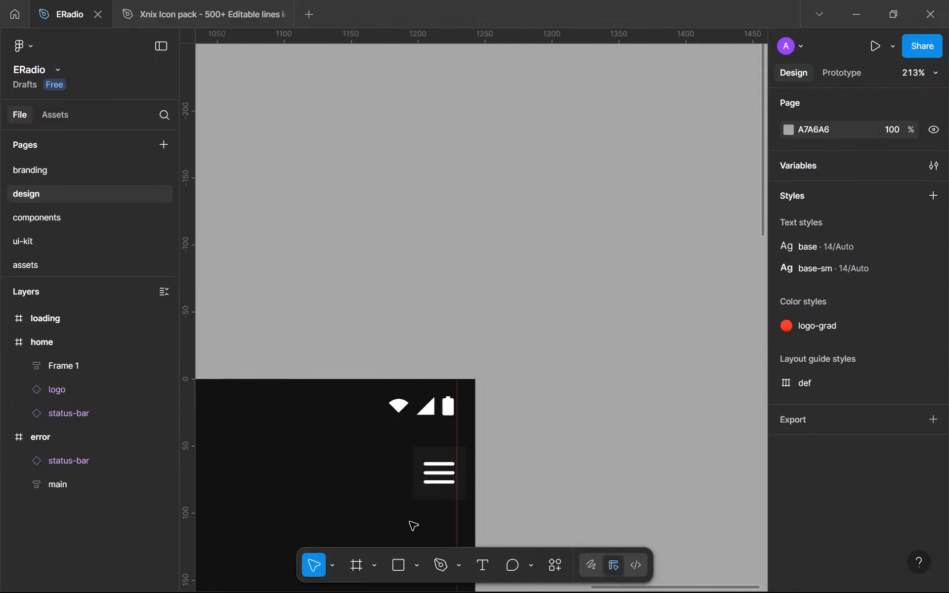
drag(409, 522, 598, 335)
key(shift+r)
ctrl+scroll(642, 329, up, 6)
ctrl+scroll(646, 332, down, 4)
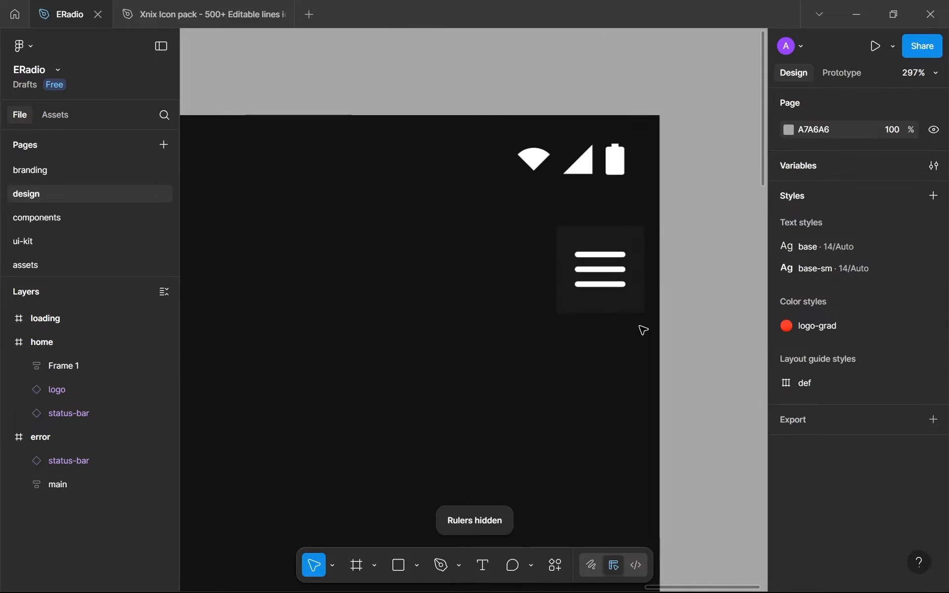
Set the menu frame's fill colour to 1B1B1B
click(639, 309)
scroll(808, 491, down, 6)
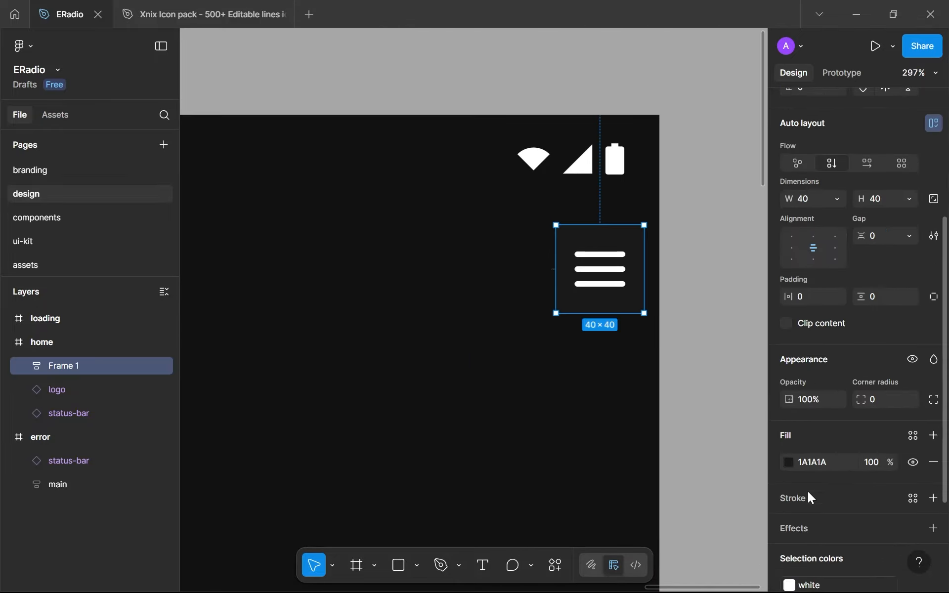
text(1B1B1B)
key(Return)
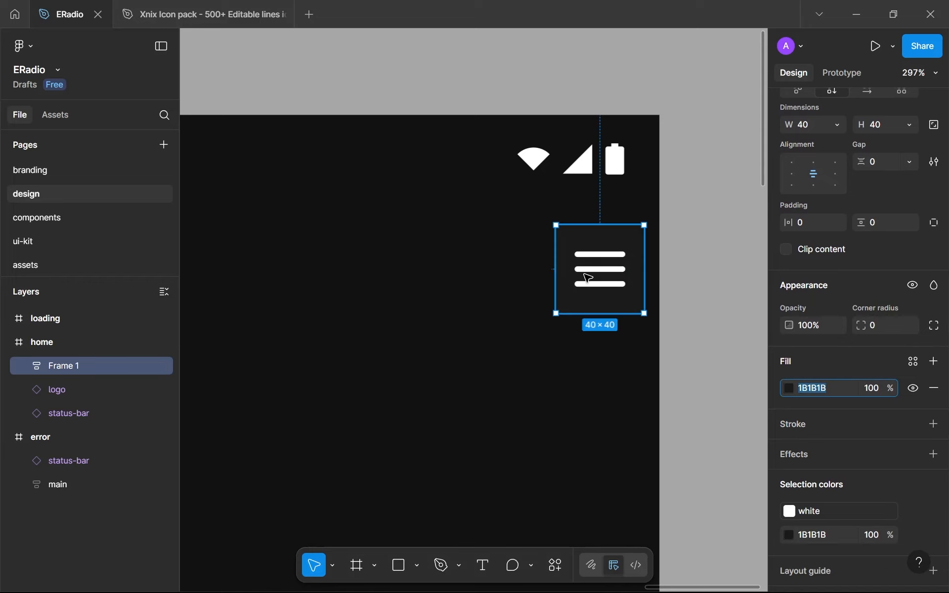
Create a colour variable named gray-300 from the menu frame's fill
click(912, 362)
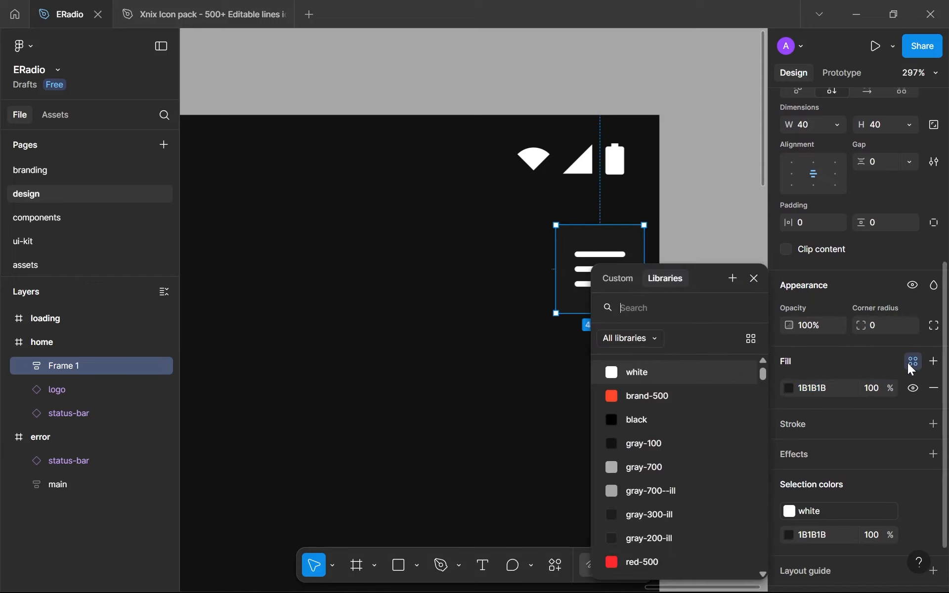
click(724, 274)
text(gr)
key(ctrl+a)
key(BackSpace)
text(y)
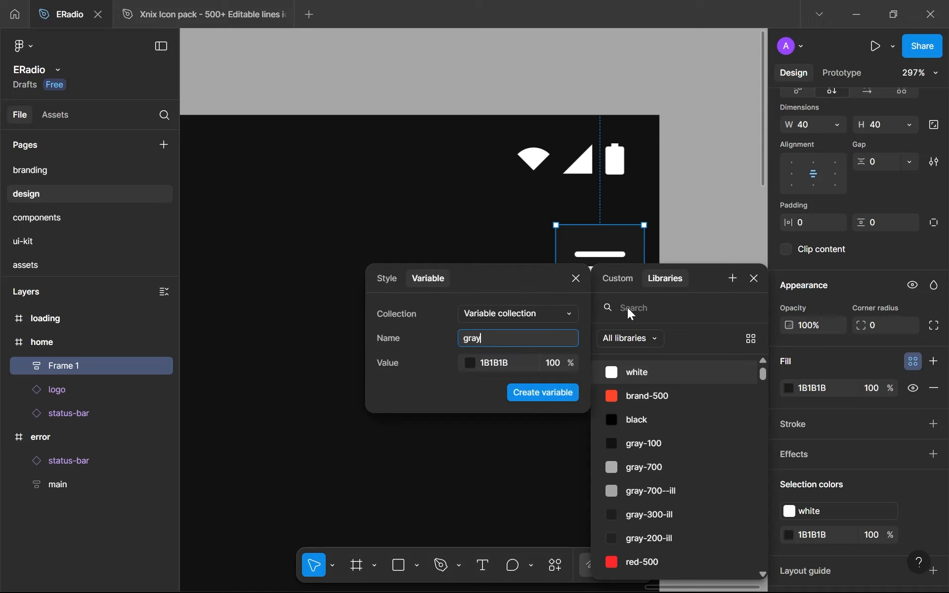
text(-300)
key(Return)
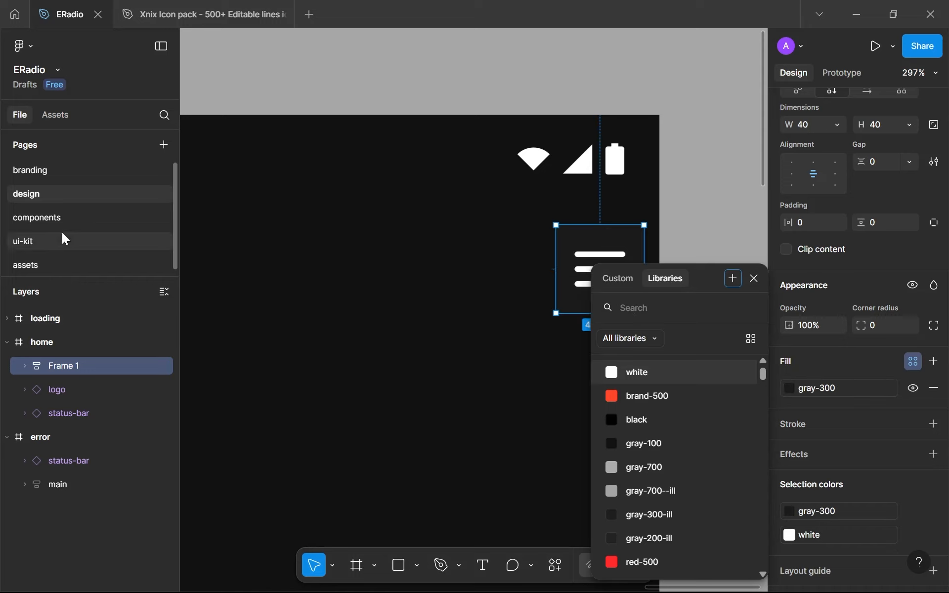
On the branding page, duplicate the light gray swatch in the gray row of the colors frame
click(44, 176)
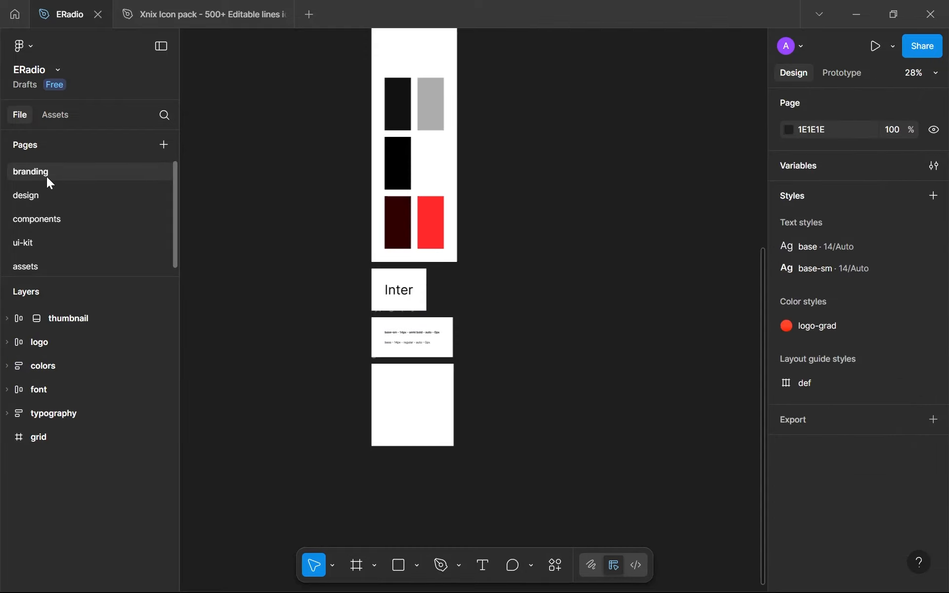
scroll(370, 210, up, 3)
scroll(395, 215, up, 5)
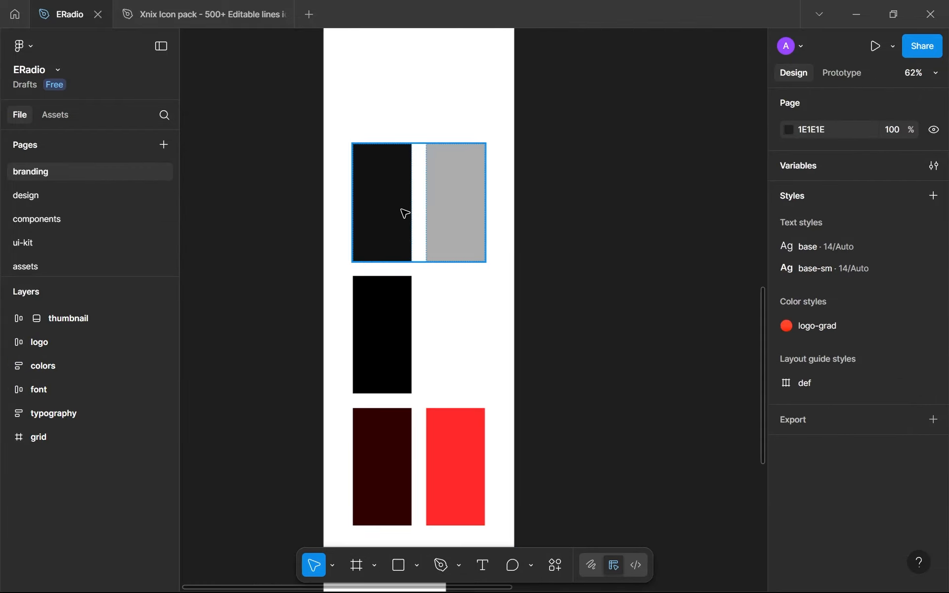
click(402, 212)
double_click(453, 211)
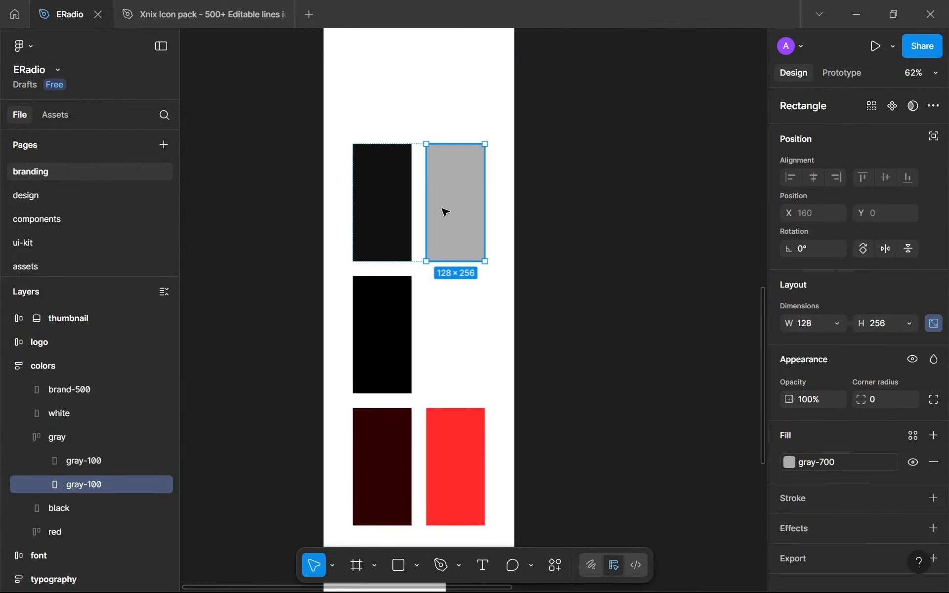
key(ctrl+d)
click(408, 228)
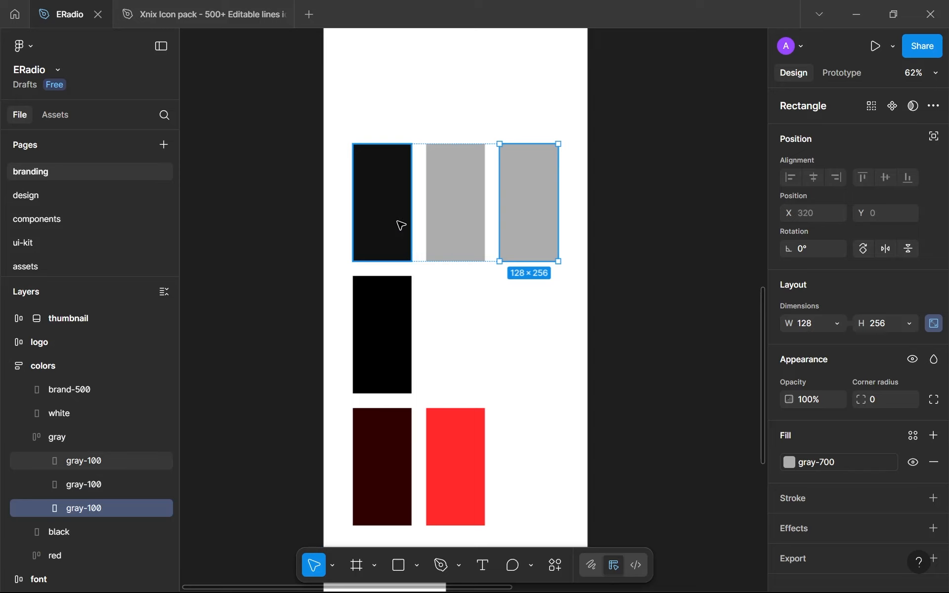
Rename the original light gray swatch gray-700 and its duplicate gray-300, and place gray-300 between gray-100 and gray-700
click(462, 212)
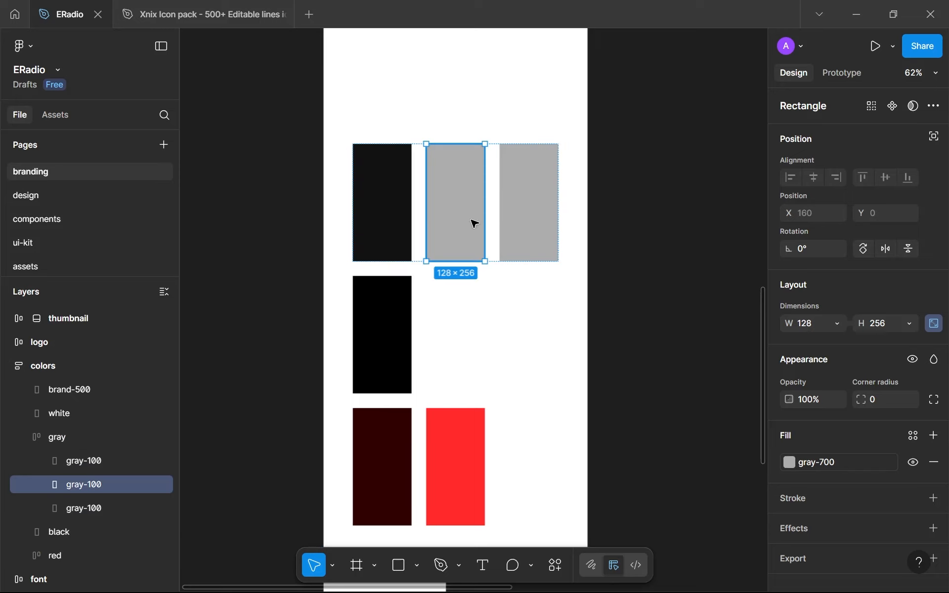
double_click(92, 485)
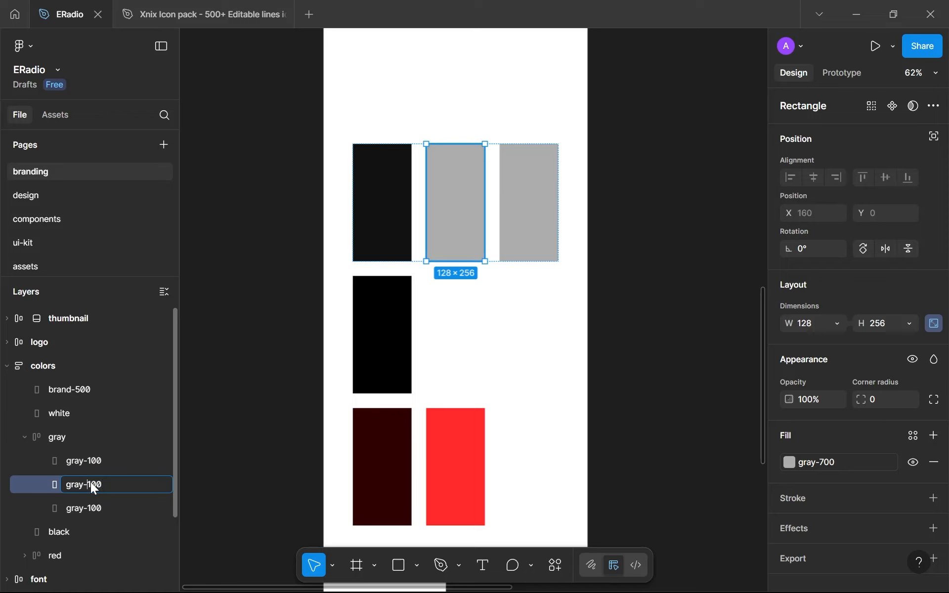
text(7)
key(Return)
double_click(99, 507)
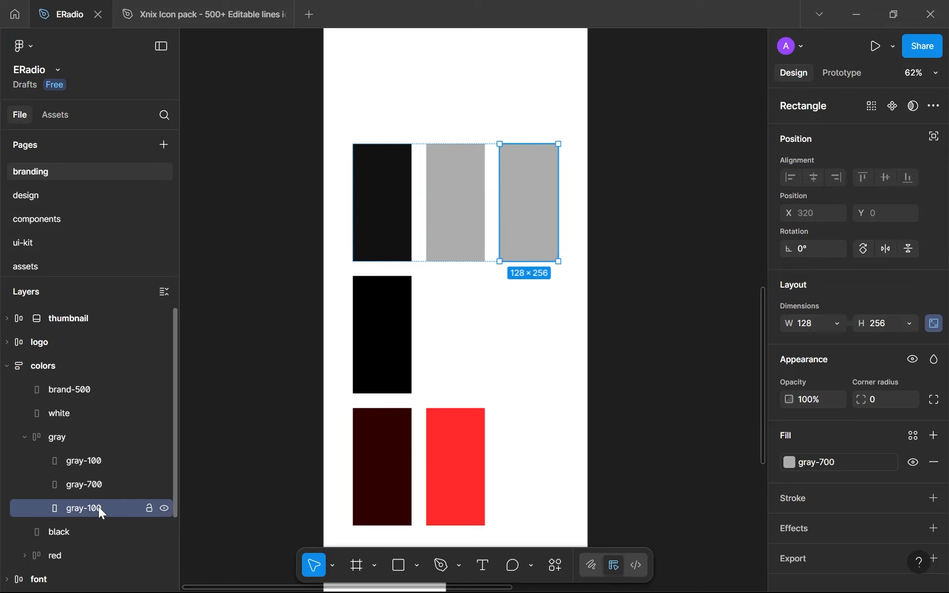
text(3)
key(Return)
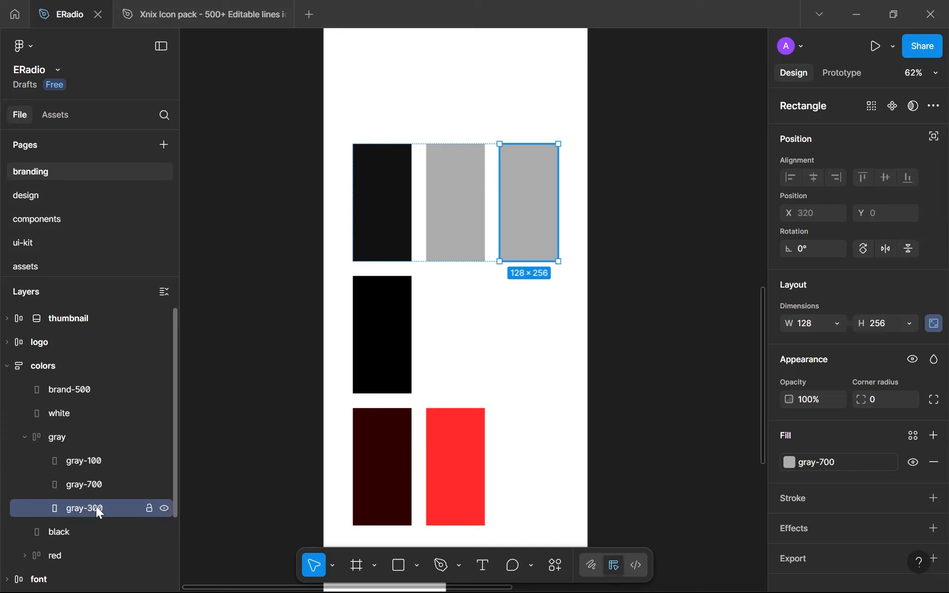
key(Left)
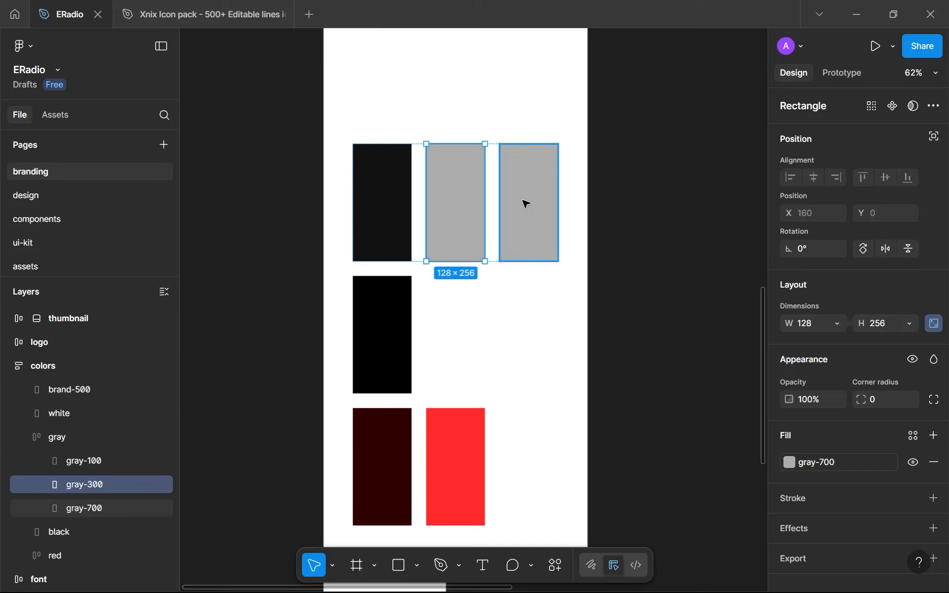
Apply the gray-300 colour variable to the middle gray swatch and compare it with the other swatches
click(817, 461)
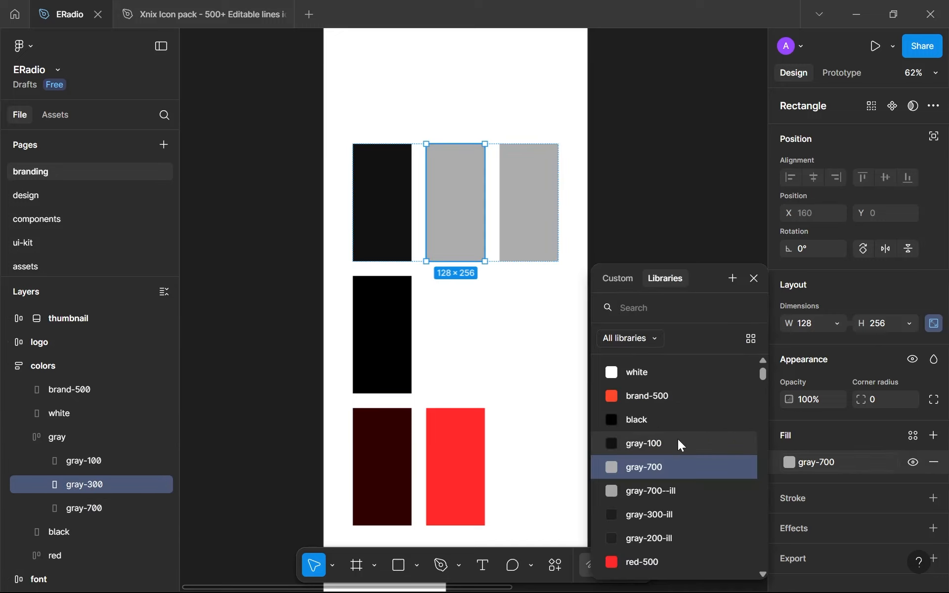
scroll(678, 460, down, 3)
click(663, 533)
click(640, 159)
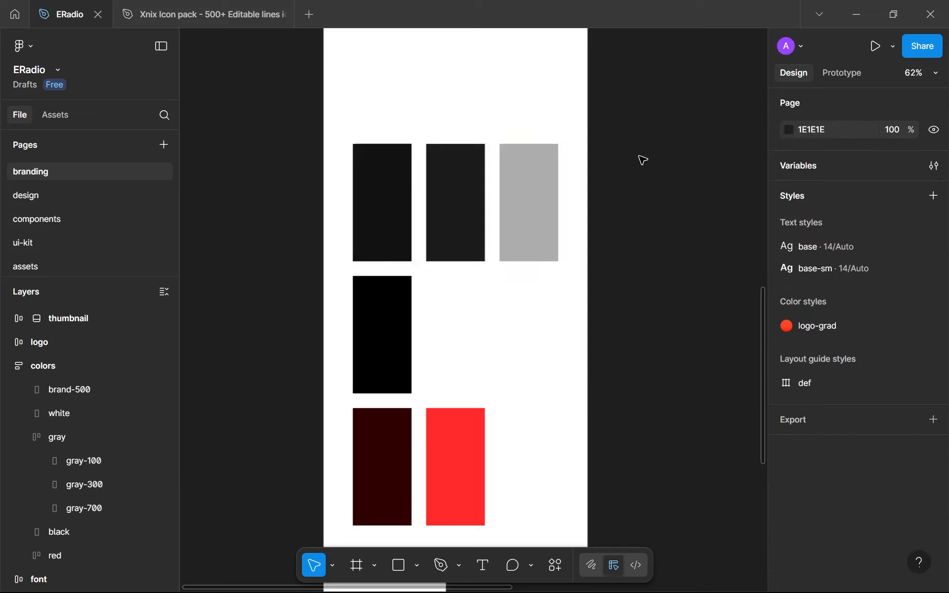
scroll(540, 186, down, 3)
scroll(476, 174, up, 10)
scroll(495, 183, down, 10)
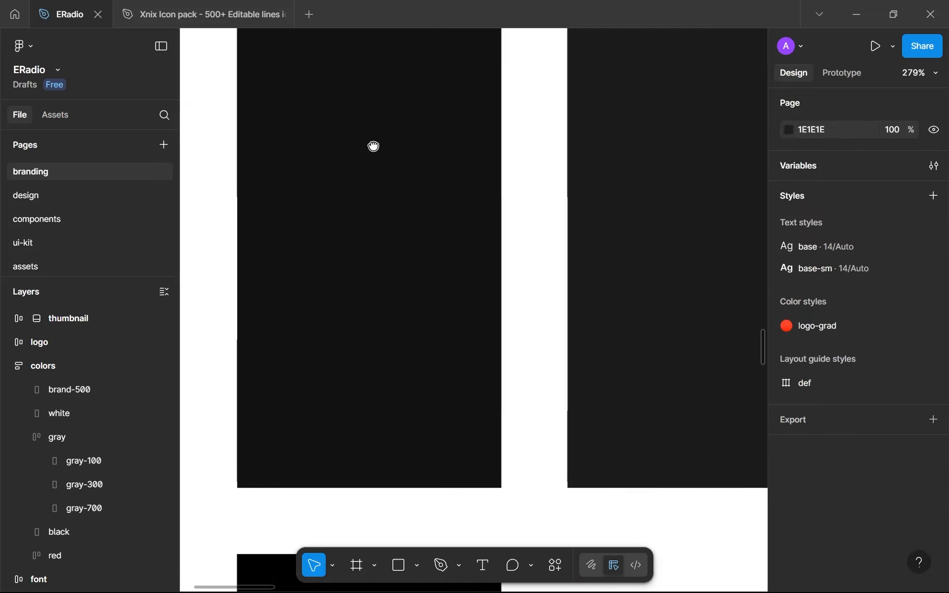
scroll(463, 157, down, 1)
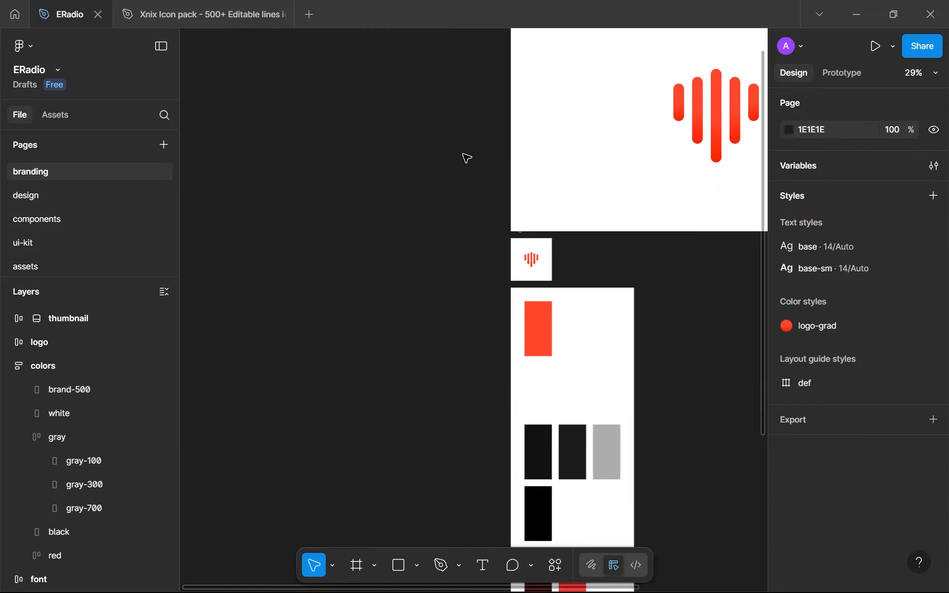
scroll(455, 163, down, 4)
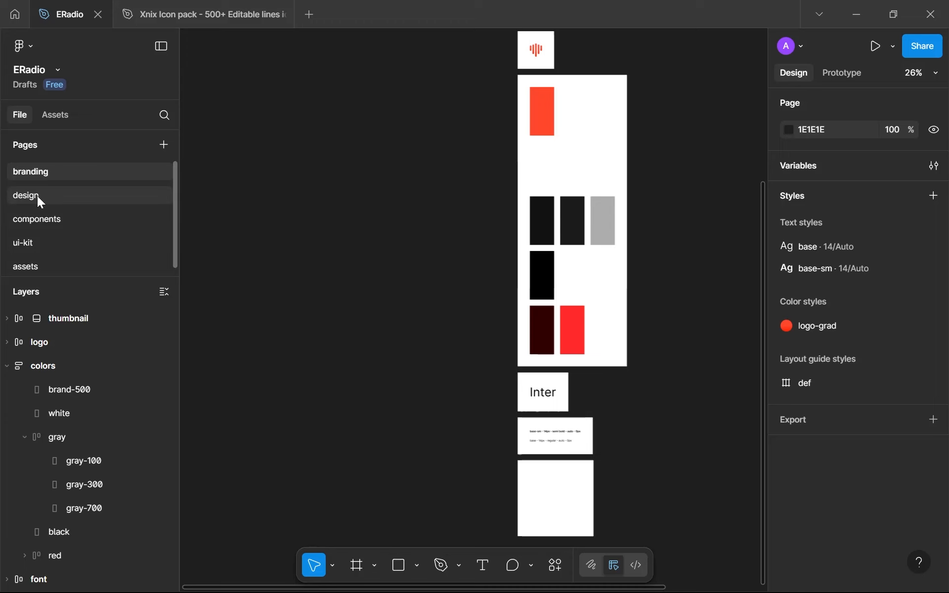
On the design page, apply the 999 corner radius variable to the menu frame to make it circular
click(37, 196)
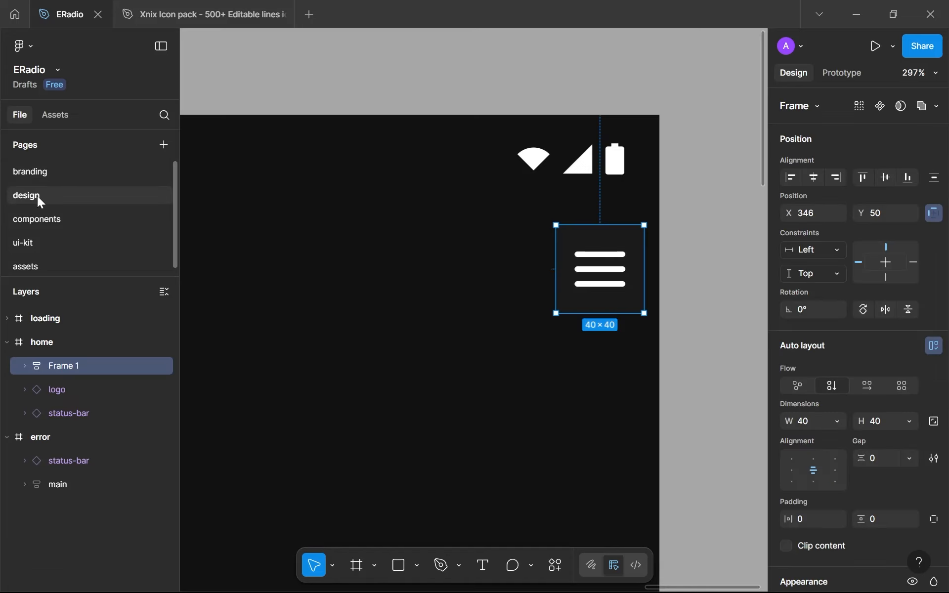
scroll(817, 404, down, 5)
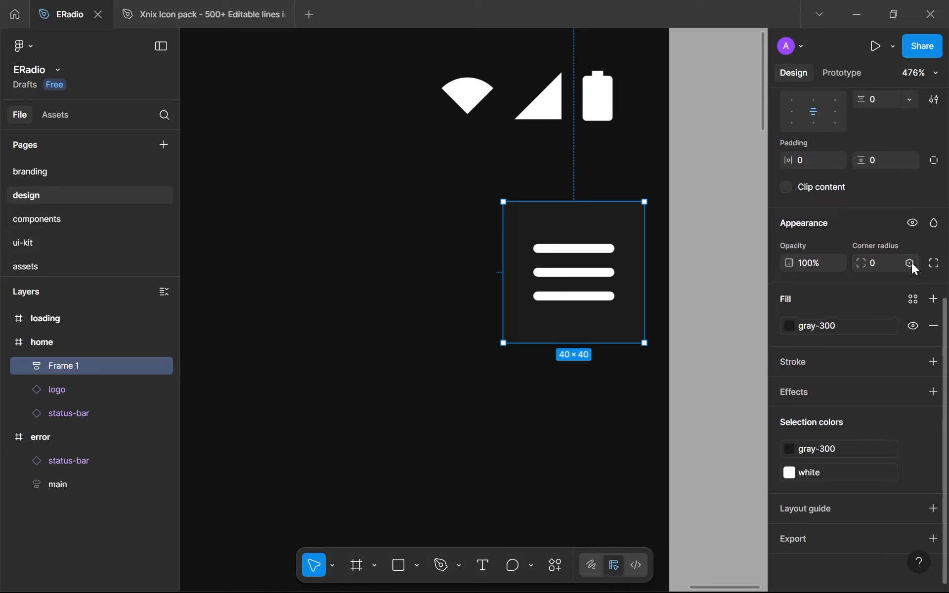
click(910, 263)
click(817, 355)
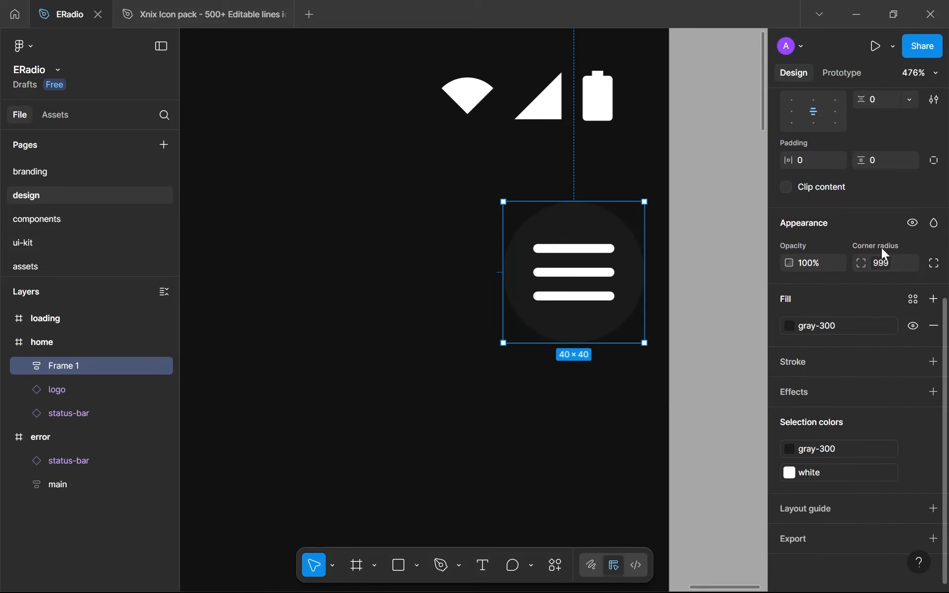
Open the branding page and select the empty grid frame below the typography frame
click(24, 166)
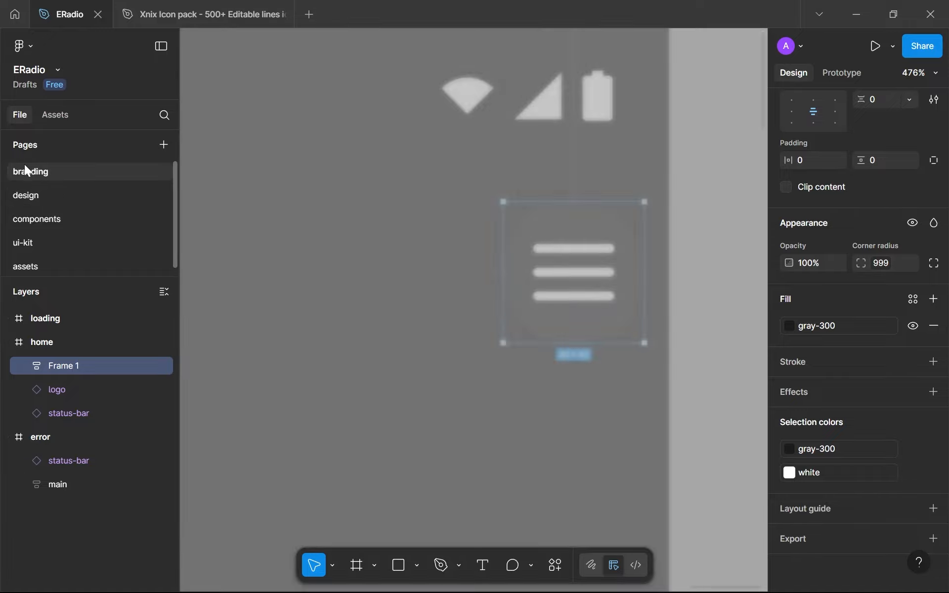
scroll(433, 294, down, 1)
scroll(529, 401, up, 2)
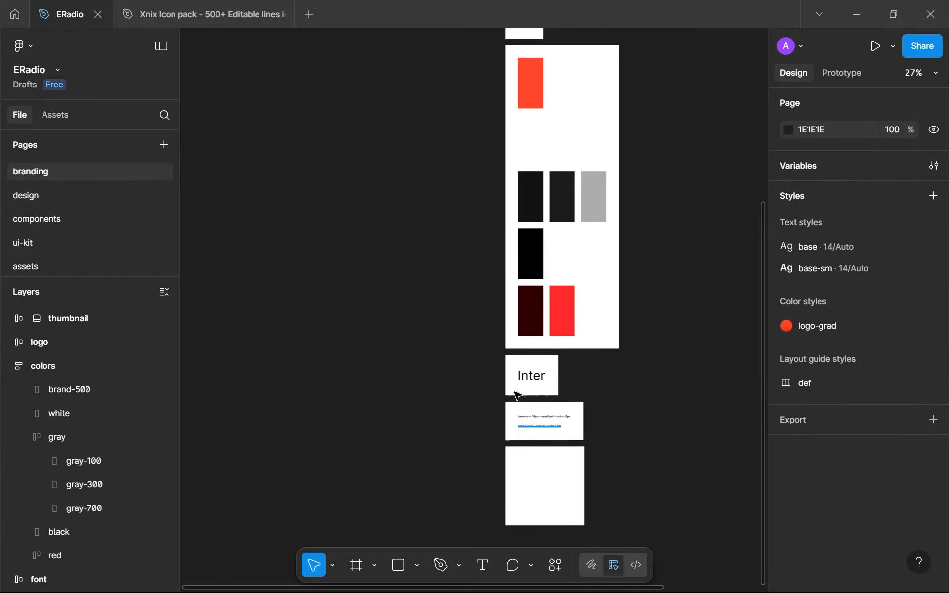
drag(515, 391, 487, 224)
scroll(486, 219, down, 2)
scroll(487, 219, down, 2)
scroll(534, 260, up, 3)
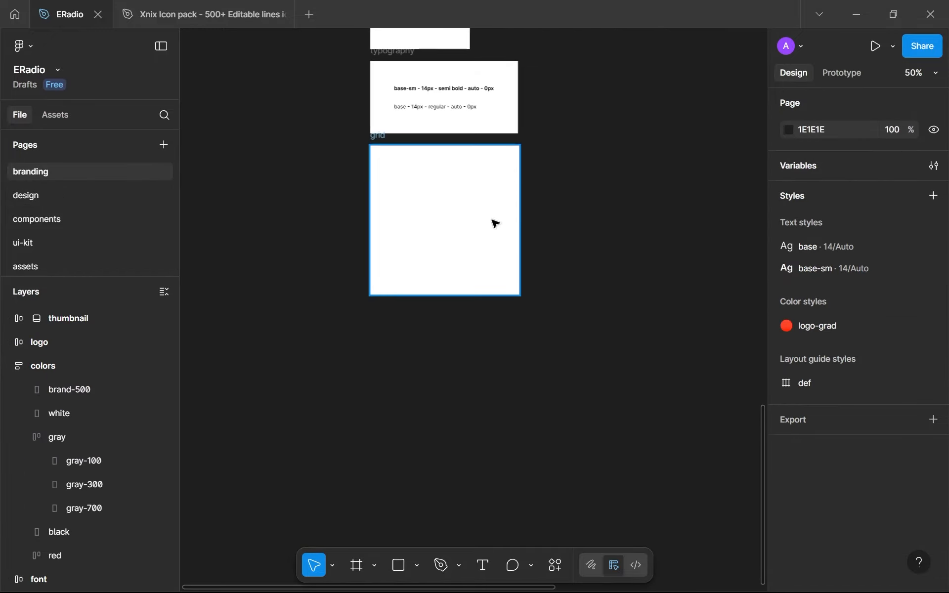
scroll(378, 136, up, 2)
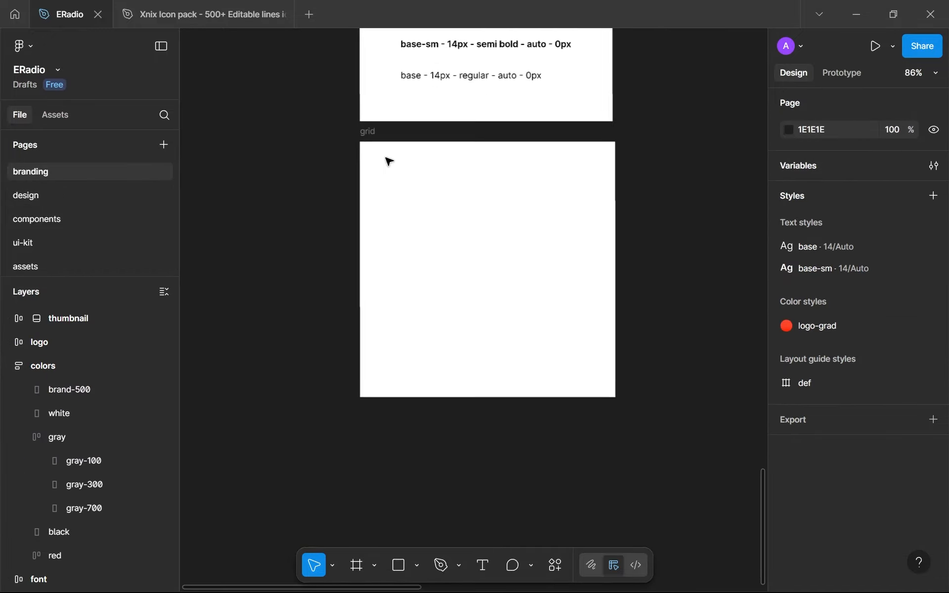
click(375, 134)
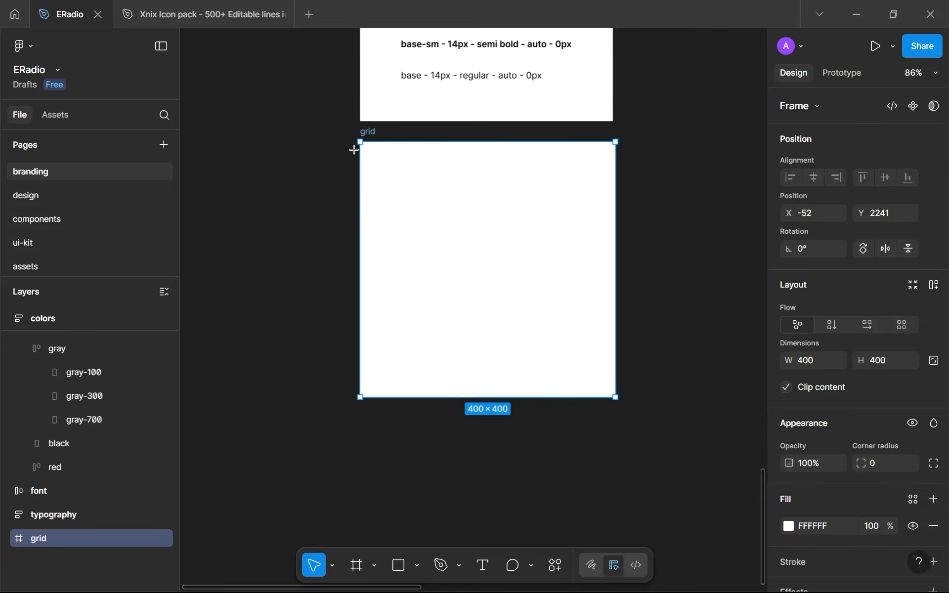
Try filling the grid frame with evenly spaced vertical rectangles of 35 × 400, and delete them all
key(r)
drag(361, 143, 414, 370)
key(ctrl+d)
key(ctrl+d)
key(ctrl+d)
key(ctrl+d)
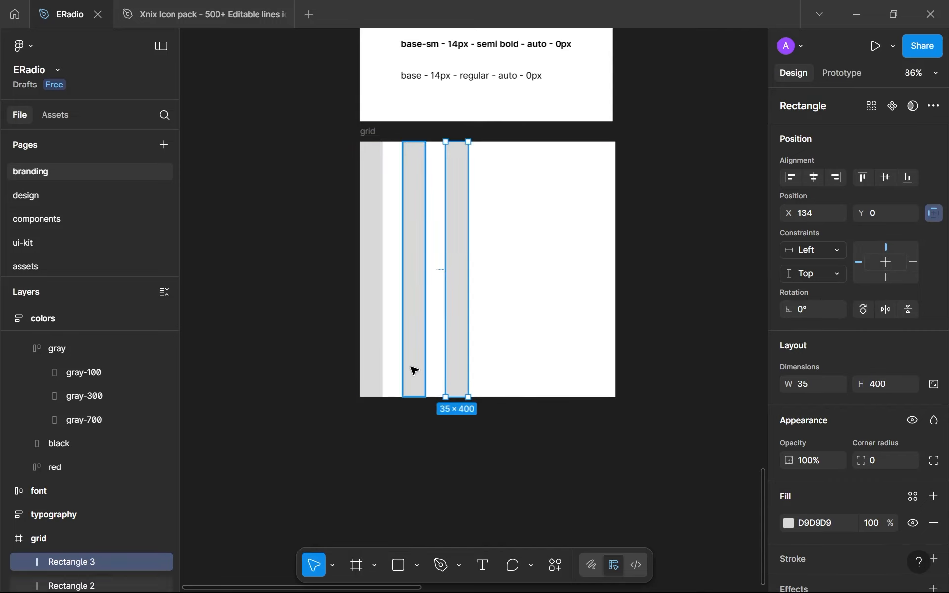
click(451, 435)
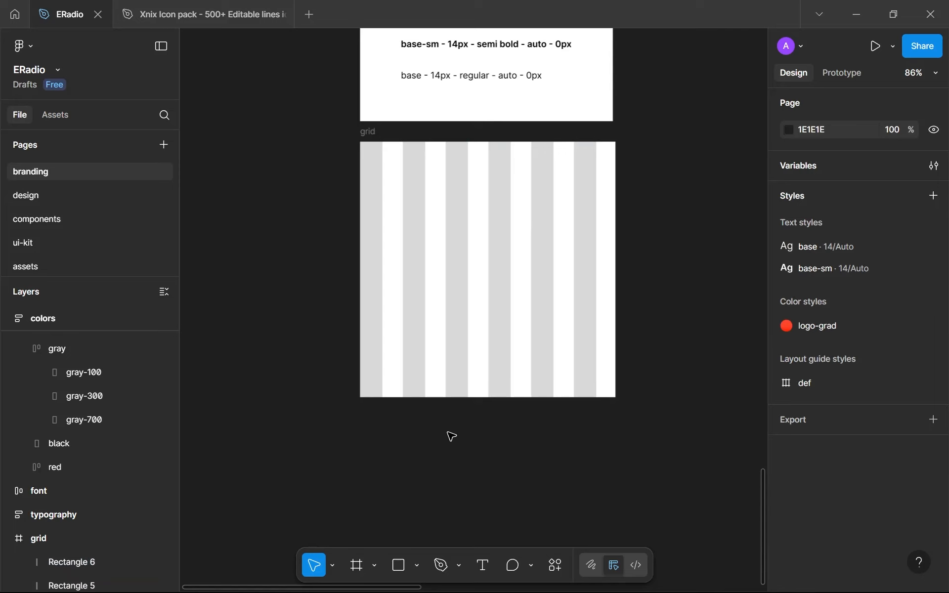
click(585, 345)
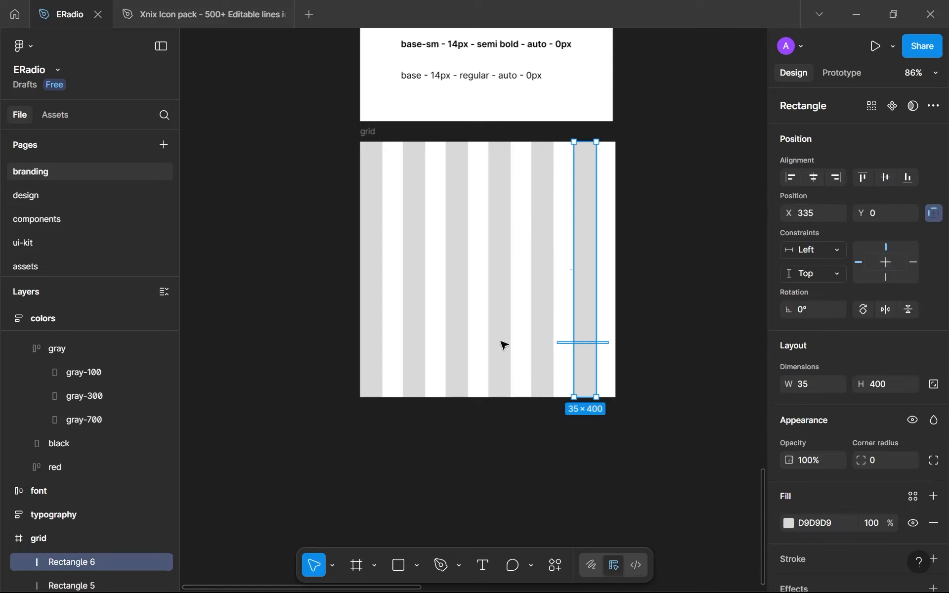
key(ctrl+a)
key(Delete)
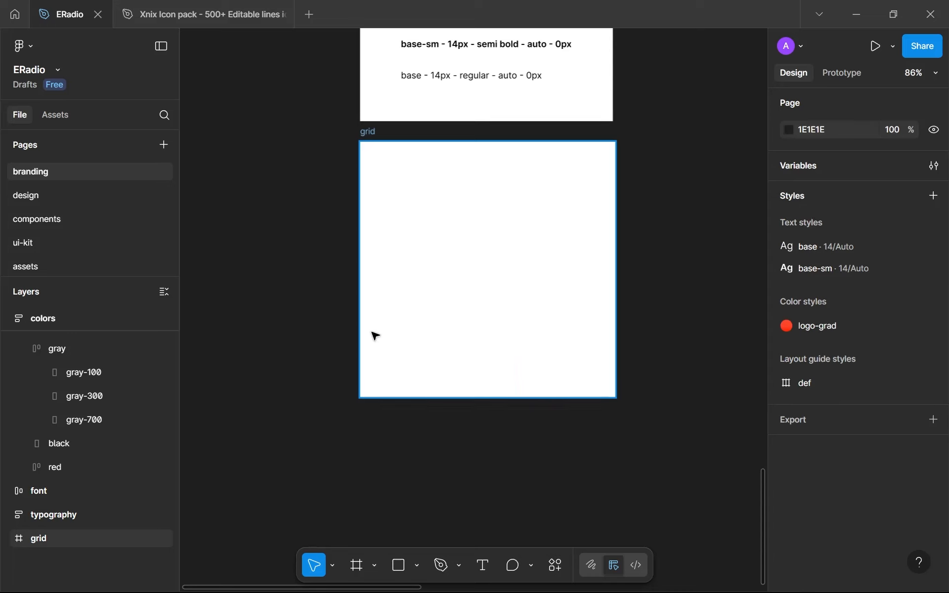
Rename the grid frame corner-radii and add auto layout to it
click(367, 131)
text(dorn)
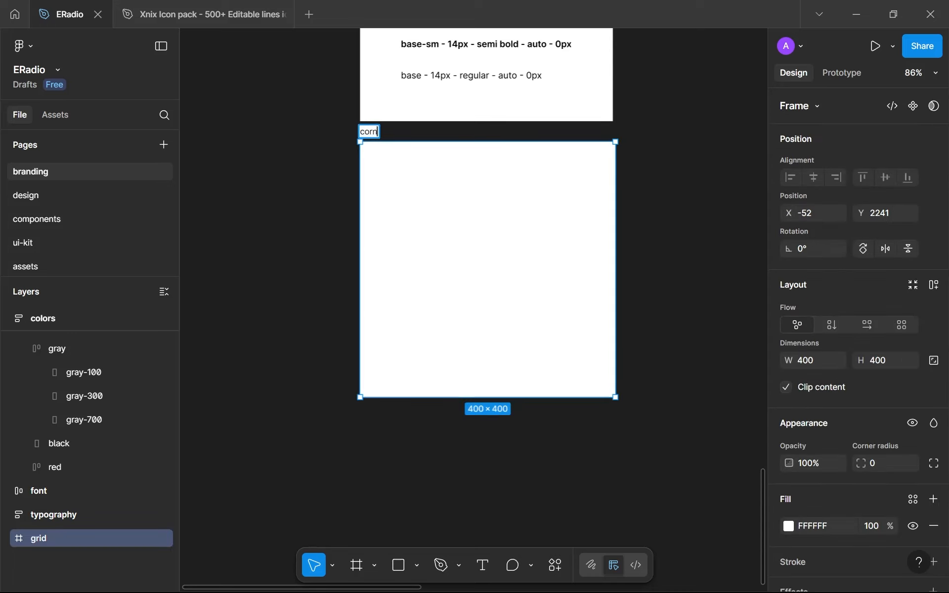
text(er-radii)
key(Return)
scroll(856, 292, down, 3)
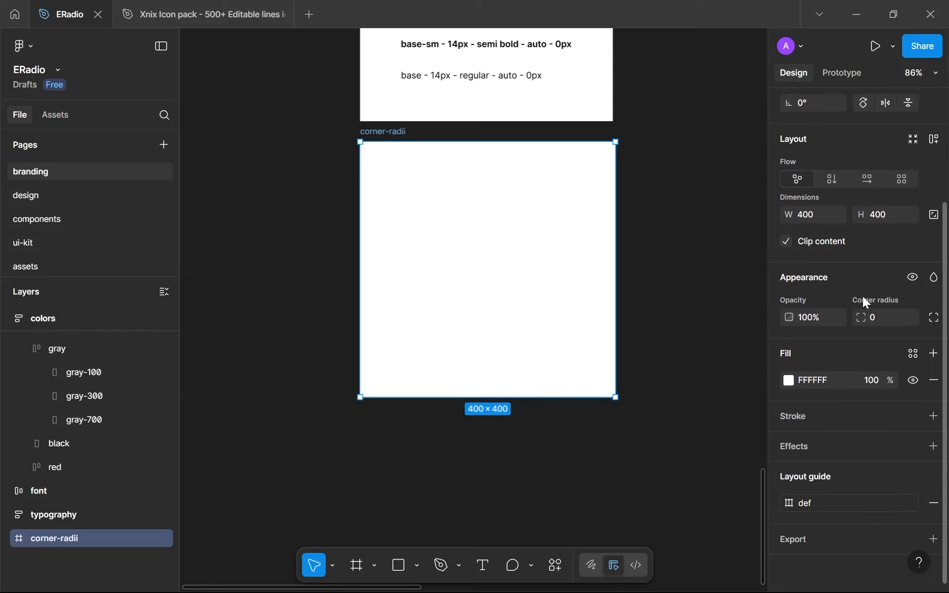
click(934, 140)
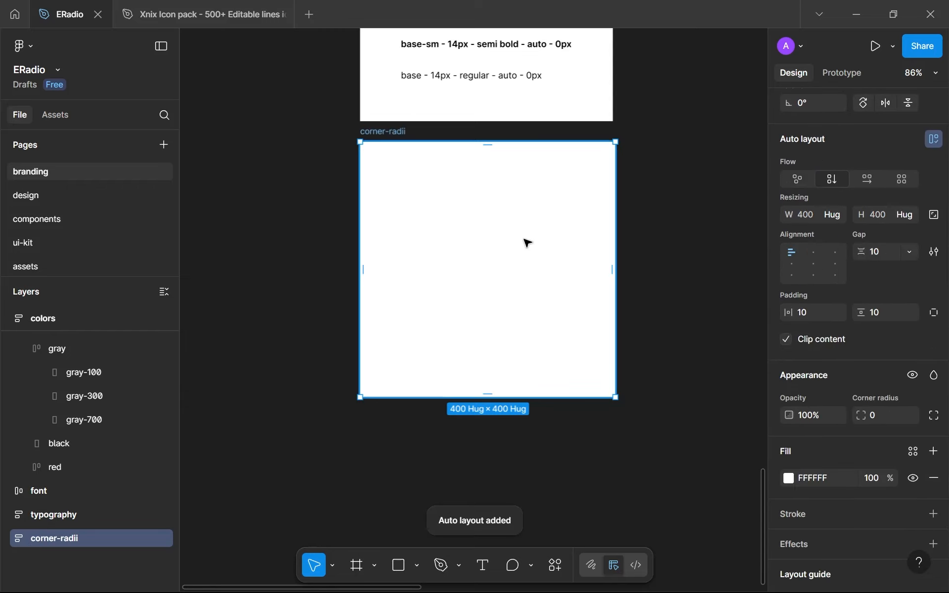
Draw a rectangle inside the corner-radii frame and set its size to 64 × 64
key(r)
drag(432, 212, 490, 292)
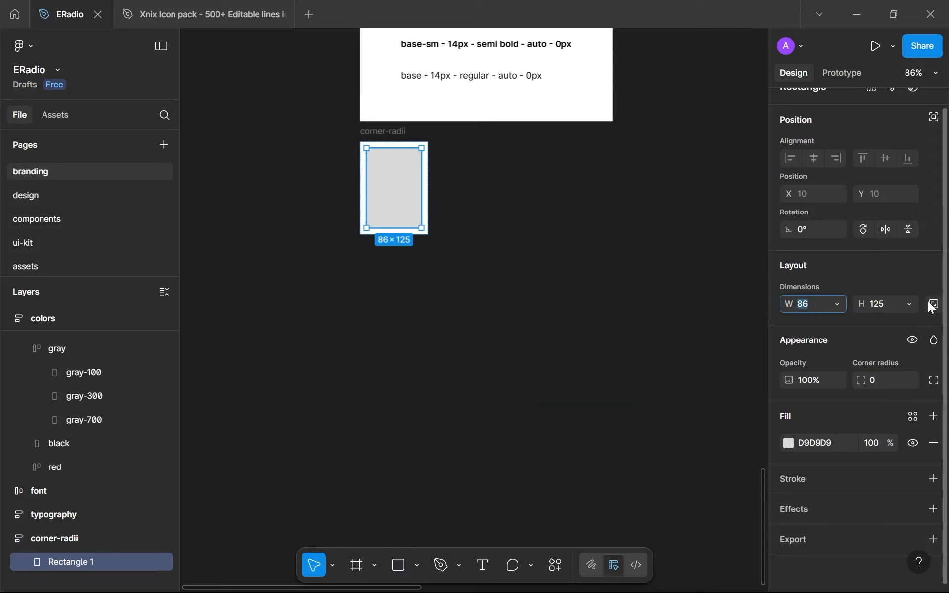
text(64)
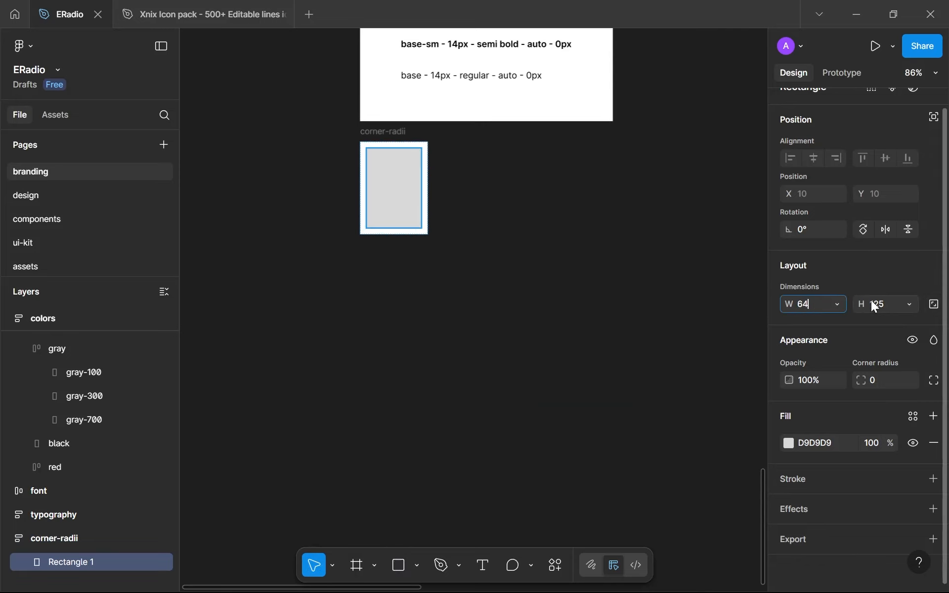
key(Tab)
text(64)
click(452, 237)
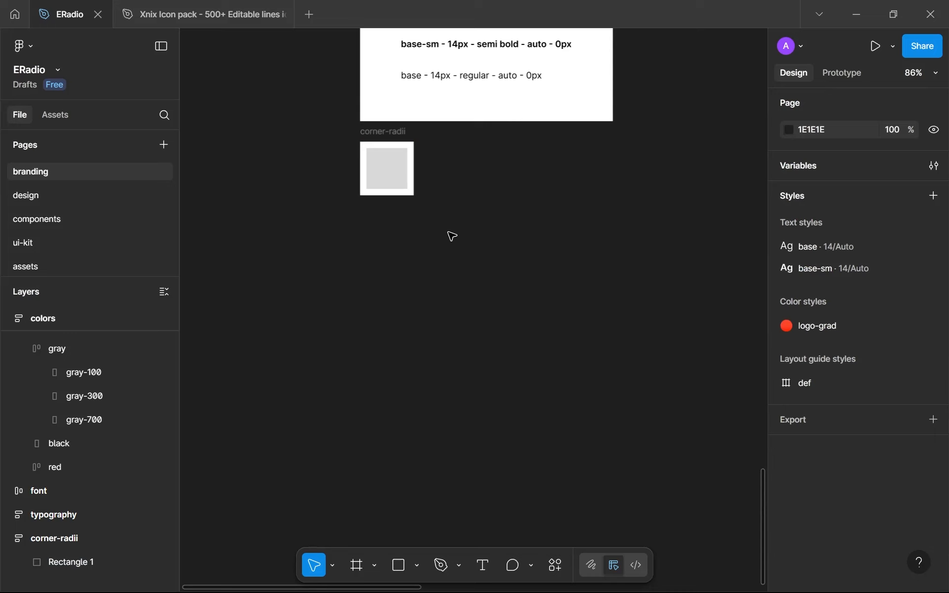
Set the corner-radii frame's auto layout gap to 32 and its horizontal and vertical padding to 64
click(388, 144)
click(894, 395)
key(BackSpace)
key(BackSpace)
text(32)
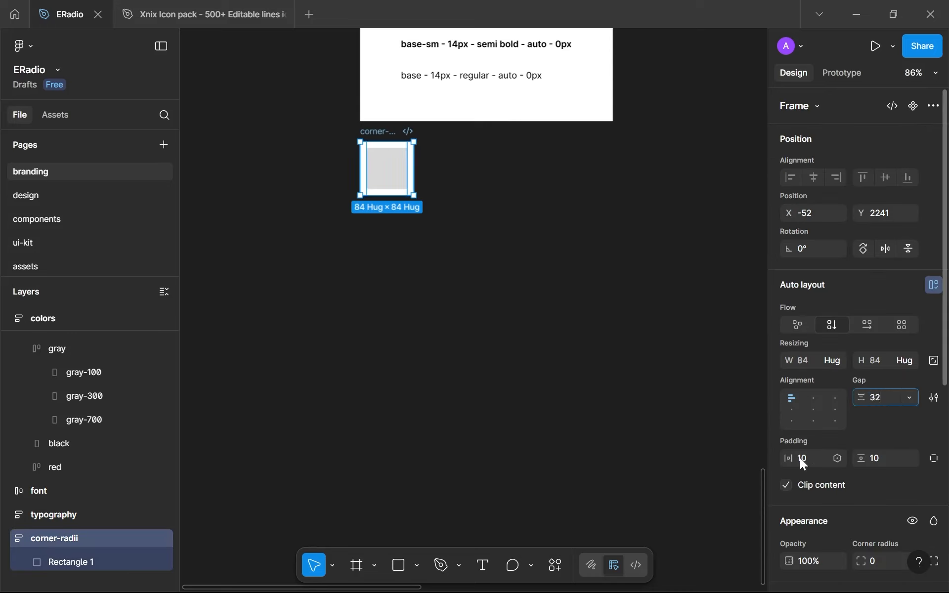
click(802, 458)
text(64)
click(881, 459)
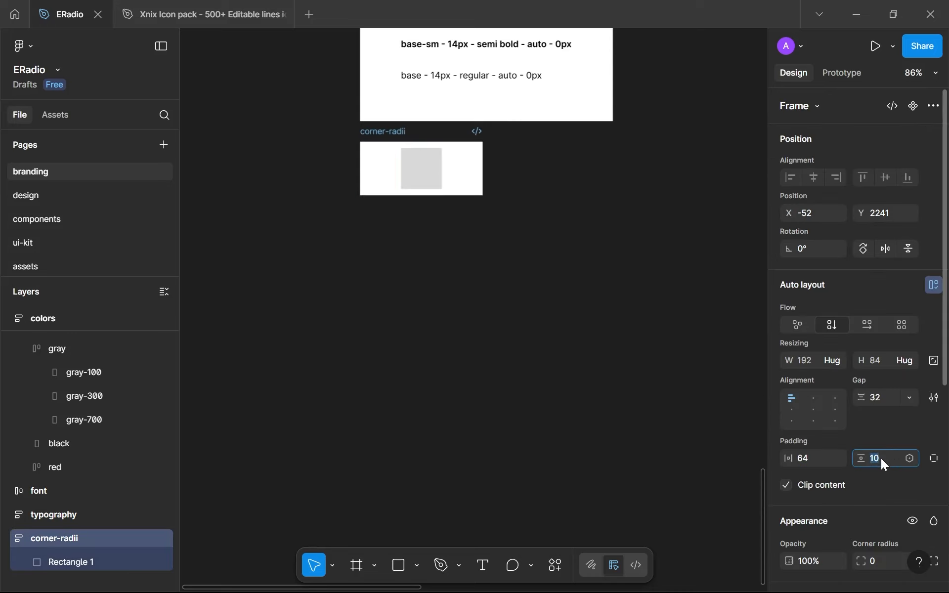
text(64)
click(790, 395)
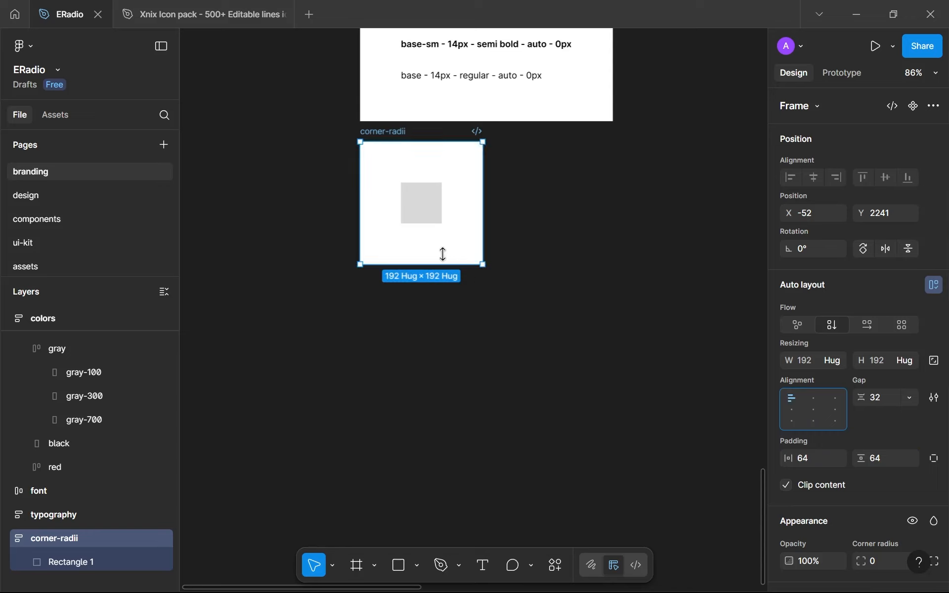
scroll(424, 223, up, 5)
Rename the rectangle in the corner-radii frame full and apply the brand-500 colour variable as its fill
click(430, 154)
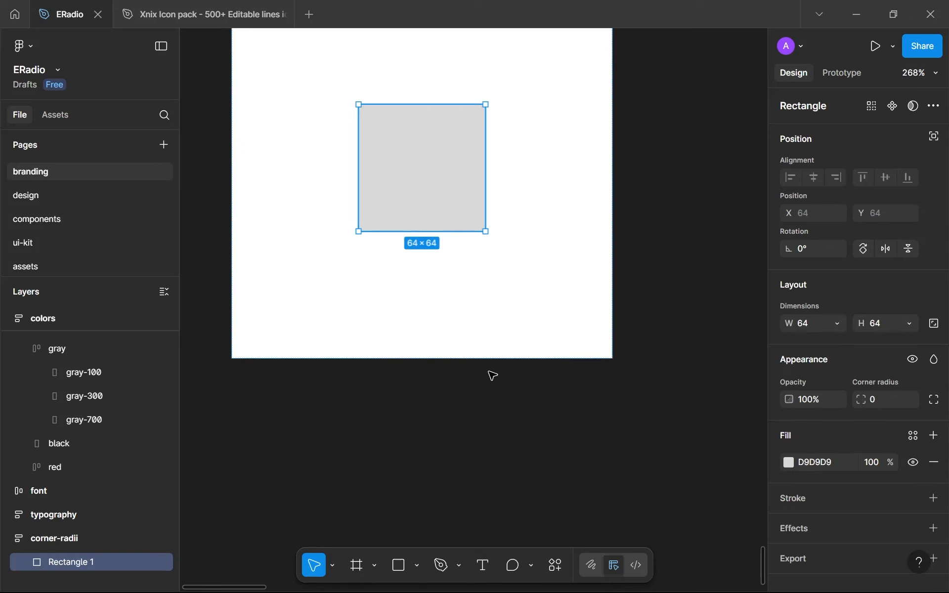
double_click(83, 564)
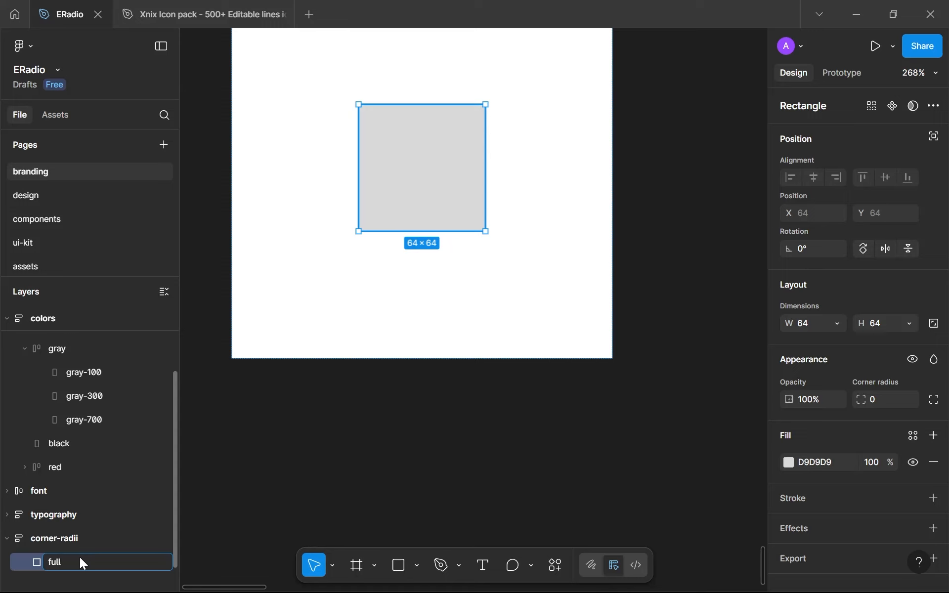
key(Return)
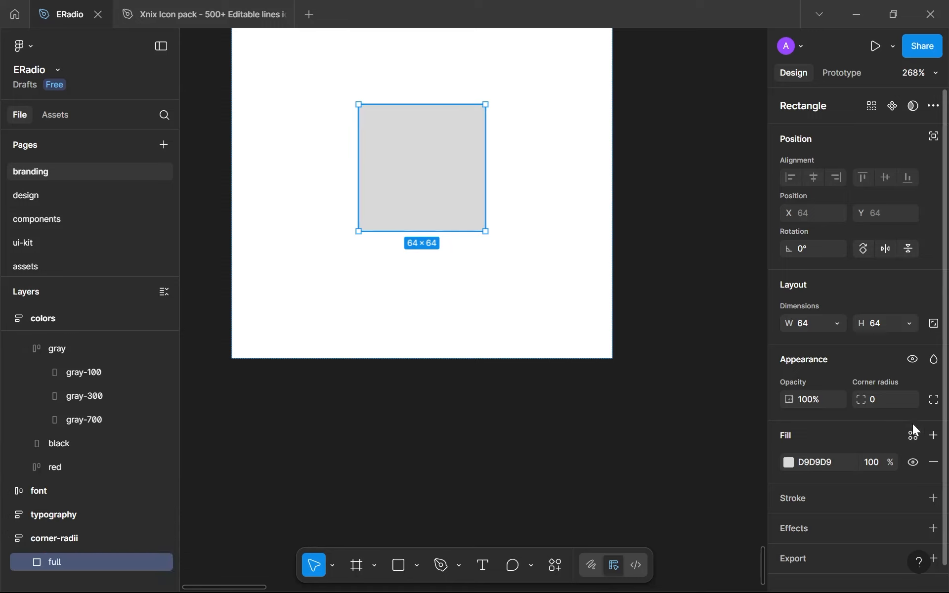
click(914, 432)
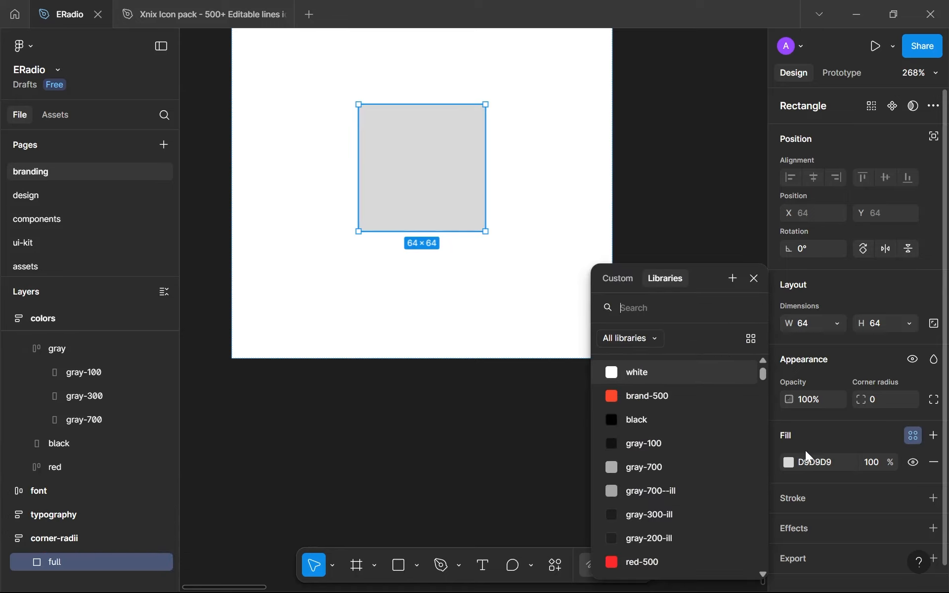
click(645, 396)
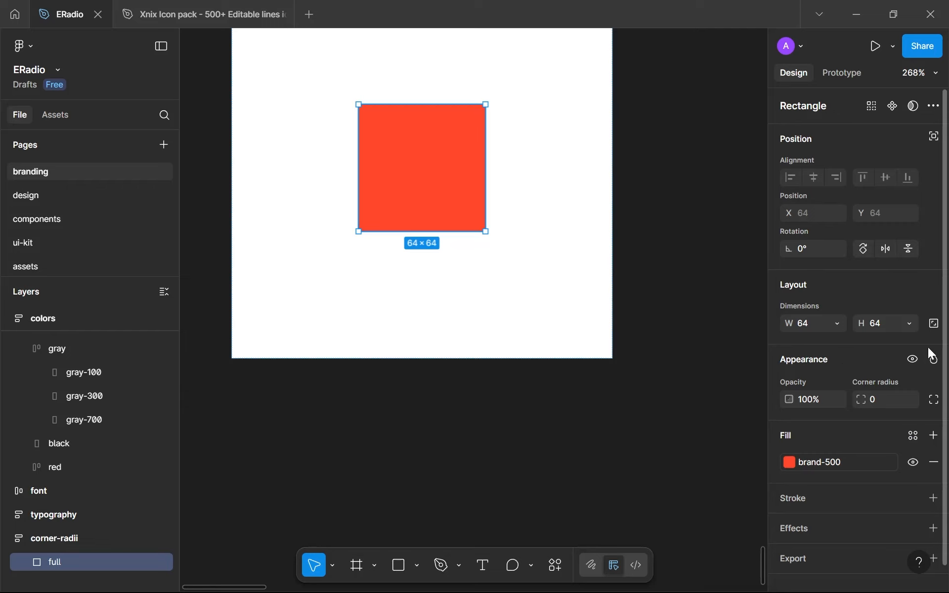
Apply the full (999) corner radius variable to the brand-coloured square and check the corner-radii frame among the branding frames
click(912, 399)
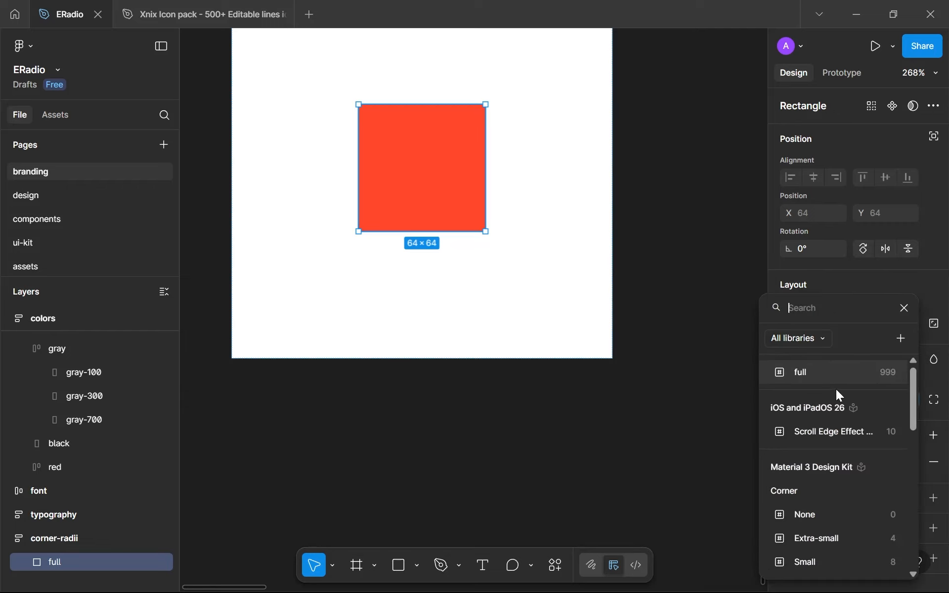
click(836, 385)
click(514, 382)
scroll(514, 382, down, 10)
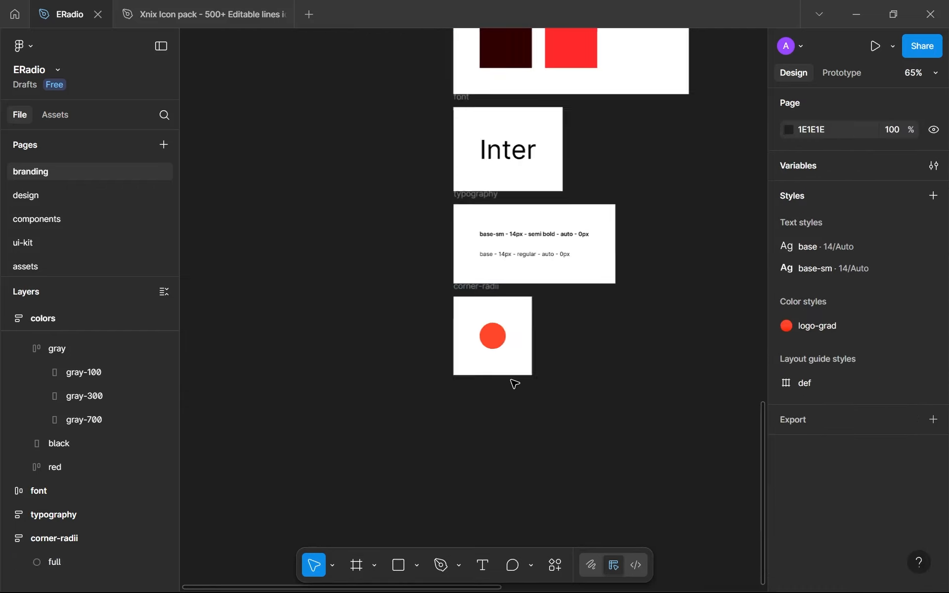
click(483, 296)
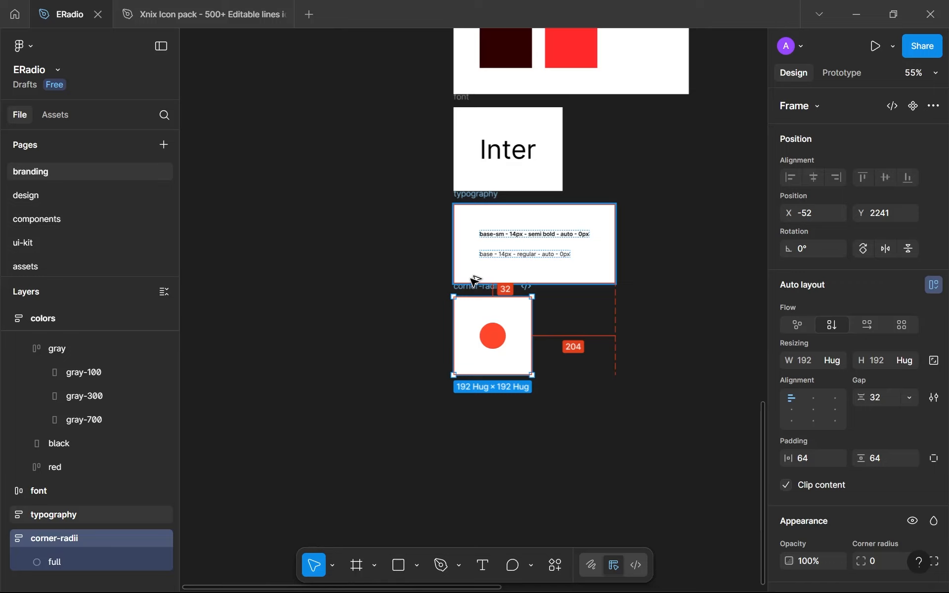
click(364, 354)
scroll(364, 354, down, 5)
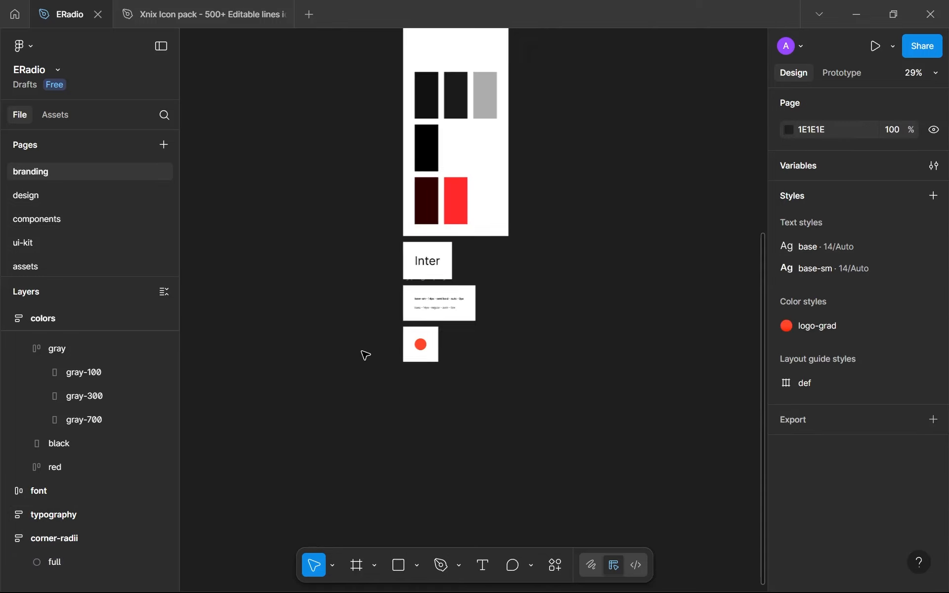
On the design page, show the rulers and move the menu frame to X 339 so it meets the home screen's right margin guide
click(29, 202)
scroll(585, 344, down, 3)
scroll(588, 346, up, 2)
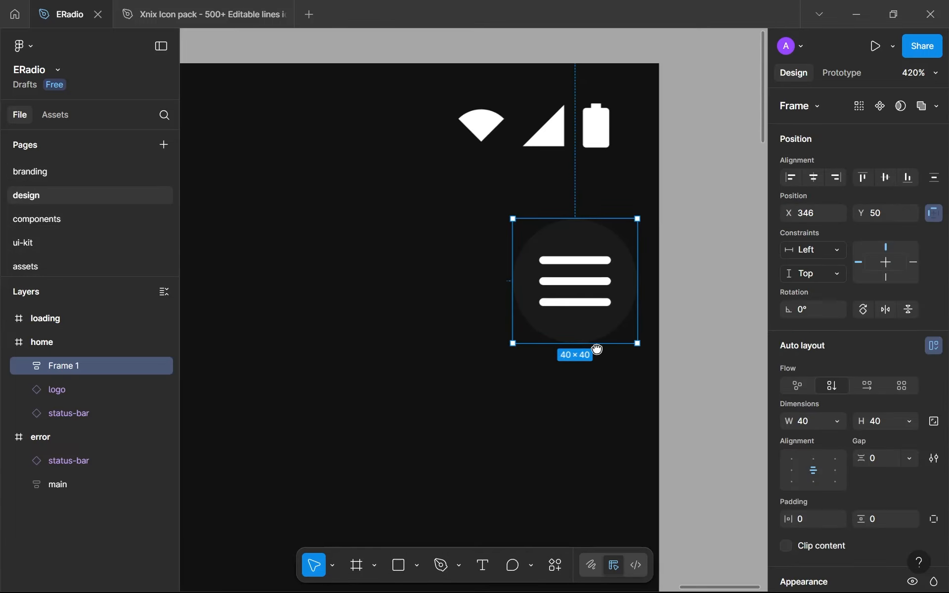
drag(595, 350, 634, 367)
scroll(626, 363, up, 4)
scroll(623, 361, down, 5)
scroll(589, 381, up, 1)
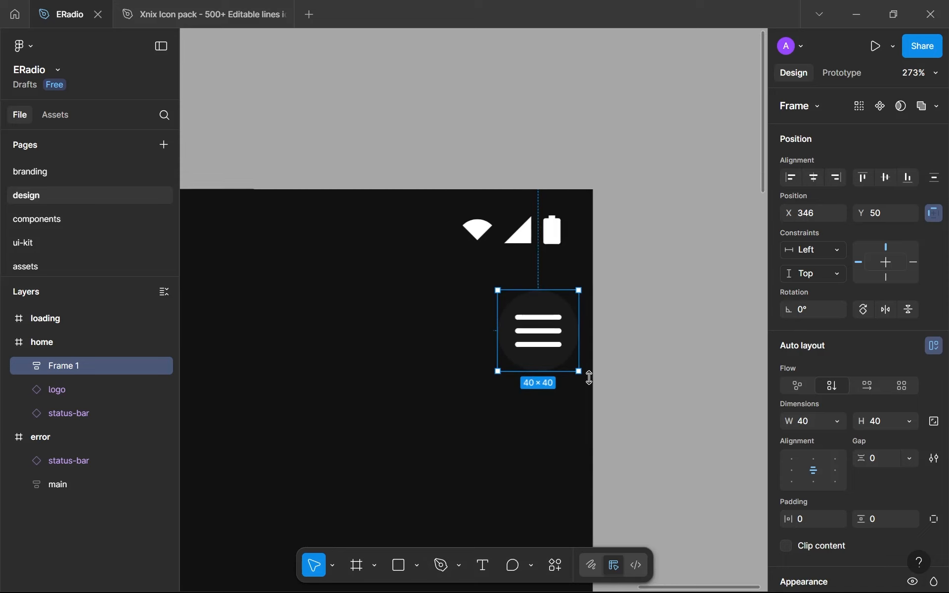
scroll(910, 445, down, 5)
scroll(537, 345, down, 3)
drag(549, 345, 636, 345)
scroll(715, 327, up, 1)
key(shift+r)
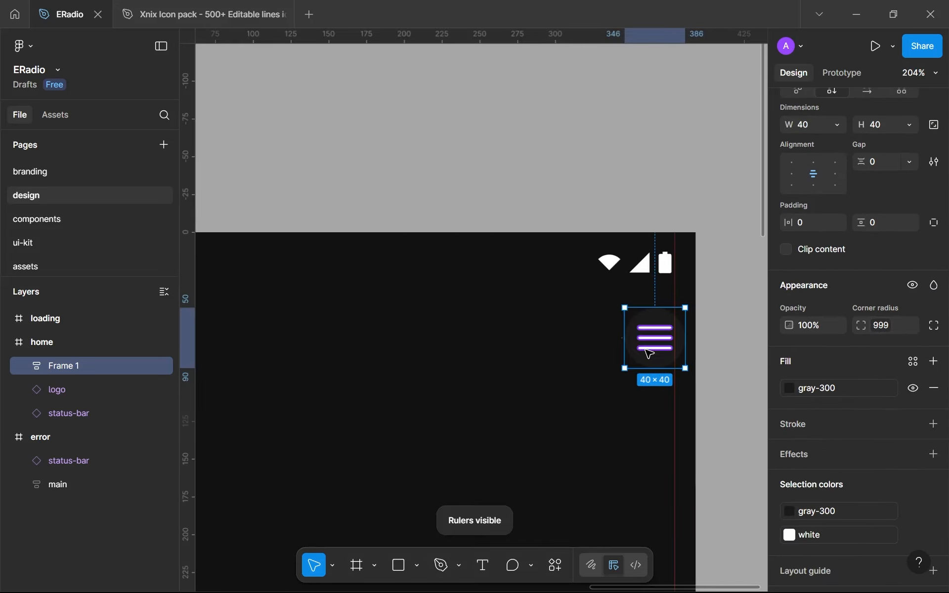
scroll(641, 341, up, 2)
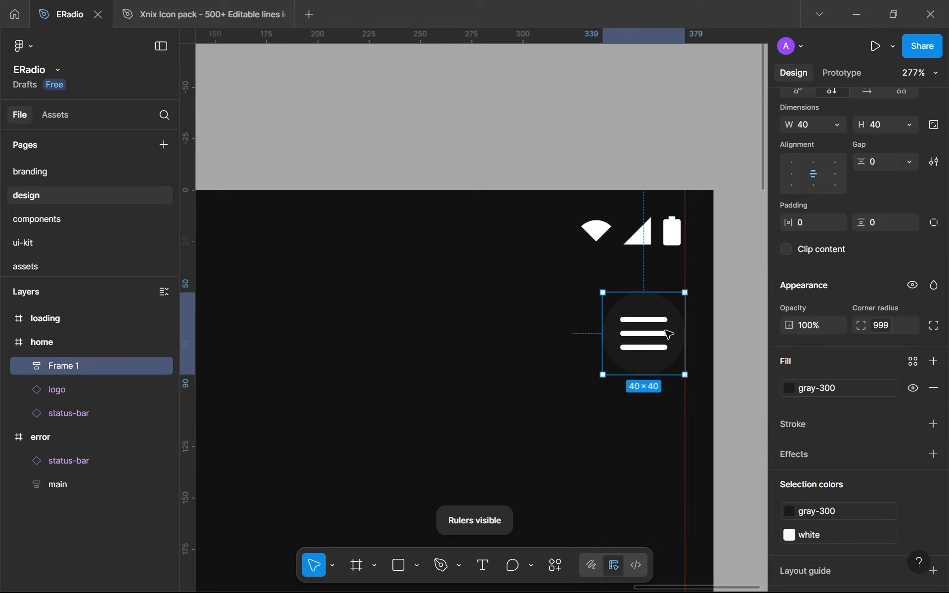
scroll(589, 394, down, 5)
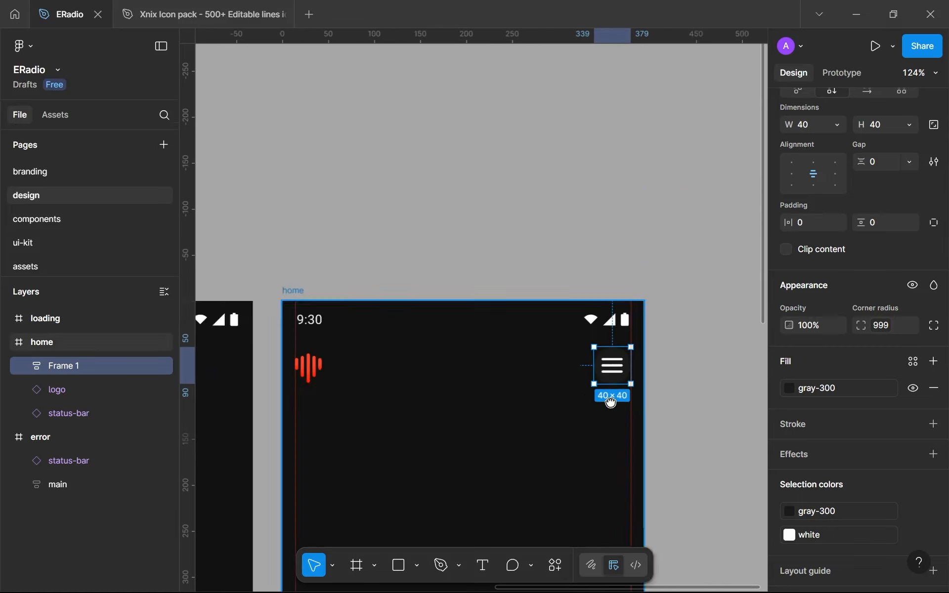
Rename the circular menu frame in the home screen menu-toggle and check the layer it contains
drag(610, 401, 713, 376)
double_click(64, 372)
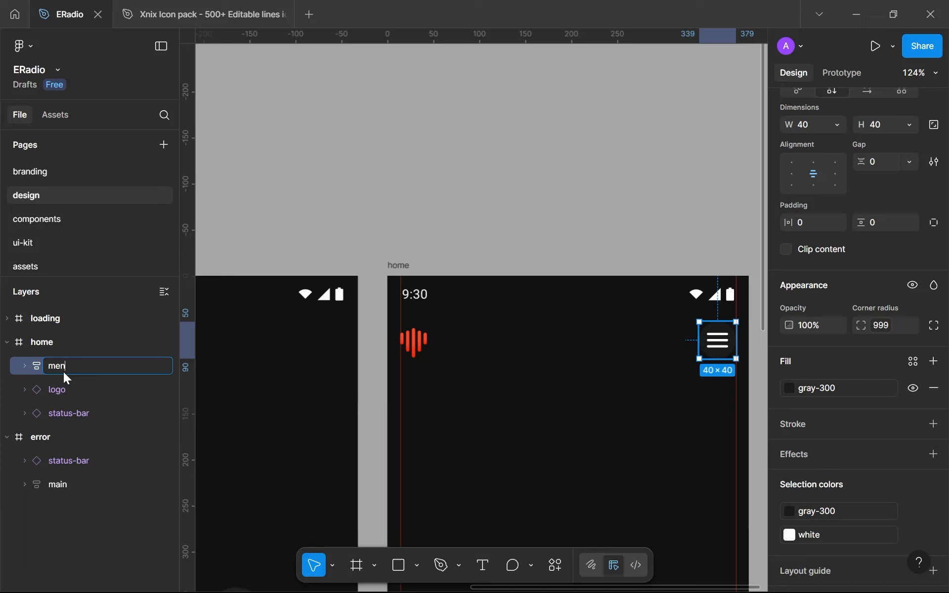
text(menu-toggle)
key(Return)
click(24, 366)
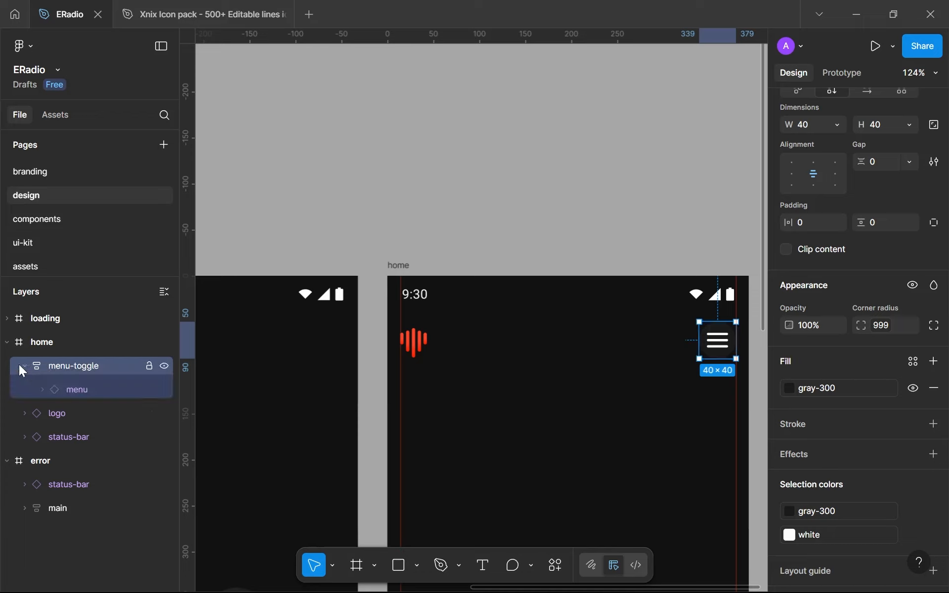
click(22, 367)
Add the logo to the menu-toggle selection, and on the assets page rename the two icon components reset-icon and menu-icon
shift+click(418, 339)
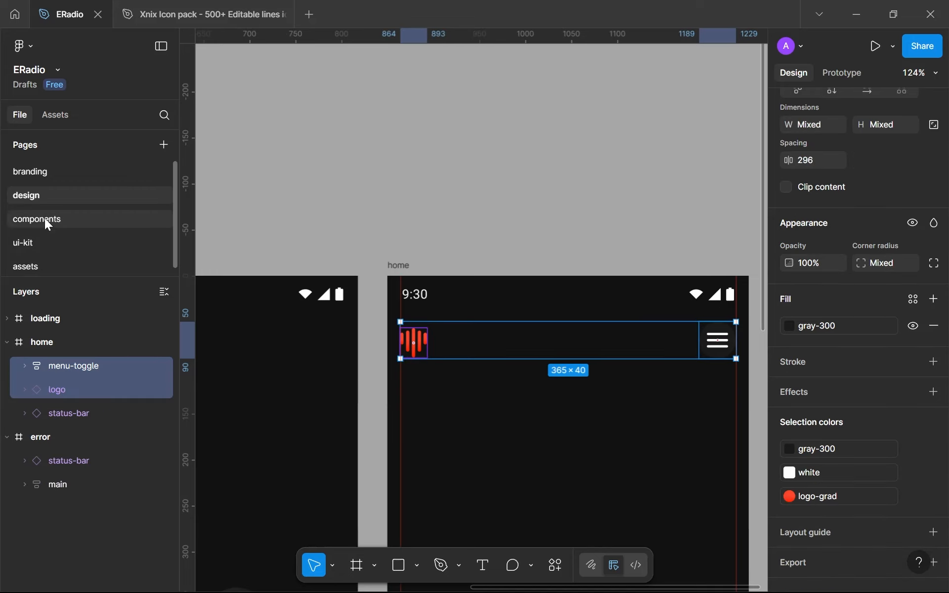
click(51, 266)
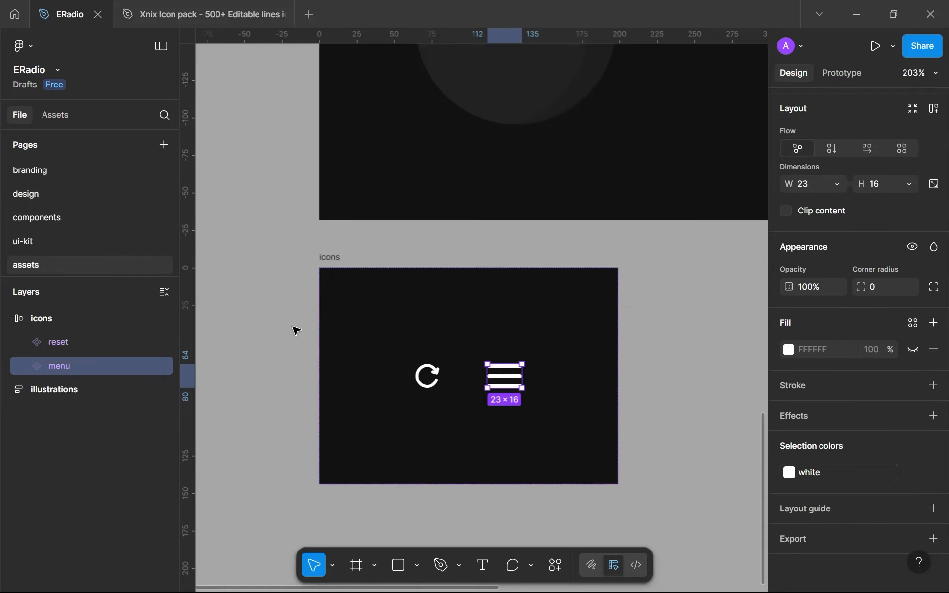
double_click(59, 342)
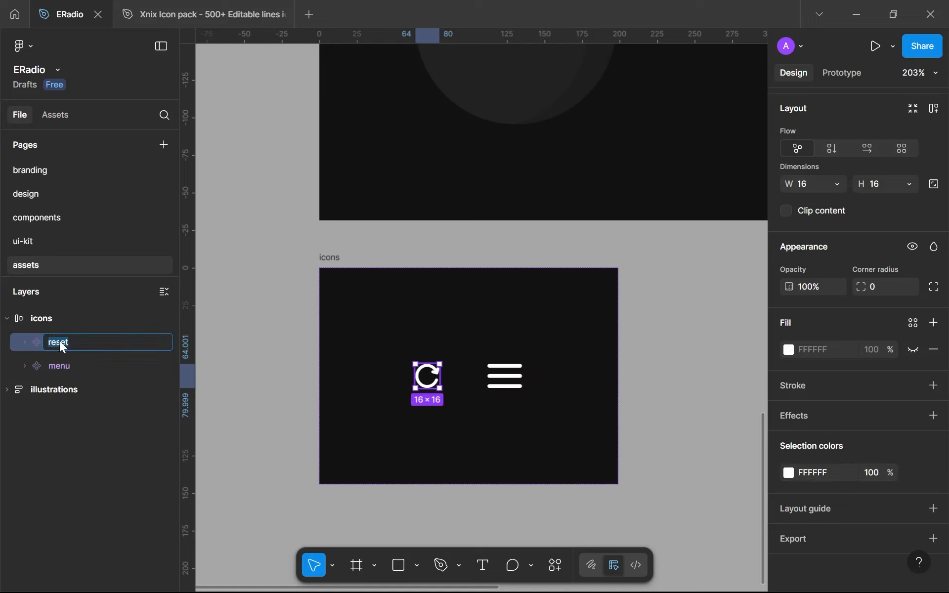
text(-icon)
key(Tab)
key(Right)
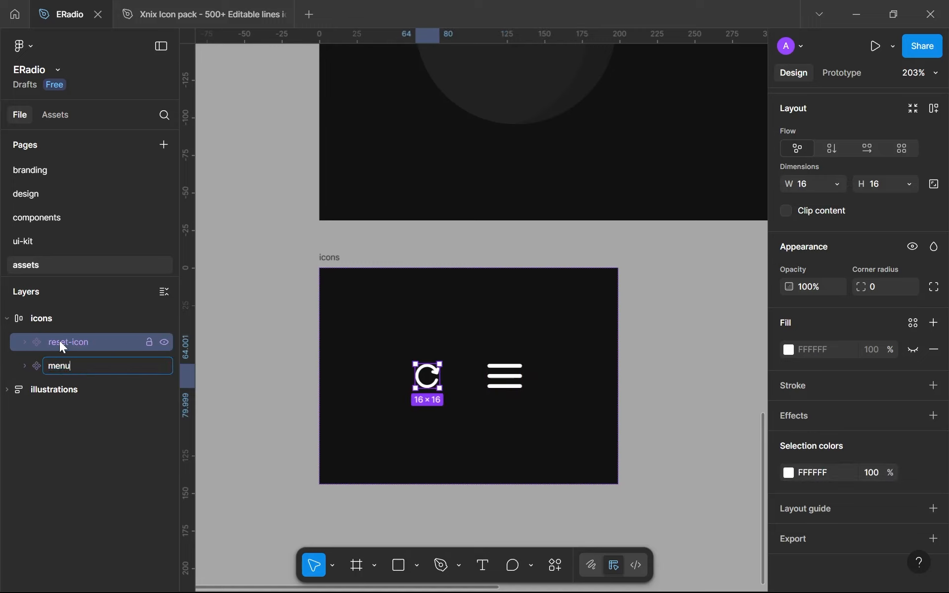
text(-icon)
key(Return)
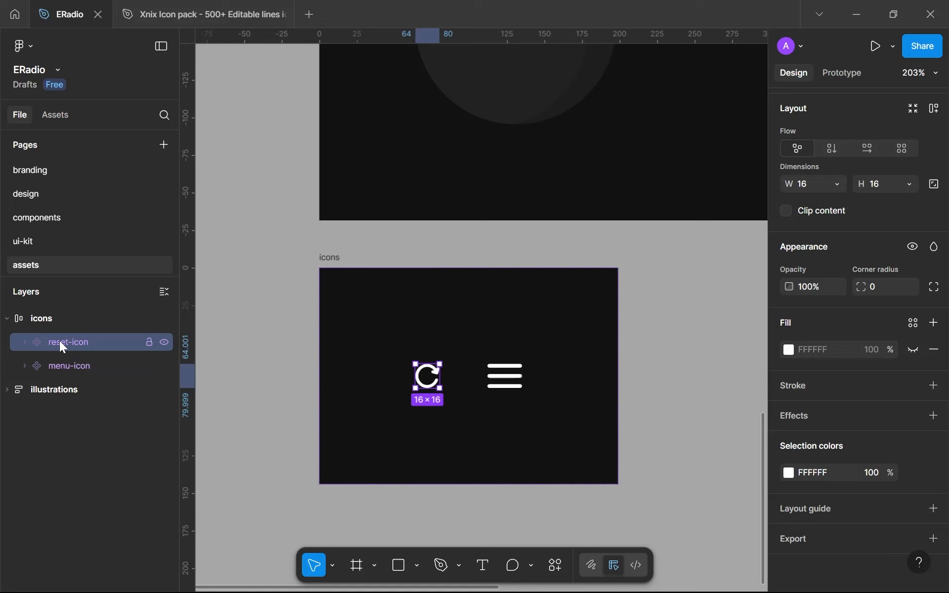
On the design page, wrap the home screen's logo and menu-toggle in a horizontal auto layout frame and name it navbar
click(55, 196)
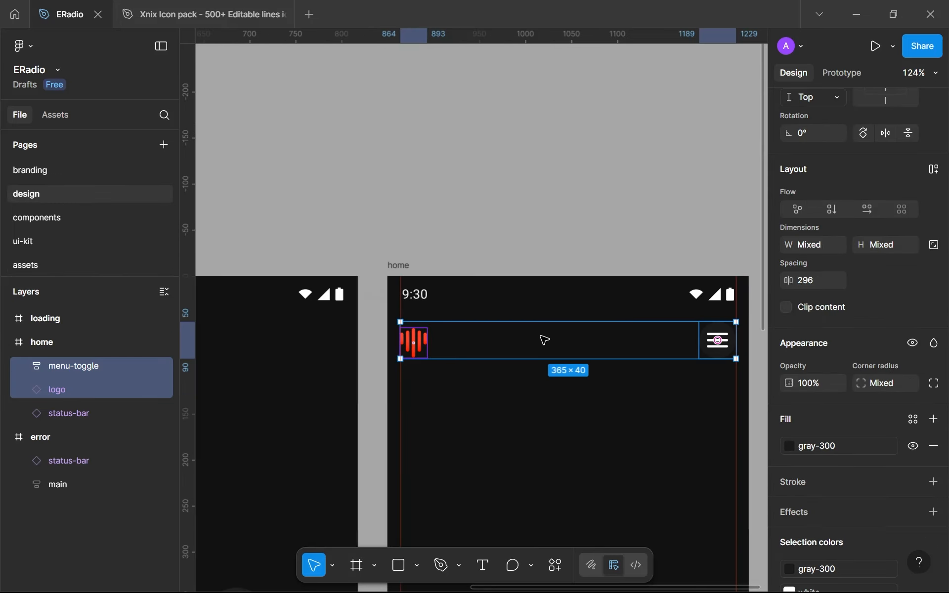
key(shift+a)
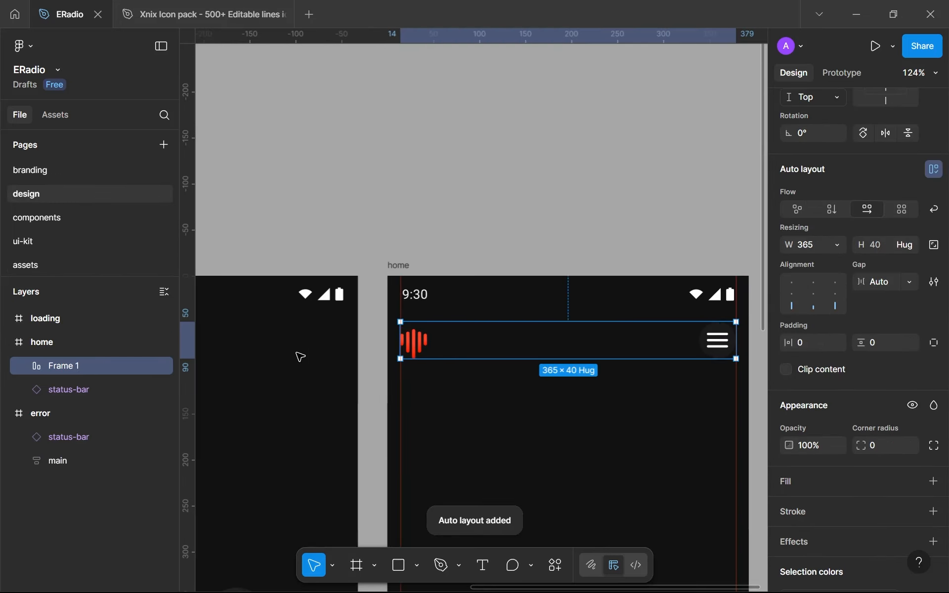
double_click(55, 366)
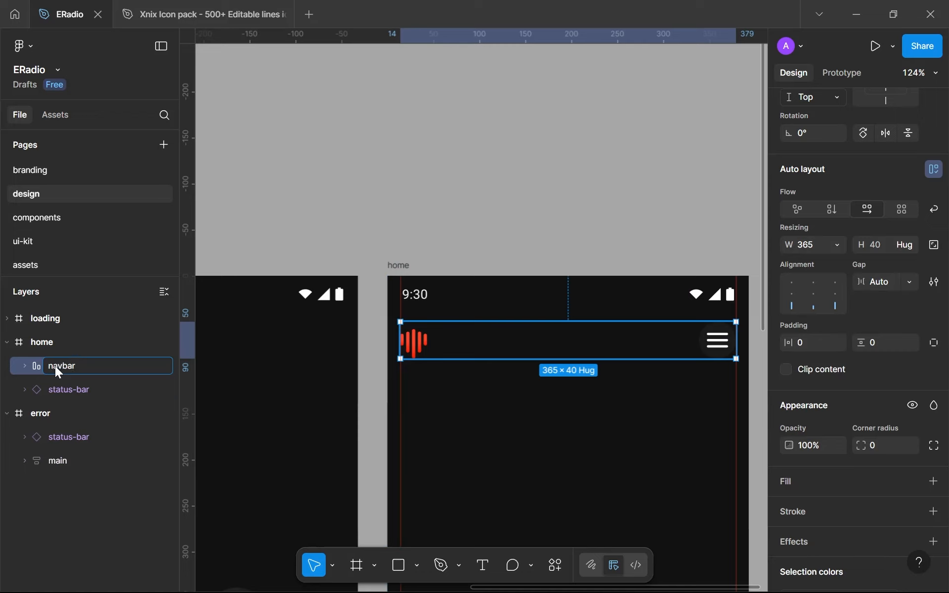
key(Return)
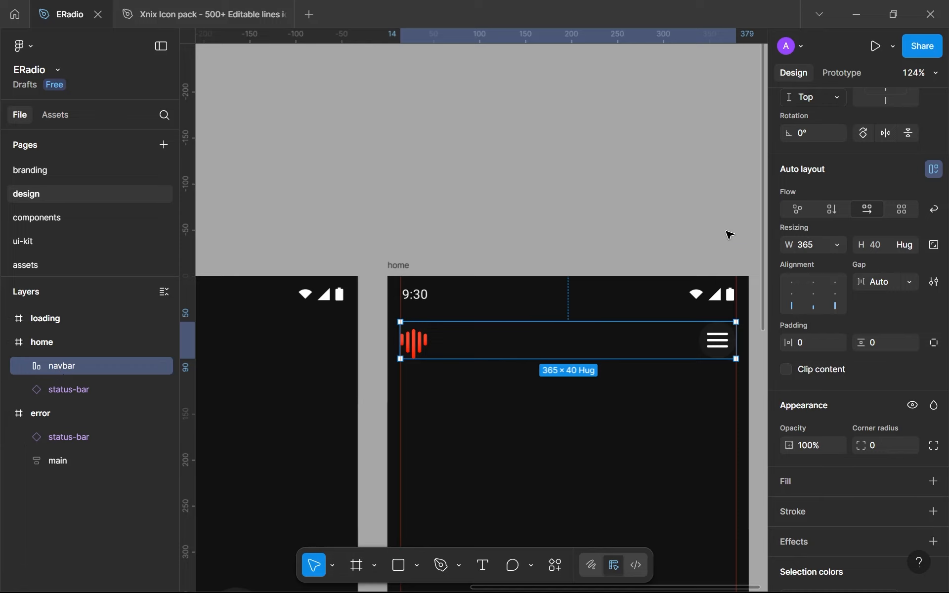
Centre the navbar's contents vertically while using an Auto gap between the logo and the menu-toggle
click(893, 284)
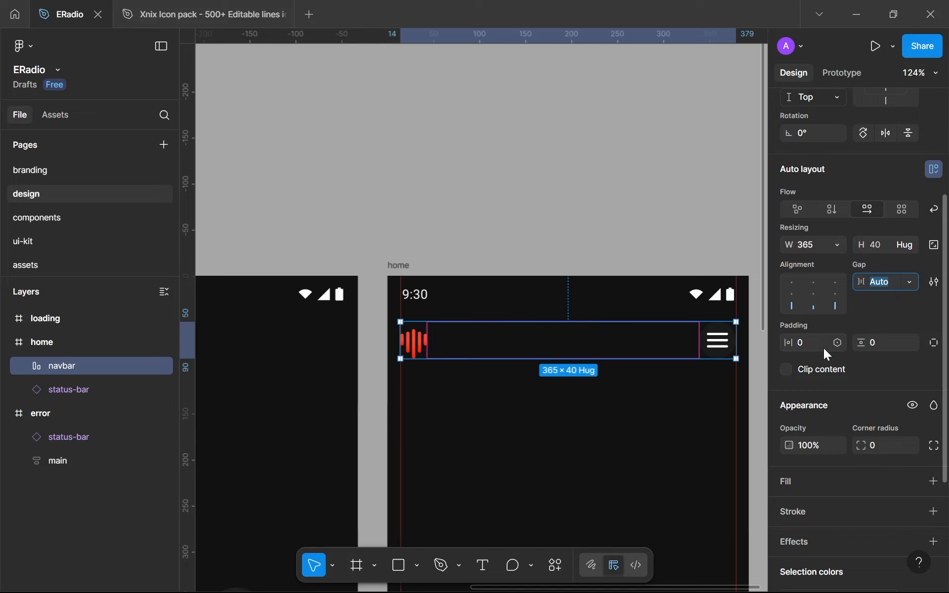
click(835, 293)
click(530, 430)
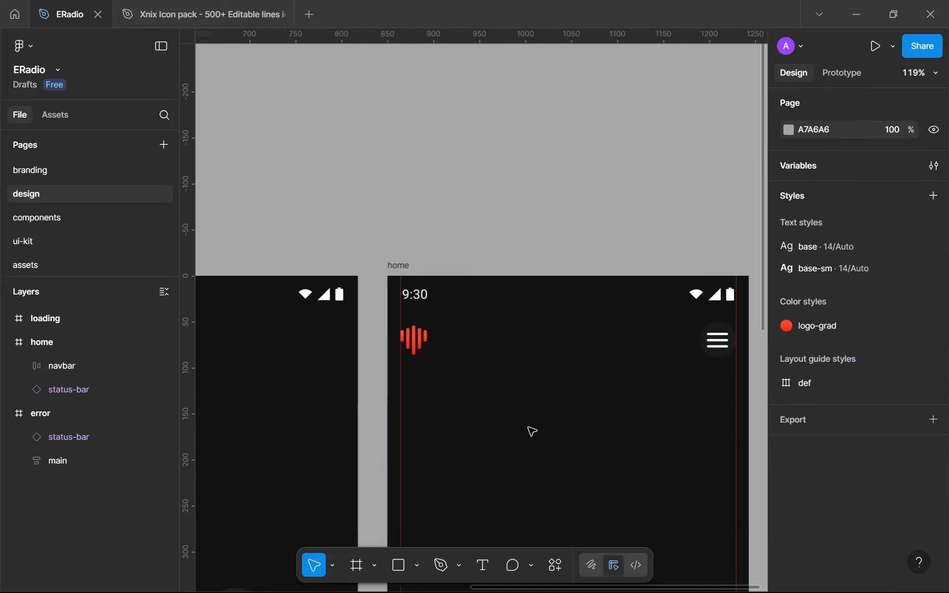
scroll(494, 420, right, 2)
Copy the home screen's navbar, and on the components page duplicate the btns frame and name the duplicate navbar
click(517, 342)
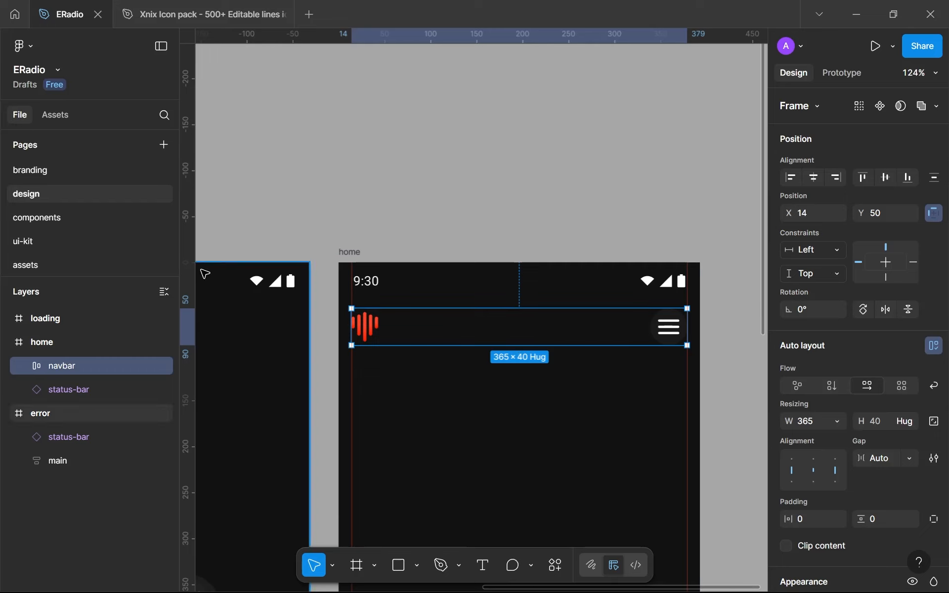
click(52, 216)
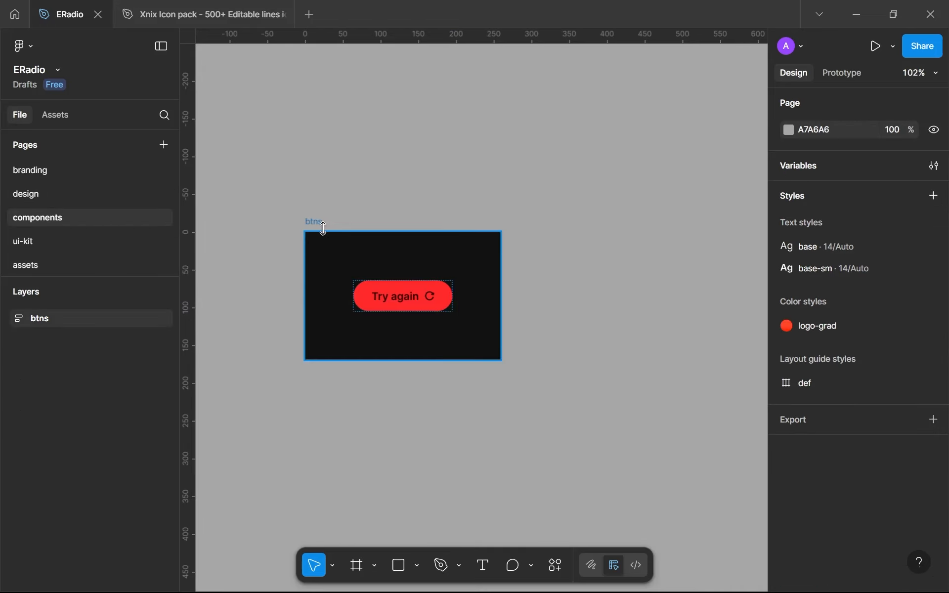
click(319, 223)
key(ctrl+d)
double_click(540, 222)
text(navb)
key(Return)
Place the duplicated navbar frame below the btns frame at X 0, Y 201, and hide the rulers
drag(543, 224, 380, 215)
scroll(319, 379, up, 5)
key(shift+r)
key(alt)
key(Down)
key(shift+Down)
key(Up)
key(Up)
ctrl+scroll(417, 212, down, 3)
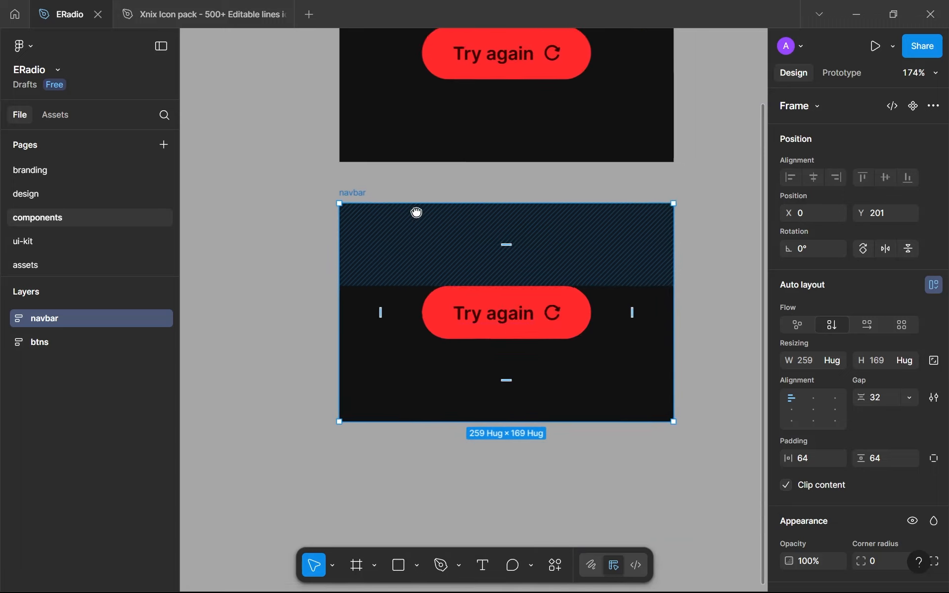
Replace the Try again button in the navbar frame on the components page with the copied navbar
scroll(417, 212, right, 1)
click(444, 299)
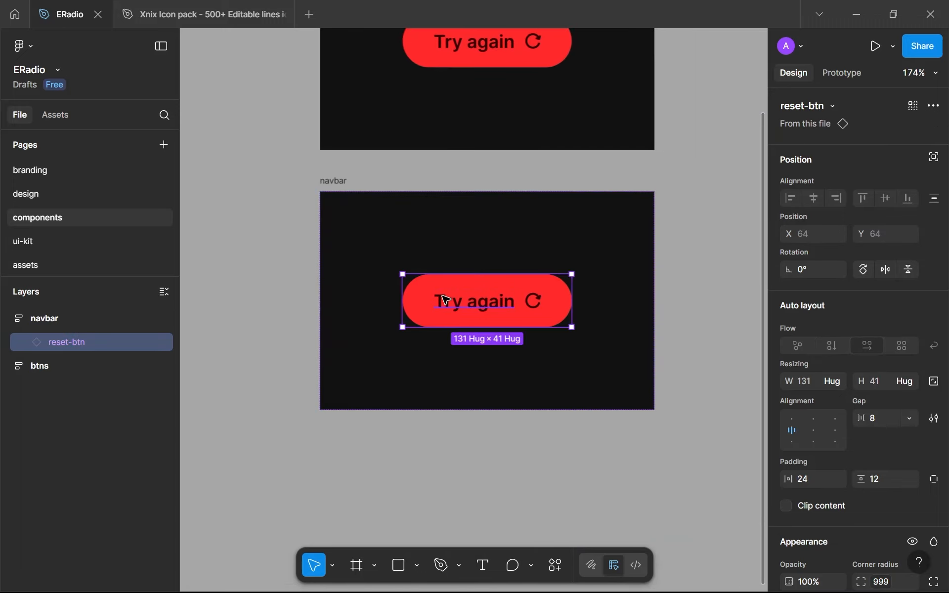
key(ctrl+shift+r)
ctrl+scroll(442, 295, down, 3)
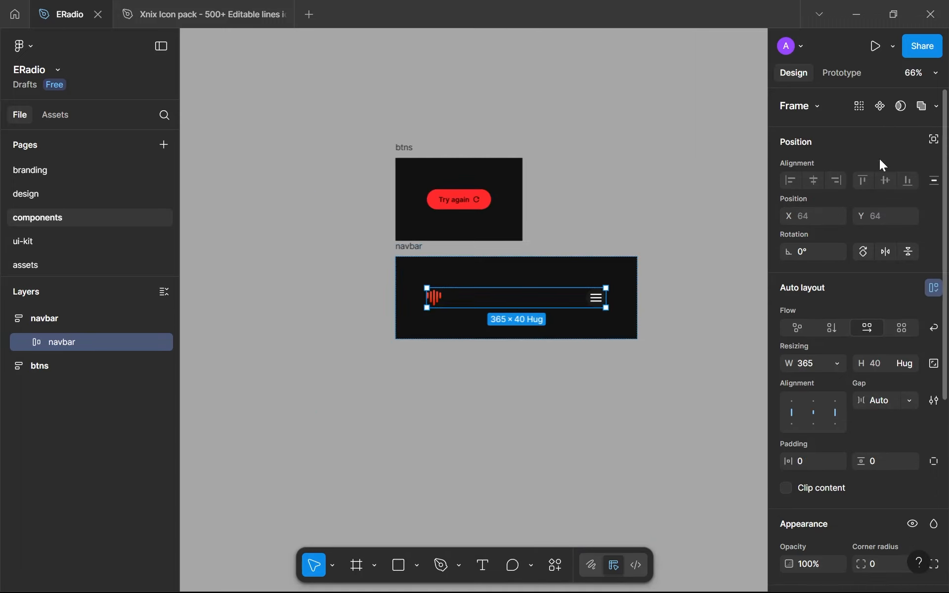
Turn the navbar on the components page into a component and swap the home screen's navbar for its instance
click(874, 113)
click(81, 190)
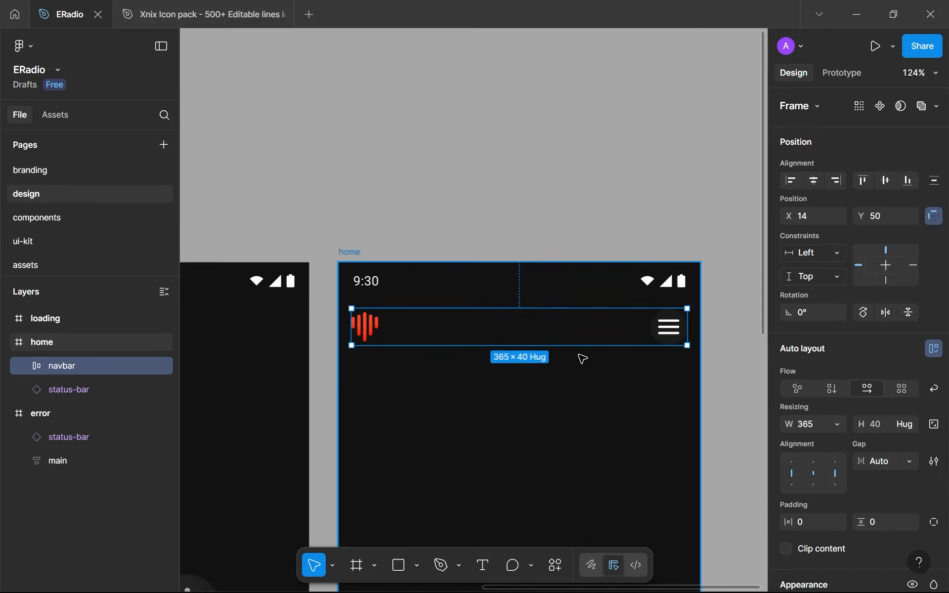
click(566, 377)
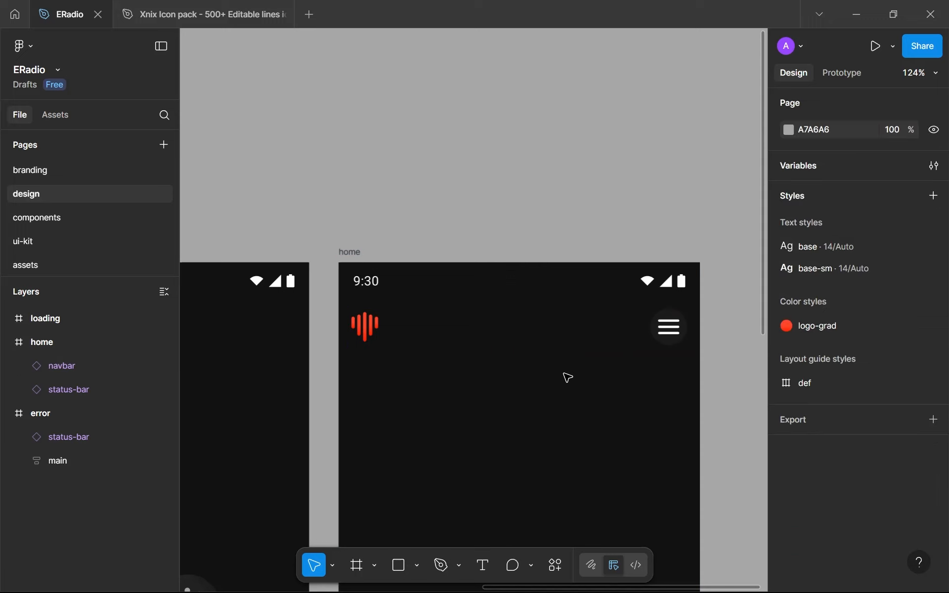
Examine the home screen's navbar and menu button, and compare the loading, error and home screens
scroll(567, 378, down, 1)
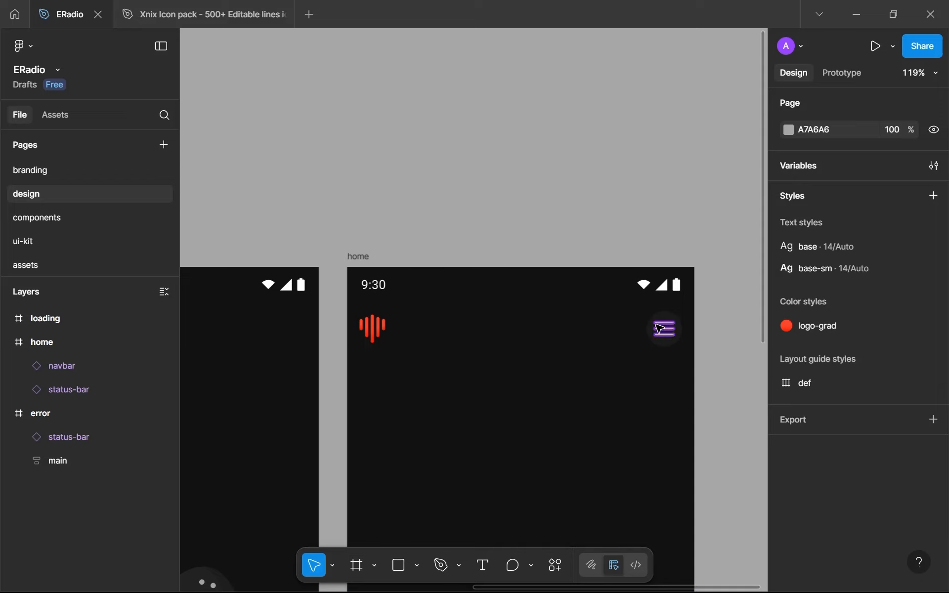
scroll(666, 329, up, 3)
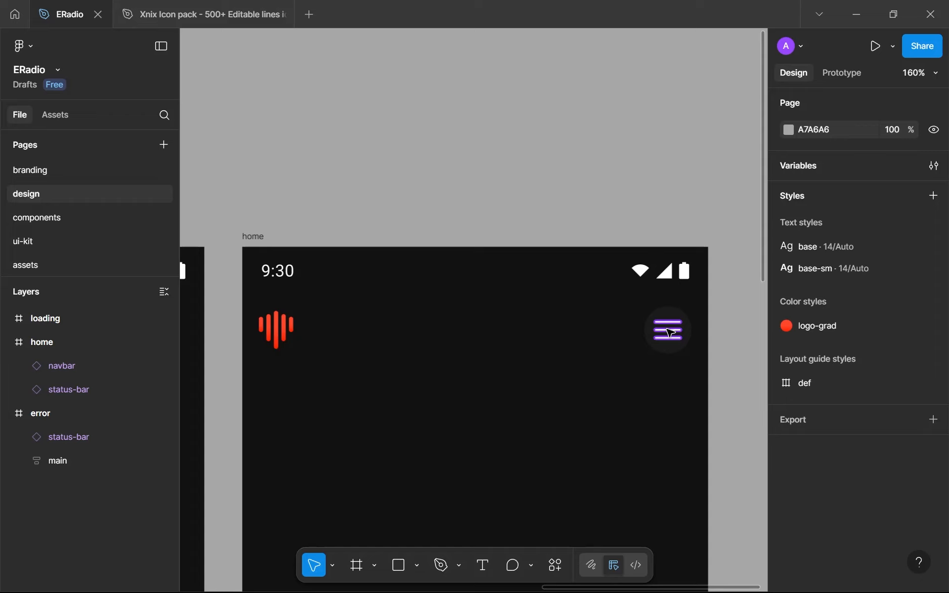
scroll(670, 332, down, 5)
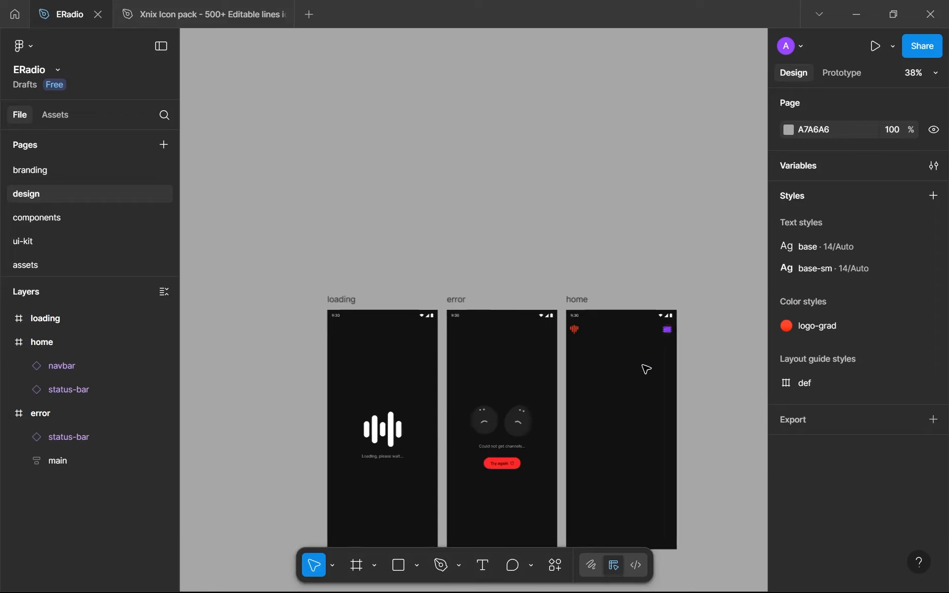
scroll(470, 487, up, 3)
scroll(469, 487, up, 5)
scroll(471, 403, up, 1)
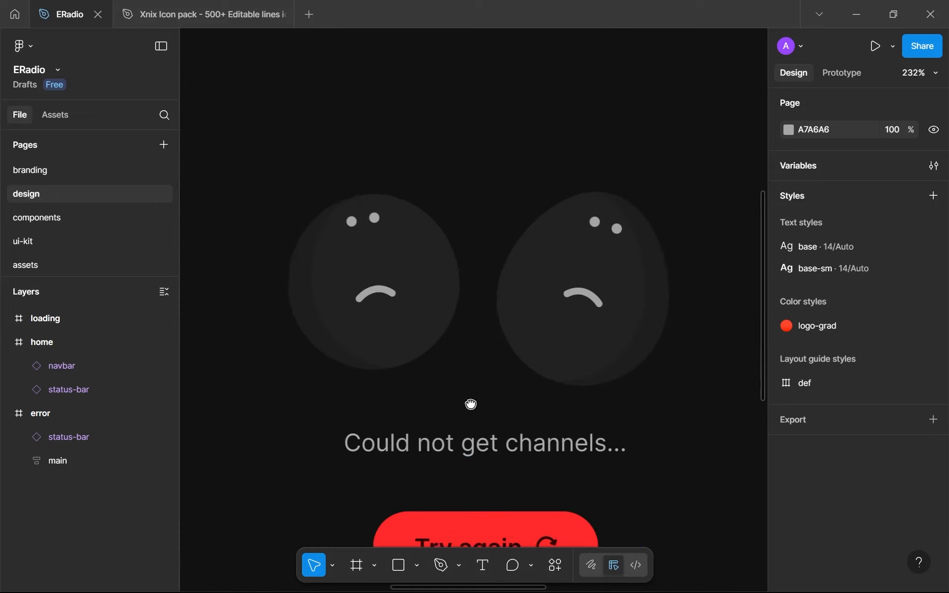
scroll(475, 445, down, 2)
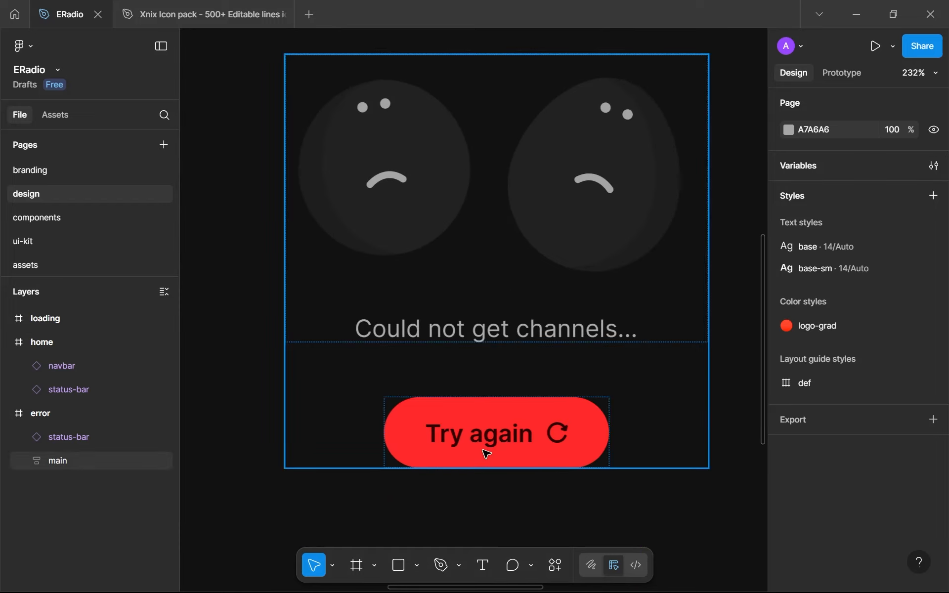
scroll(486, 454, down, 4)
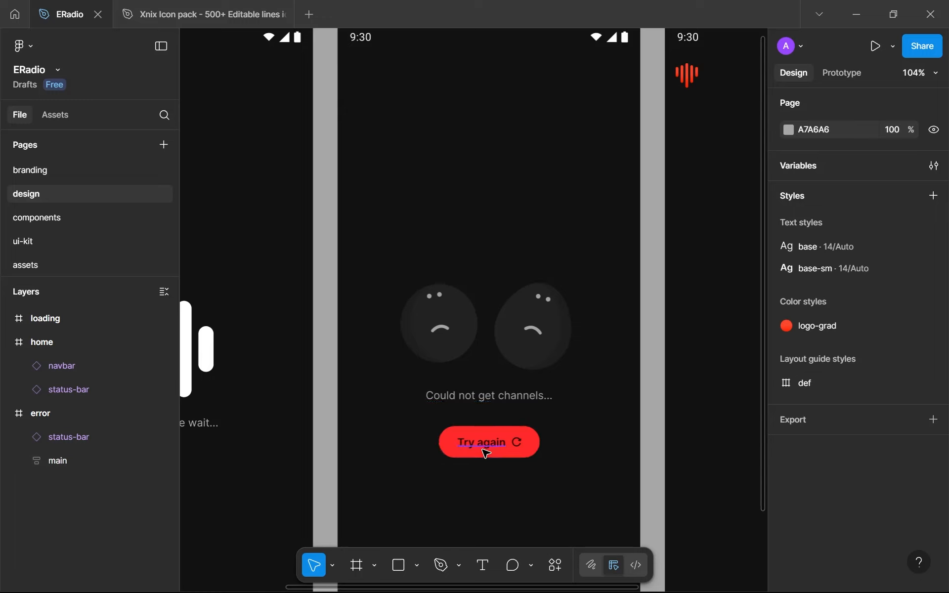
scroll(486, 452, down, 2)
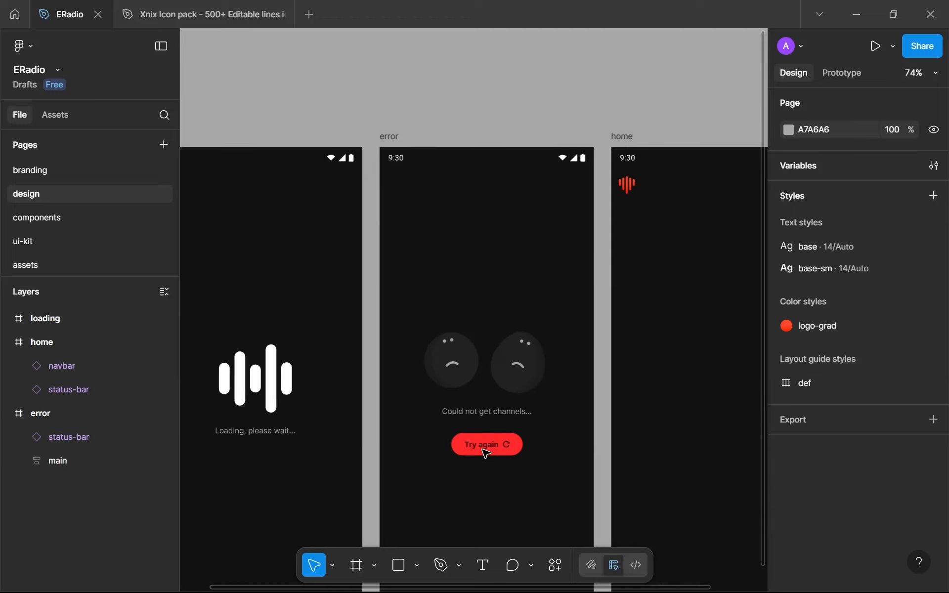
scroll(518, 410, down, 1)
scroll(625, 348, up, 1)
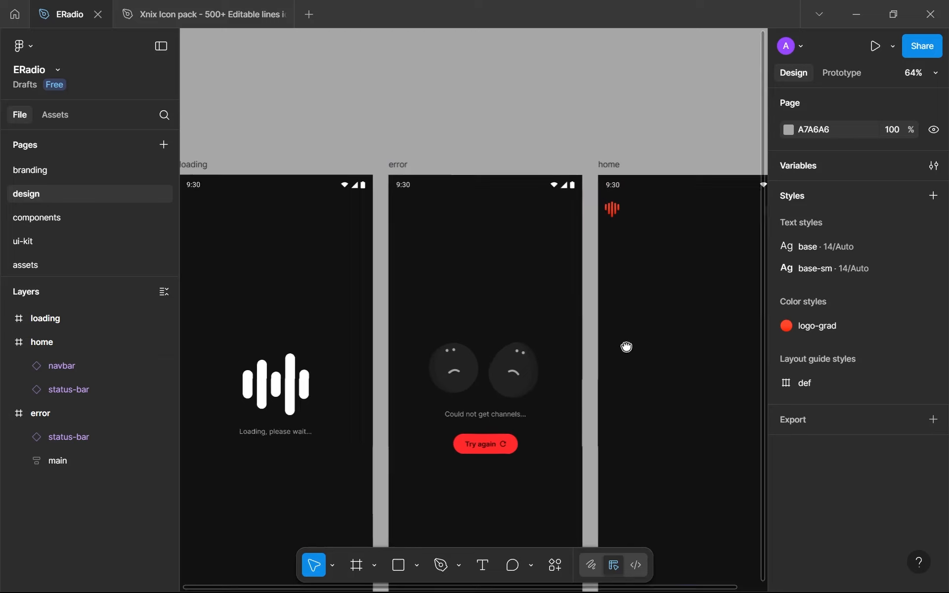
drag(626, 345, 474, 364)
drag(348, 420, 402, 371)
scroll(394, 409, up, 1)
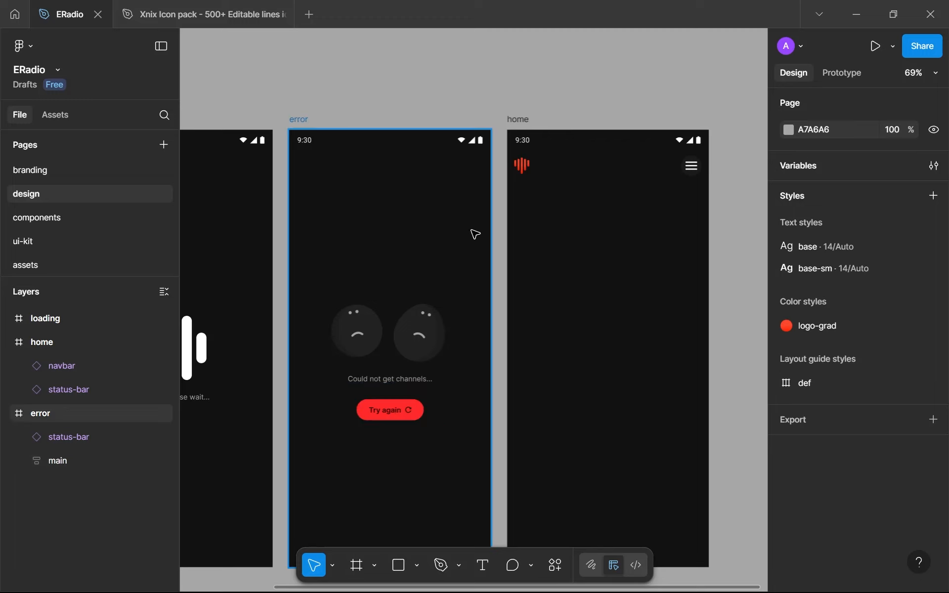
scroll(525, 250, down, 1)
scroll(580, 277, up, 3)
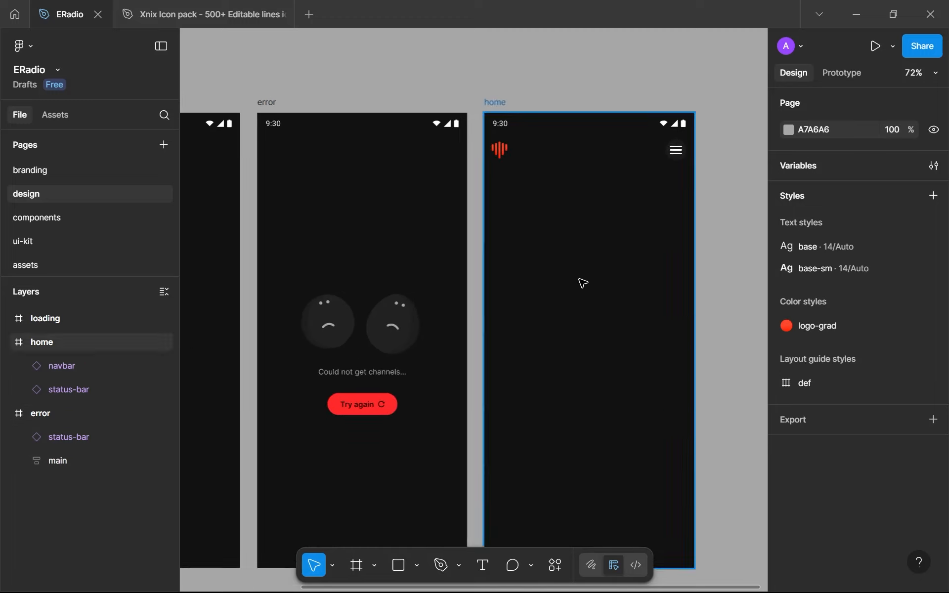
Show the rulers and centre the navbar instance horizontally in the home screen
click(604, 159)
key(shift+r)
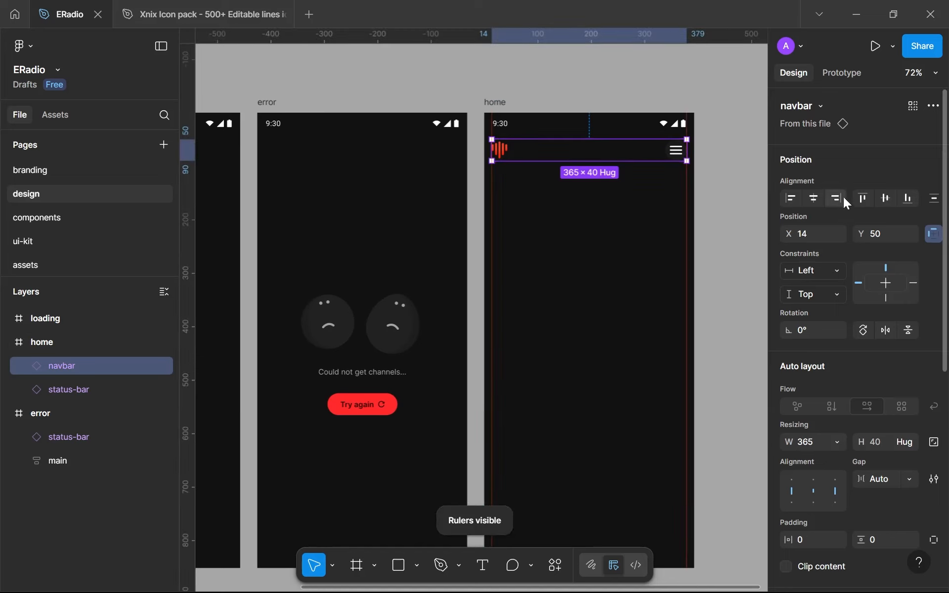
click(817, 198)
click(542, 274)
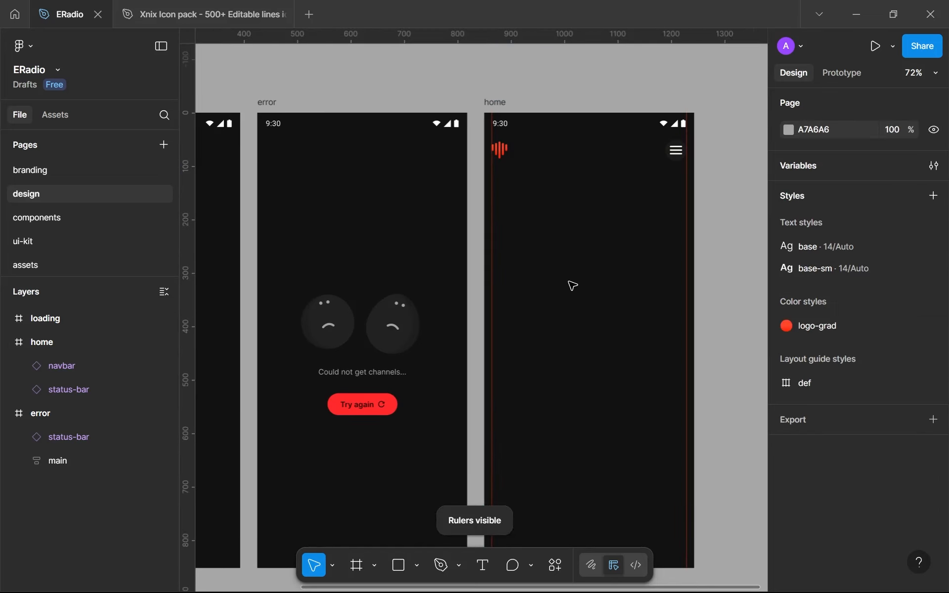
Collapse the error and home layers and move the home frame below error in the layer order
click(7, 417)
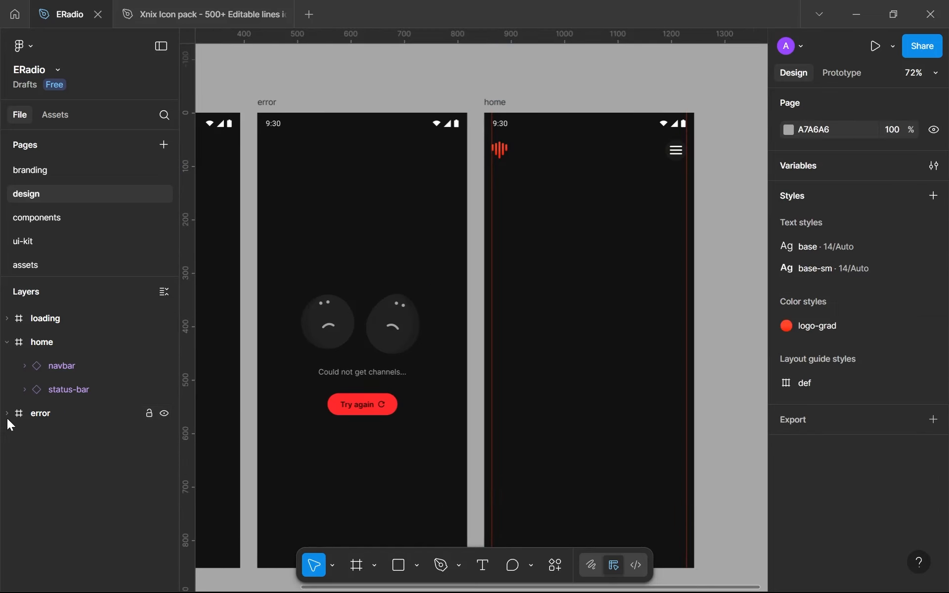
click(34, 344)
drag(51, 343, 57, 391)
click(604, 260)
Add the text "Listen to what you want" to the home screen below the navbar, at X 49, Y 194
scroll(602, 257, up, 5)
scroll(590, 292, down, 4)
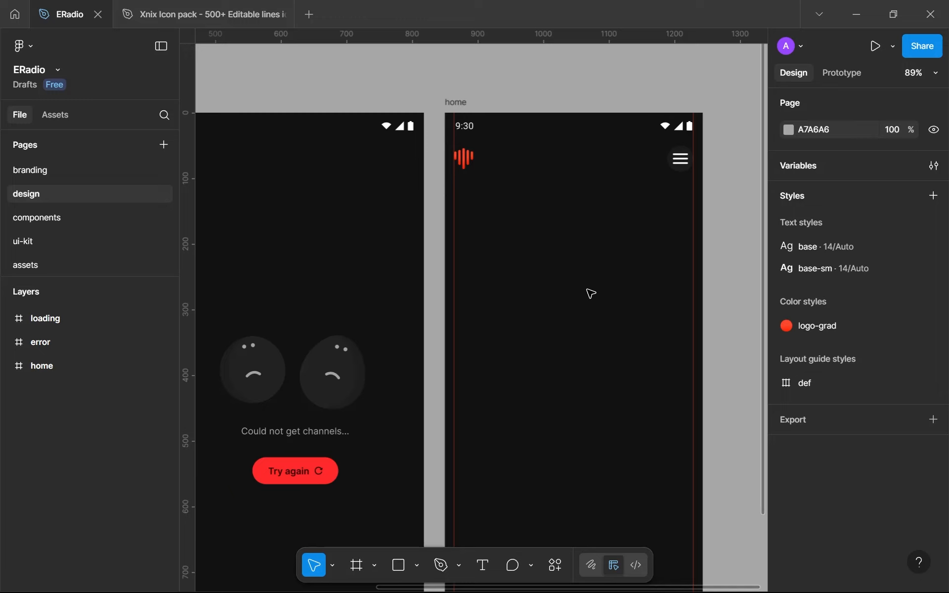
key(t)
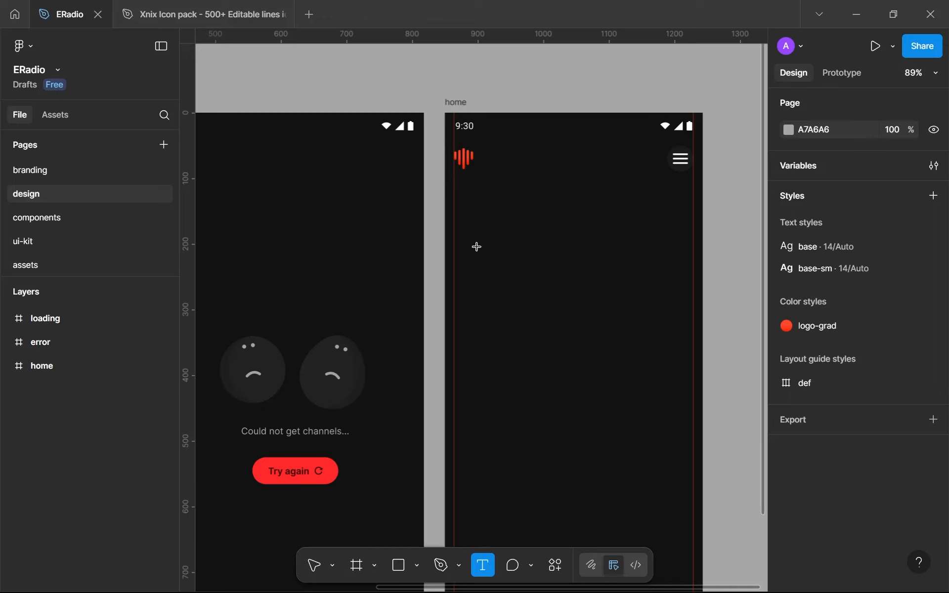
click(477, 246)
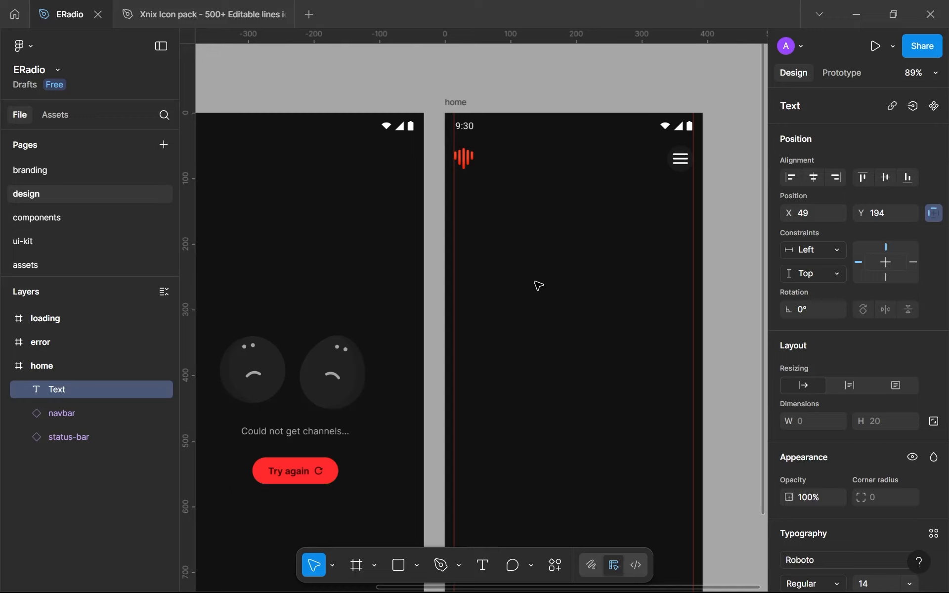
text(Listen to what you want)
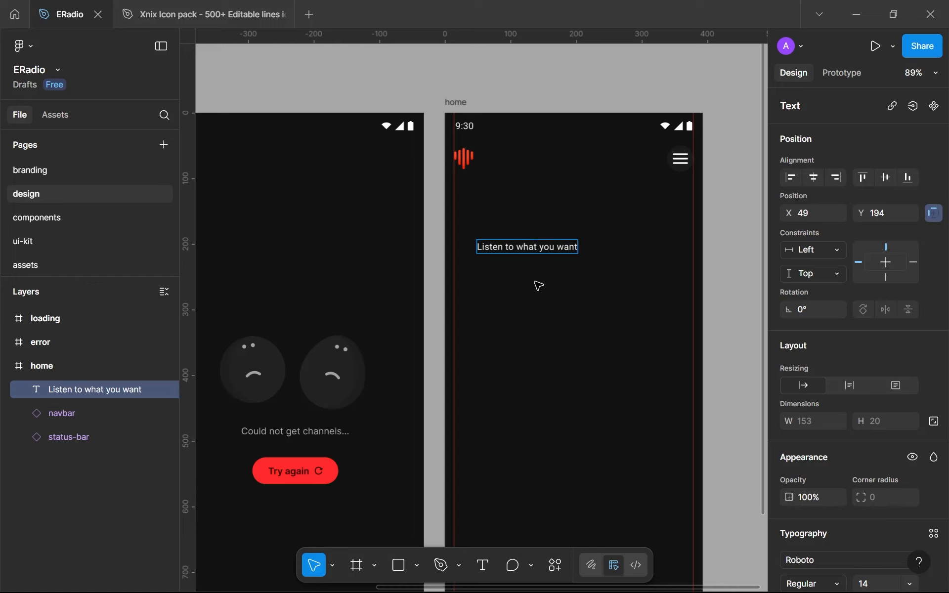
Change the font of the home screen heading "Listen to what you want" to Inter
key(Escape)
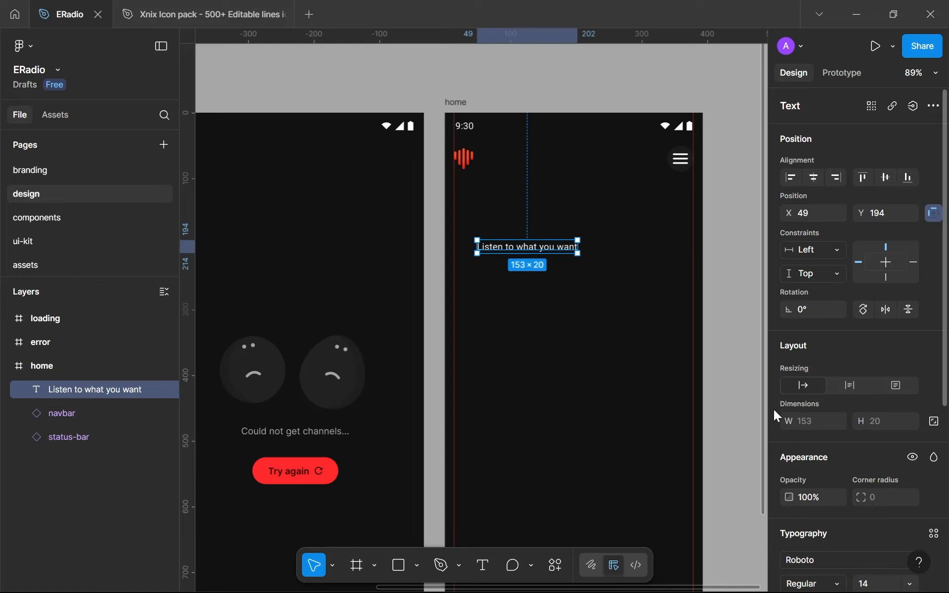
scroll(934, 470, down, 5)
click(834, 415)
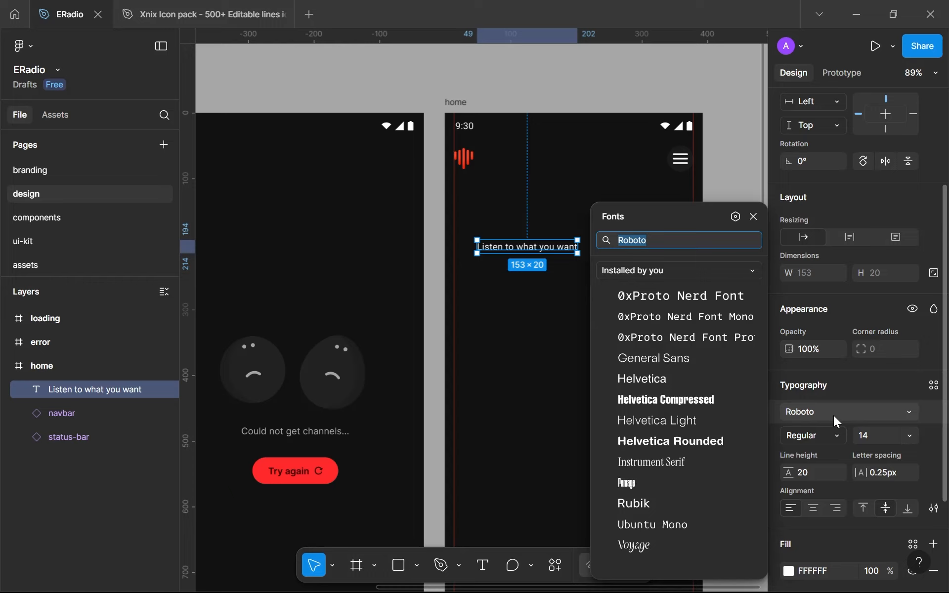
text(Inter)
key(Return)
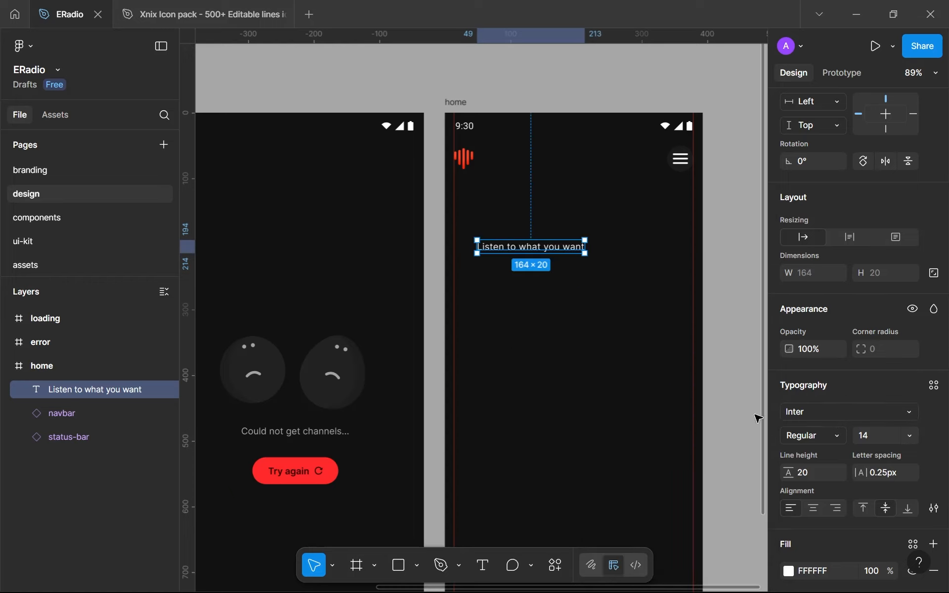
Set the heading's letter spacing to 0px and its line height to Auto
click(878, 469)
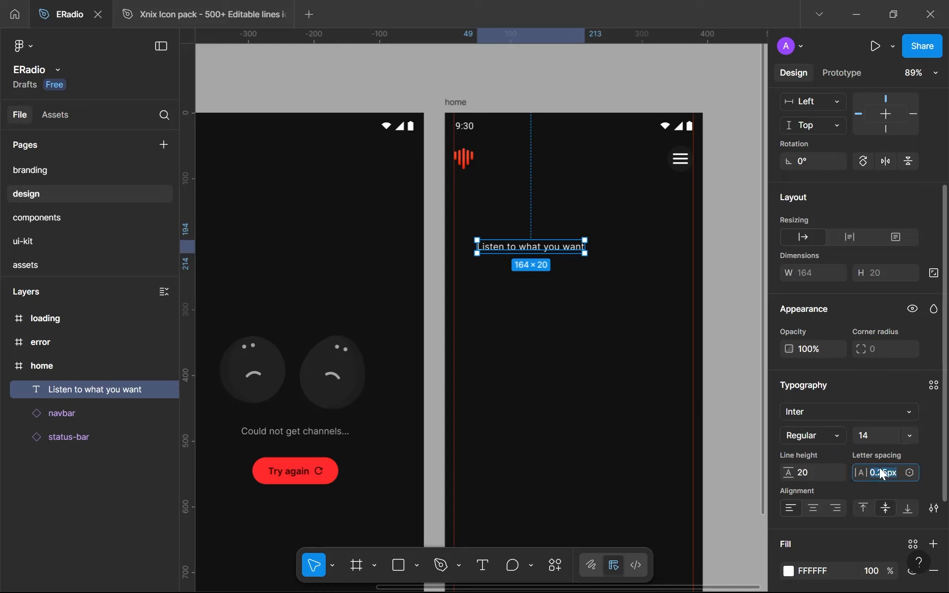
text(0)
key(Return)
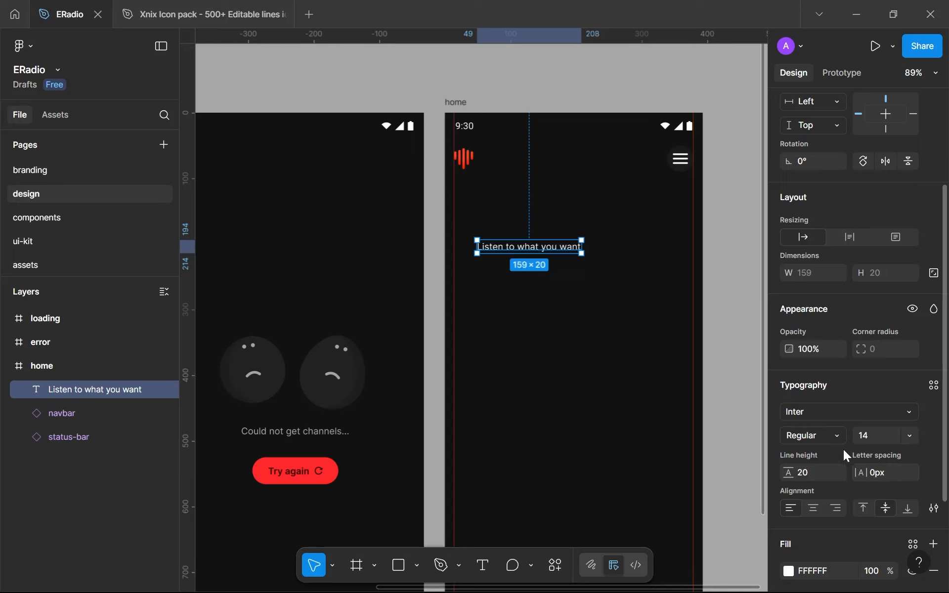
click(808, 473)
text(auto)
key(Return)
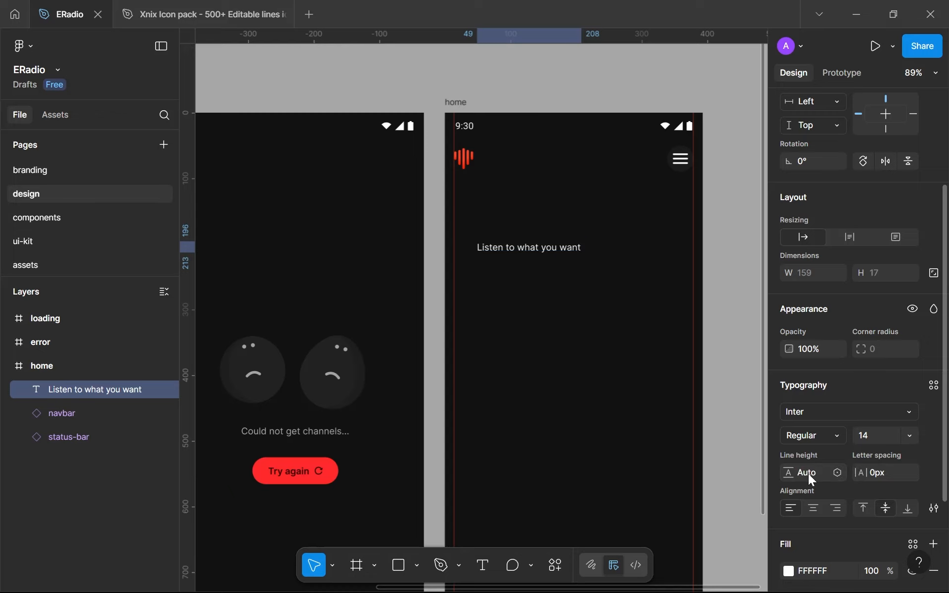
Make the heading Semi Bold with a font size of 32
click(835, 440)
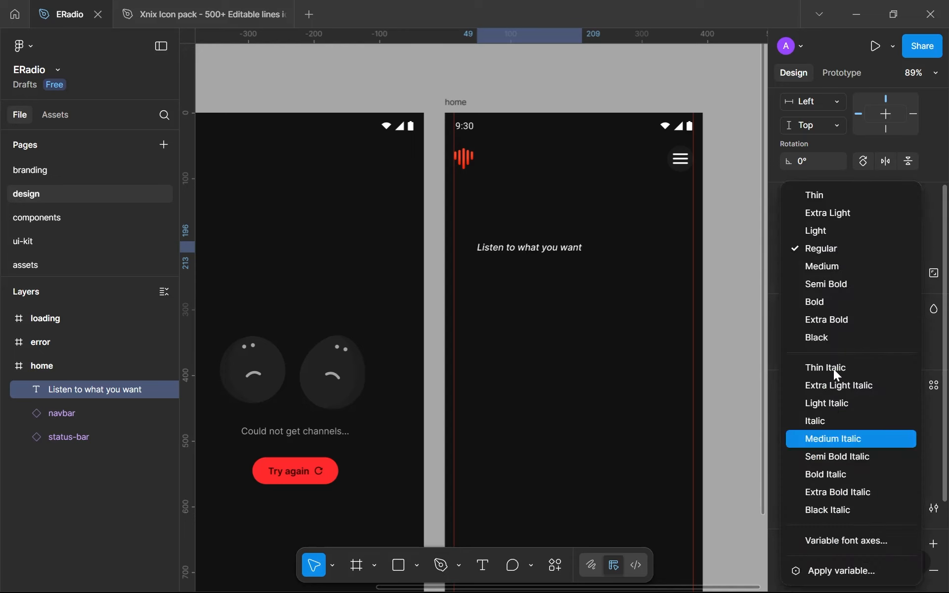
click(827, 284)
click(867, 439)
text(64)
key(Return)
text(32)
key(Return)
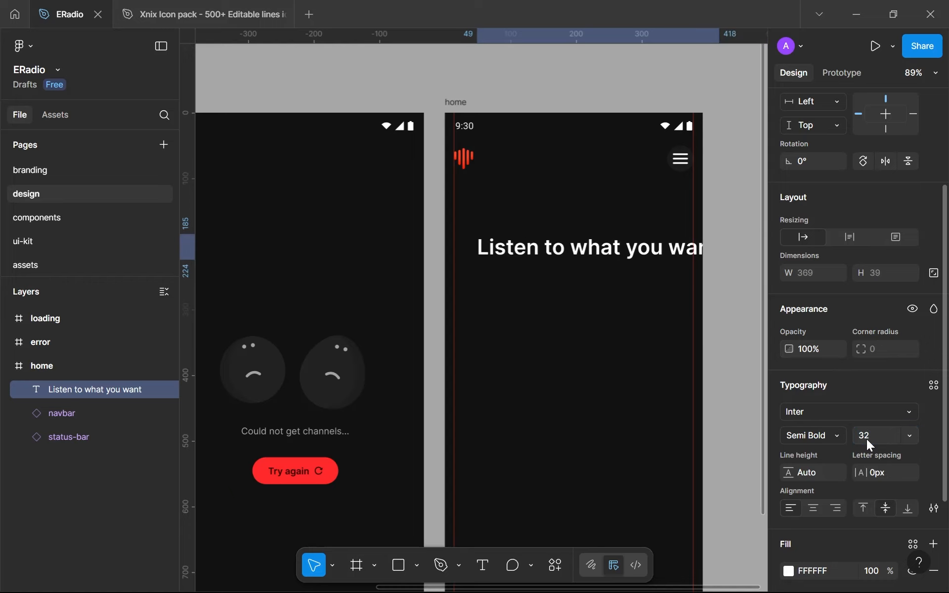
Move the heading to X 16 under the logo and set its font size to 40
drag(681, 245, 660, 216)
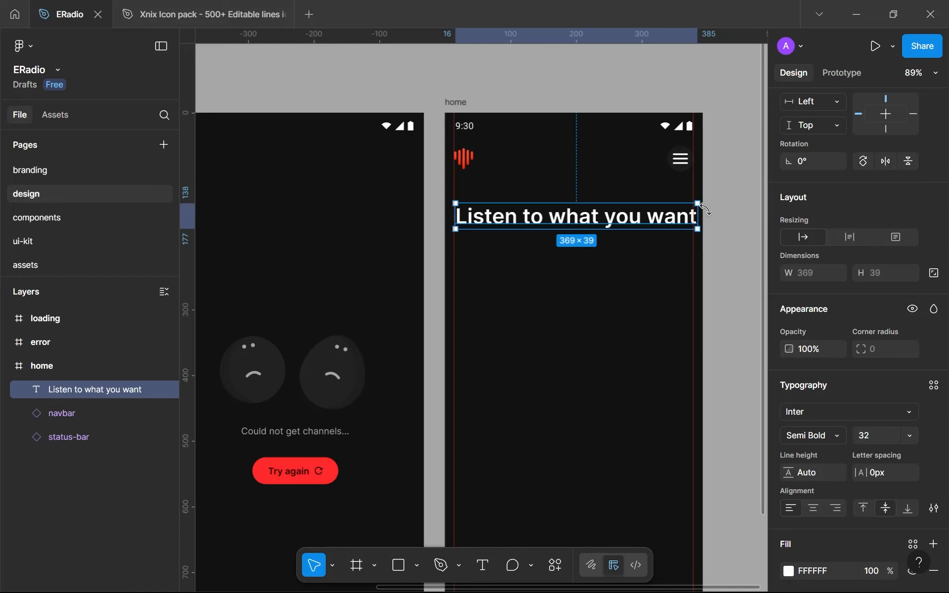
click(859, 444)
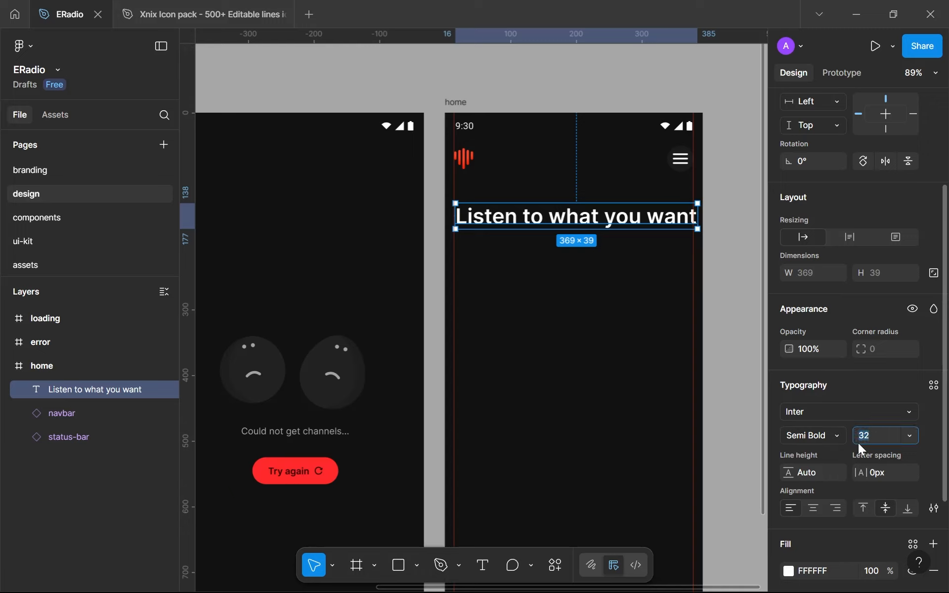
text(48)
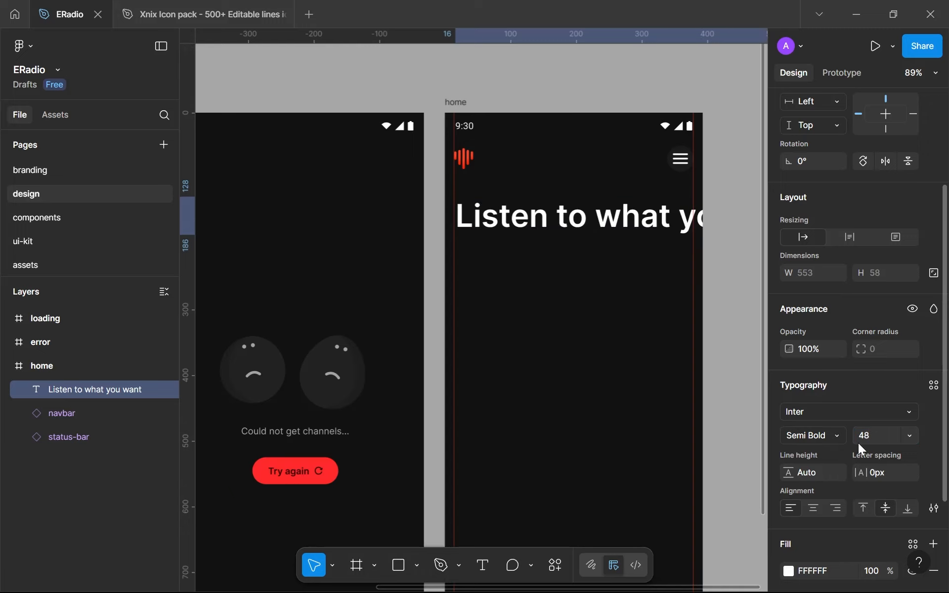
key(Return)
click(871, 440)
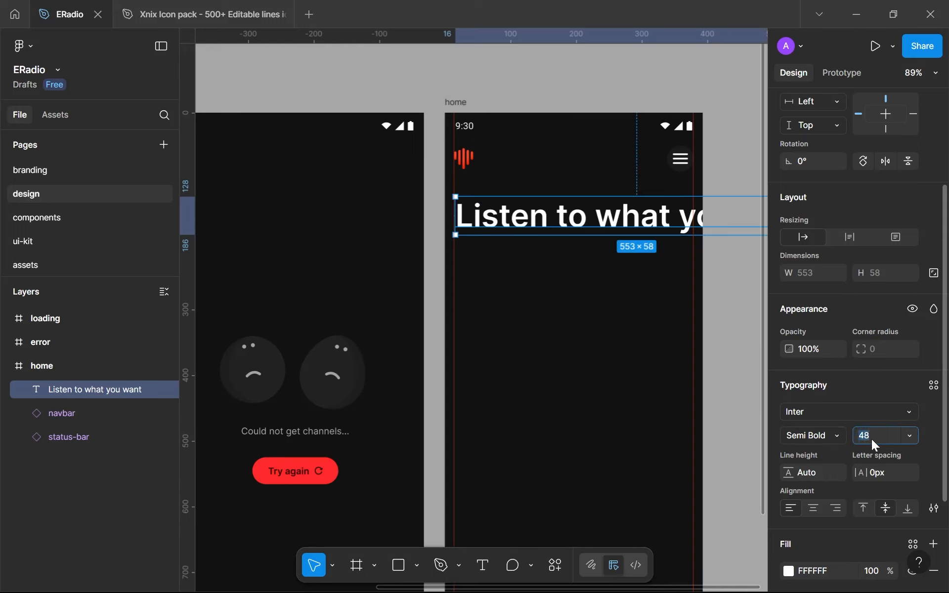
text(40)
key(Return)
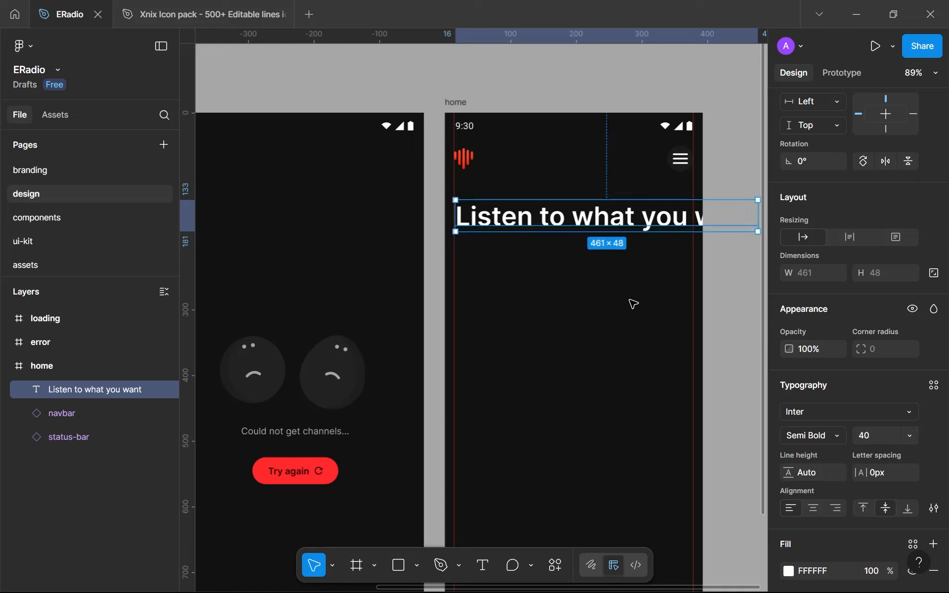
Narrow the heading's text box to about 284 wide so the text wraps after "Listen to what"
scroll(632, 303, right, 3)
scroll(632, 303, down, 1)
drag(693, 197, 628, 193)
click(570, 300)
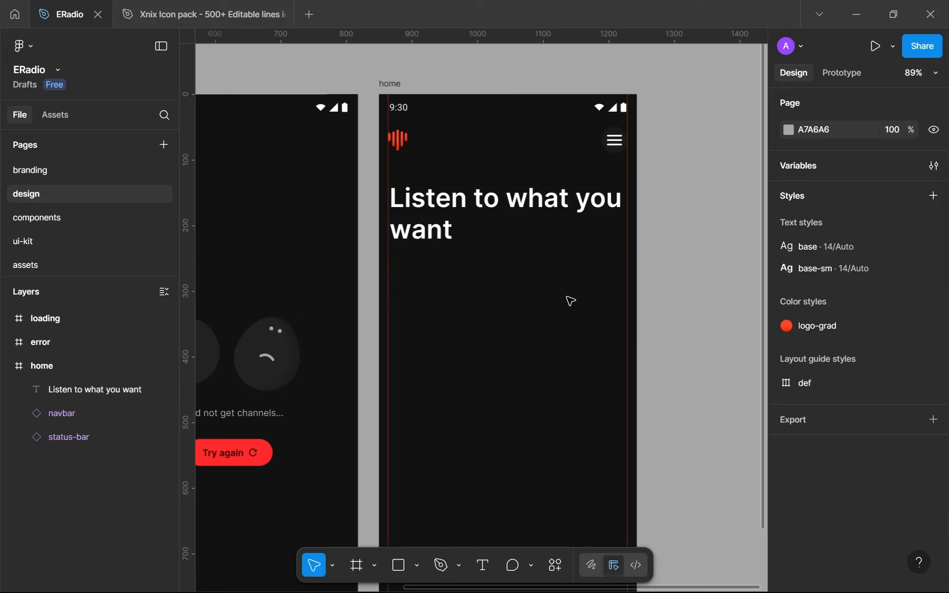
scroll(570, 300, down, 5)
scroll(568, 301, up, 5)
click(573, 223)
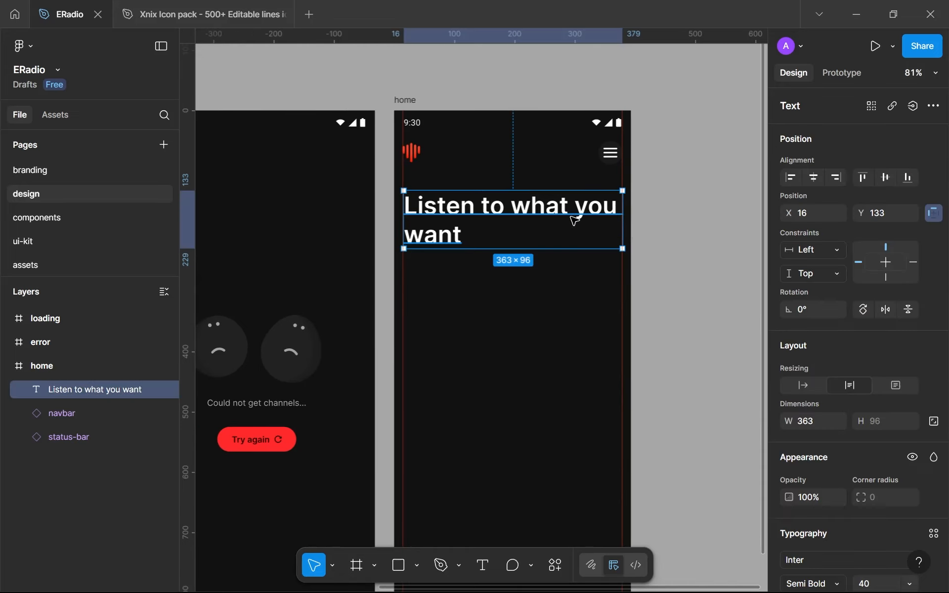
drag(621, 221, 574, 214)
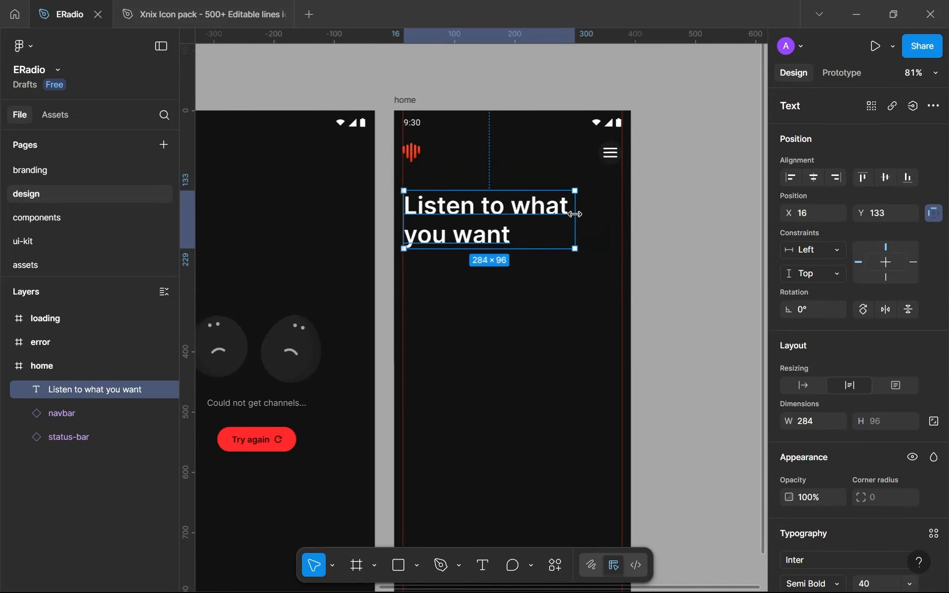
click(500, 330)
scroll(502, 333, down, 4)
scroll(499, 317, up, 6)
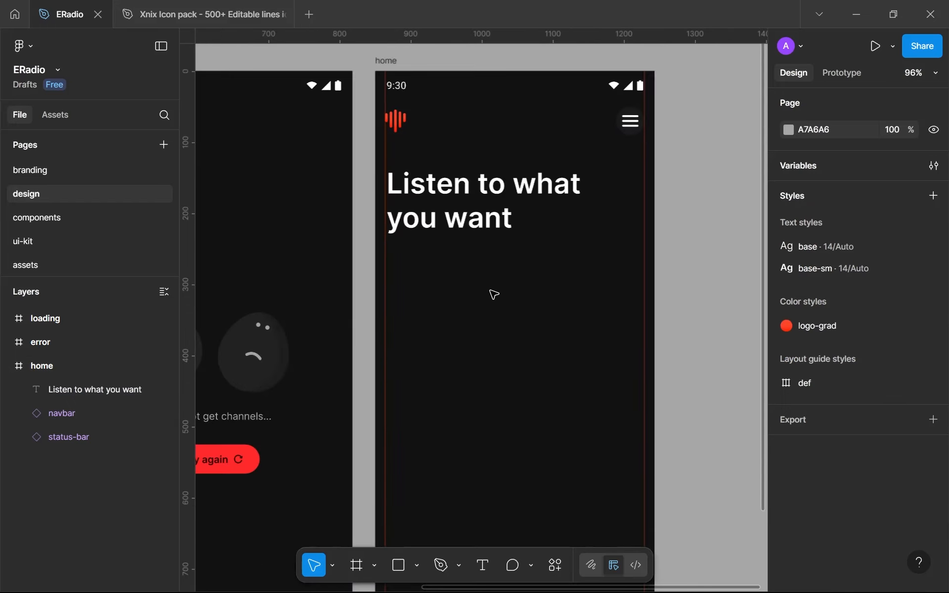
Place the heading at about X 14, Y 126 with a width of 280, and hide the rulers
drag(455, 197, 450, 191)
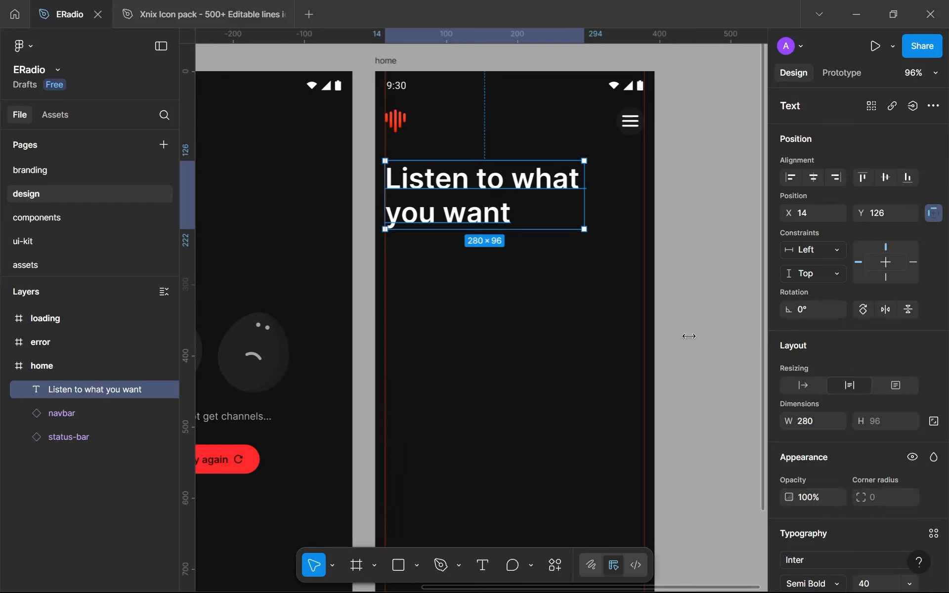
click(424, 364)
scroll(466, 331, down, 3)
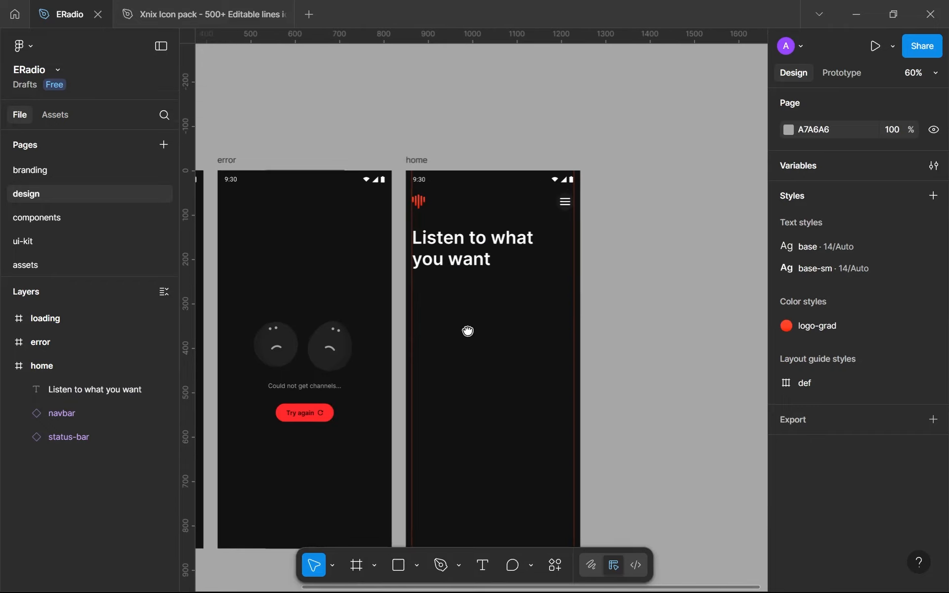
key(shift+r)
scroll(470, 332, down, 2)
scroll(470, 333, up, 6)
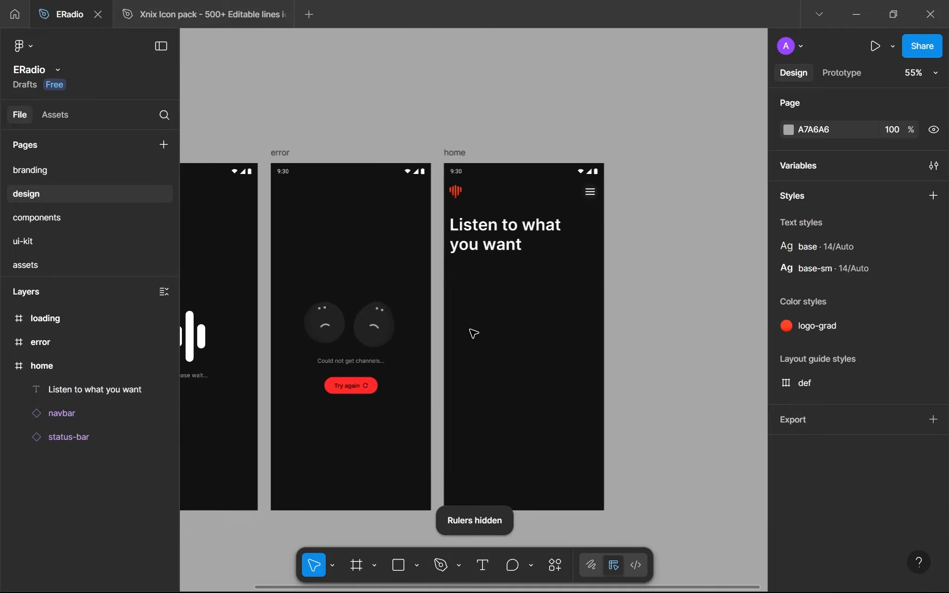
Create a text style named xl-sb from the heading's typography
click(502, 151)
scroll(826, 403, down, 5)
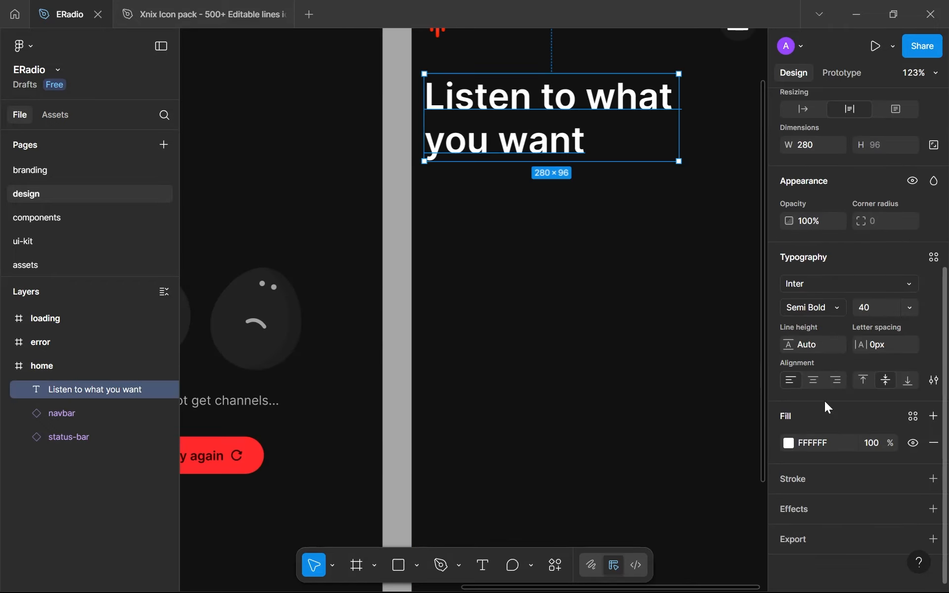
click(927, 259)
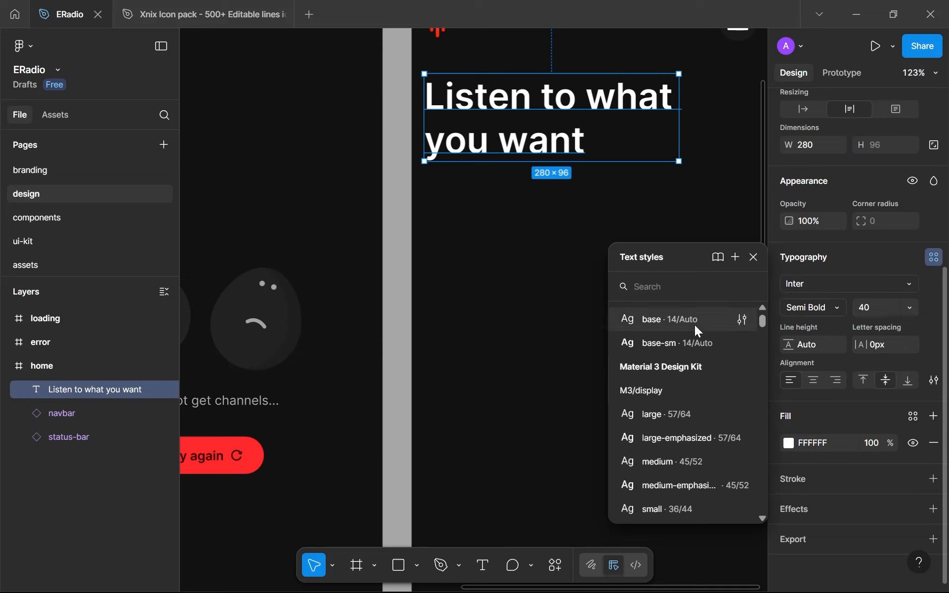
click(737, 257)
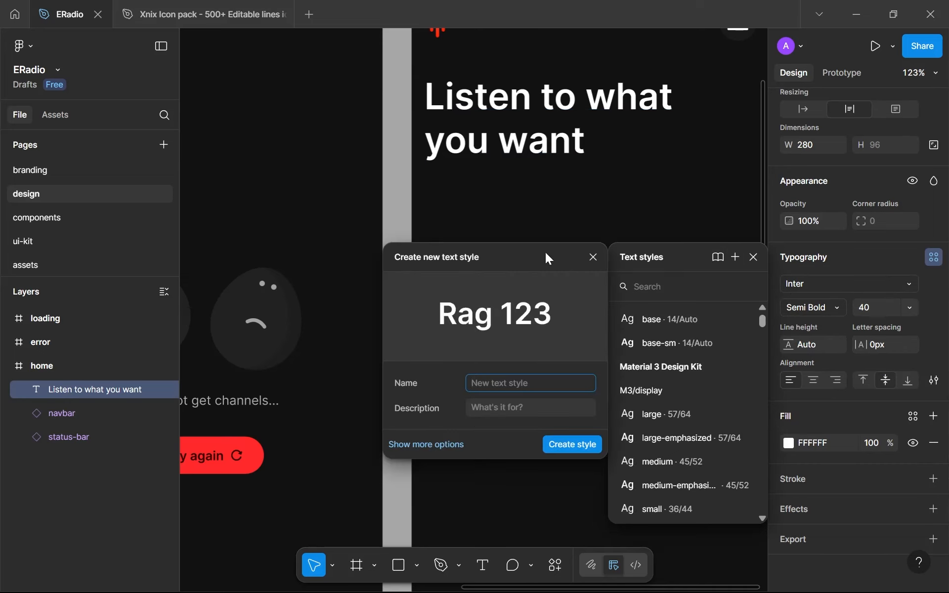
drag(545, 252, 496, 247)
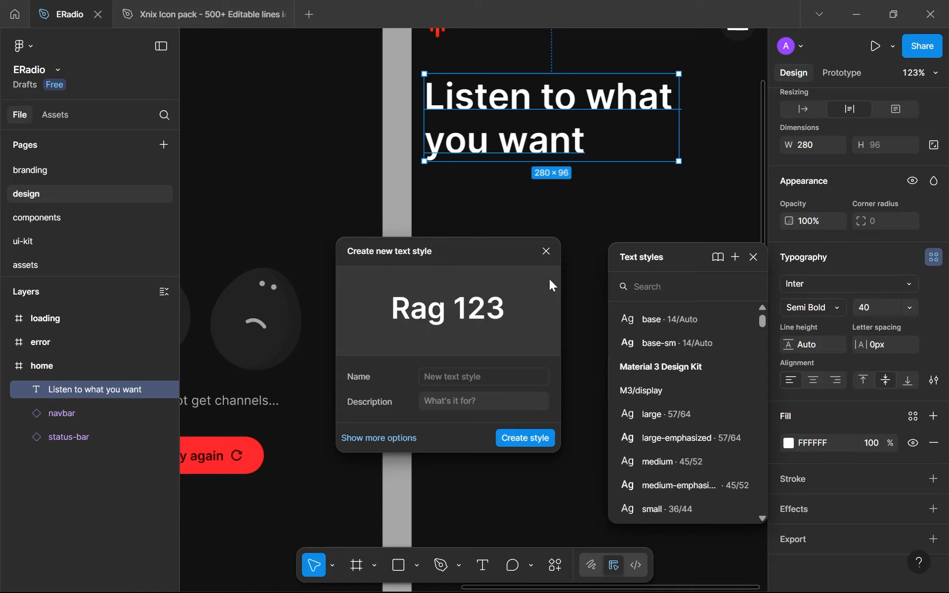
click(531, 373)
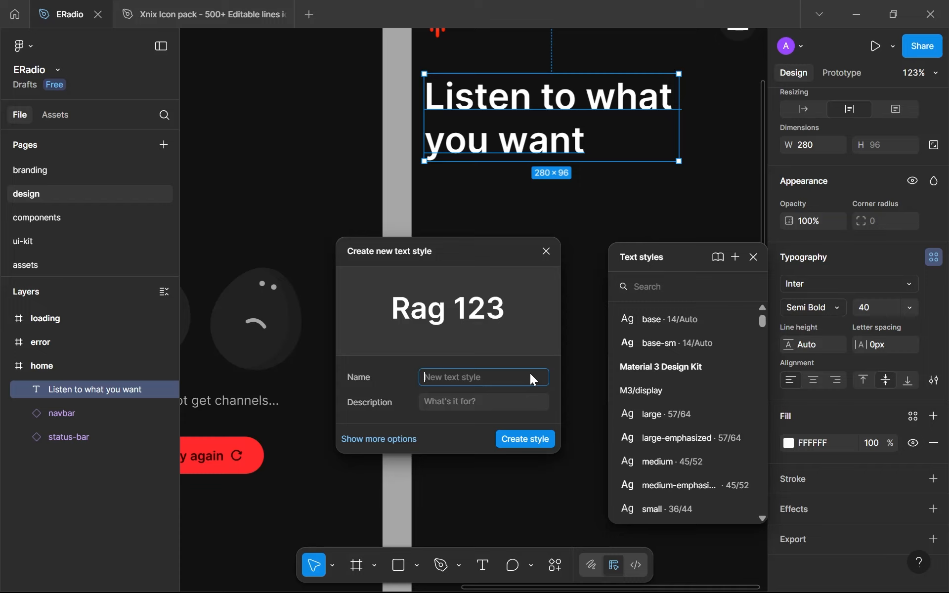
text(xl-sm)
key(BackSpace)
text(b)
key(Return)
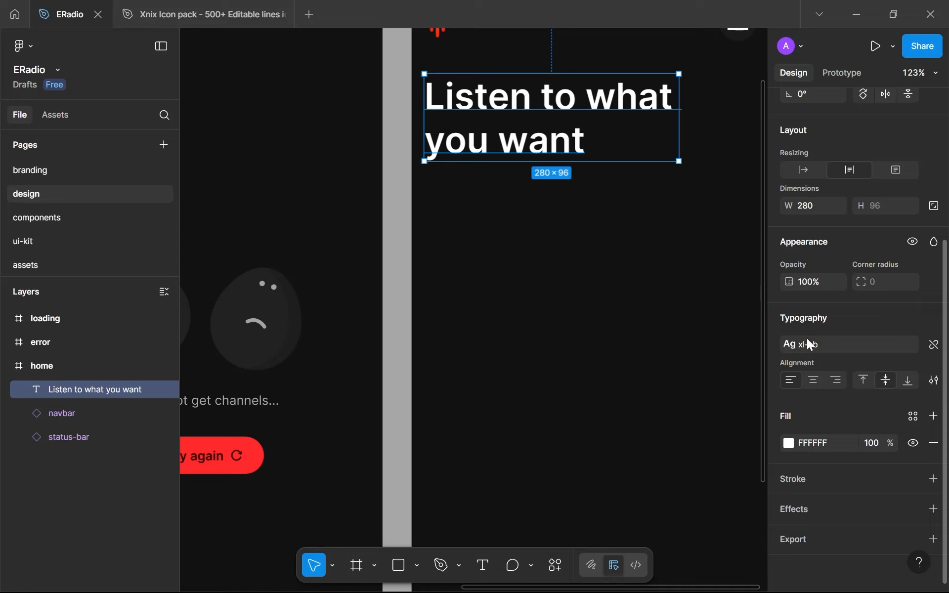
Go to the branding page and bring up the typography section
click(594, 282)
scroll(594, 282, down, 4)
drag(580, 272, 534, 269)
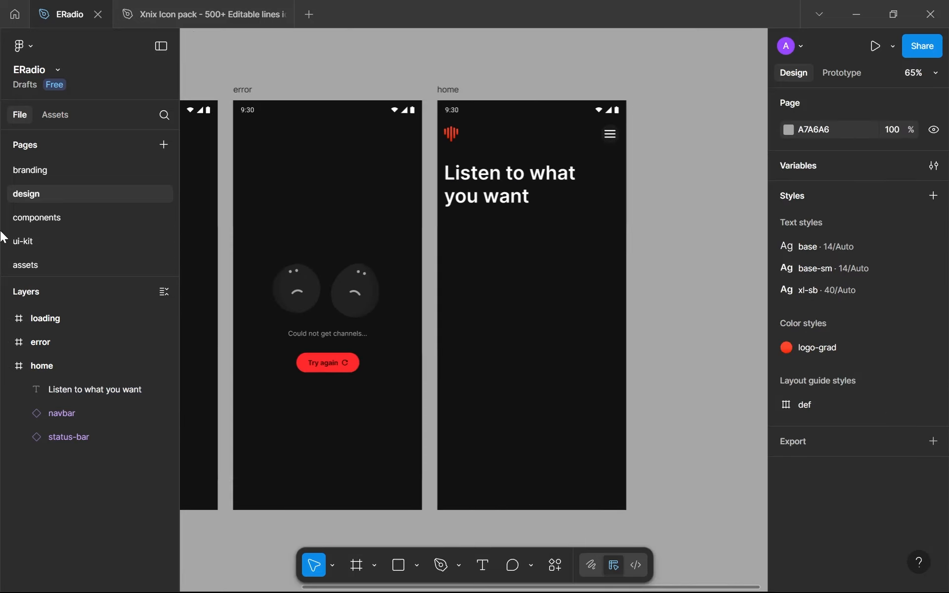
click(65, 172)
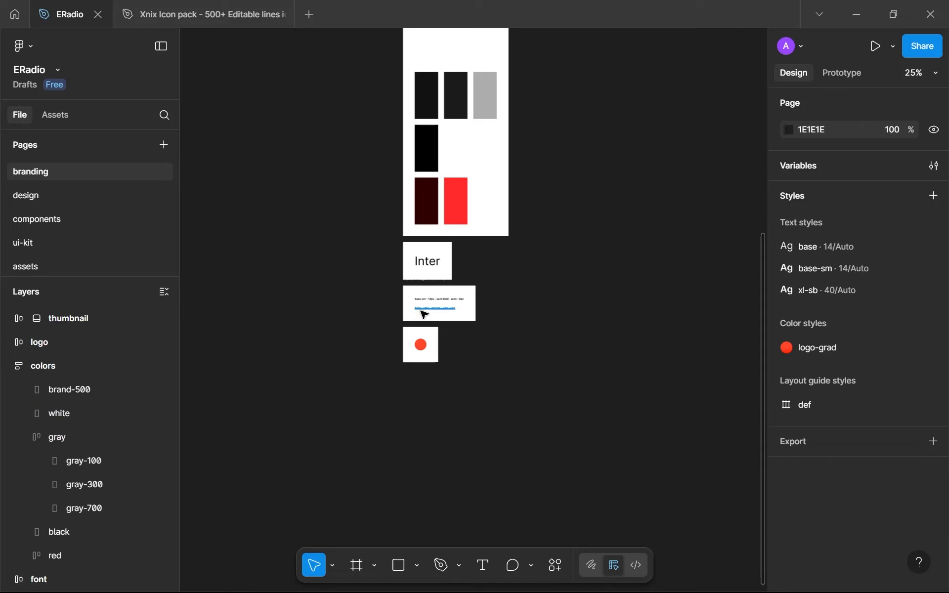
scroll(426, 312, up, 5)
click(450, 271)
key(Escape)
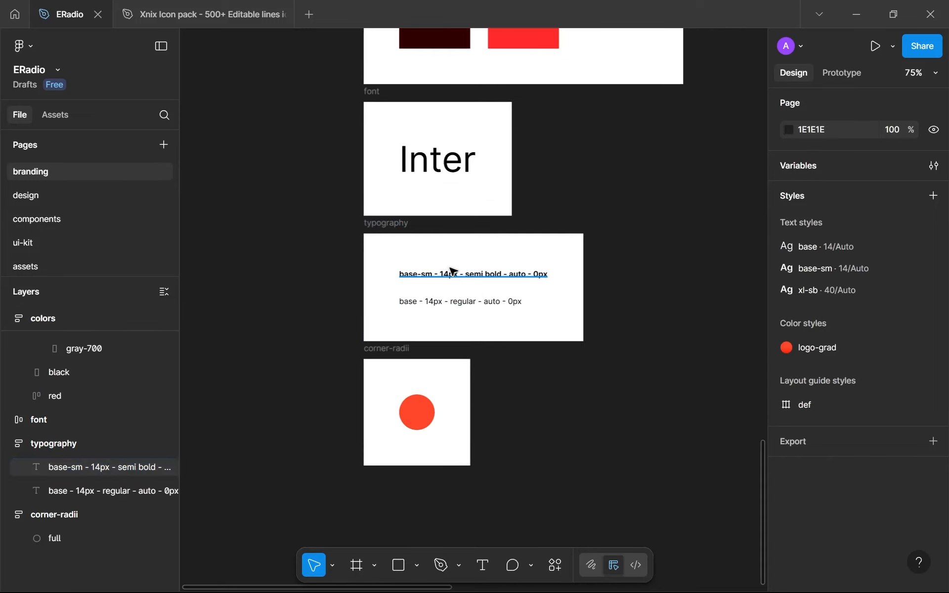
key(ctrl+f)
click(164, 118)
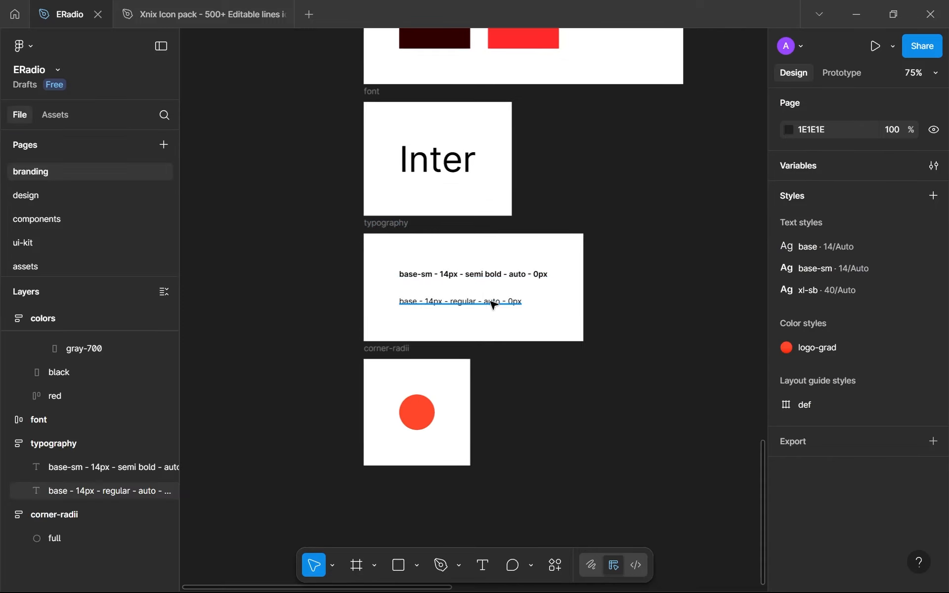
Edit the semi bold entry in the typography section to read "base-sb - 14px - semi bold - auto - 0px"
click(428, 274)
scroll(429, 274, up, 4)
double_click(427, 271)
click(423, 270)
key(ctrl+shift+Right)
key(shift+Left)
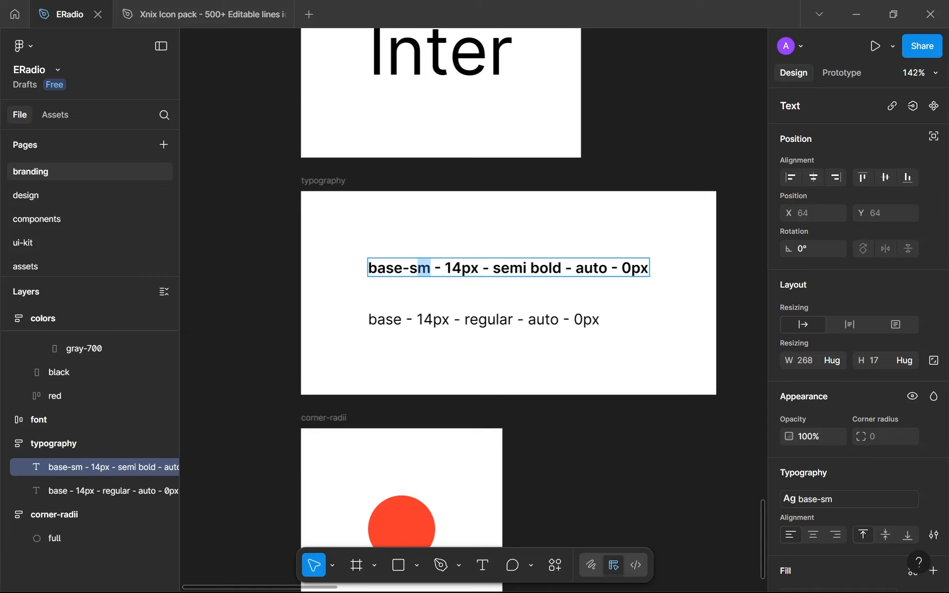
text(b)
key(Escape)
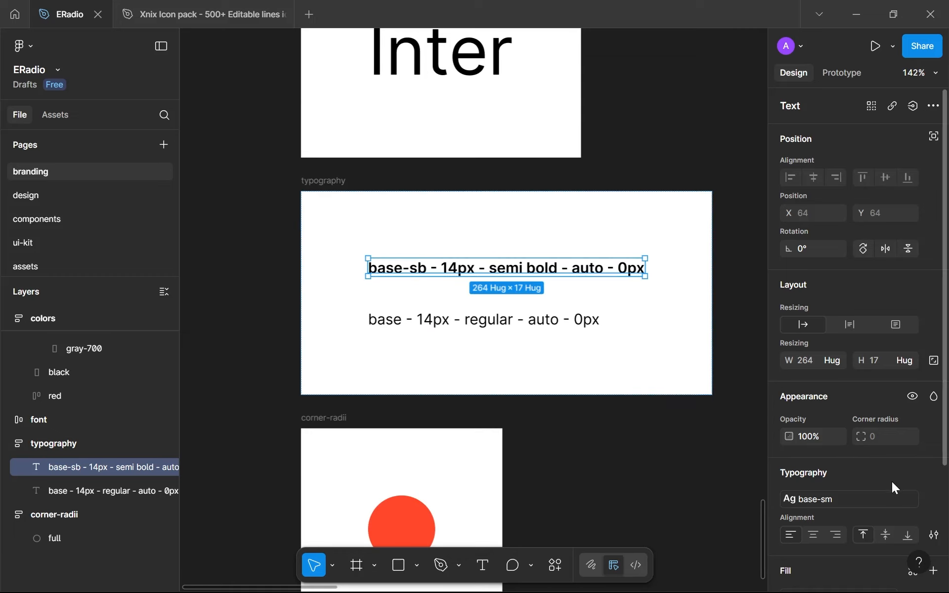
Rename the text style base-sm to base-sb
click(879, 499)
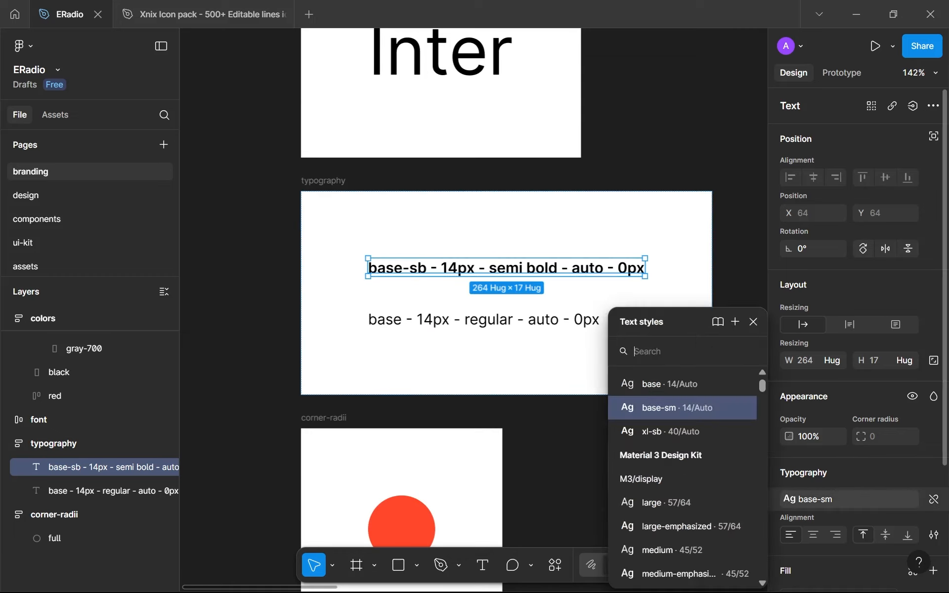
right_click(698, 405)
click(740, 415)
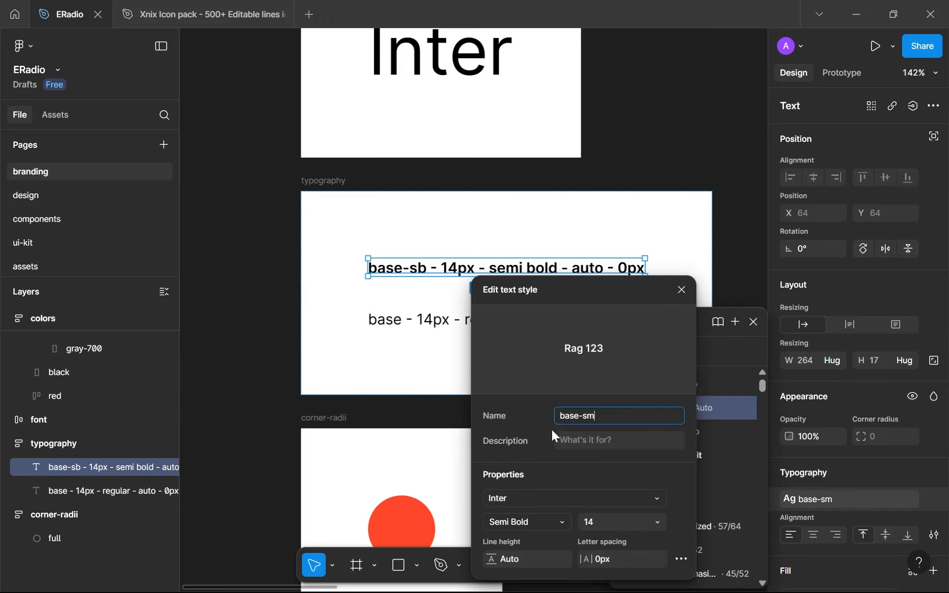
key(Return)
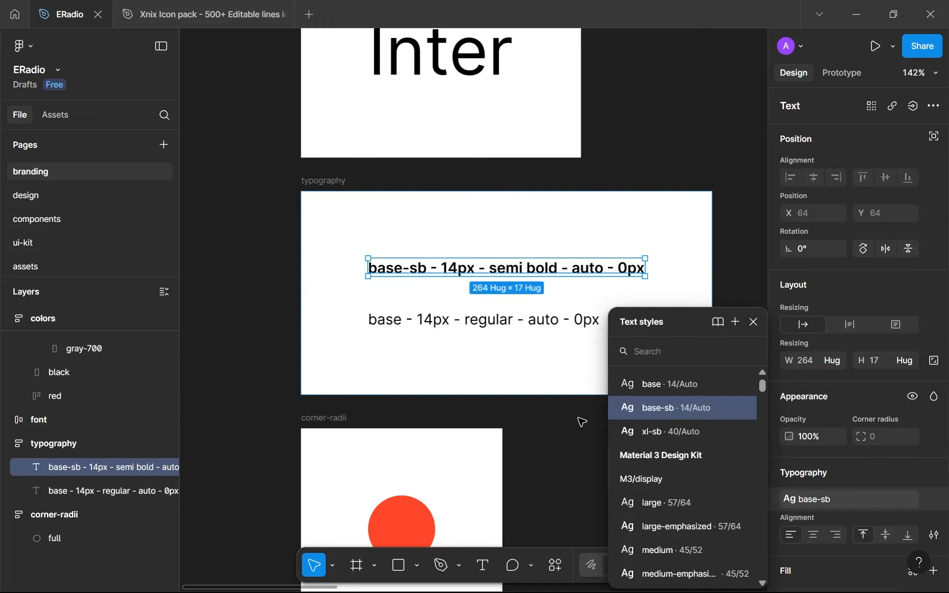
Duplicate the base-sb entry in the typography section and apply the xl-sb text style to the upper copy
click(582, 422)
click(529, 270)
key(ctrl+d)
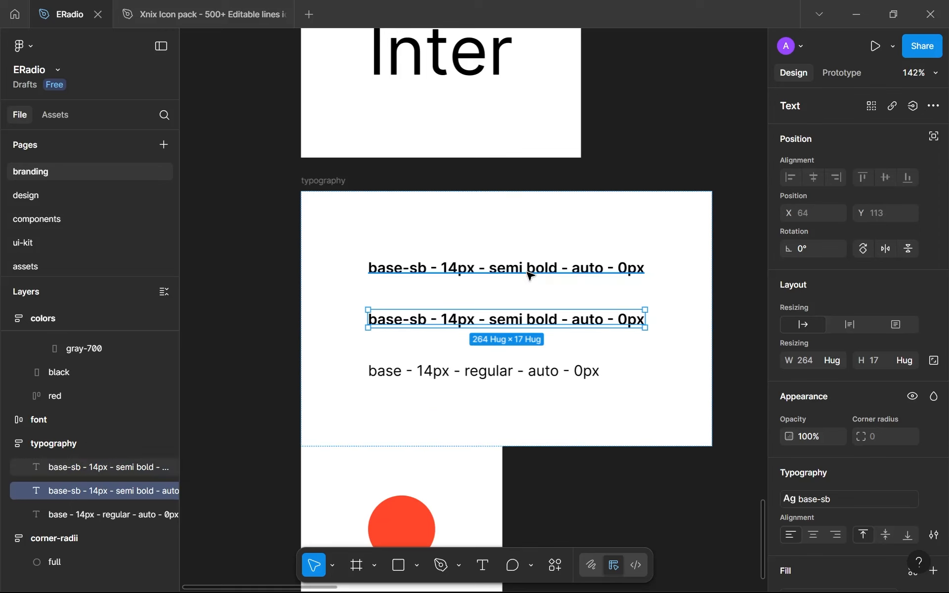
click(528, 272)
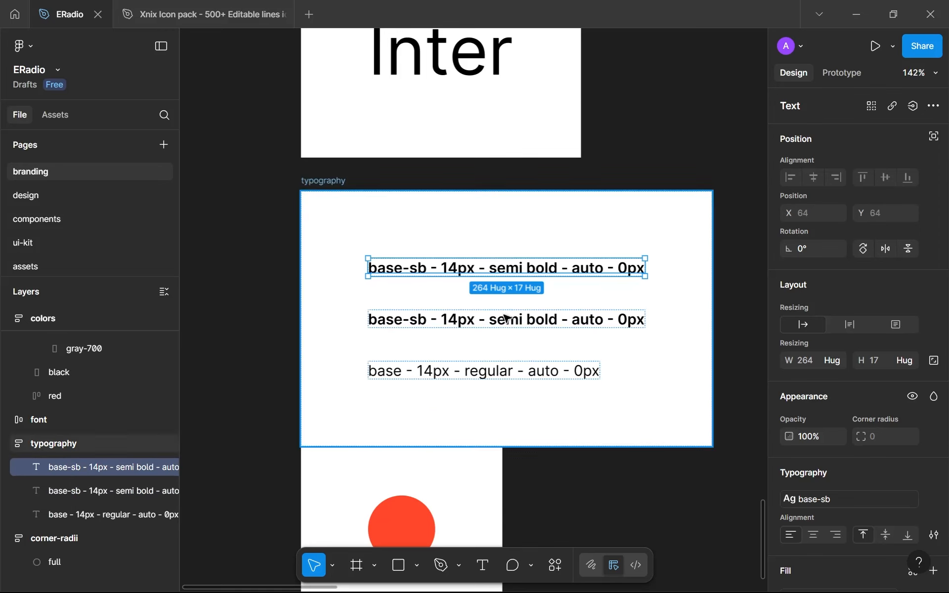
click(840, 494)
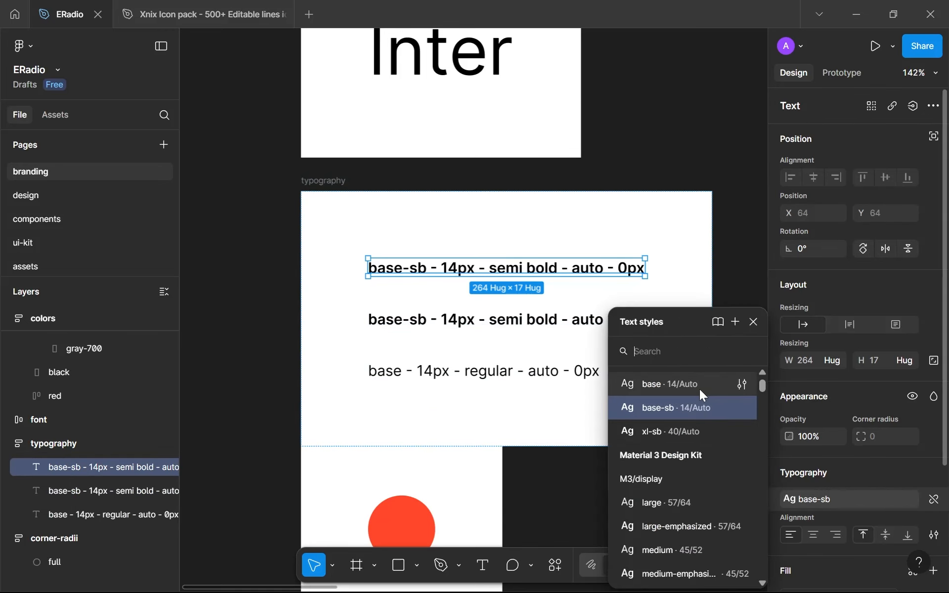
click(696, 426)
Edit the uppermost typography entry to read "xl-sb - 40px - semi bold - auto - 0px"
key(Return)
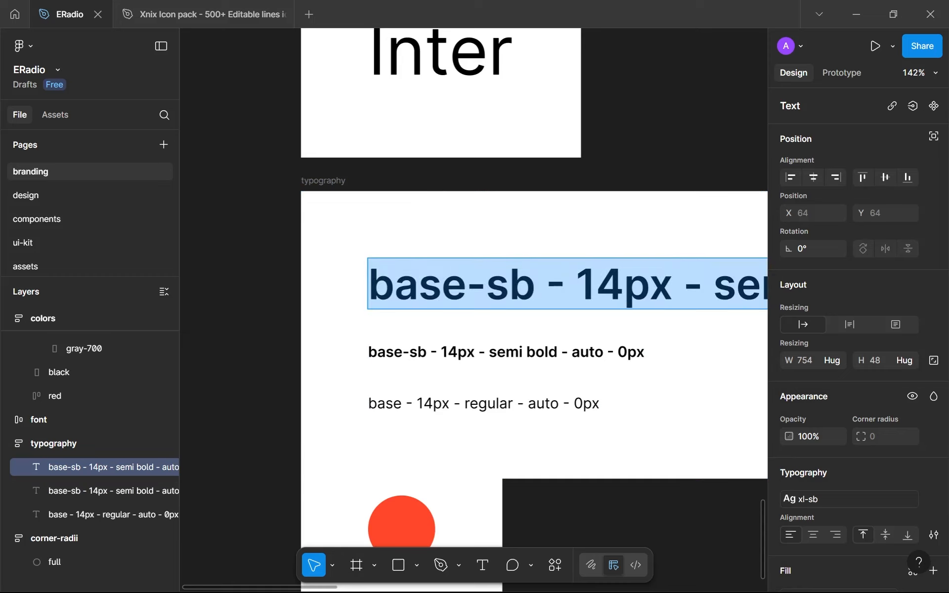
drag(467, 285, 274, 283)
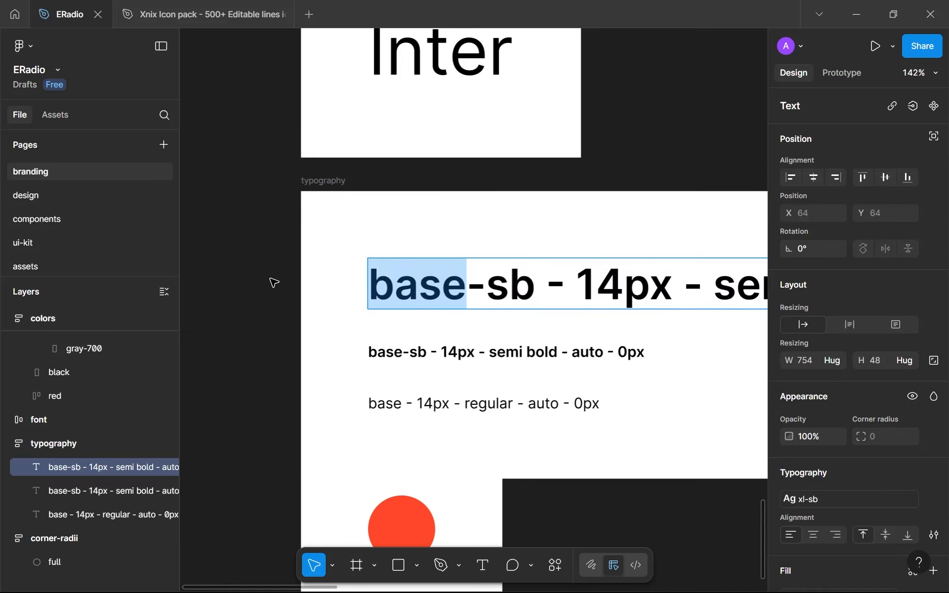
text(xl)
drag(560, 285, 515, 285)
text(40)
key(Escape)
Move the corner-radii frame down so it sits just below the enlarged typography frame
scroll(619, 334, down, 5)
scroll(566, 376, up, 5)
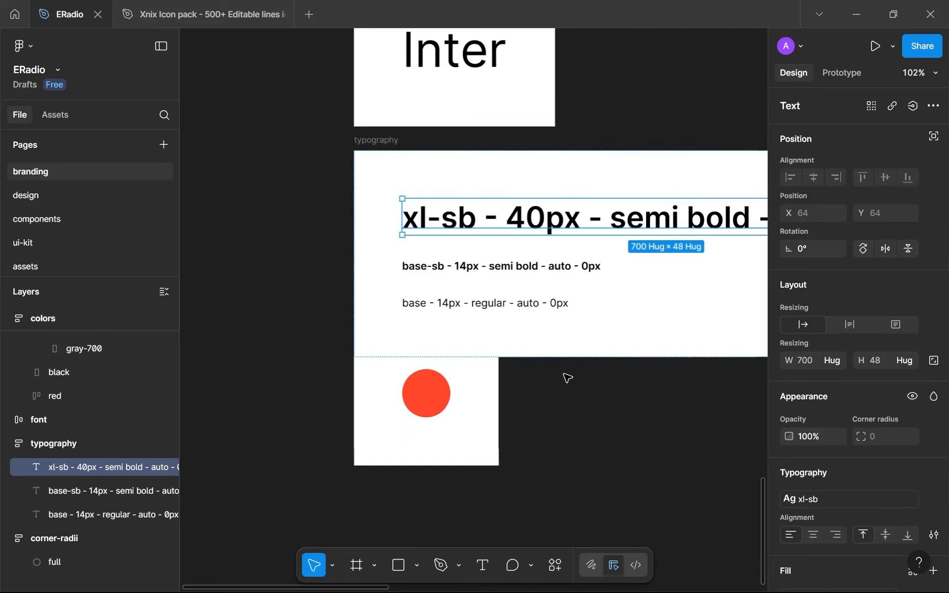
click(360, 398)
drag(376, 314, 377, 382)
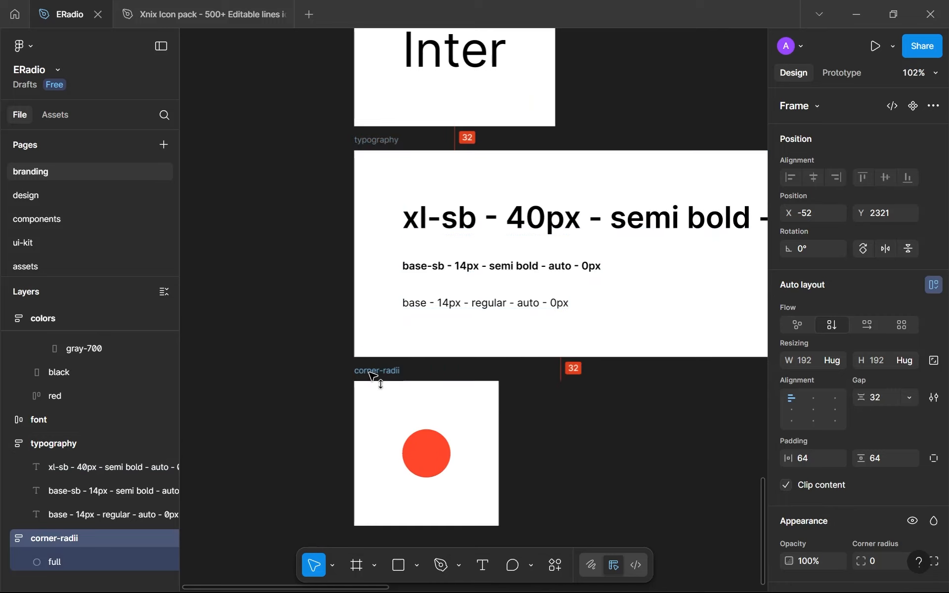
click(523, 408)
scroll(523, 409, down, 3)
scroll(491, 444, down, 3)
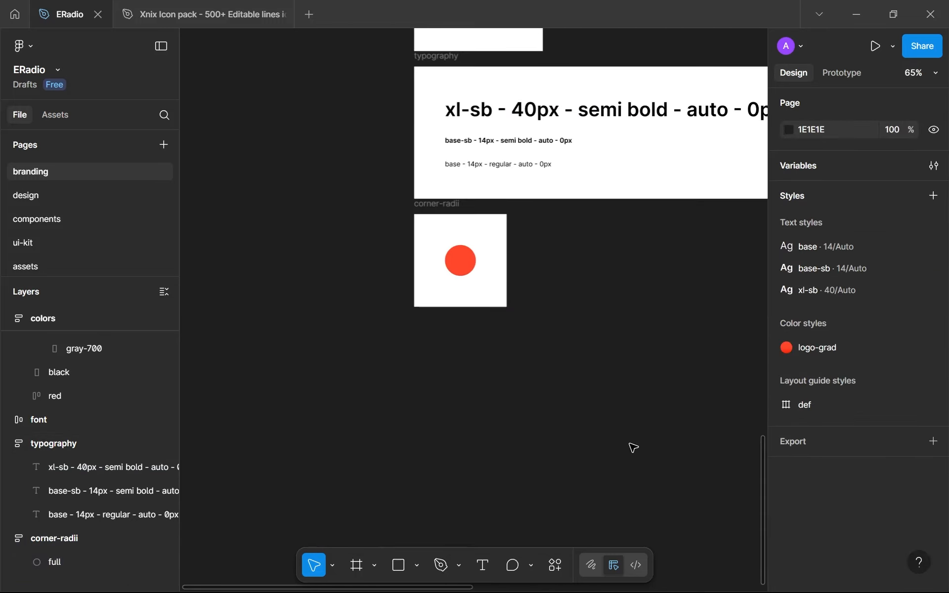
scroll(471, 227, down, 1)
Return to the design page and bring up the home screen with its "Listen to what you want" heading
click(79, 194)
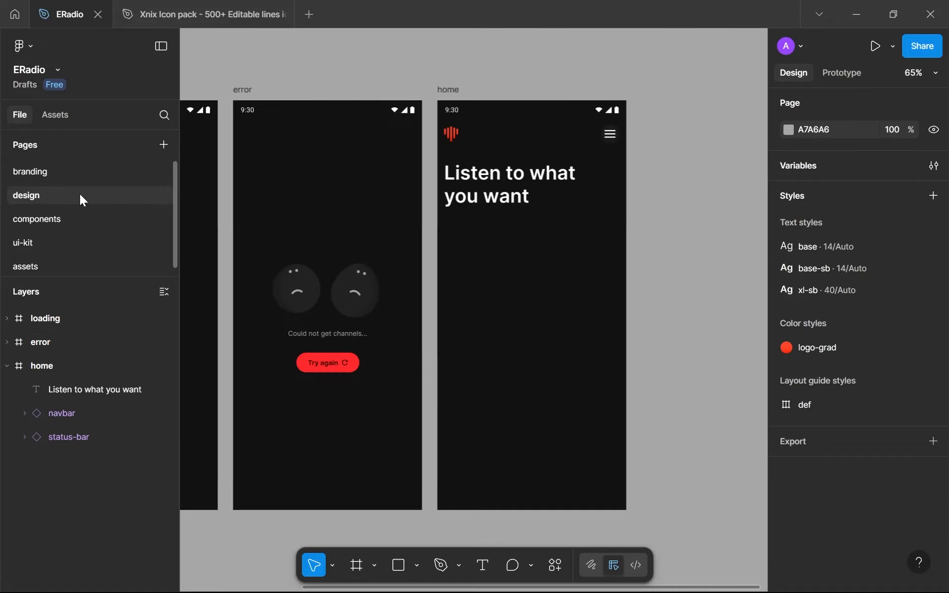
scroll(539, 208, up, 5)
click(497, 194)
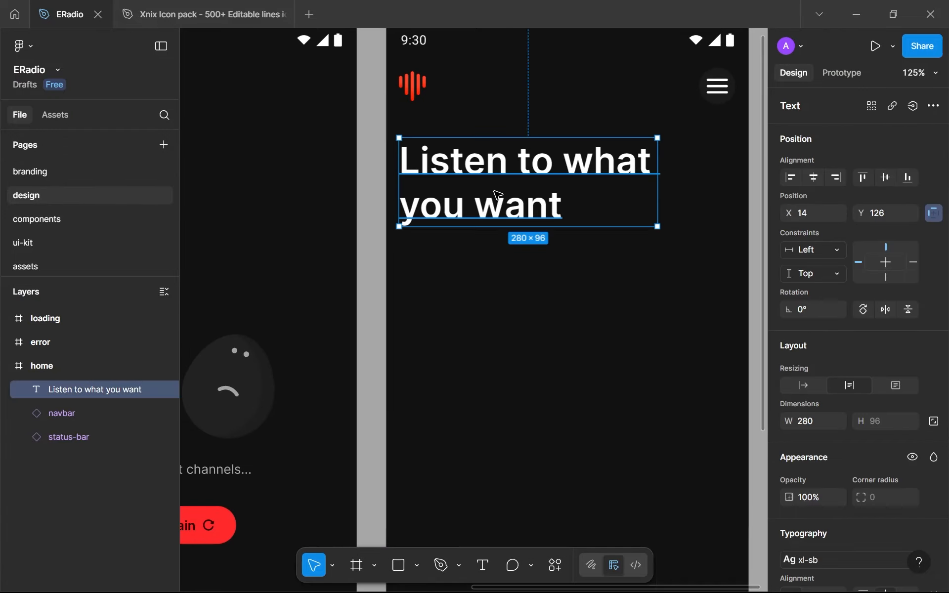
scroll(836, 339, down, 4)
click(456, 346)
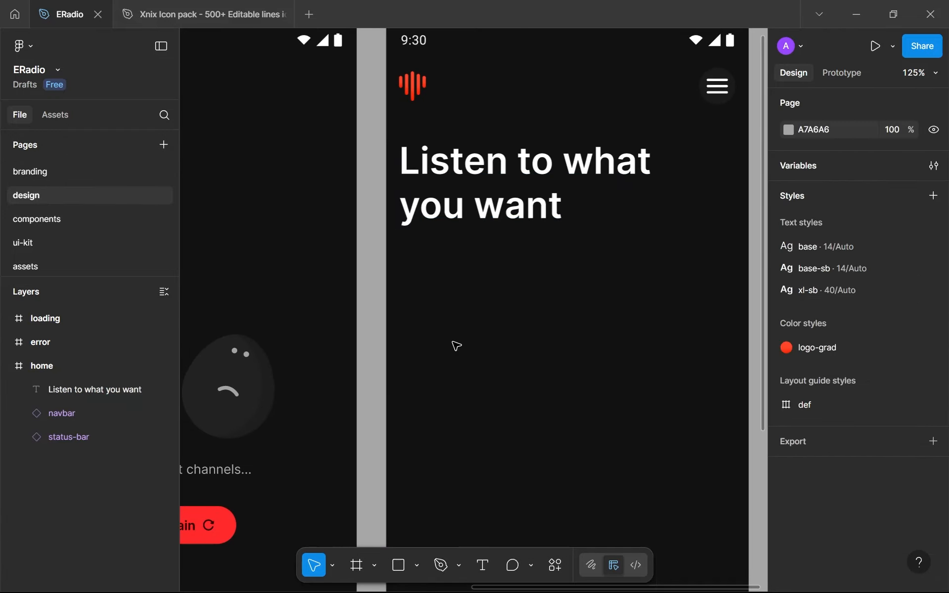
scroll(456, 345, down, 5)
scroll(464, 349, up, 3)
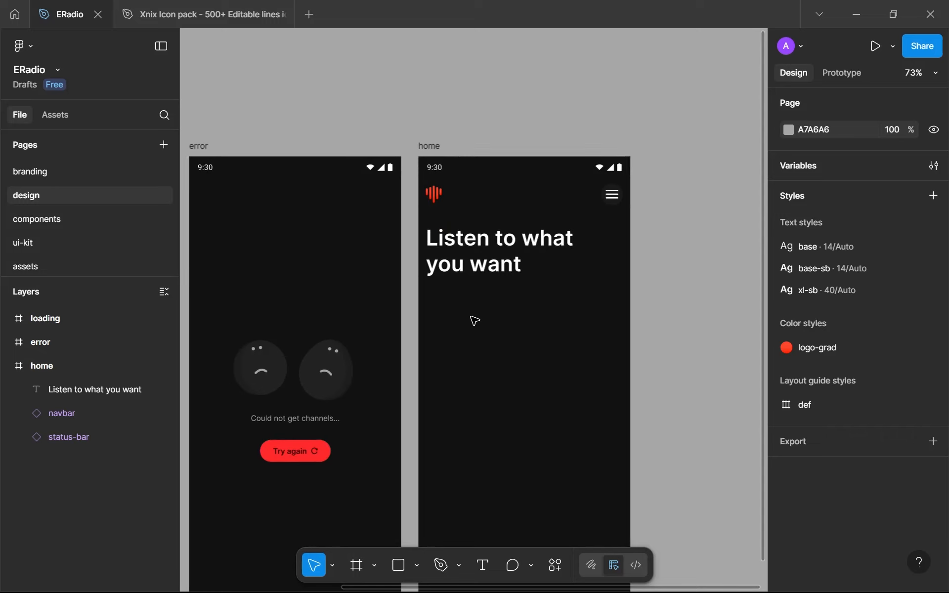
scroll(472, 319, up, 1)
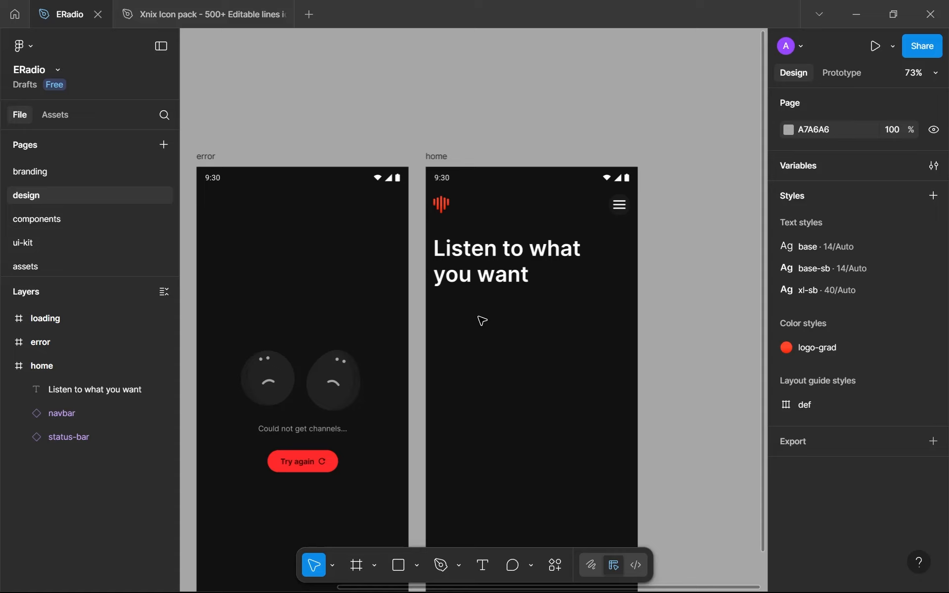
Add an "Ethiopia" text label below the "Listen to what you want" heading on the home screen
drag(466, 312, 495, 245)
scroll(584, 296, up, 1)
scroll(591, 300, up, 3)
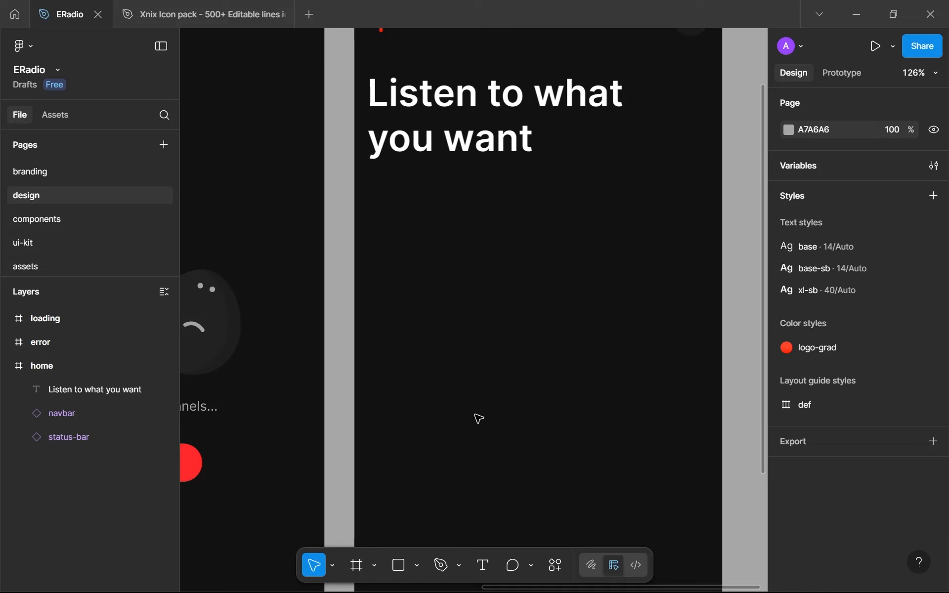
key(t)
click(435, 259)
scroll(484, 286, up, 5)
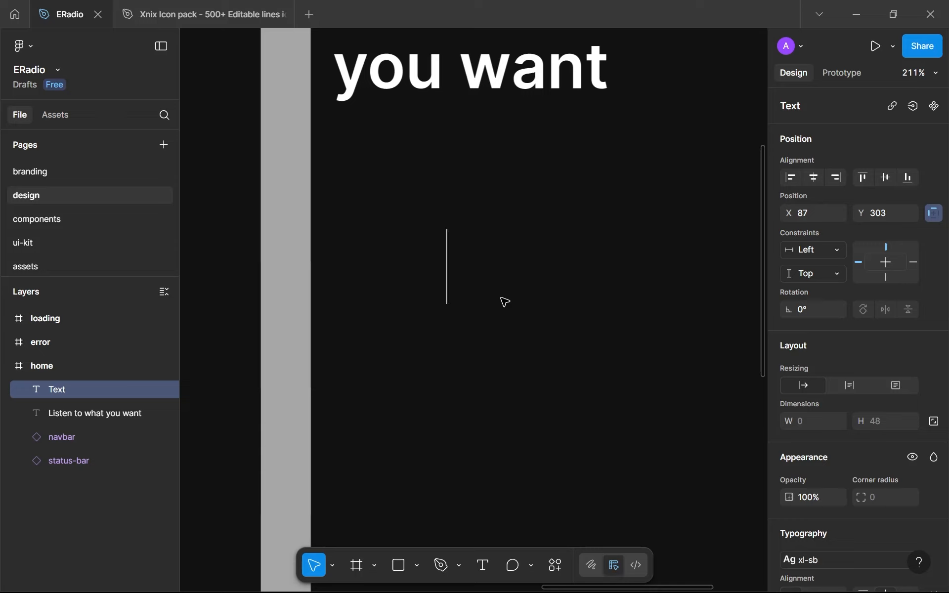
text(Ethiopia)
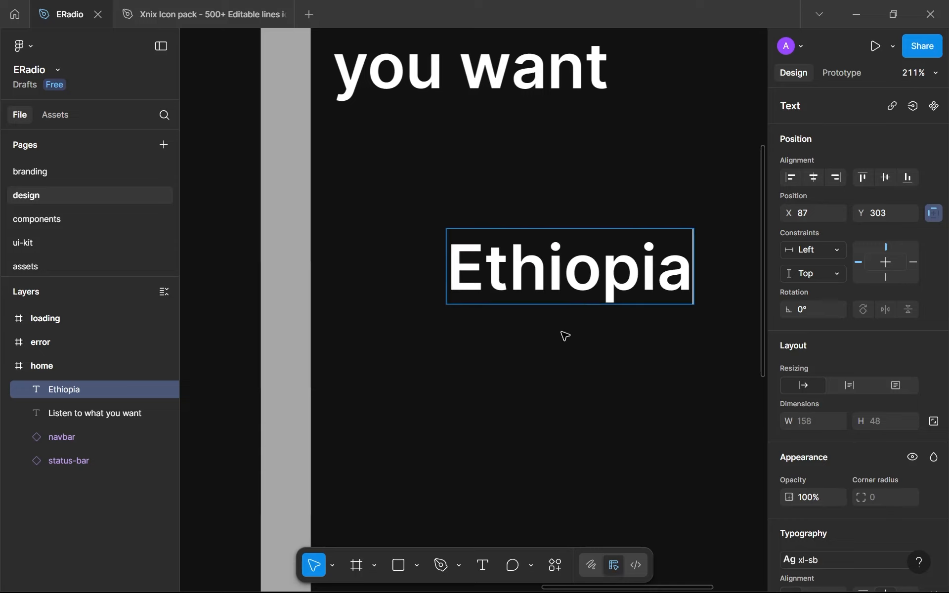
key(Escape)
Try "UK" as the country label's text and restore it to "Ethiopia"
double_click(576, 246)
text(UK)
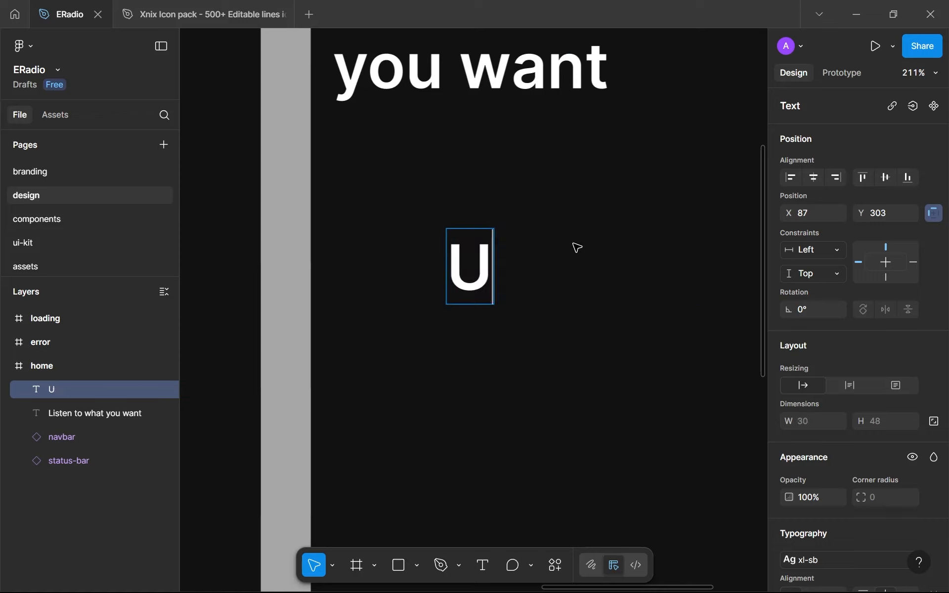
key(BackSpace)
key(BackSpace)
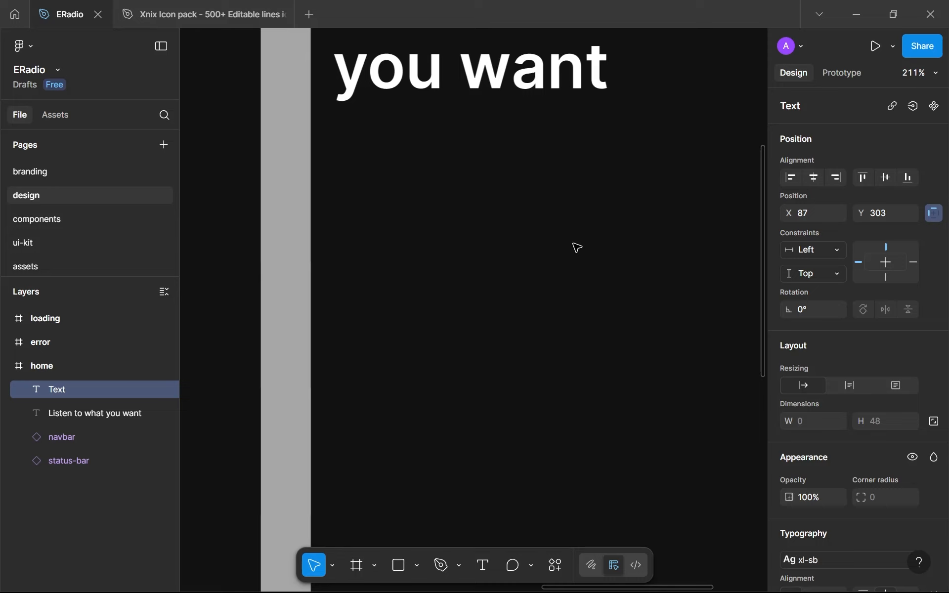
text(Ethiopia)
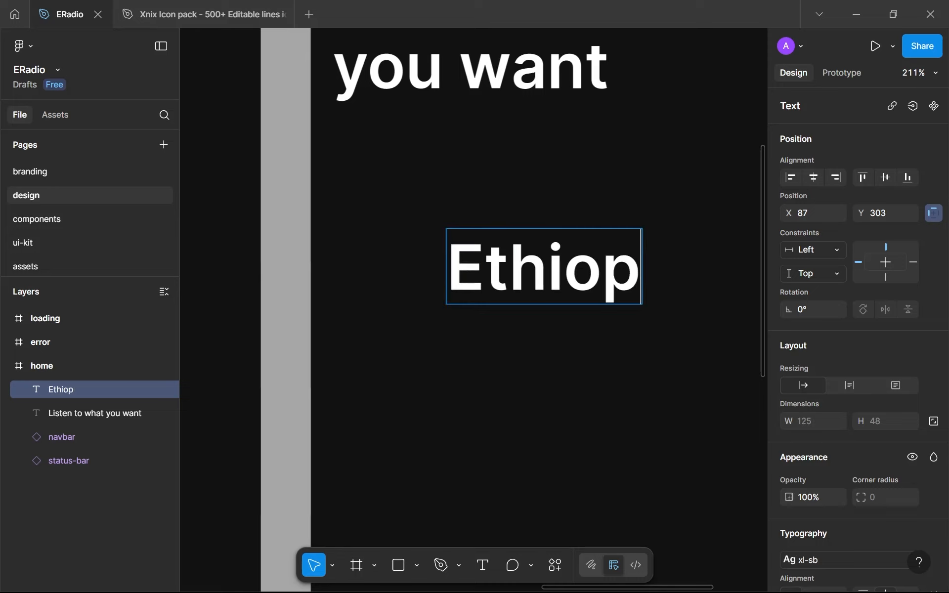
key(Escape)
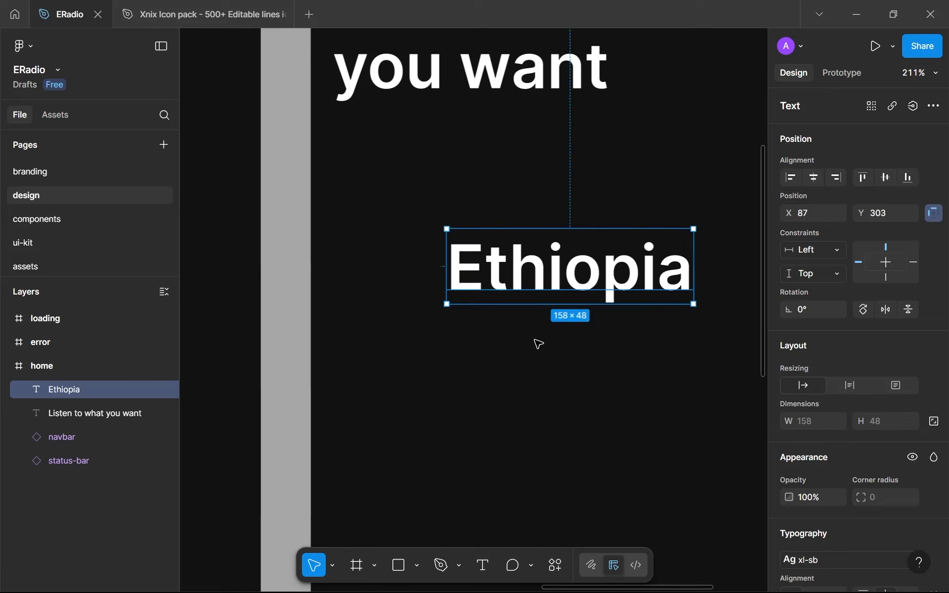
Apply the base text style to the "Ethiopia" label
scroll(864, 412, down, 4)
click(834, 344)
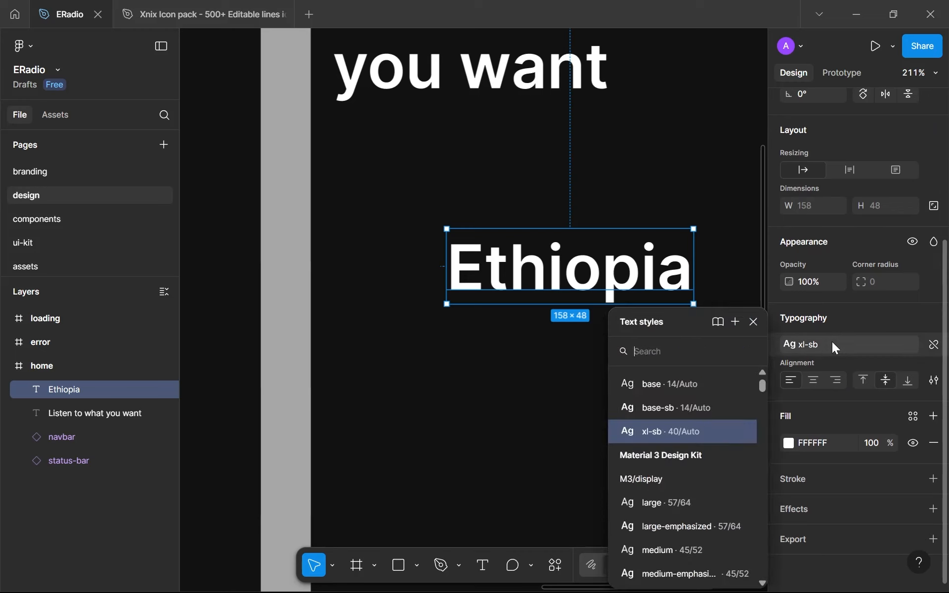
click(677, 393)
click(561, 345)
scroll(561, 346, down, 6)
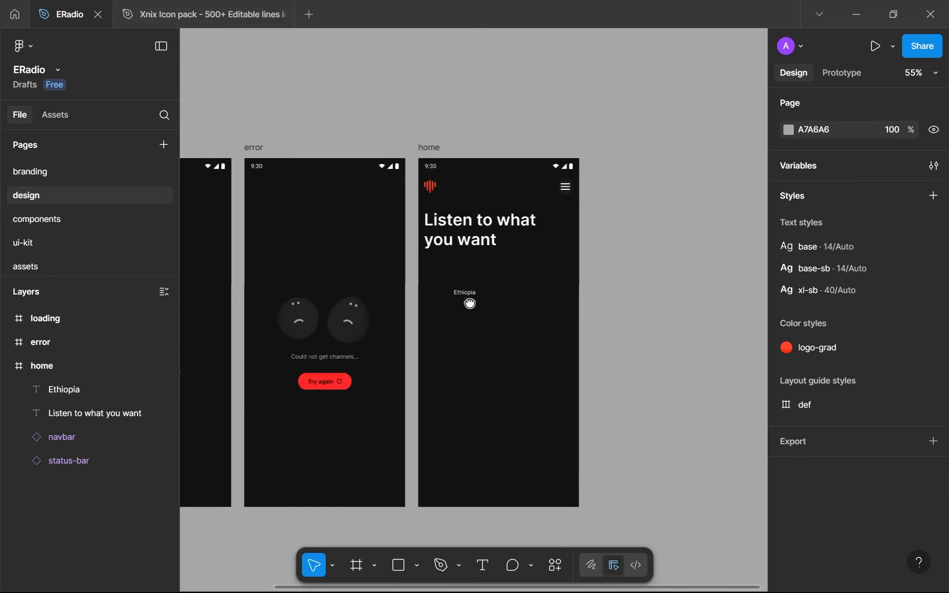
scroll(470, 303, up, 8)
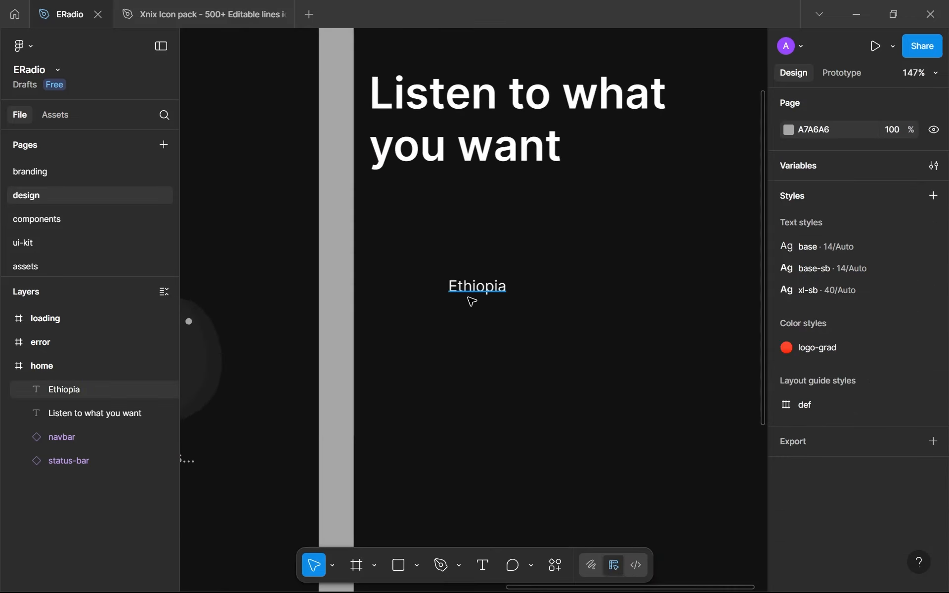
drag(502, 274, 506, 278)
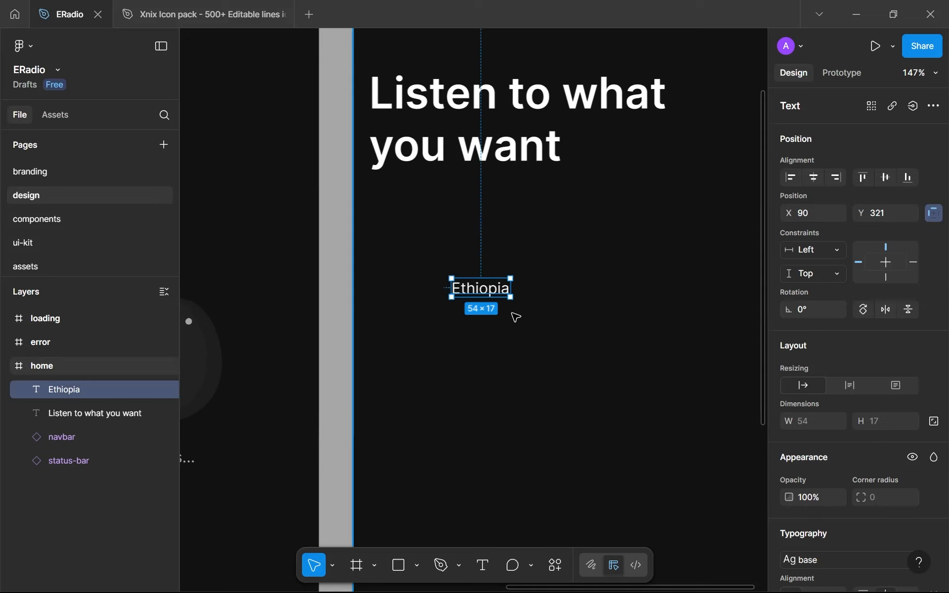
key(ctrl+z)
click(475, 287)
scroll(476, 430, down, 5)
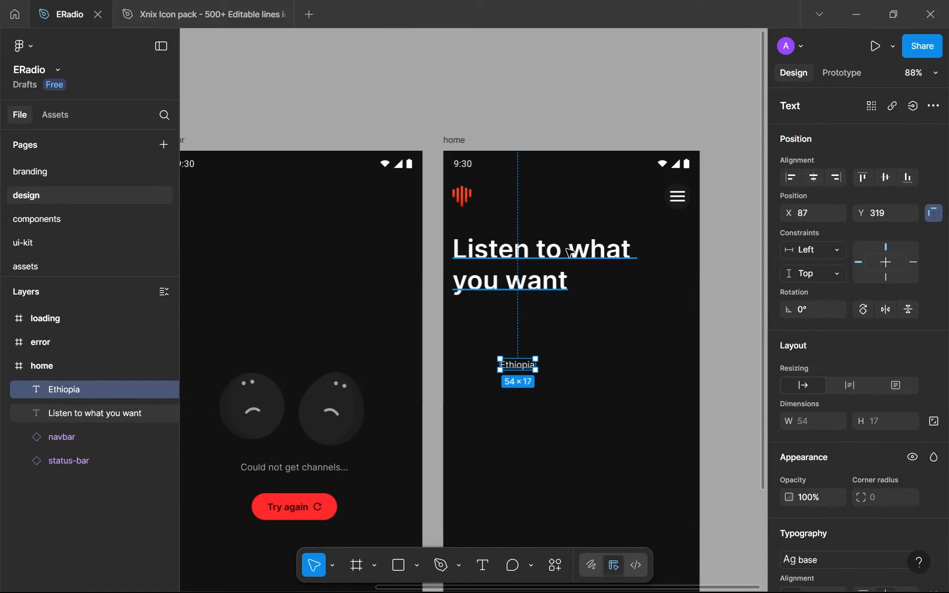
Switch to the Xnix icon pack file and copy the down-chevron vector from the Arrow section
click(211, 6)
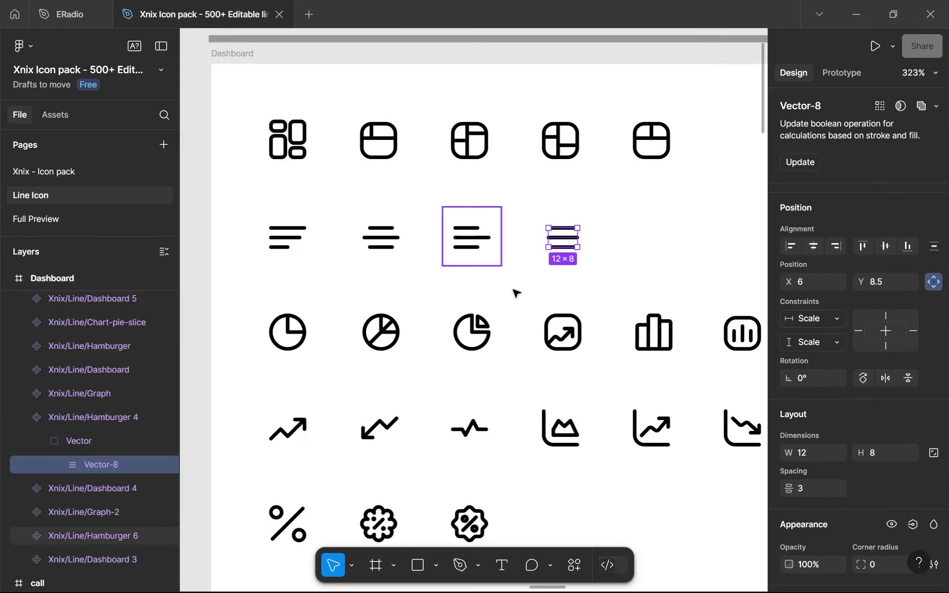
scroll(425, 294, down, 4)
scroll(424, 295, down, 10)
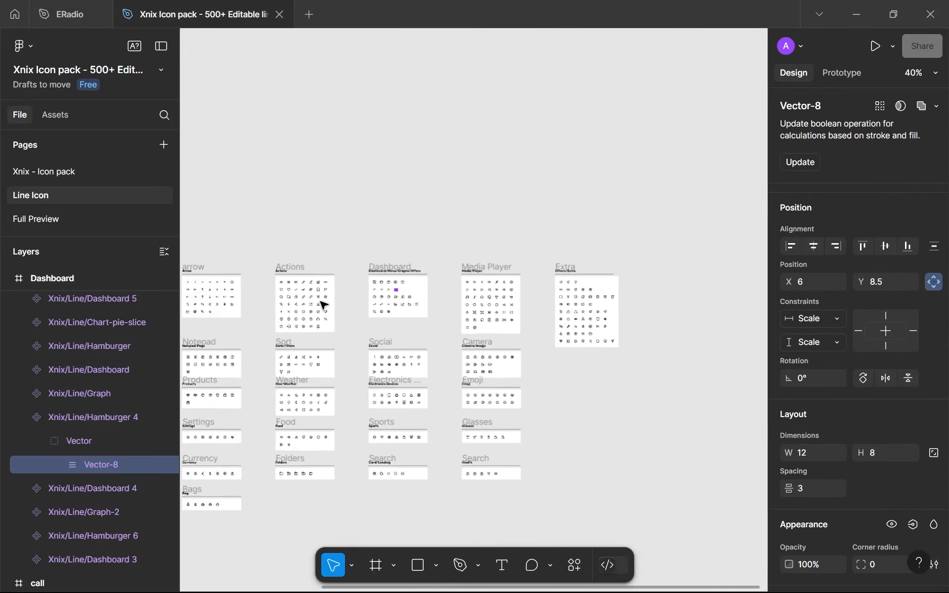
scroll(371, 287, up, 3)
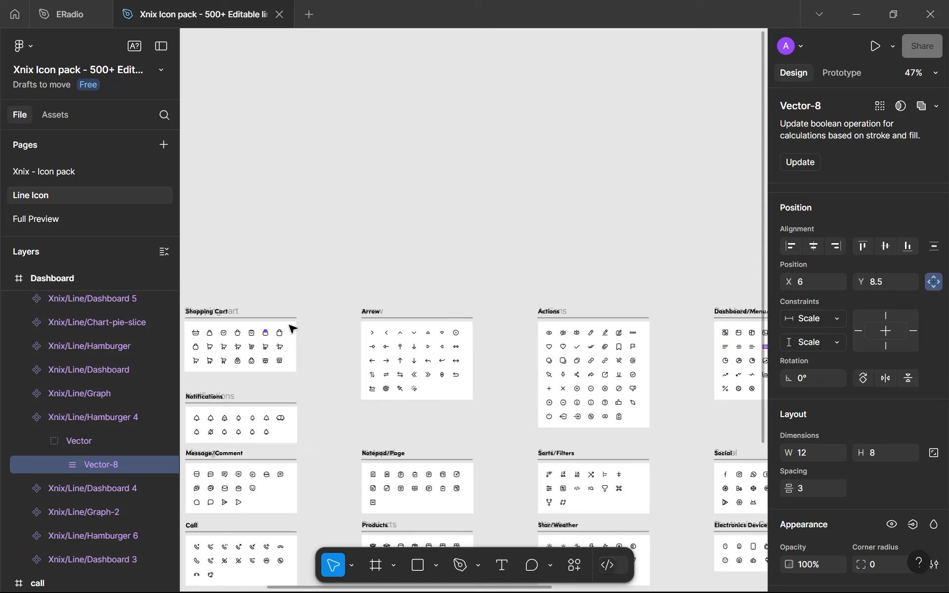
scroll(401, 343, up, 8)
scroll(450, 326, up, 1)
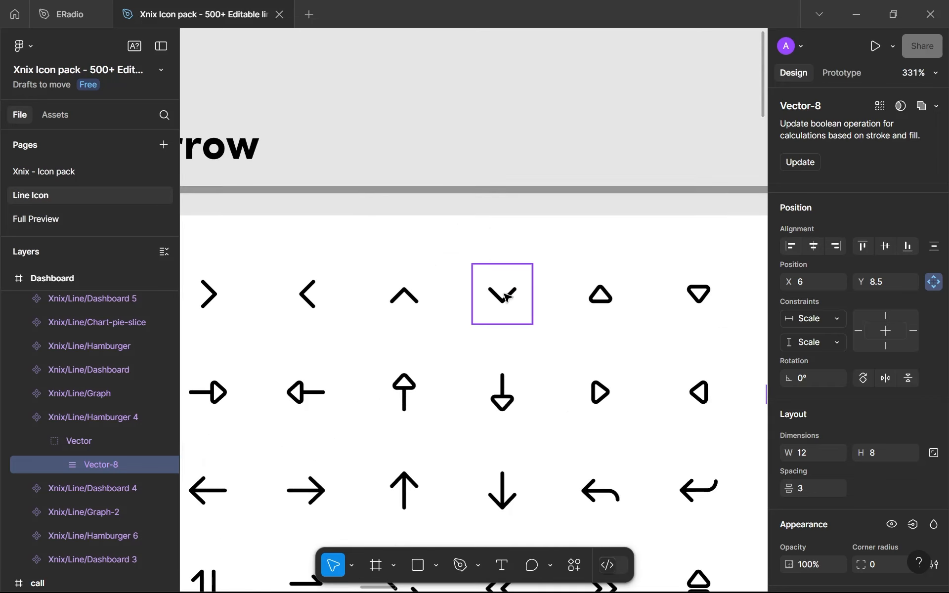
double_click(505, 296)
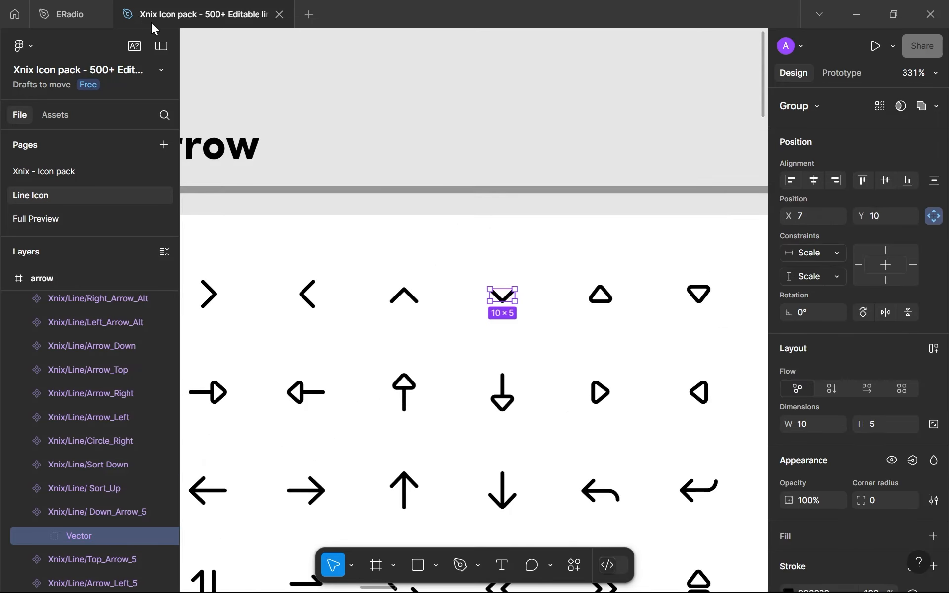
double_click(499, 295)
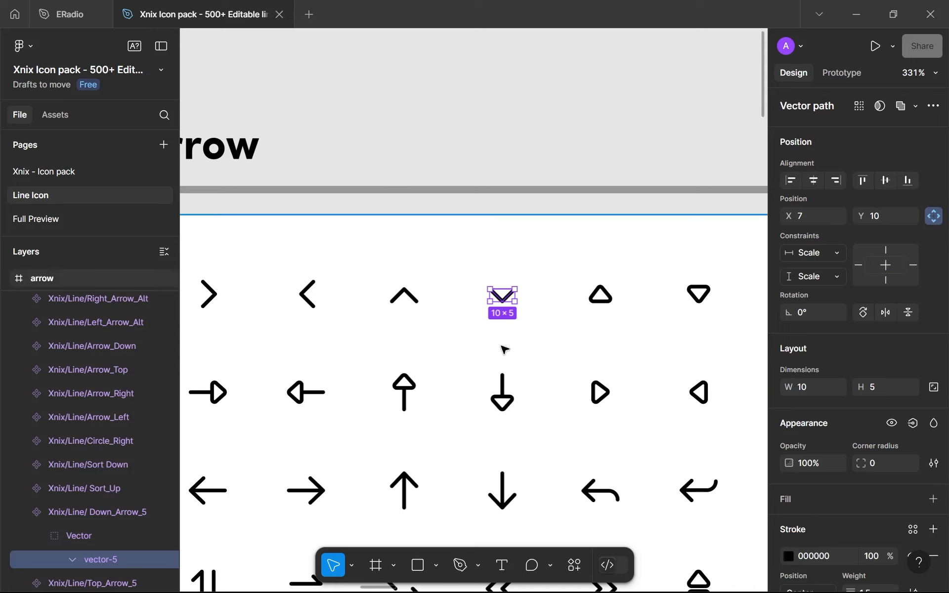
Return to the ERadio file and paste the chevron vector into the icons frame on the assets page
click(106, 5)
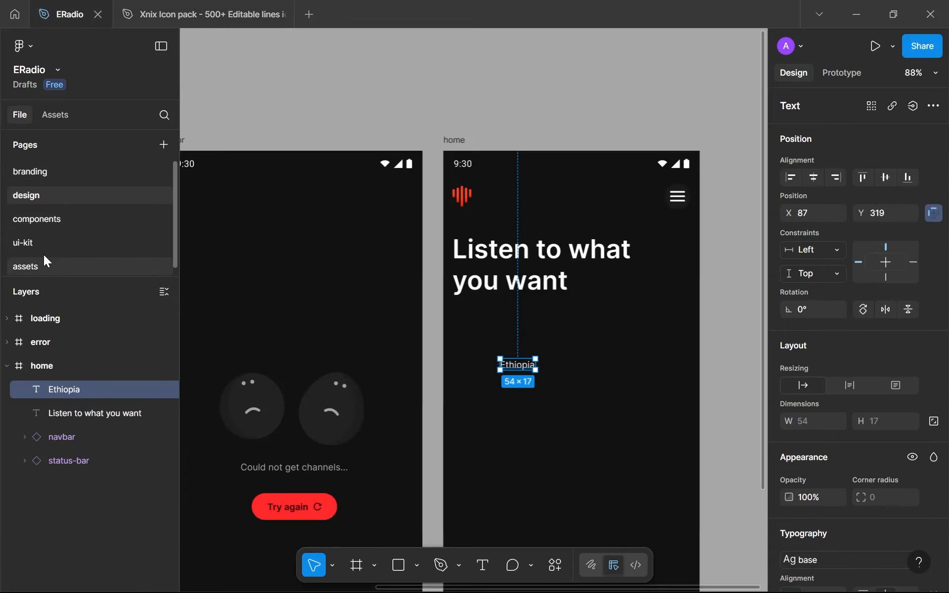
click(58, 267)
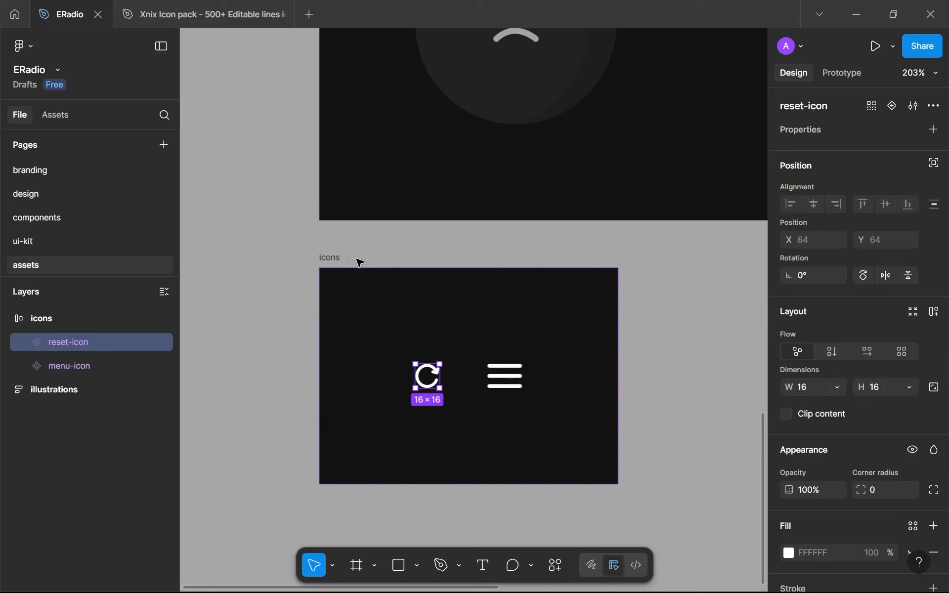
click(346, 259)
click(340, 261)
key(ctrl+v)
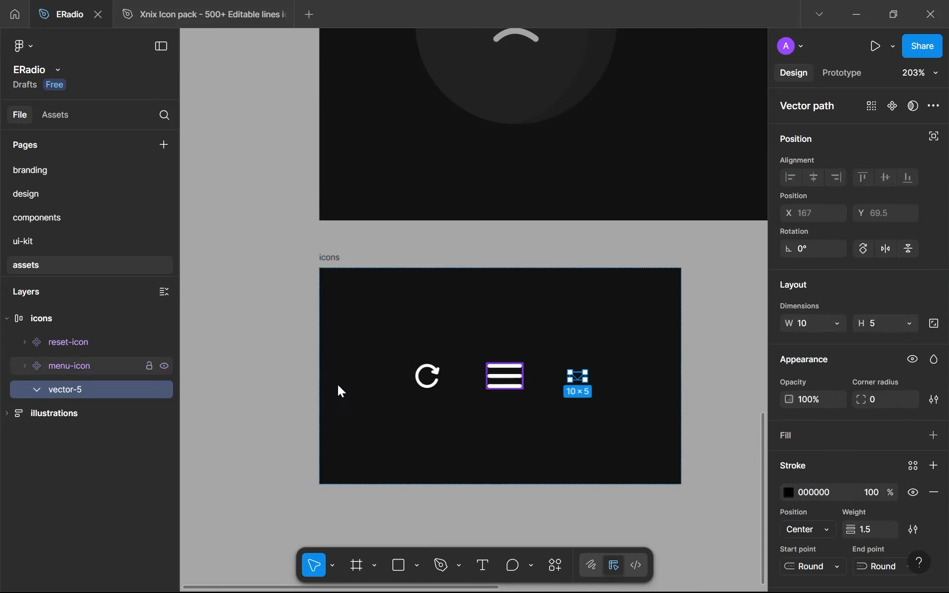
Outline the pasted chevron's stroke and apply the white library colour as its fill
key(ctrl+alt+o)
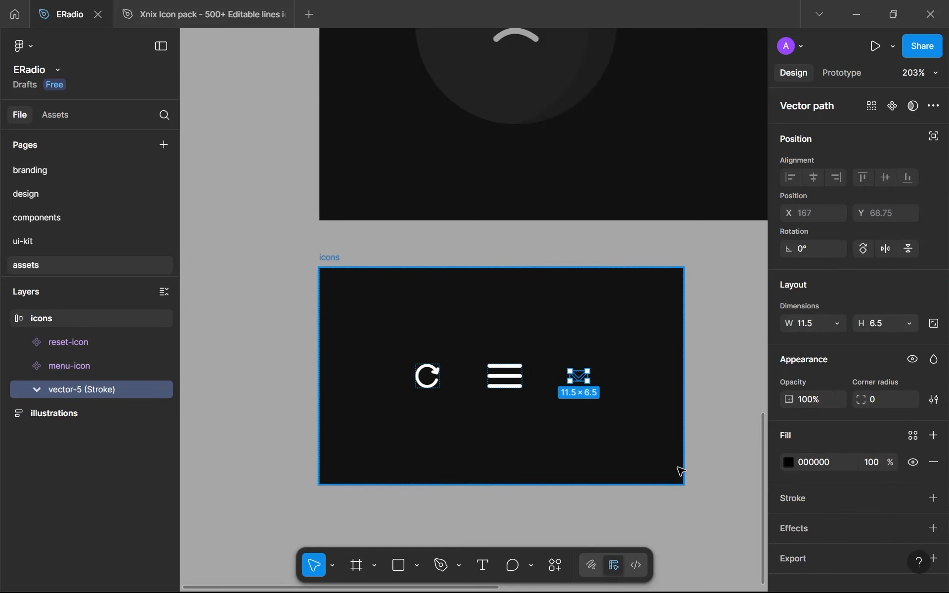
click(907, 439)
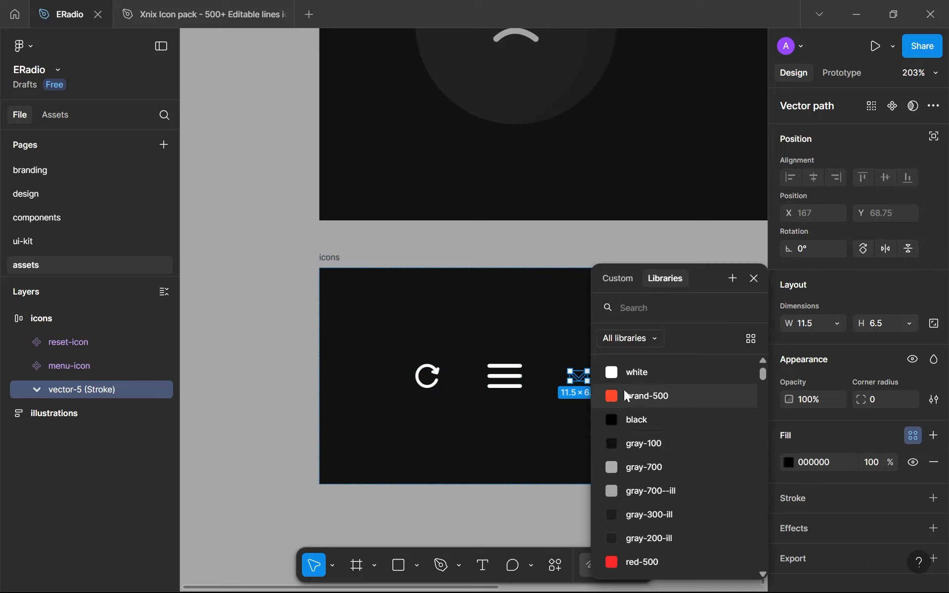
click(624, 372)
Lock the chevron's aspect ratio and set its height to 16
click(933, 323)
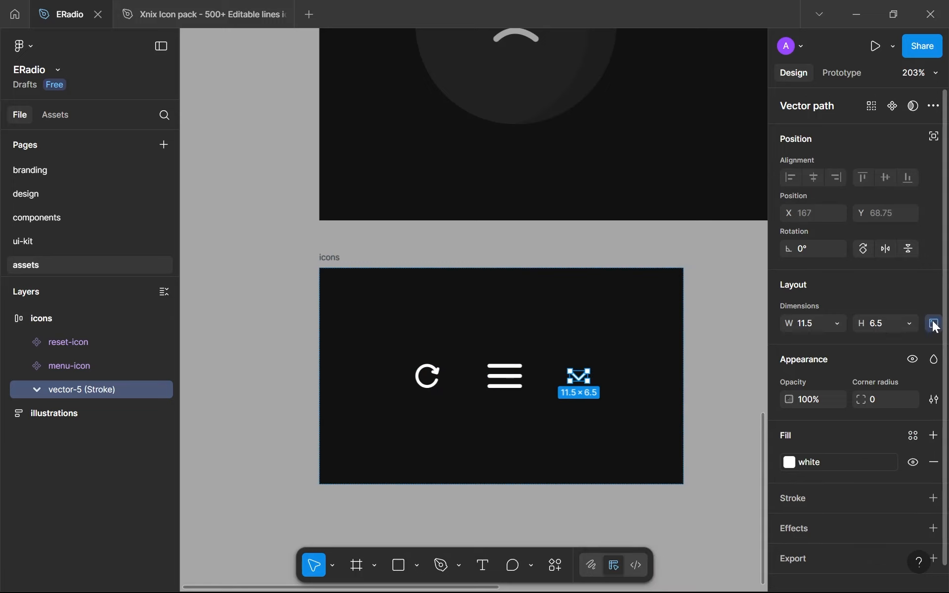
click(879, 328)
text(16)
key(Return)
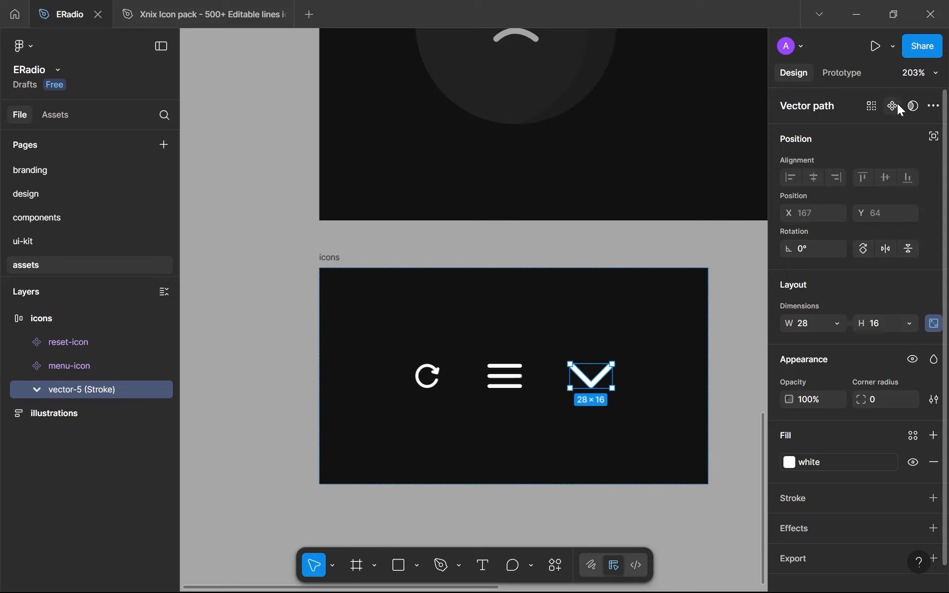
Rename the chevron vector "down-arrow-icon" and turn it into a component
double_click(61, 396)
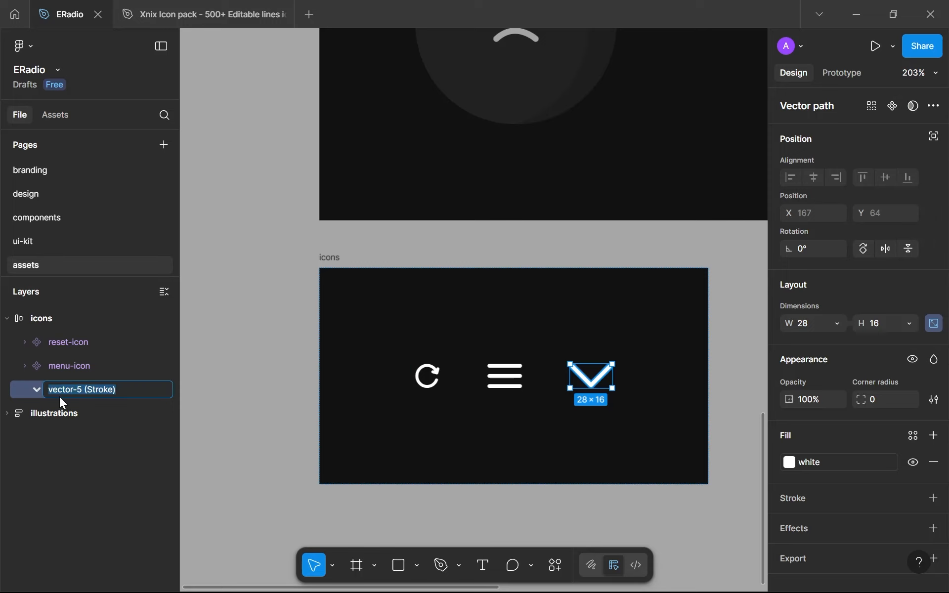
text(down-arrow-icon)
key(Return)
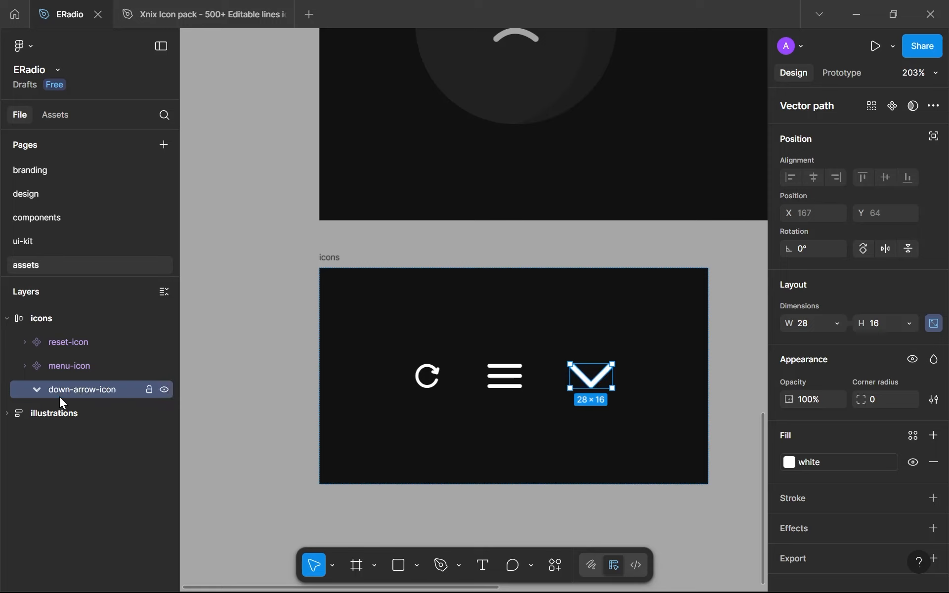
click(892, 105)
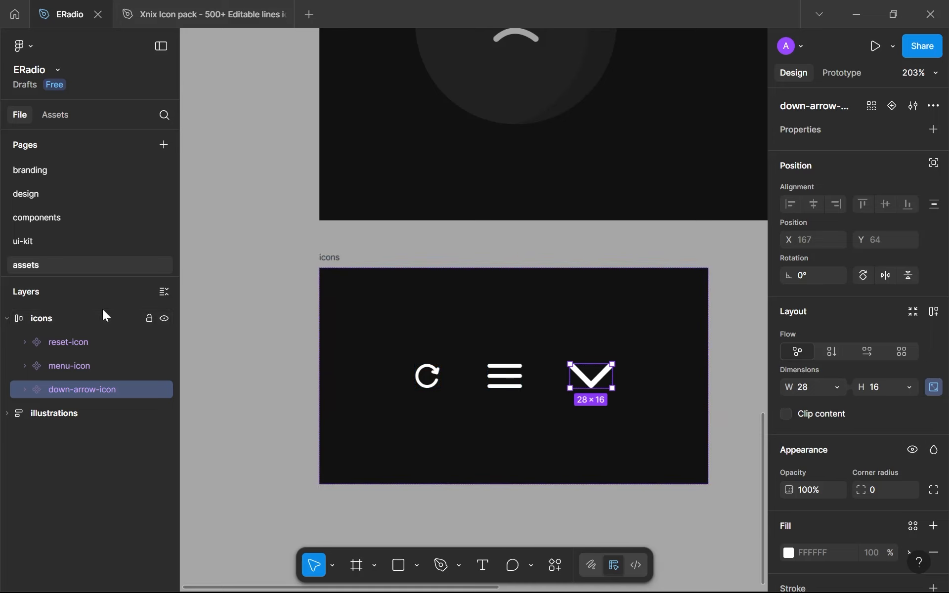
Paste an instance of the down-arrow-icon into the home screen on the design page and move it near the "Ethiopia" label
click(75, 198)
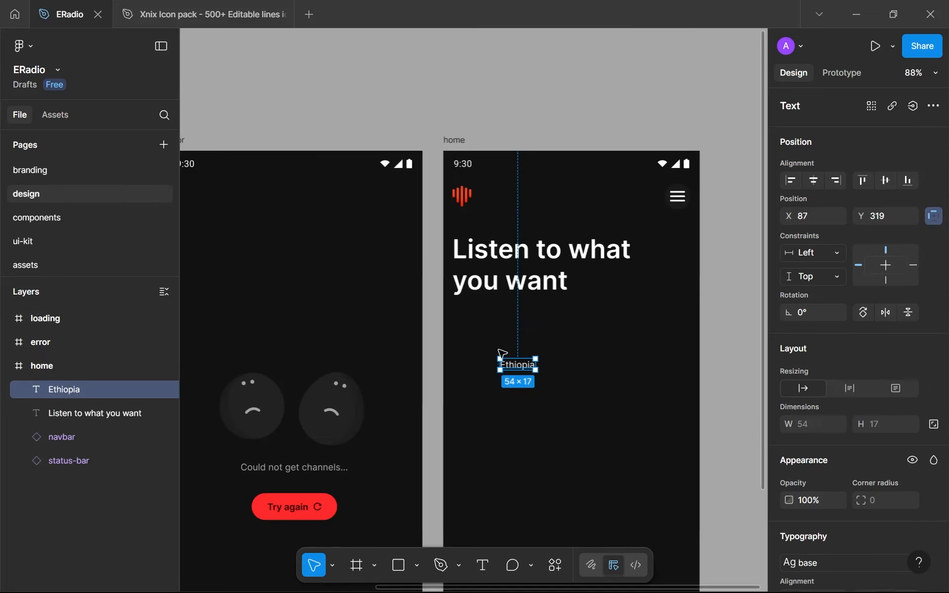
key(ctrl+v)
scroll(564, 371, up, 5)
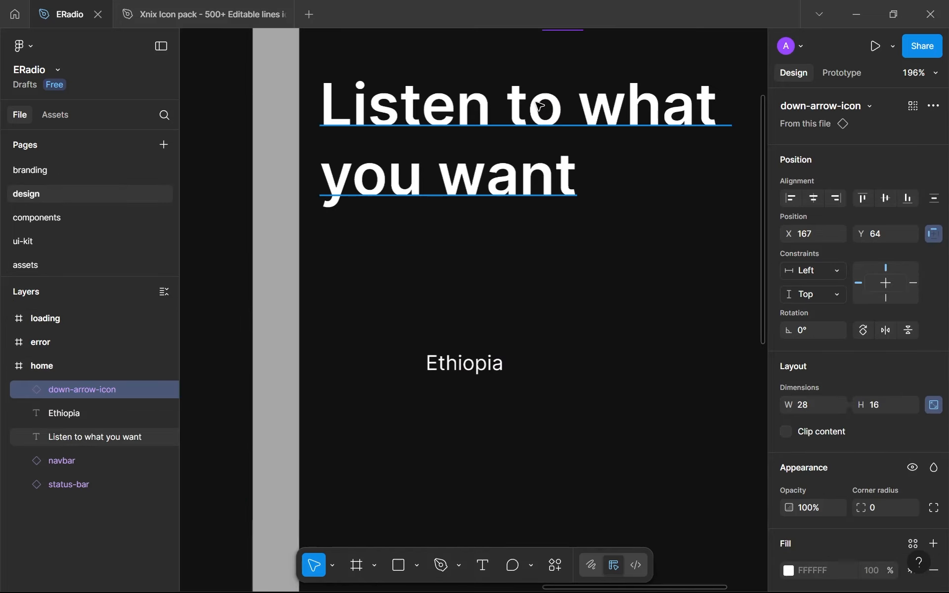
drag(556, 64, 559, 334)
Set the down-arrow-icon instance's height to 8 with its proportions locked
click(884, 411)
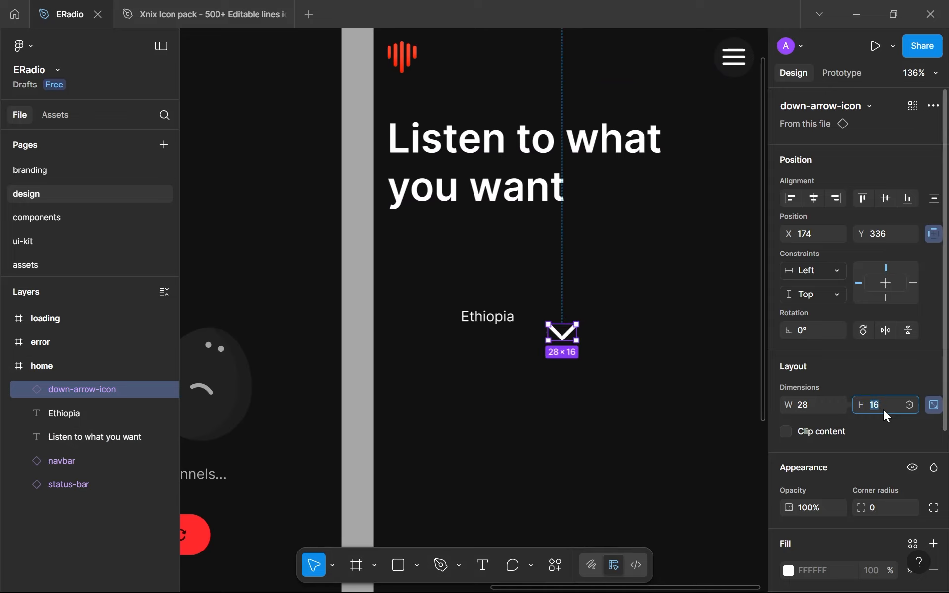
text(8)
key(Return)
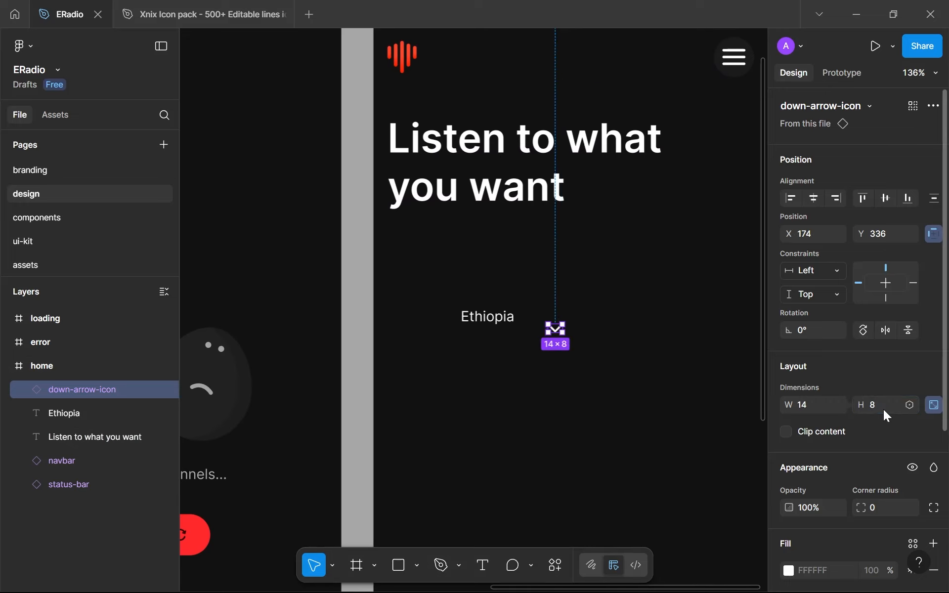
Place the down-arrow-icon just after the "Ethiopia" label, level with it, at about X 157, Y 324
click(663, 411)
scroll(591, 348, up, 5)
drag(496, 300, 458, 272)
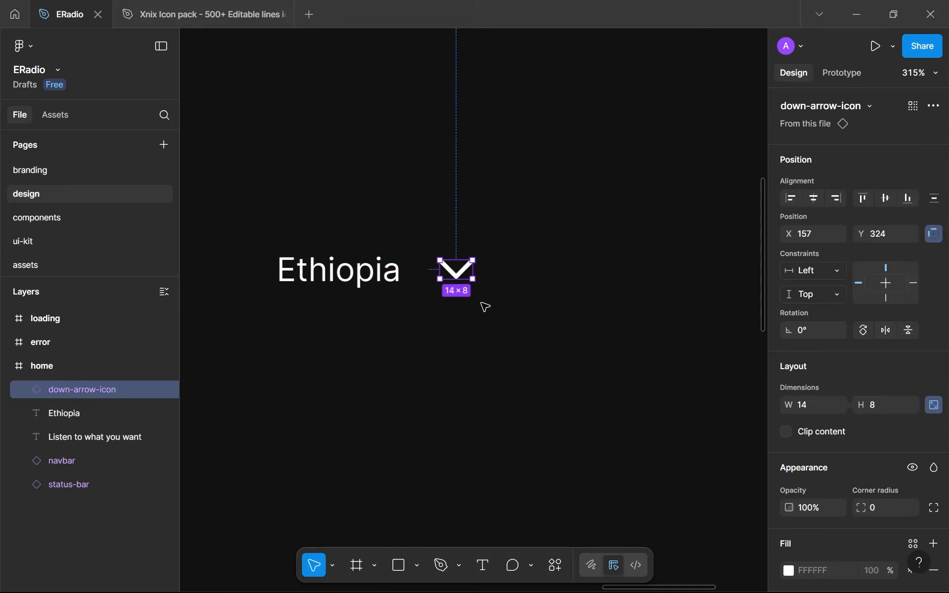
Reduce the down-arrow-icon instance to a height of 6 with its proportions locked
scroll(445, 275, up, 5)
click(893, 402)
text(6)
key(Return)
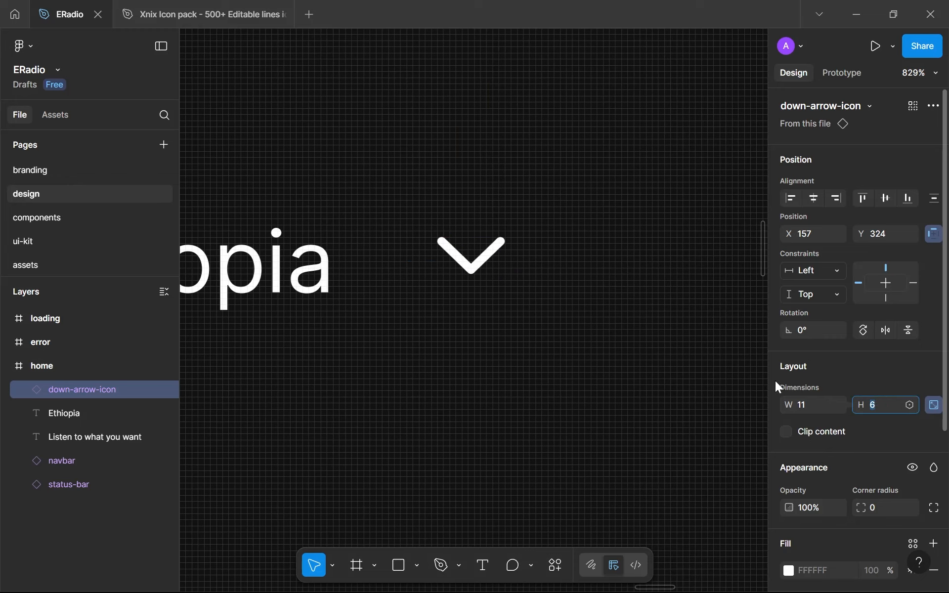
click(563, 403)
scroll(458, 375, down, 5)
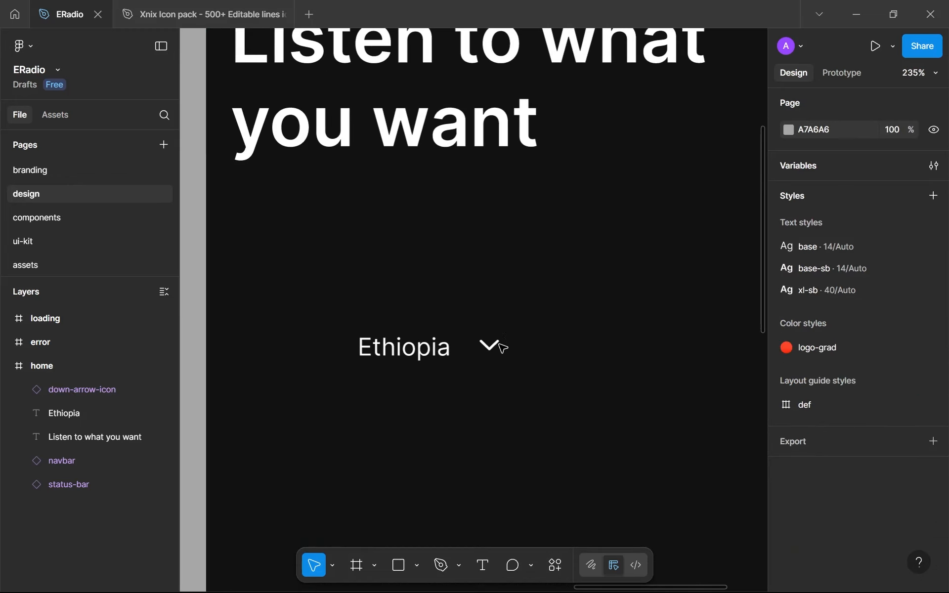
Wrap the "Ethiopia" label and the down-arrow icon in an auto layout frame and name it dropdown
drag(523, 381, 339, 261)
key(shift+a)
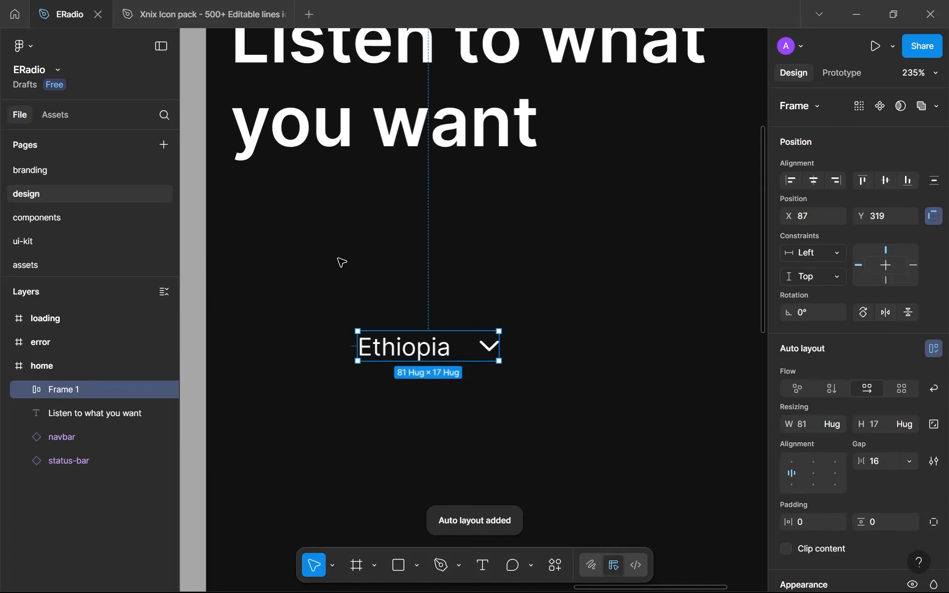
double_click(73, 388)
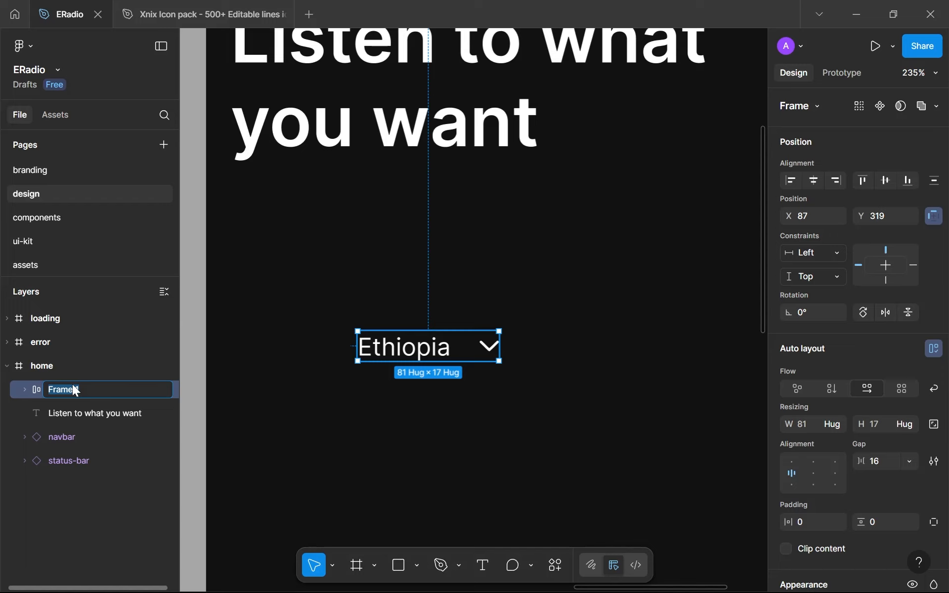
text(dropdown)
key(Return)
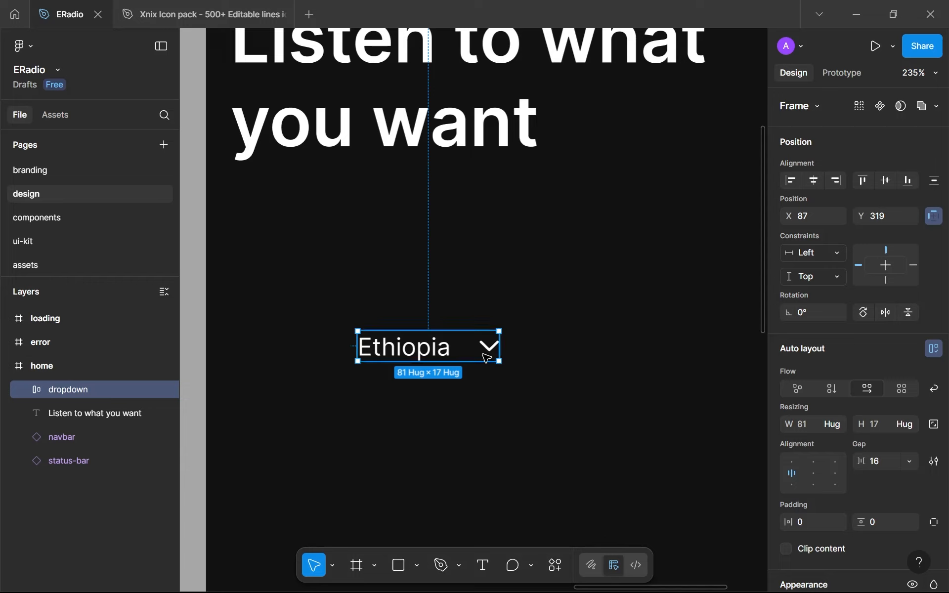
Set the dropdown frame's horizontal and vertical padding to 16 and its gap to 48
click(820, 527)
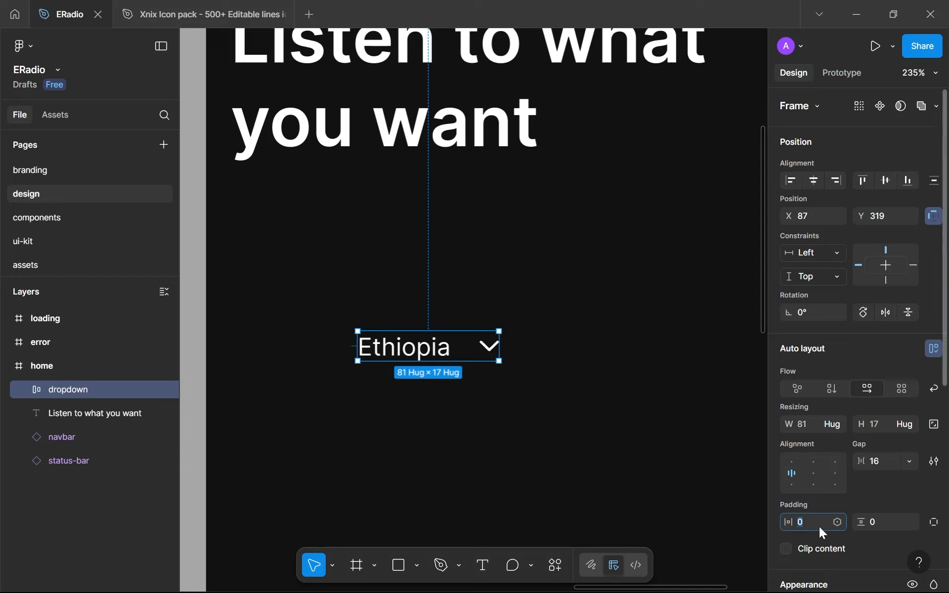
text(16)
click(873, 518)
text(16)
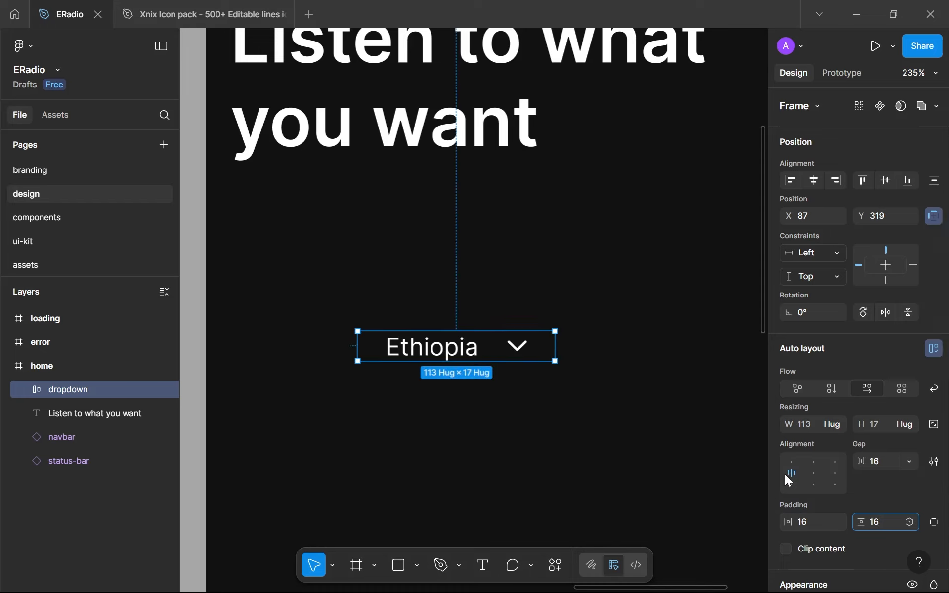
scroll(840, 445, down, 2)
click(889, 387)
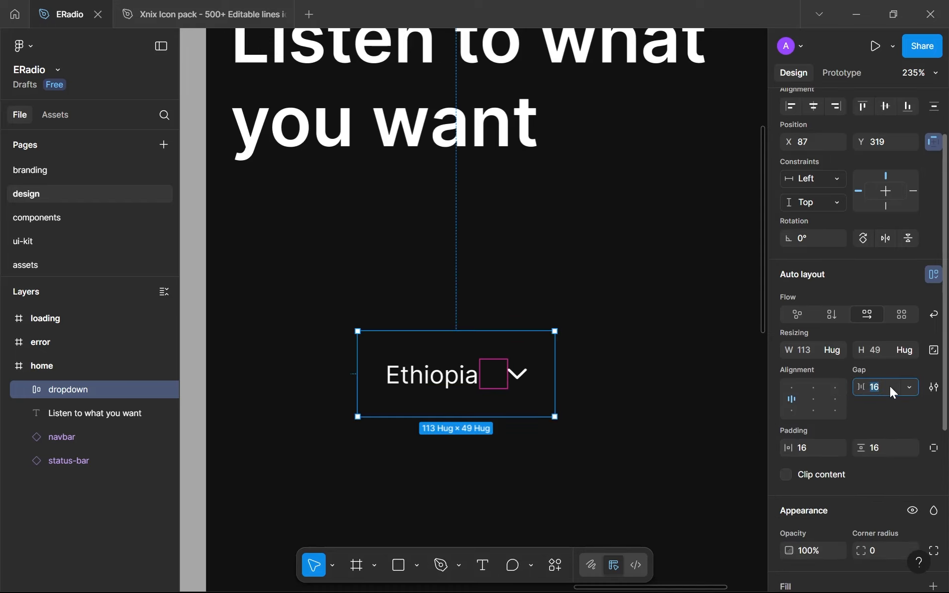
text(48)
key(Return)
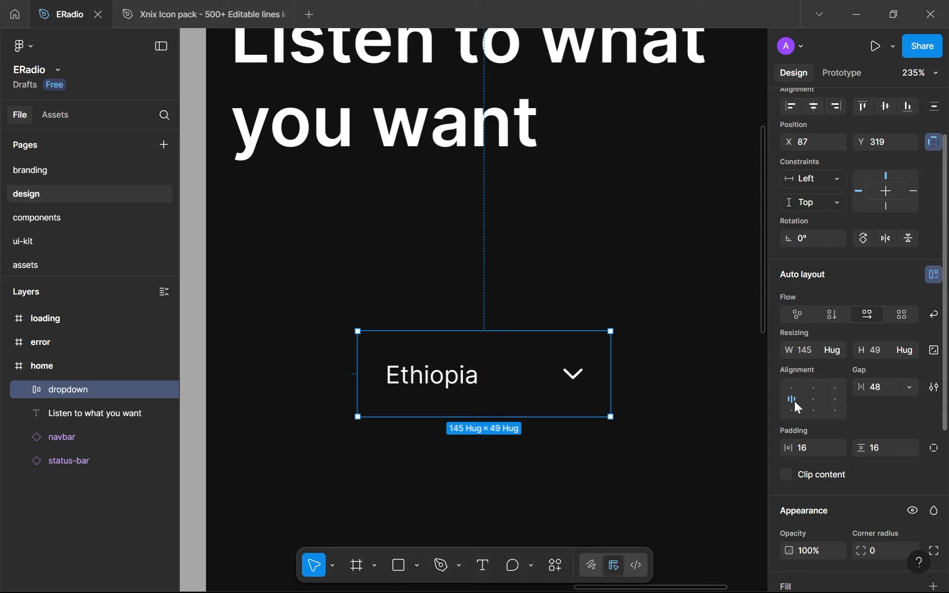
Give the dropdown a corner radius of 999 from the variables and fill it with the gray-300 library color
scroll(860, 423, down, 3)
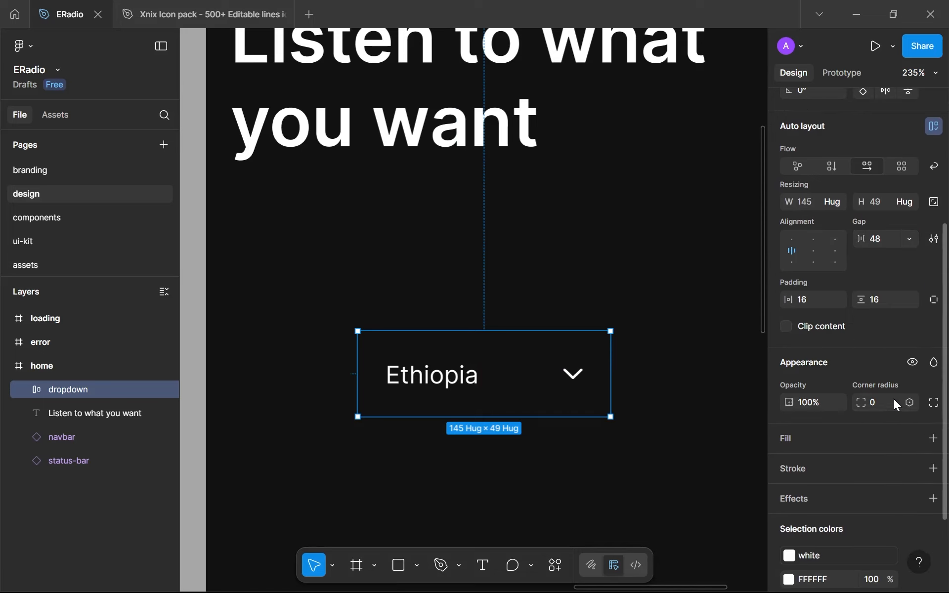
click(910, 402)
click(827, 365)
scroll(876, 391, down, 2)
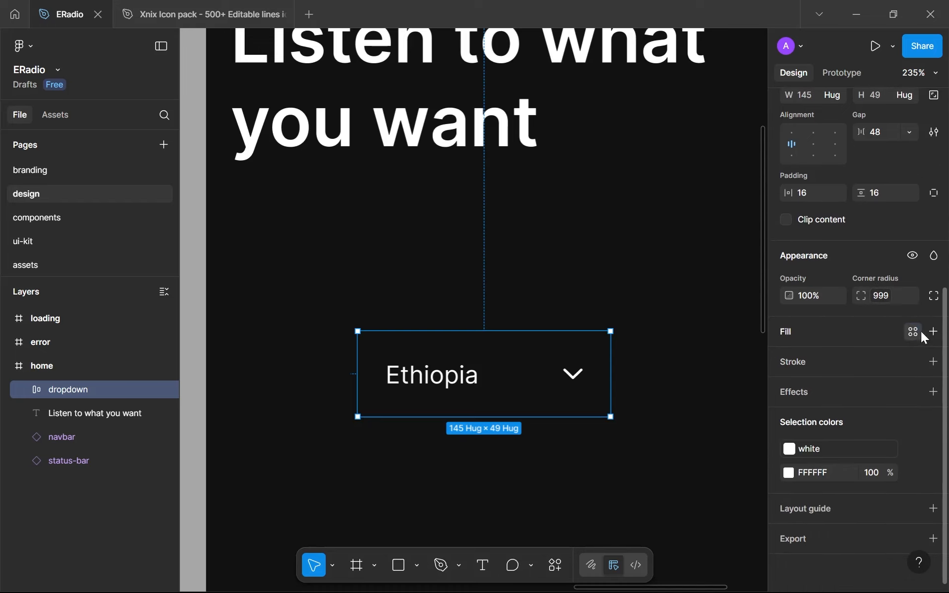
click(913, 332)
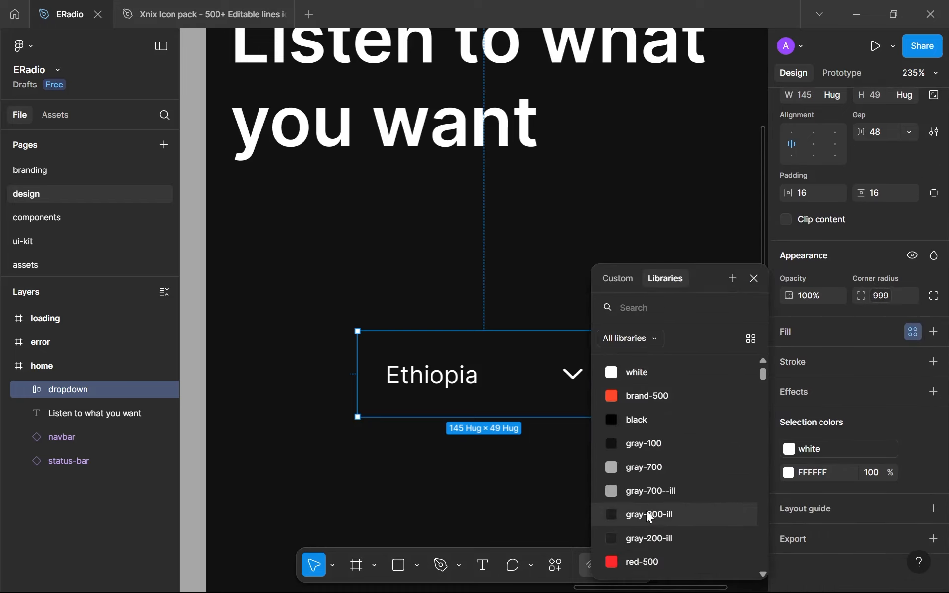
scroll(643, 469, down, 5)
scroll(651, 455, up, 2)
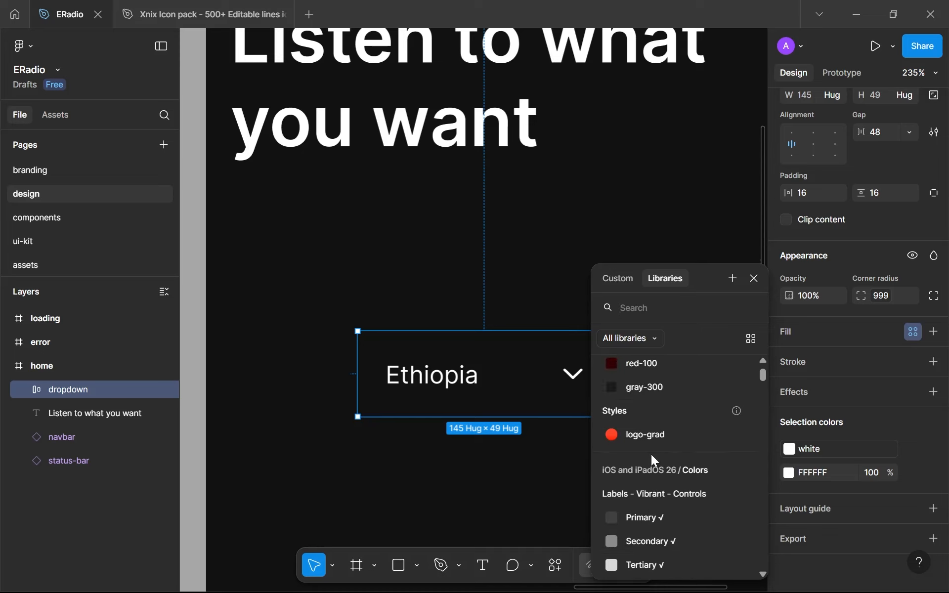
click(653, 387)
click(547, 470)
scroll(547, 470, down, 6)
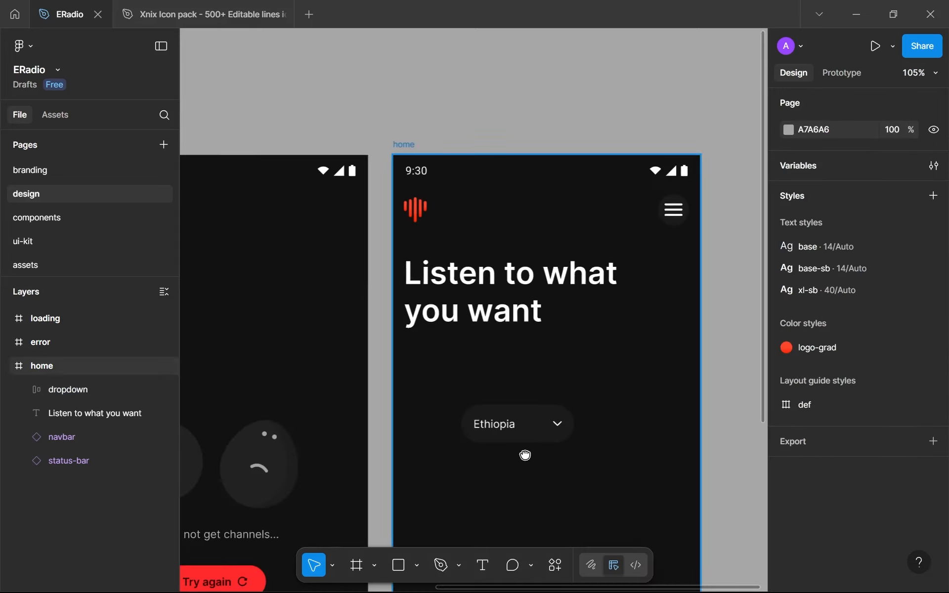
Set the dropdown's horizontal and vertical padding to 12 and its gap to 40
scroll(498, 417, up, 6)
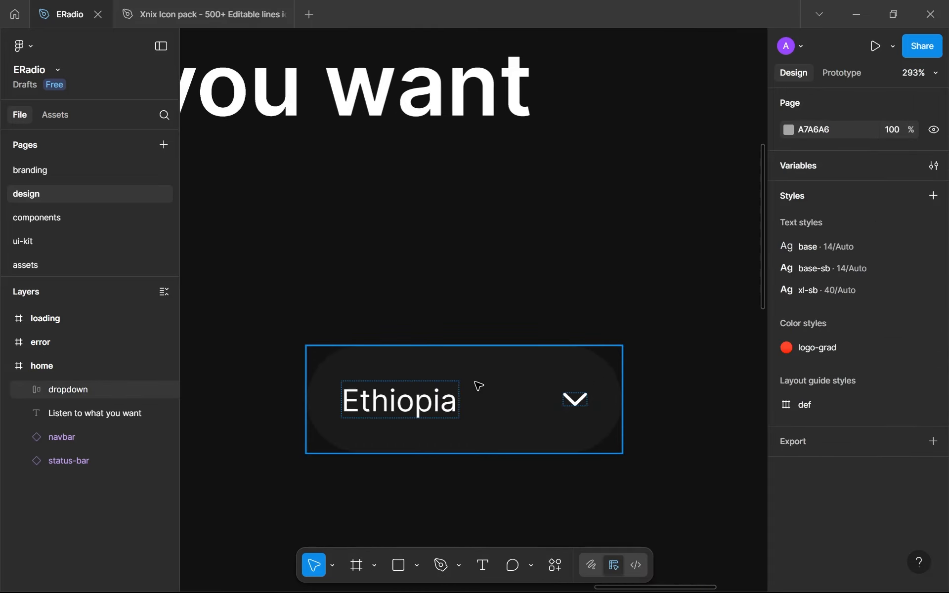
click(479, 387)
scroll(846, 465, down, 3)
click(817, 370)
text(12)
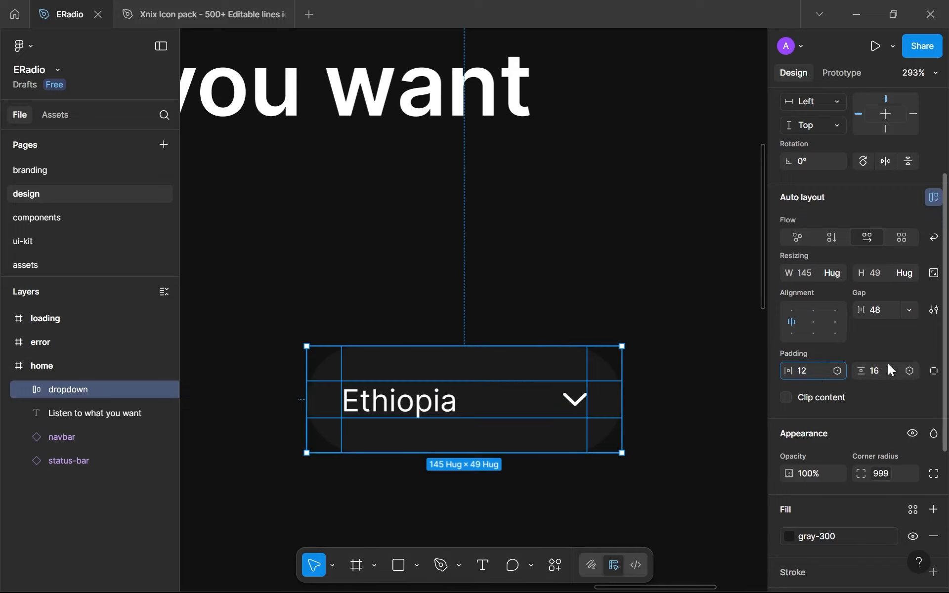
click(887, 364)
text(12)
key(Return)
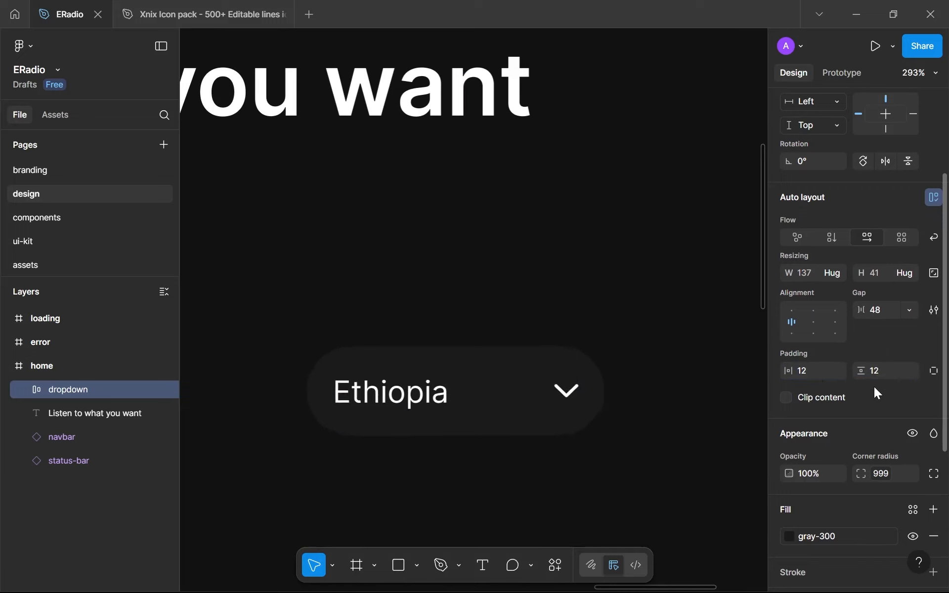
click(878, 311)
text(40)
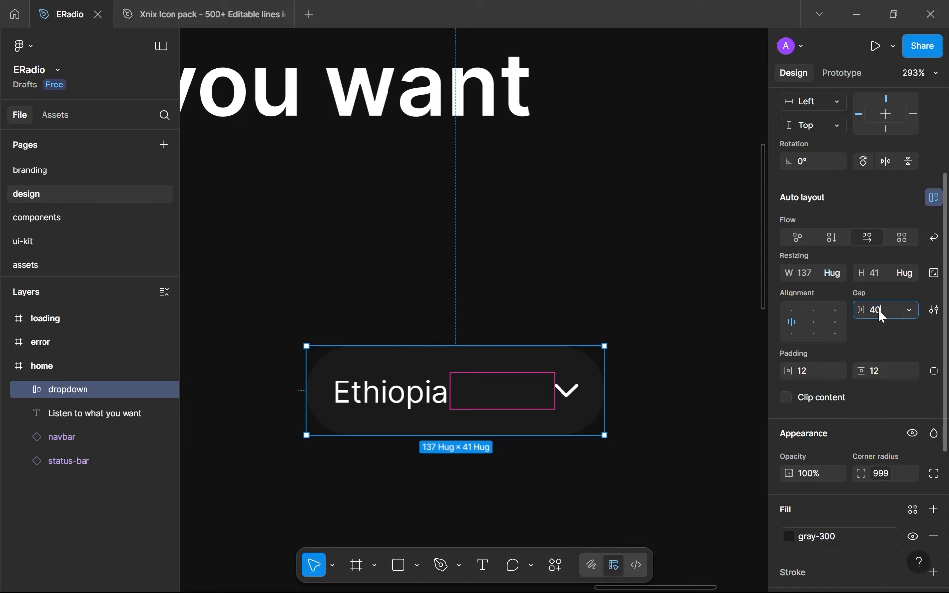
key(Return)
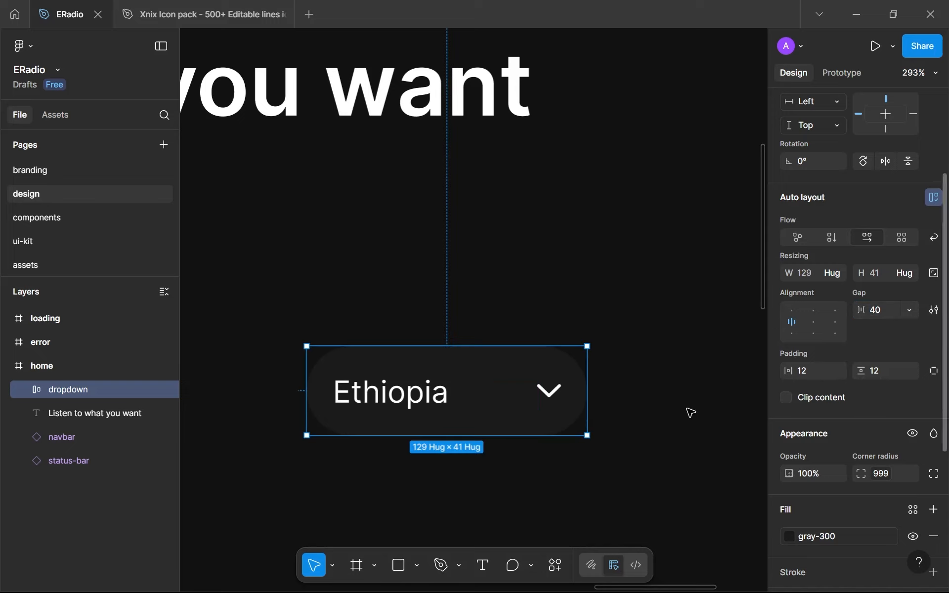
Move the dropdown below the heading, aligned with its left edge, at about X 15, Y 277
click(644, 451)
scroll(644, 451, down, 5)
drag(611, 432, 451, 330)
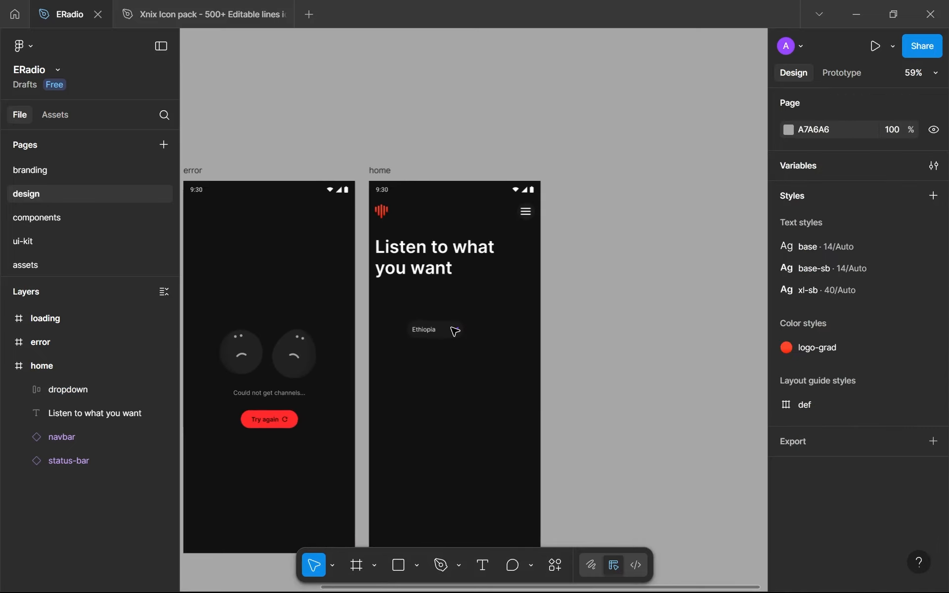
scroll(484, 377, up, 3)
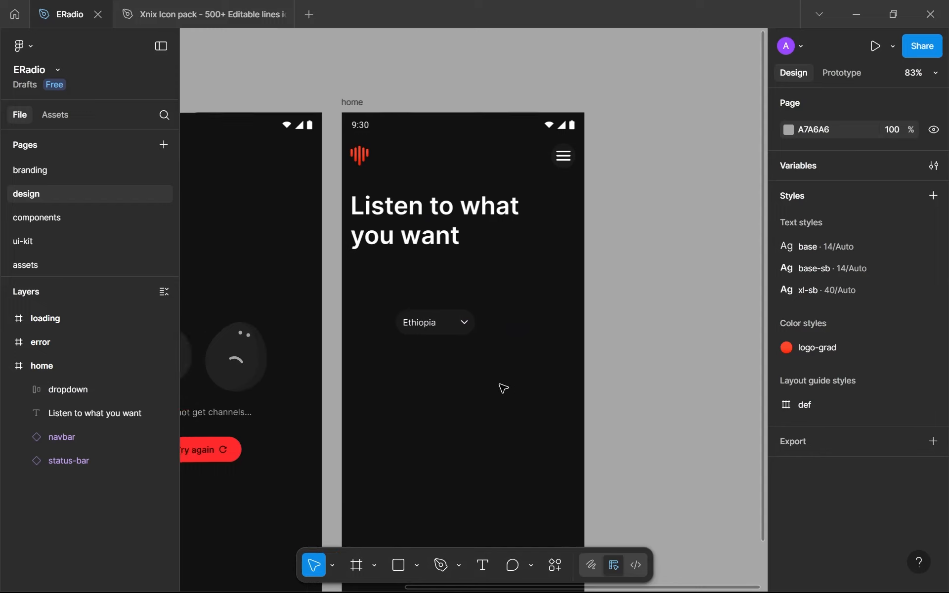
scroll(502, 388, up, 2)
drag(502, 389, 519, 397)
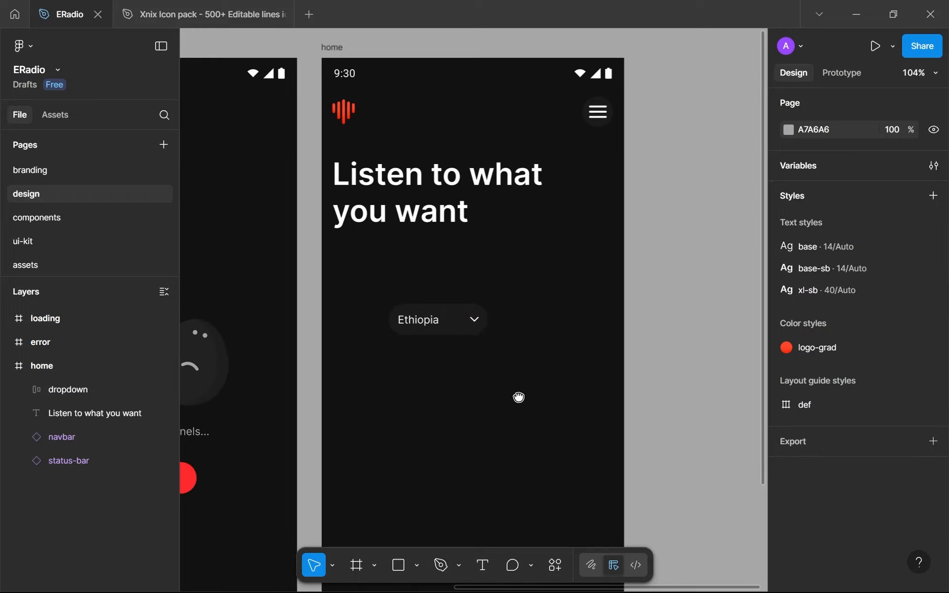
drag(466, 320, 410, 287)
Increase the dropdown's horizontal padding to 16
key(Up)
key(Up)
key(Up)
key(Up)
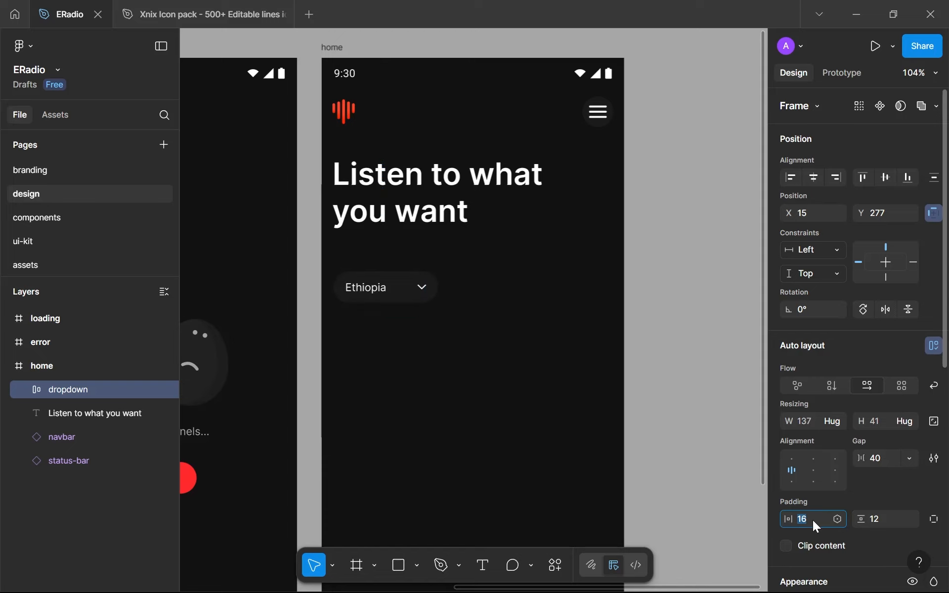
click(400, 313)
Examine the spacing between the down-arrow icon and the rounded end of the dropdown up close
scroll(401, 313, up, 5)
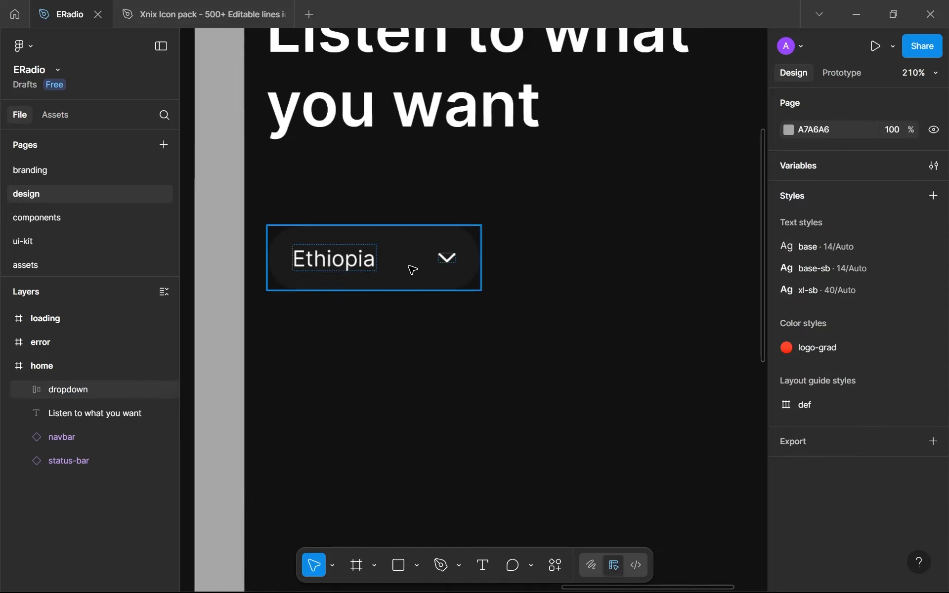
scroll(413, 269, up, 5)
drag(525, 180, 630, 418)
scroll(644, 361, up, 4)
drag(646, 362, 560, 382)
scroll(743, 418, up, 1)
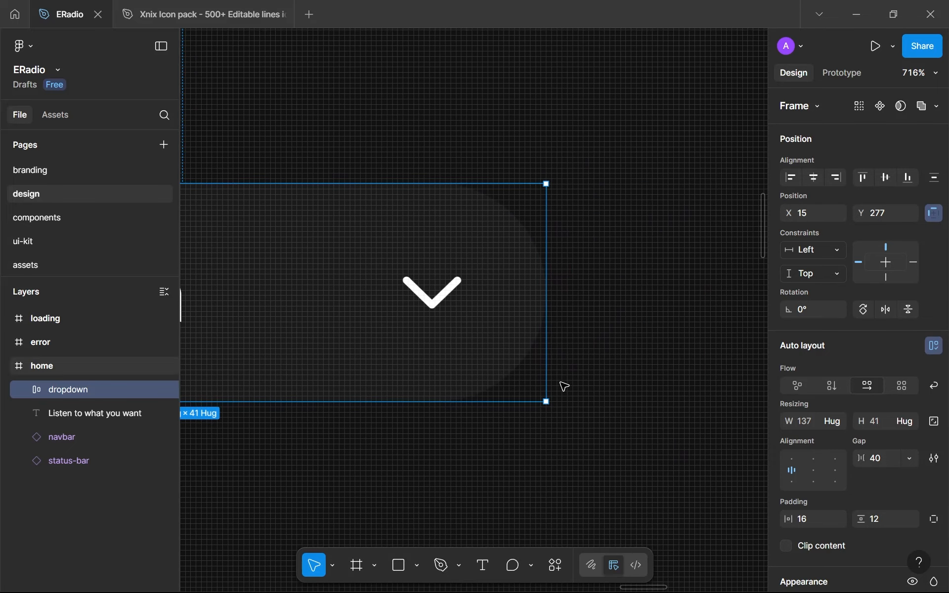
click(466, 170)
scroll(471, 170, up, 1)
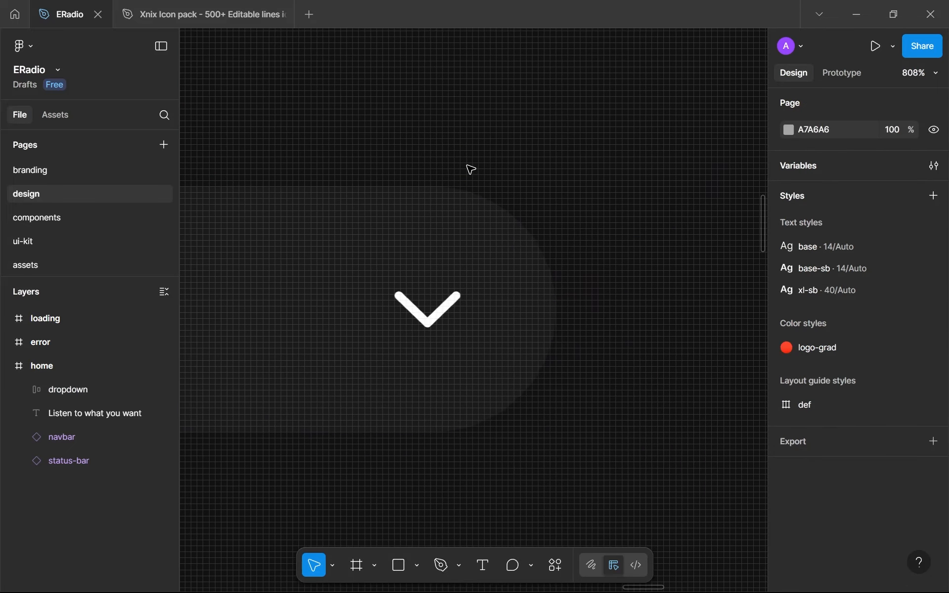
scroll(470, 169, left, 1)
drag(453, 156, 578, 361)
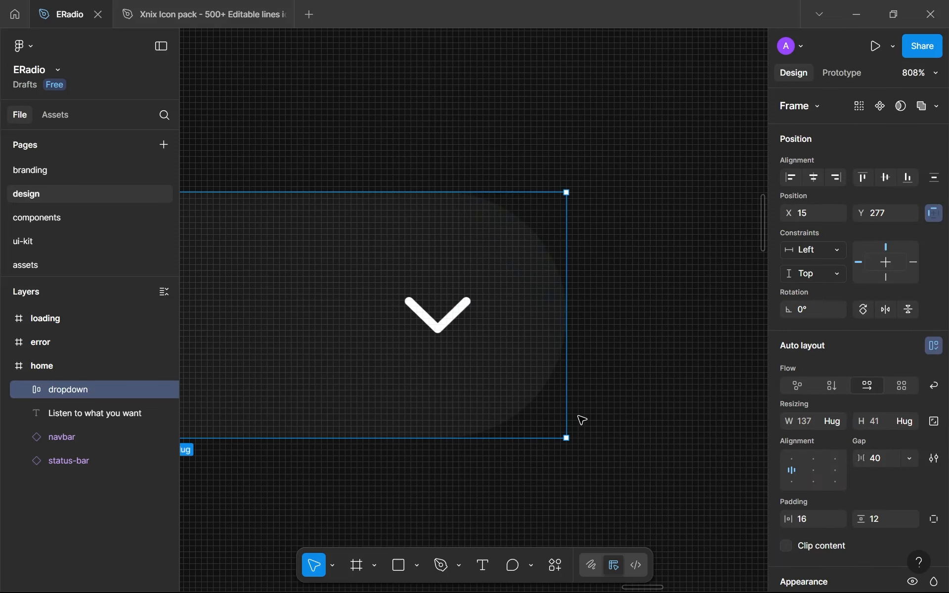
click(583, 424)
scroll(561, 414, down, 5)
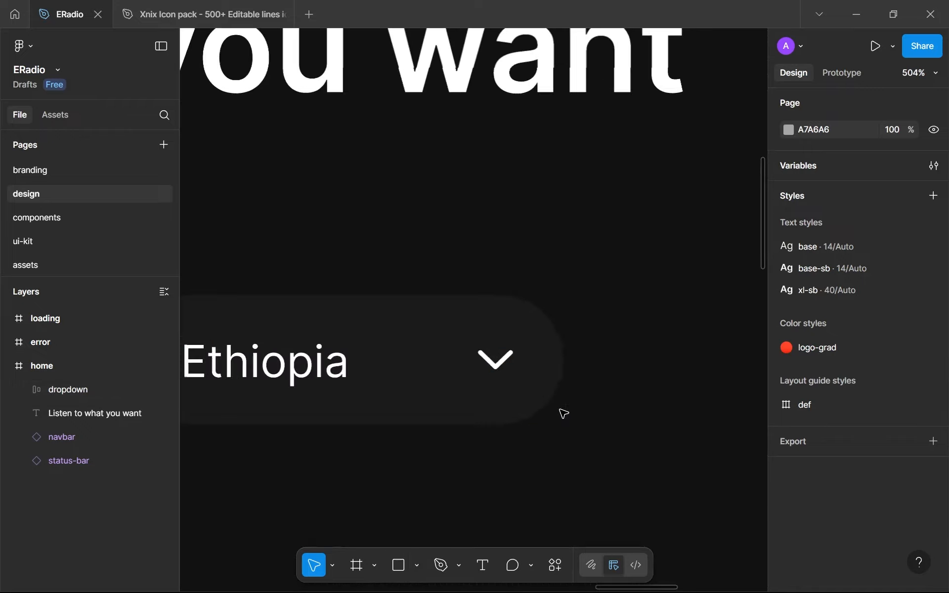
Try a horizontal padding of 12 on the dropdown
click(510, 375)
click(815, 516)
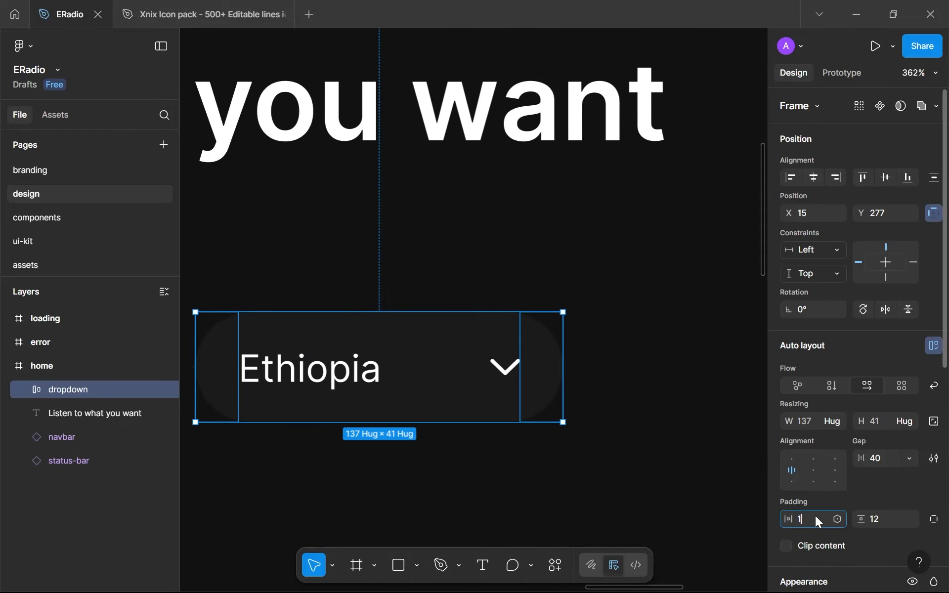
text(12)
click(718, 485)
drag(573, 420, 670, 430)
click(629, 402)
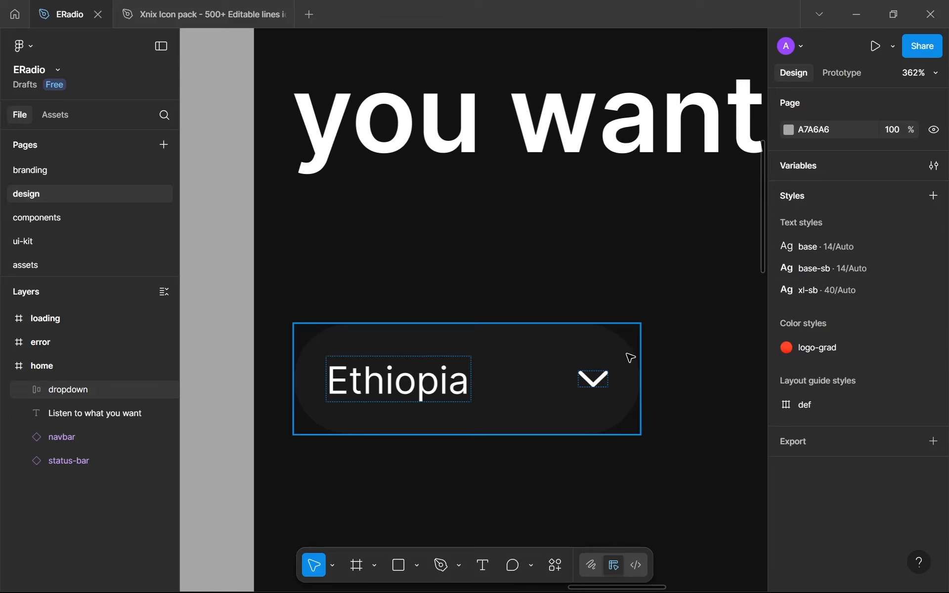
Set the dropdown's horizontal padding to 16 again, keeping the vertical padding at 12
click(608, 434)
click(808, 518)
key(Up)
key(Up)
key(Up)
key(Up)
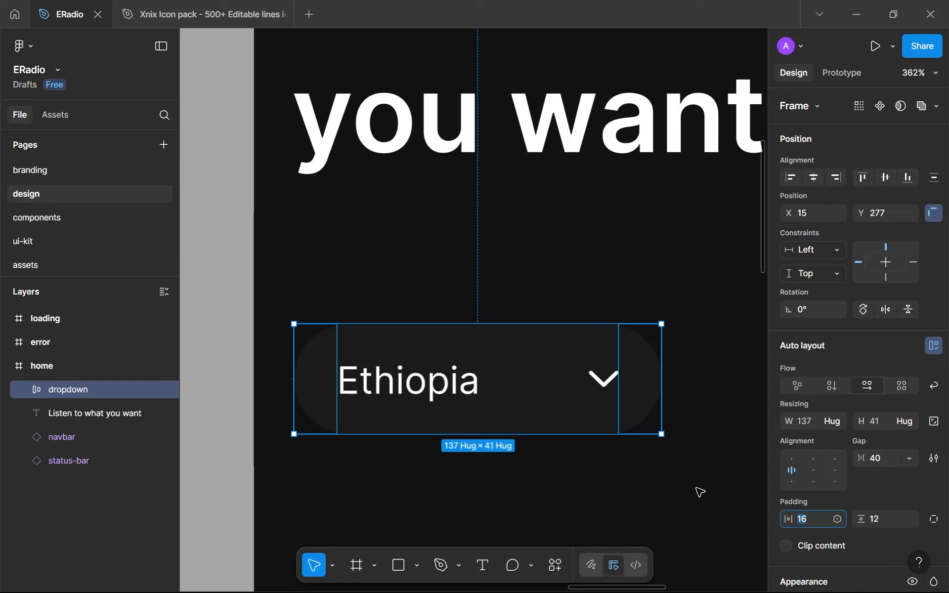
click(697, 489)
Remove the dropdown from the home screen and switch to the components page
scroll(698, 489, down, 3)
drag(667, 472, 597, 430)
scroll(460, 407, up, 1)
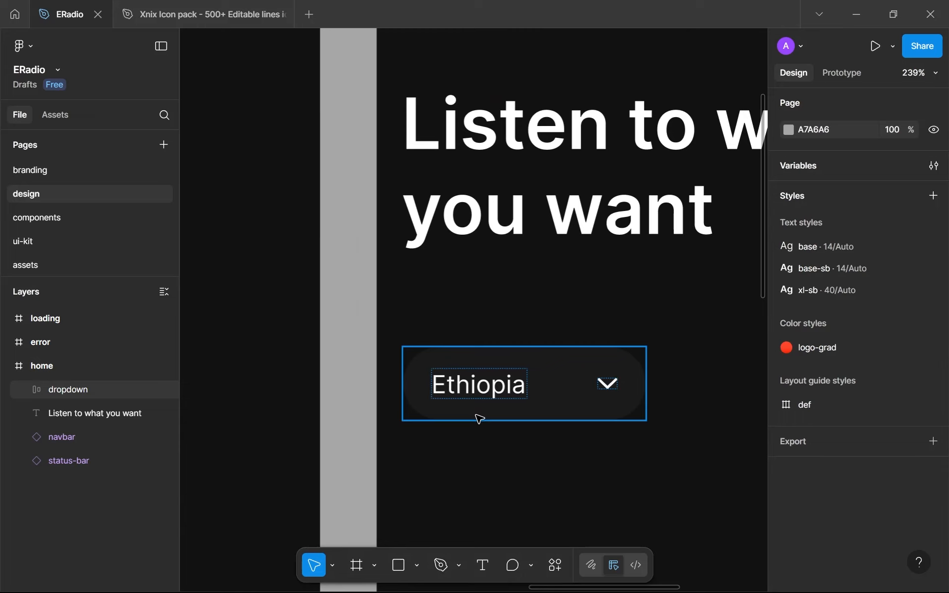
scroll(480, 418, down, 3)
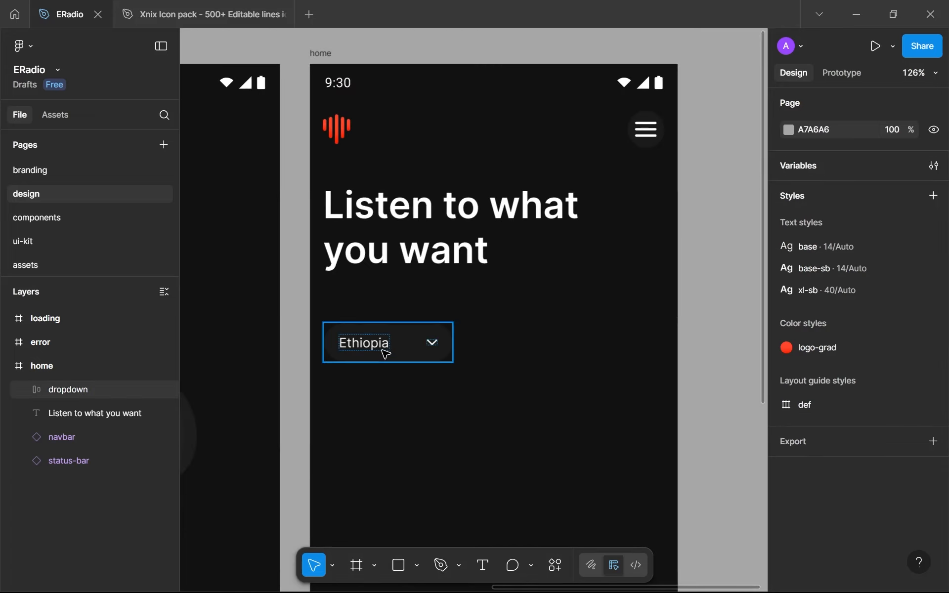
click(385, 354)
key(Delete)
click(23, 219)
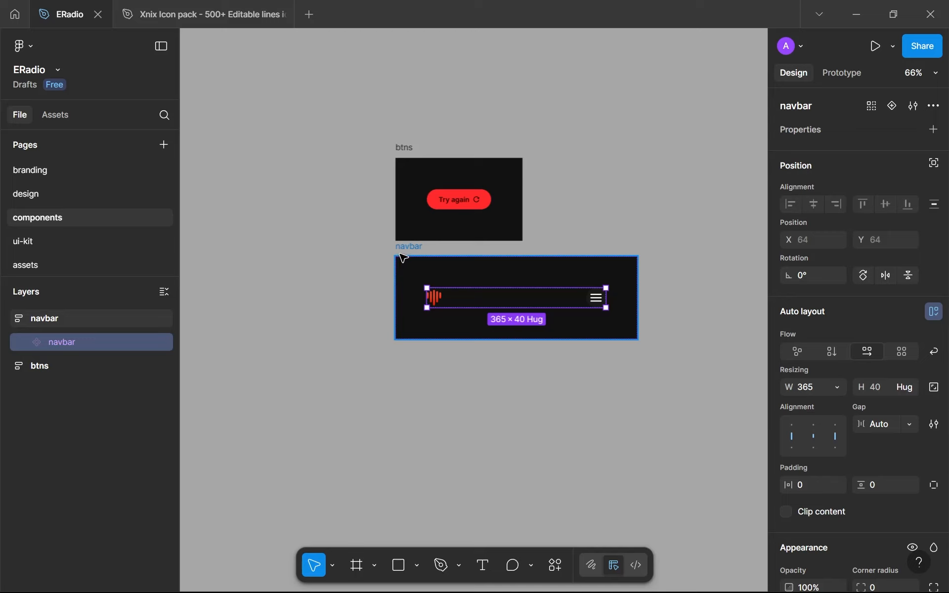
Duplicate the navbar frame and place the copy directly below the original at X 0, Y 401
click(401, 254)
key(ctrl+d)
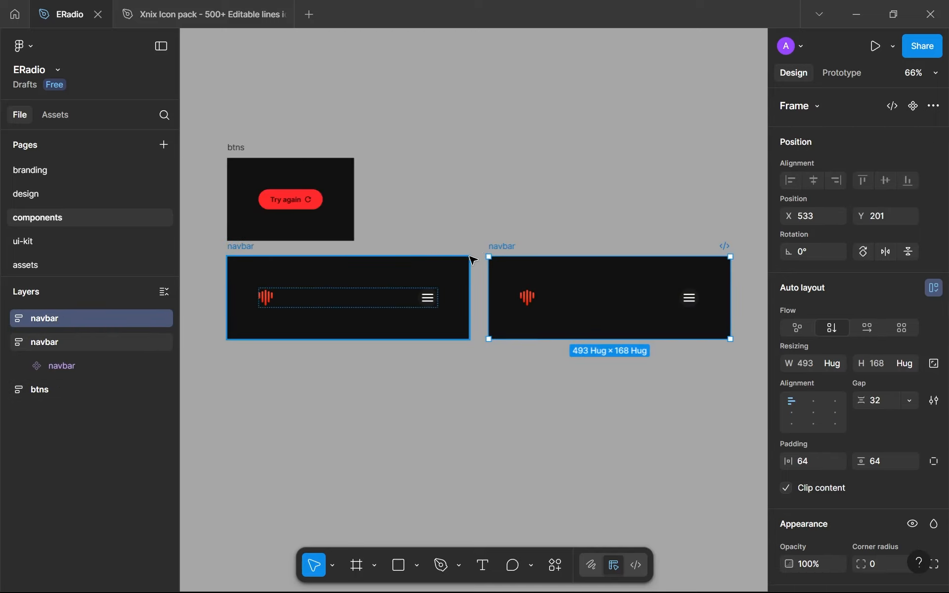
drag(499, 254, 266, 388)
key(ctrl+z)
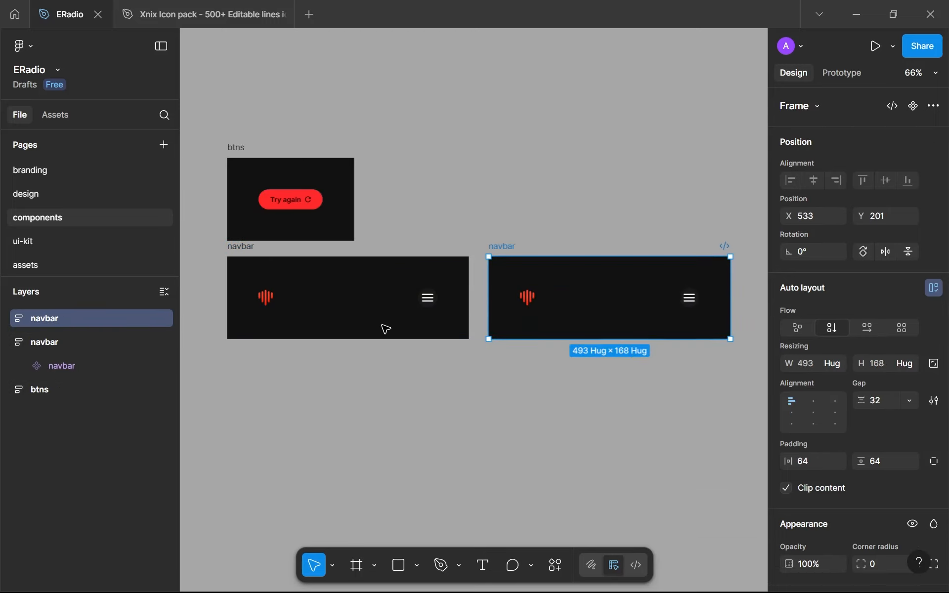
drag(504, 248, 239, 345)
Rename the duplicated navbar frame as "dropdown"
double_click(241, 347)
text(dropdowmn)
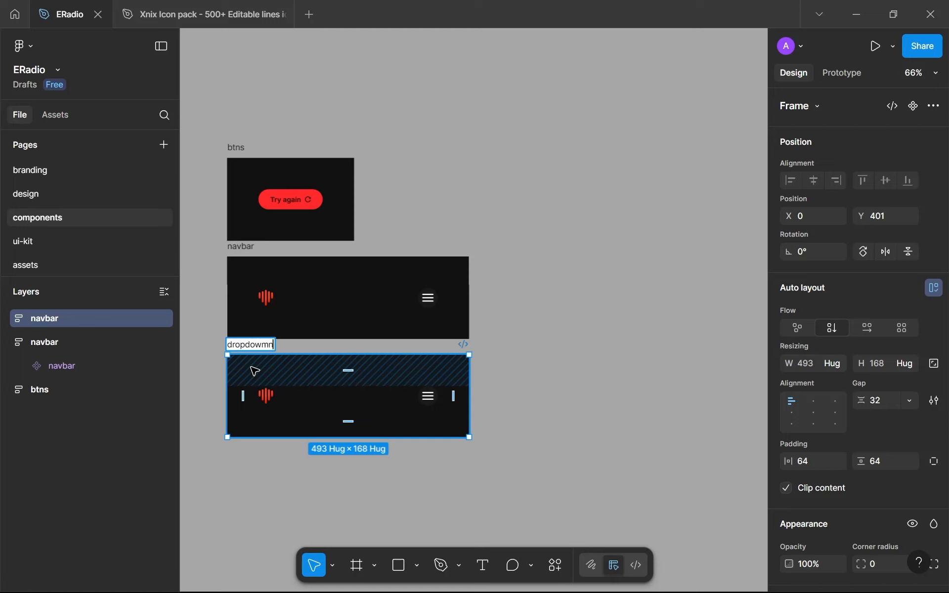
key(Return)
scroll(253, 357, up, 5)
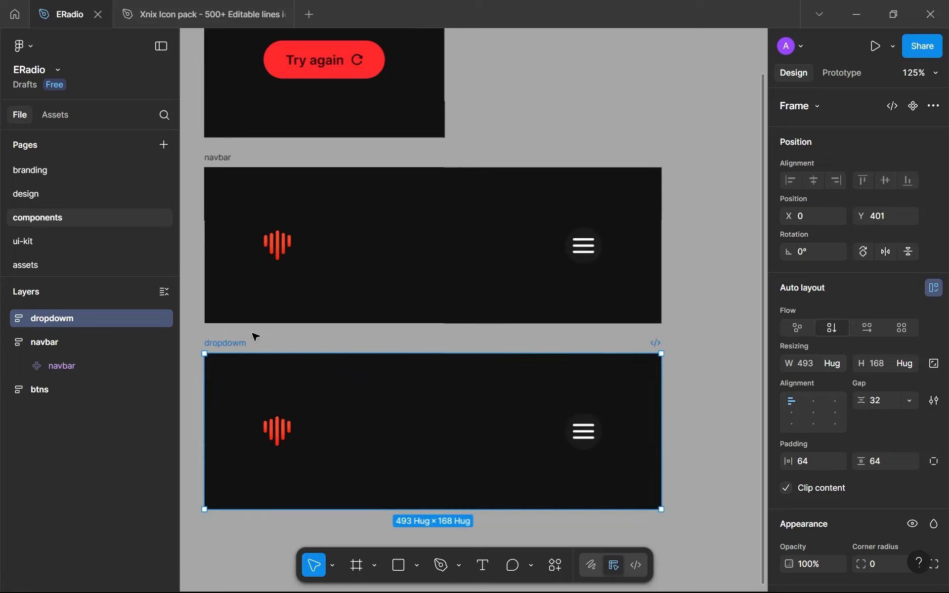
double_click(239, 343)
key(BackSpace)
text(n)
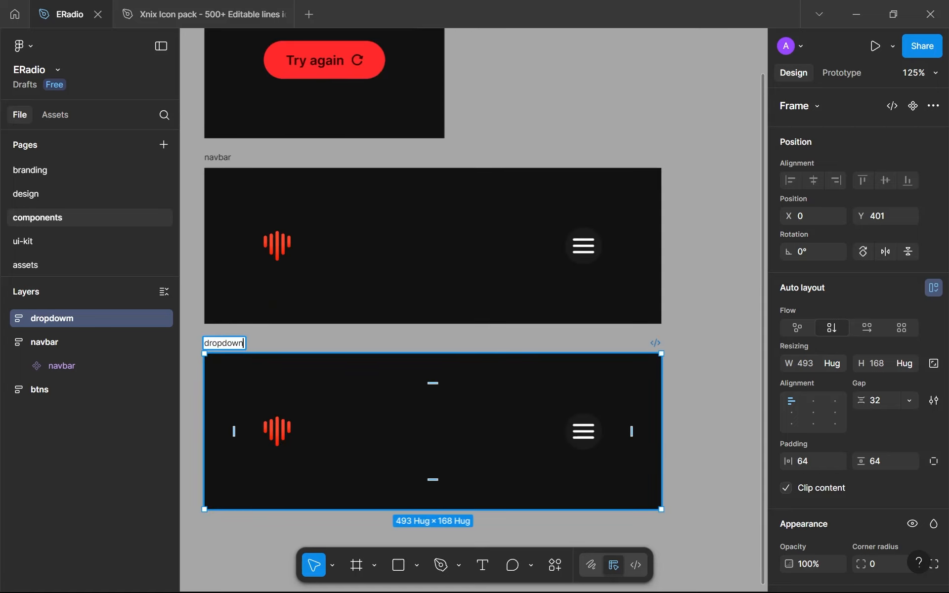
key(Return)
Replace the navbar instance inside the dropdown frame with the copied "Ethiopia" dropdown
click(283, 447)
click(284, 447)
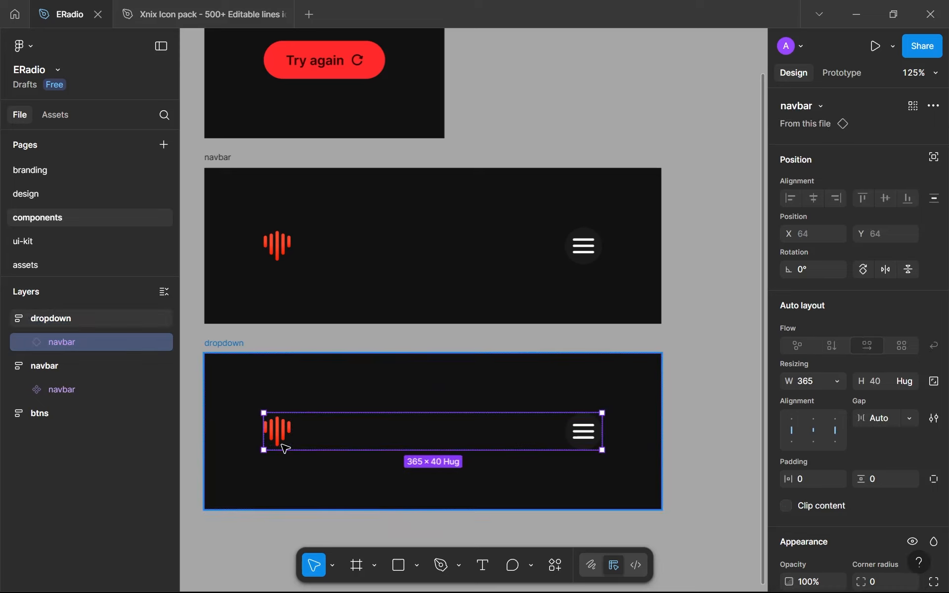
key(ctrl+shift+r)
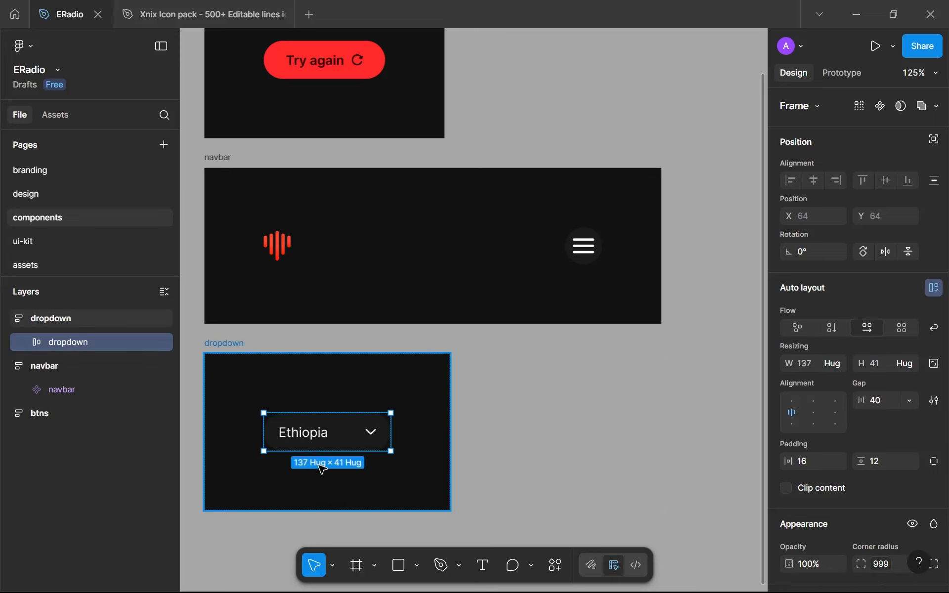
Change the dropdown's label text to "Item" and turn the dropdown into a component
double_click(310, 433)
scroll(315, 432, up, 4)
key(ctrl+a)
drag(317, 434, 469, 373)
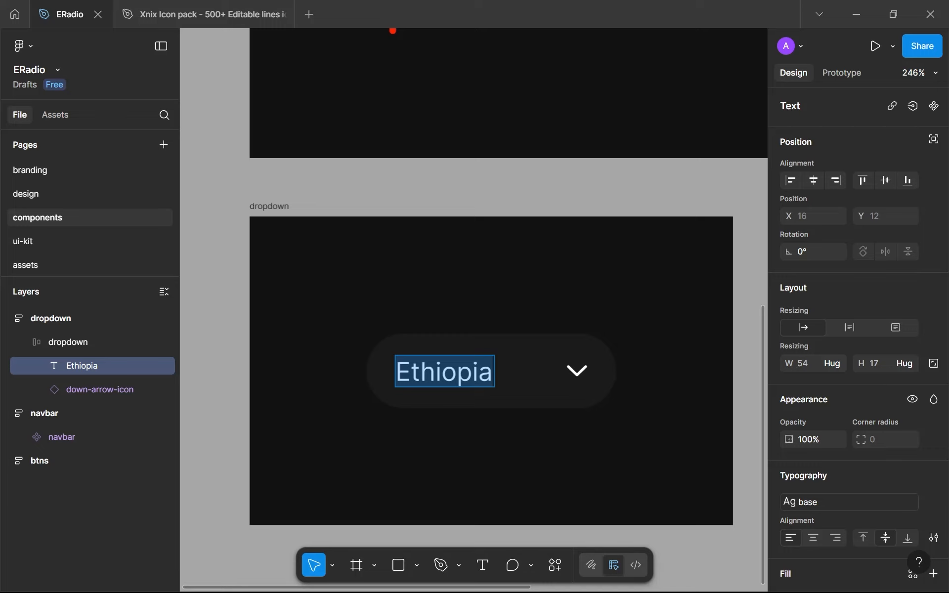
text(Item)
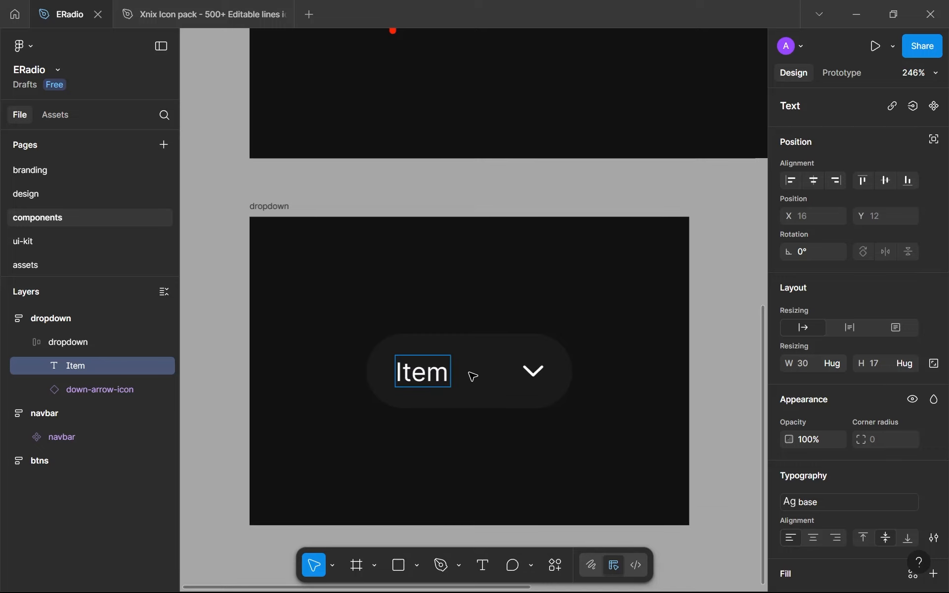
key(Escape)
key(Escape)
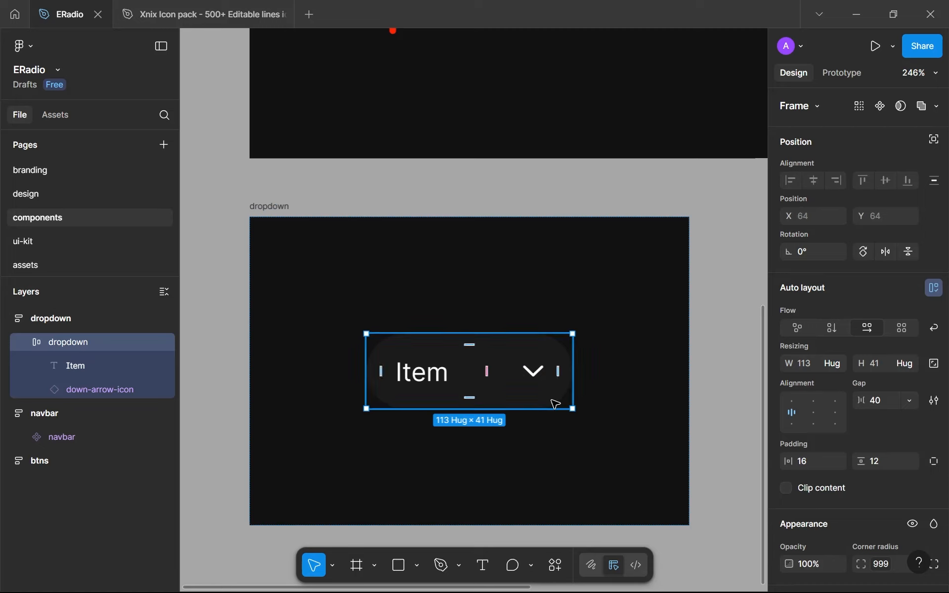
click(880, 105)
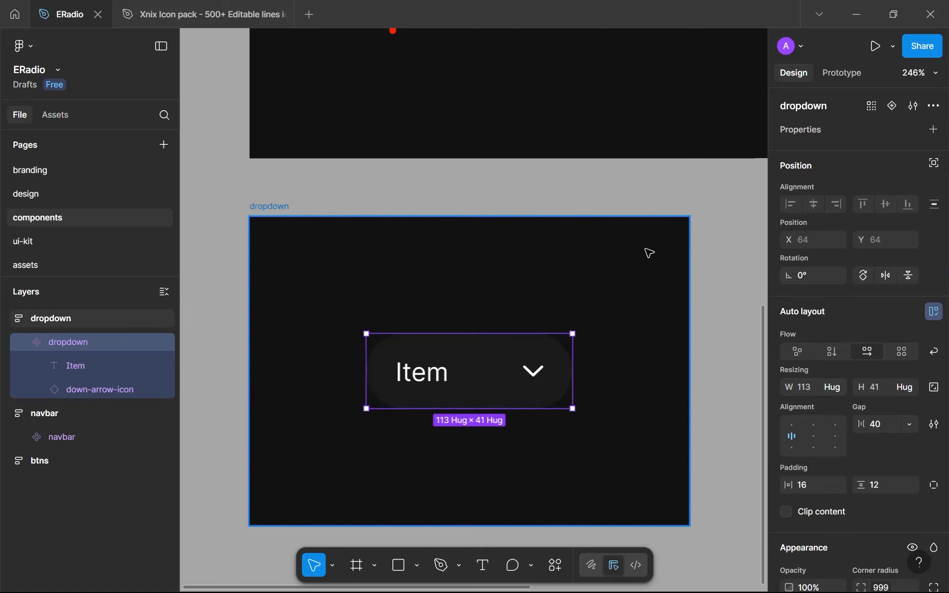
Switch to the design page and paste an instance of the dropdown component into the home screen
click(68, 200)
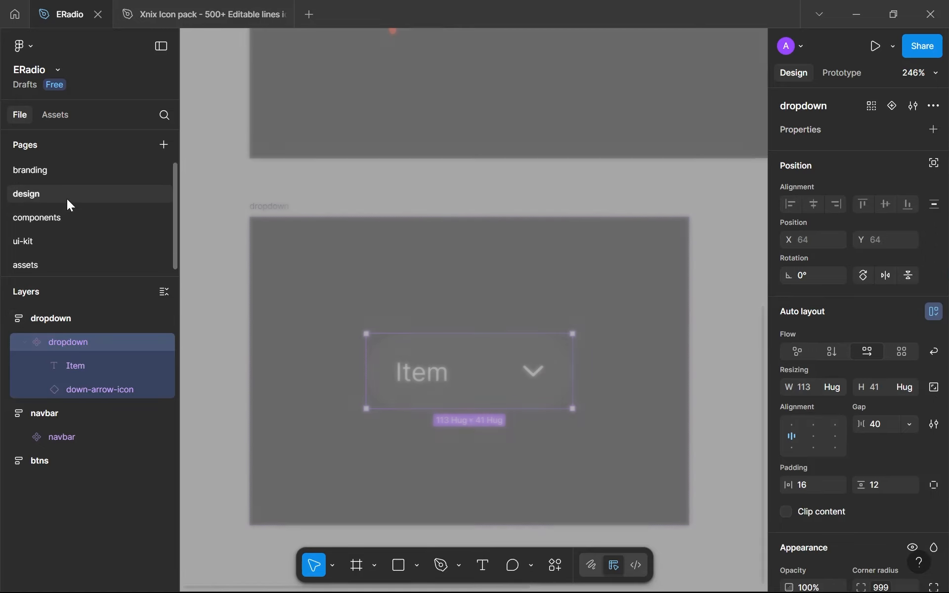
click(404, 318)
key(ctrl+v)
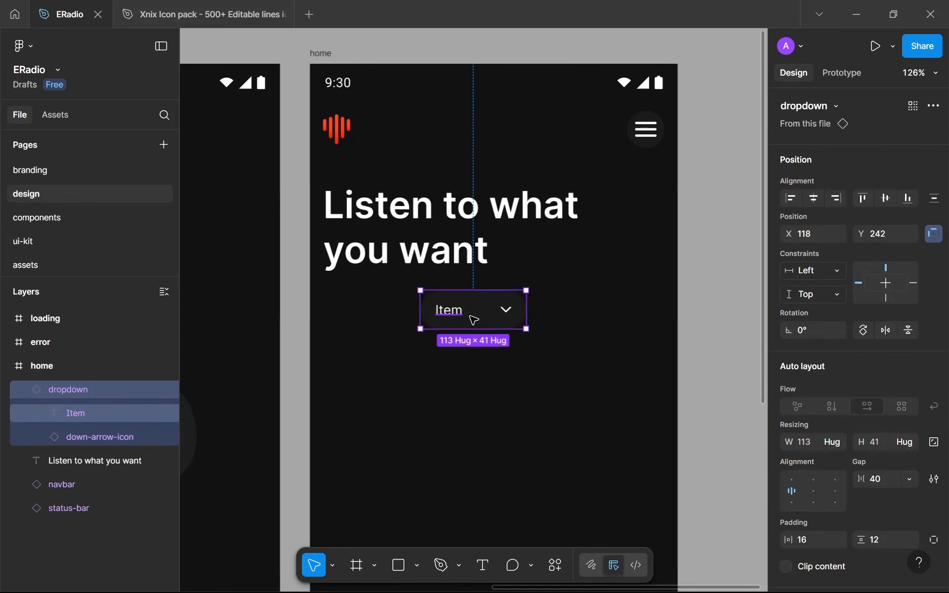
Change the dropdown instance's label on the home screen to "Ethiopia"
double_click(461, 314)
double_click(461, 315)
text(E)
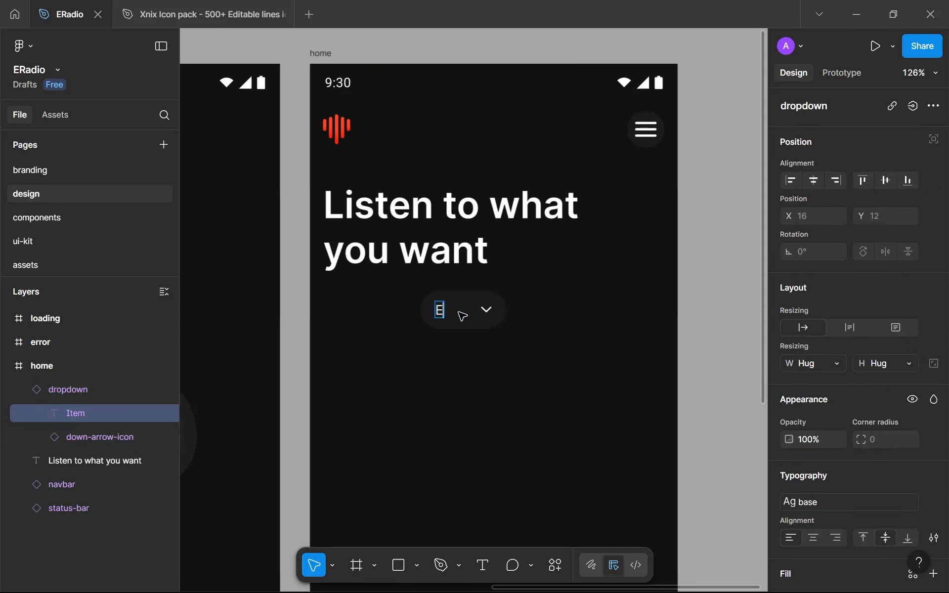
text(thiopia)
key(Escape)
key(Escape)
Move the dropdown instance below the heading to X 14, Y 263, aligned with the left margin guide, and leave the rulers hidden
drag(489, 328, 394, 342)
key(shift+r)
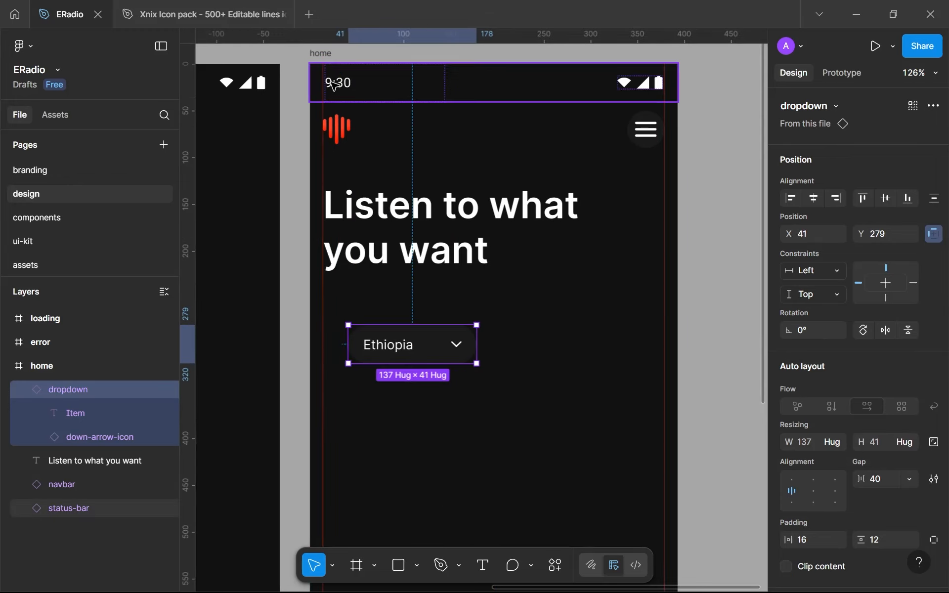
scroll(334, 85, up, 4)
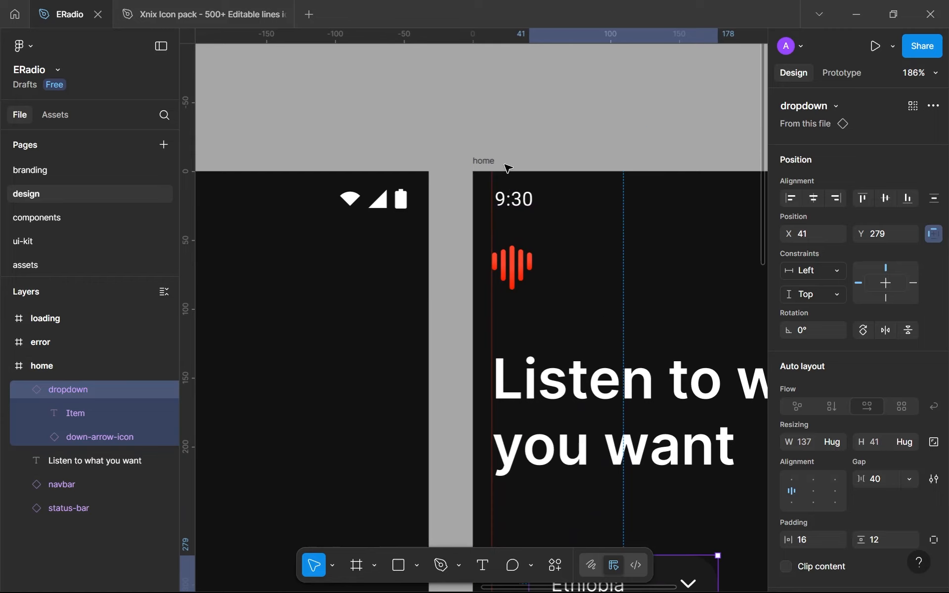
scroll(509, 168, down, 3)
scroll(462, 307, right, 2)
drag(511, 450, 473, 429)
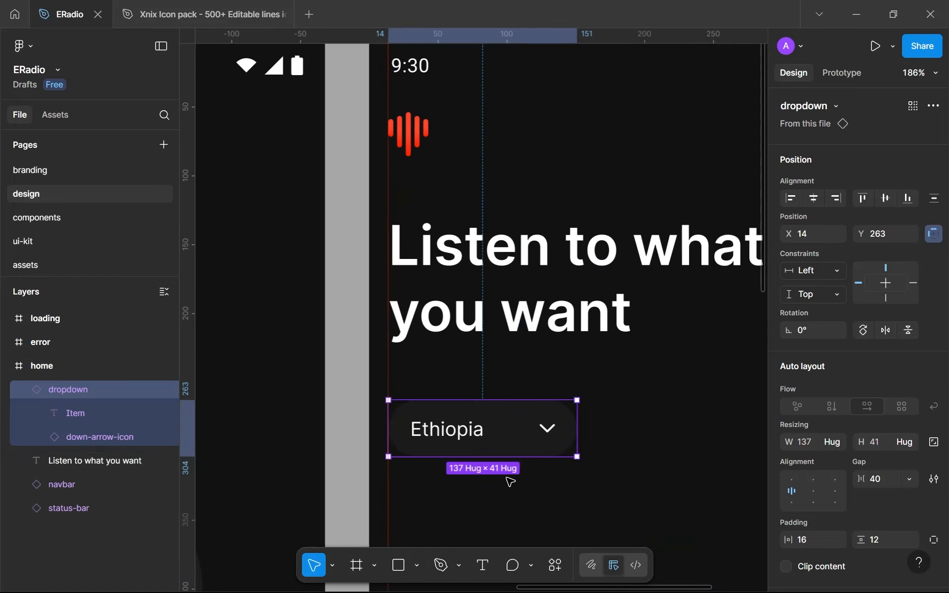
click(512, 496)
scroll(509, 497, down, 3)
key(shift+r)
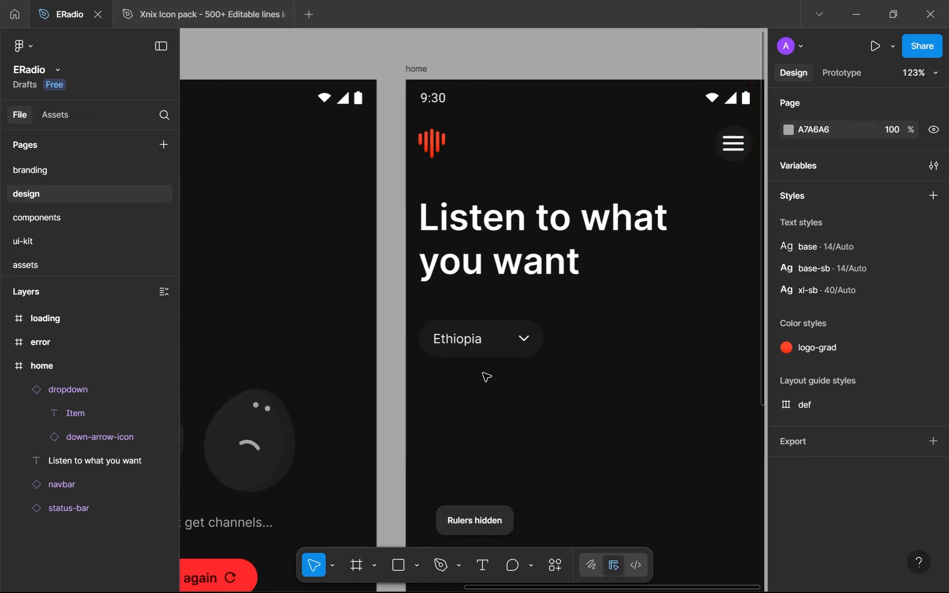
Add the text "FM" on the home screen beside the Ethiopia dropdown, at about X 222, Y 279
scroll(486, 377, down, 4)
scroll(433, 349, right, 2)
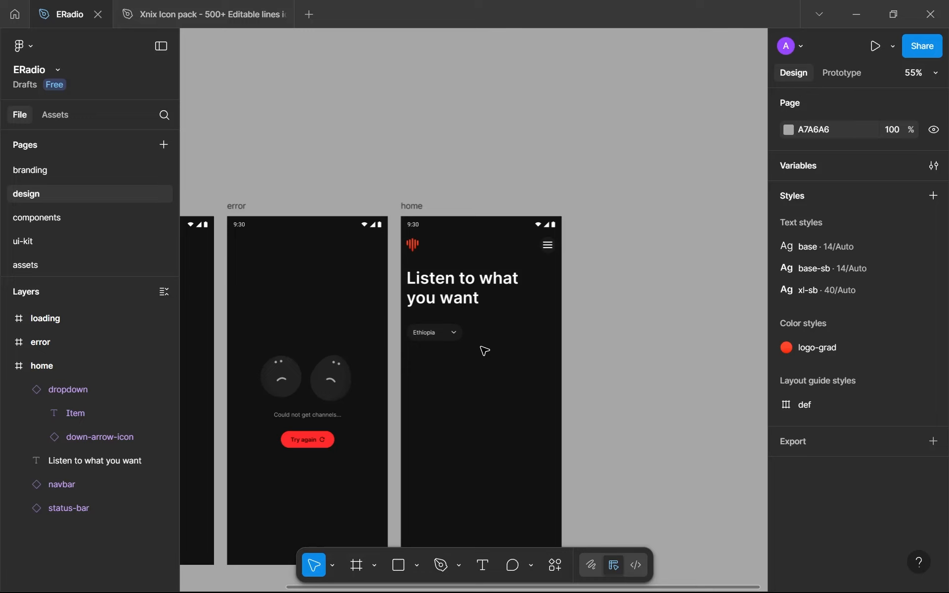
scroll(484, 351, up, 5)
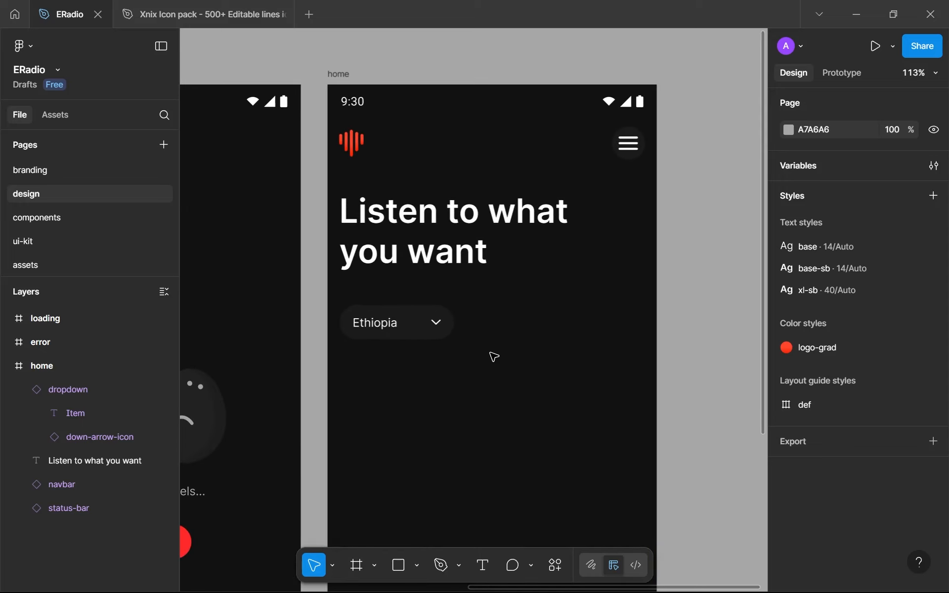
key(t)
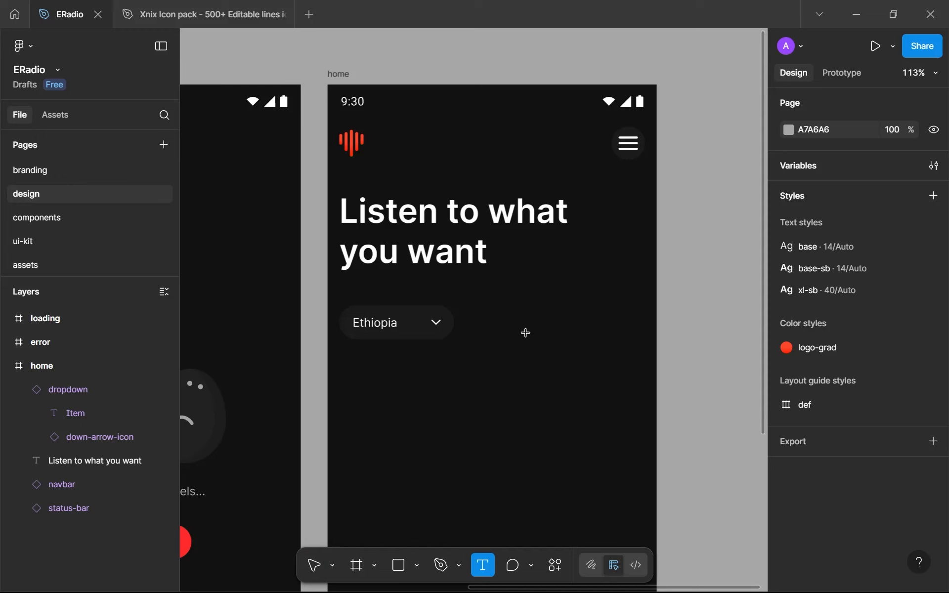
click(512, 324)
key(Escape)
scroll(529, 358, up, 5)
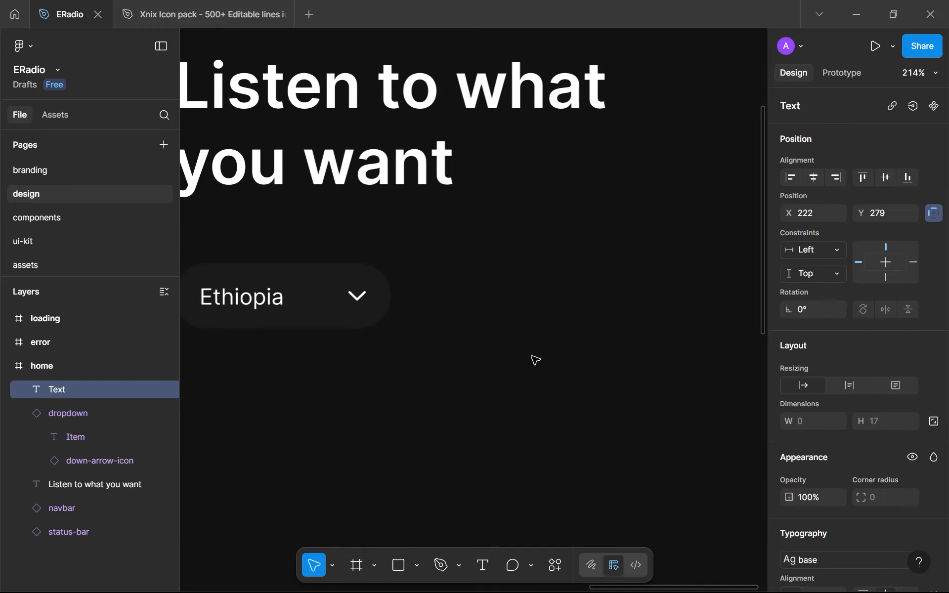
text(DM)
key(BackSpace)
key(BackSpace)
text(FM)
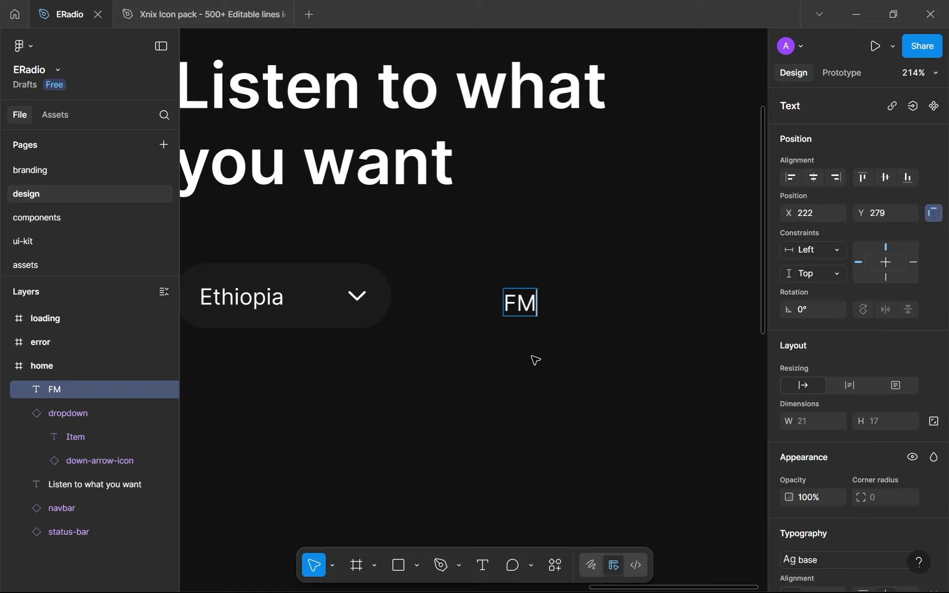
key(Escape)
Try "Selection A" as the wording of the text beside the dropdown
key(Return)
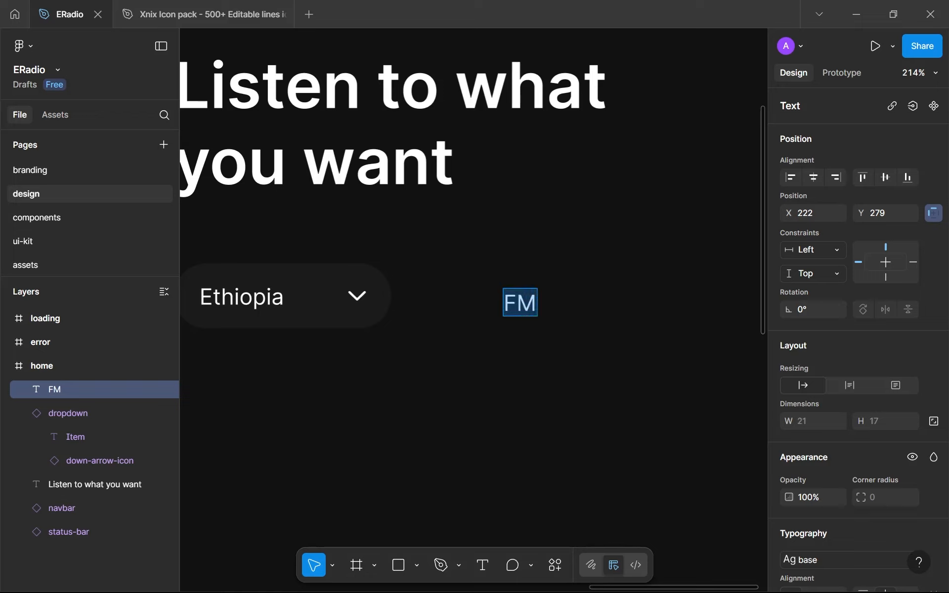
text(Ite)
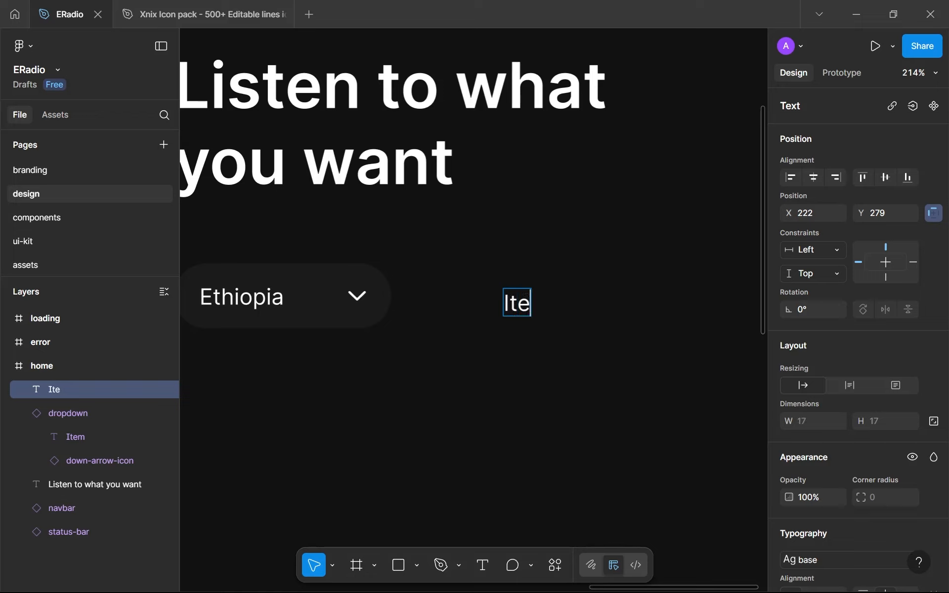
key(BackSpace)
key(BackSpace)
key(BackSpace)
text(Selection)
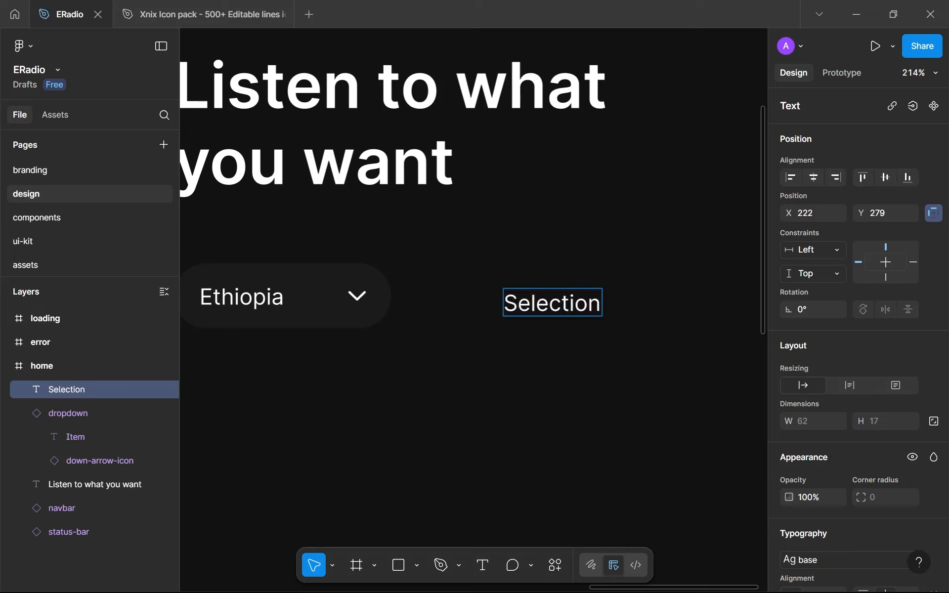
text( A)
key(Escape)
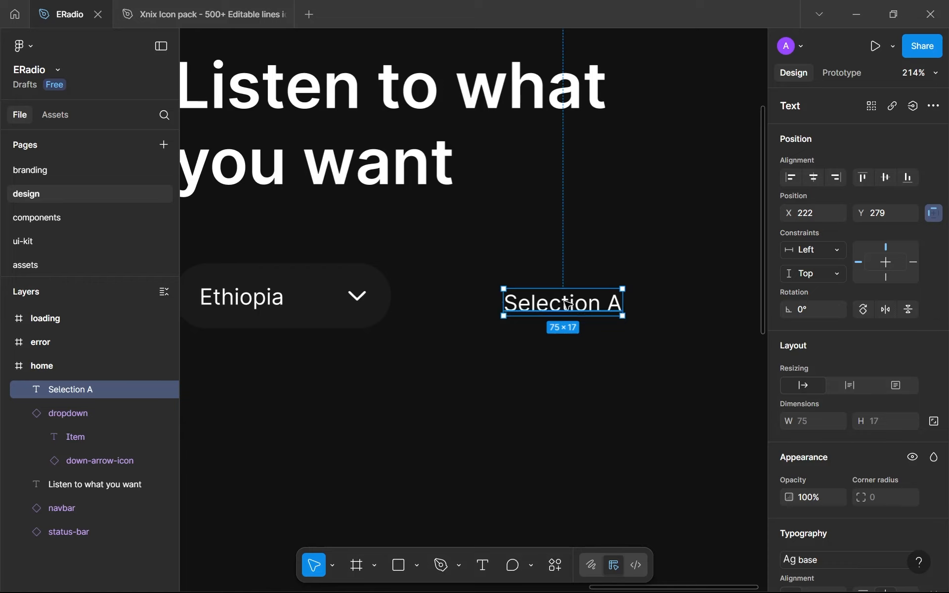
Shorten the text beside the dropdown to "A"
key(Return)
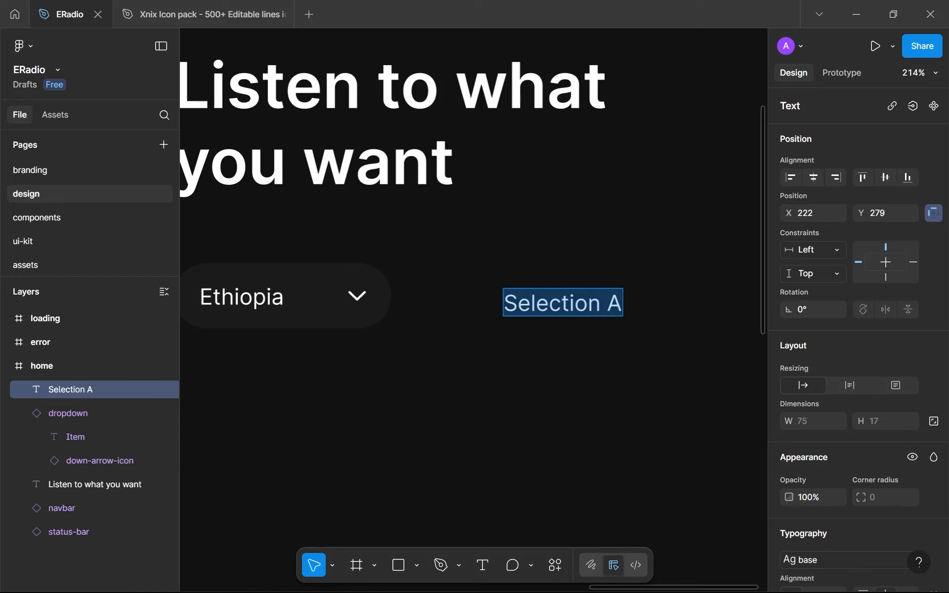
text(A)
key(Escape)
Duplicate the "A" text, place the copy beside it at about X 265, Y 276, and change its wording to "B"
key(ctrl+d)
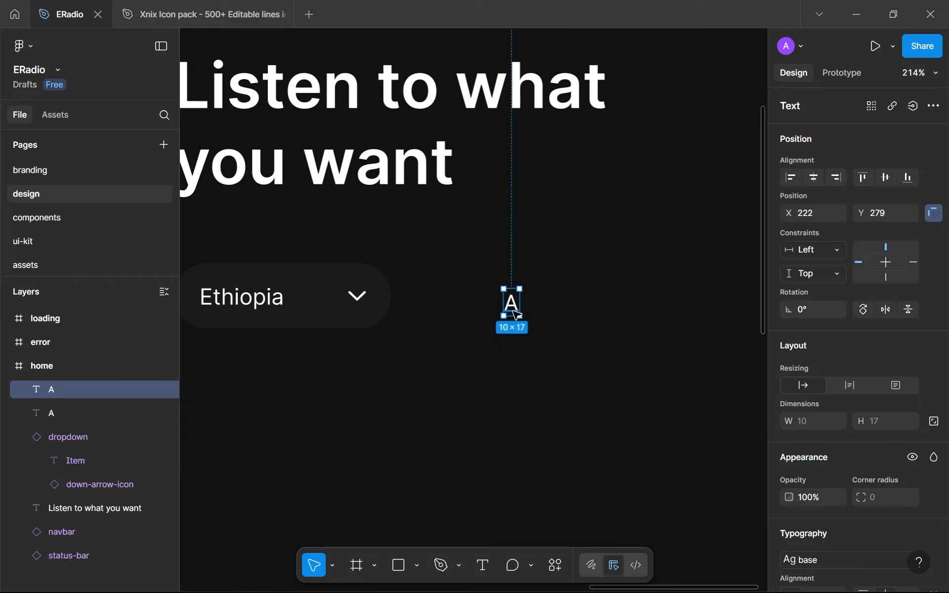
drag(514, 314, 580, 305)
key(Return)
text(B)
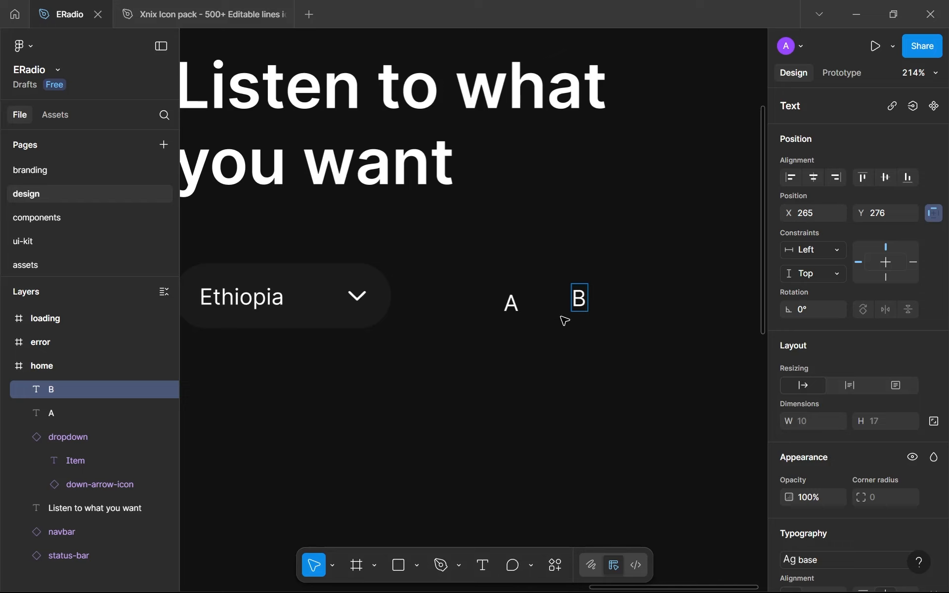
key(Escape)
Wrap the "A" text in an auto layout frame and name the frame "selection"
drag(609, 368, 506, 269)
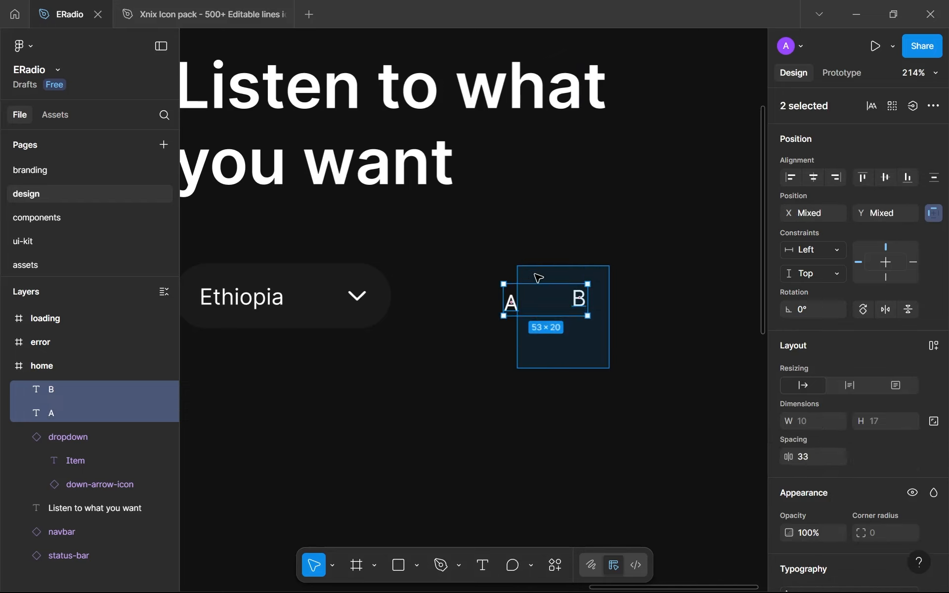
click(568, 290)
click(515, 291)
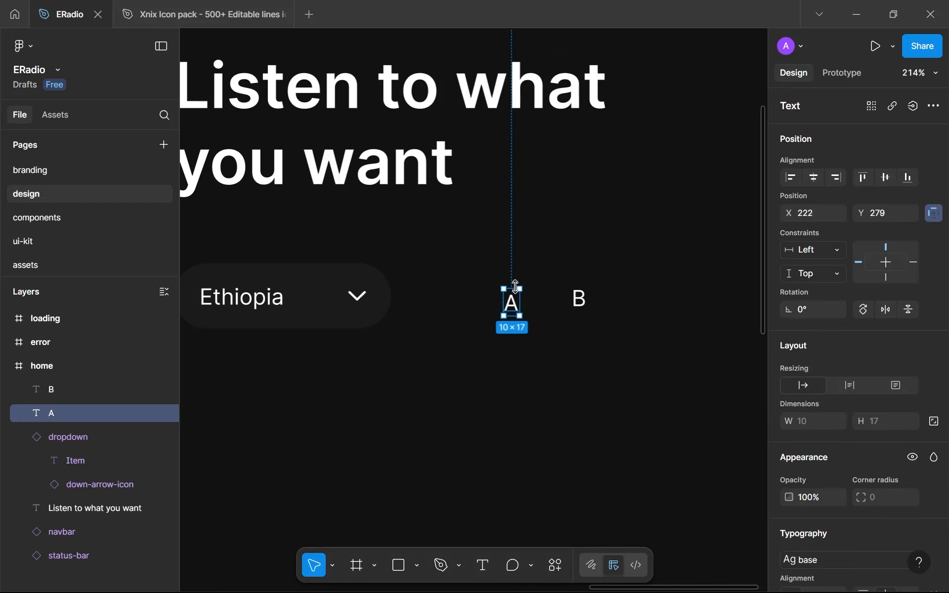
key(shift+a)
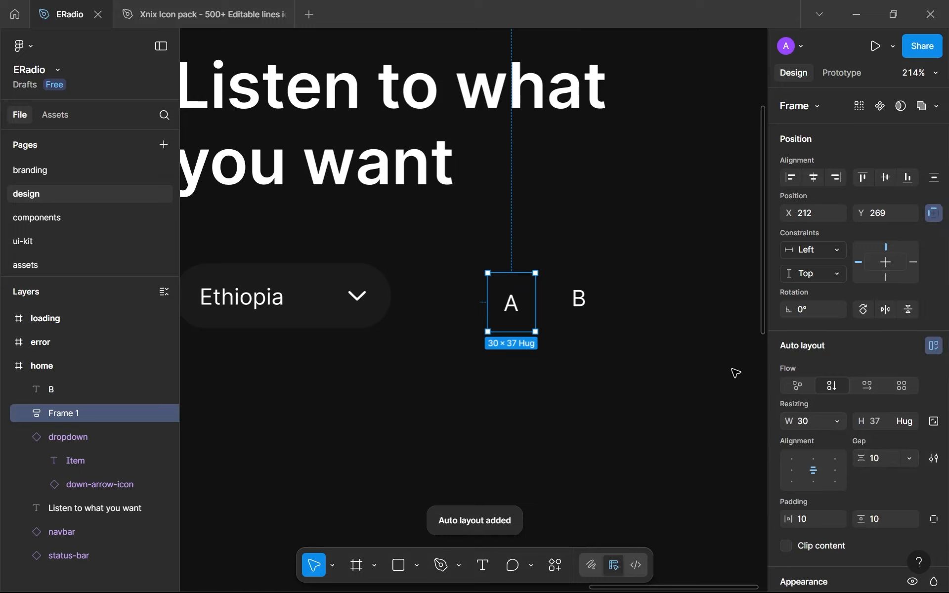
click(883, 463)
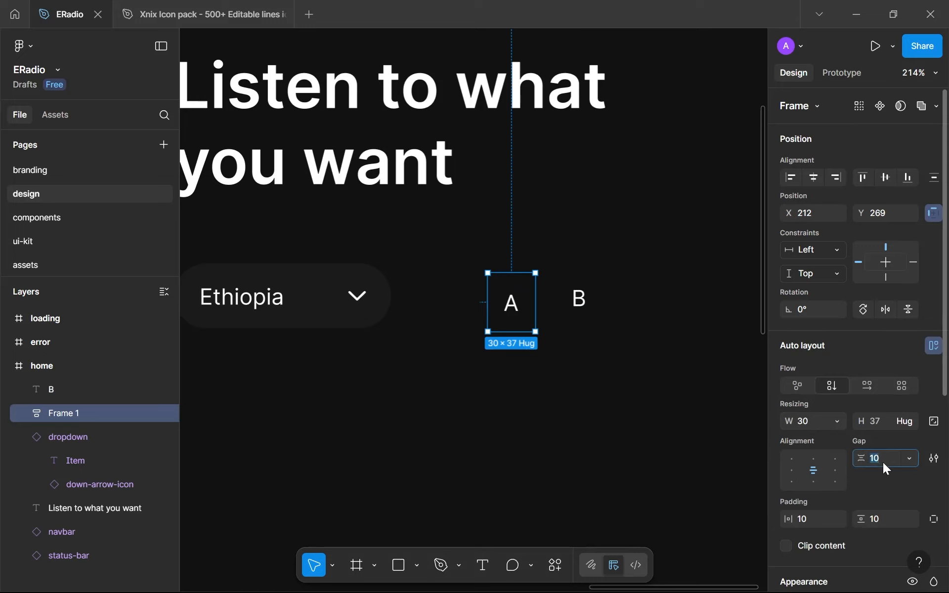
click(81, 420)
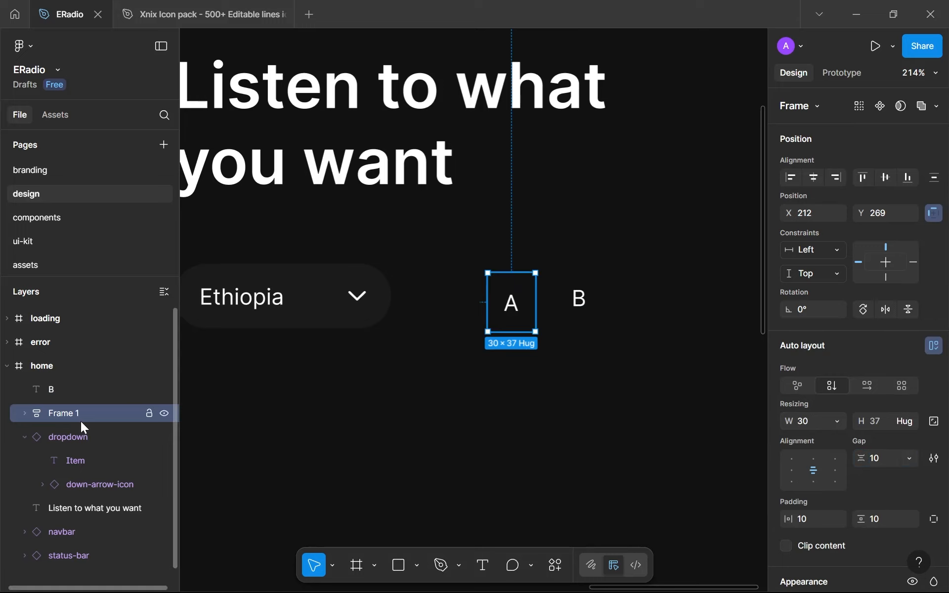
double_click(81, 420)
text(se)
key(Return)
Set the selection frame's horizontal and vertical padding to 12
click(825, 519)
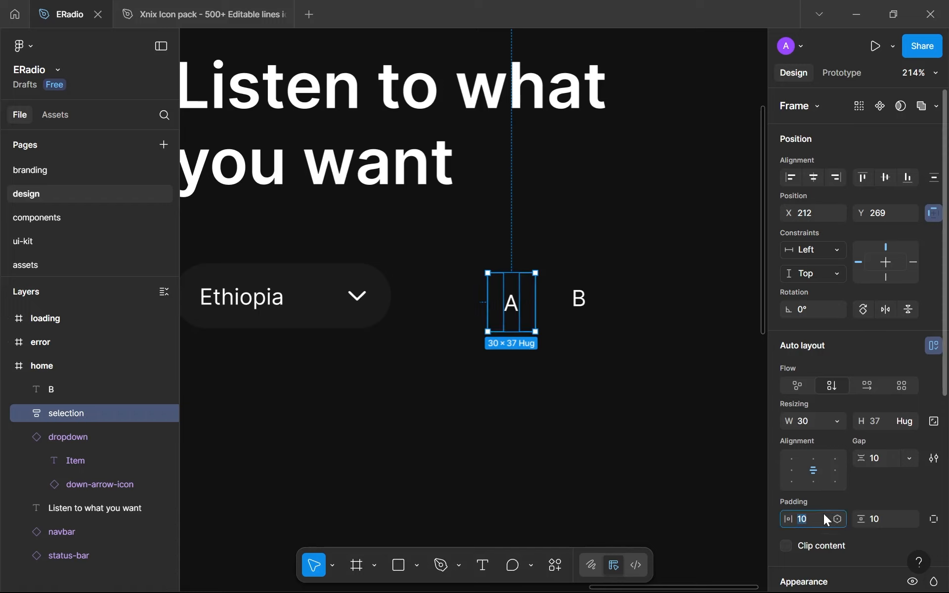
text(12)
click(876, 517)
text(12)
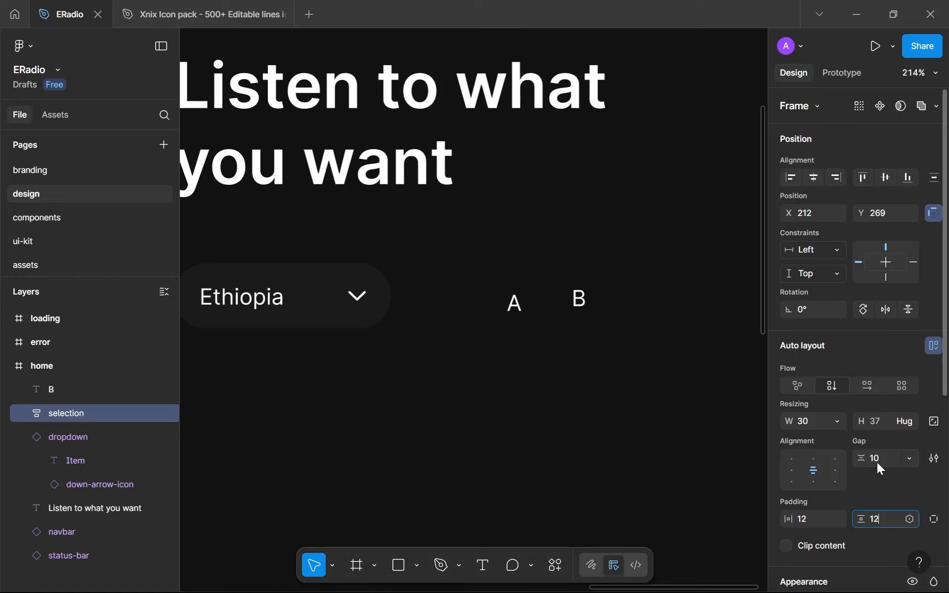
Set the A selection frame's gap to 0 and make its width and height hug the contents
key(Return)
click(876, 482)
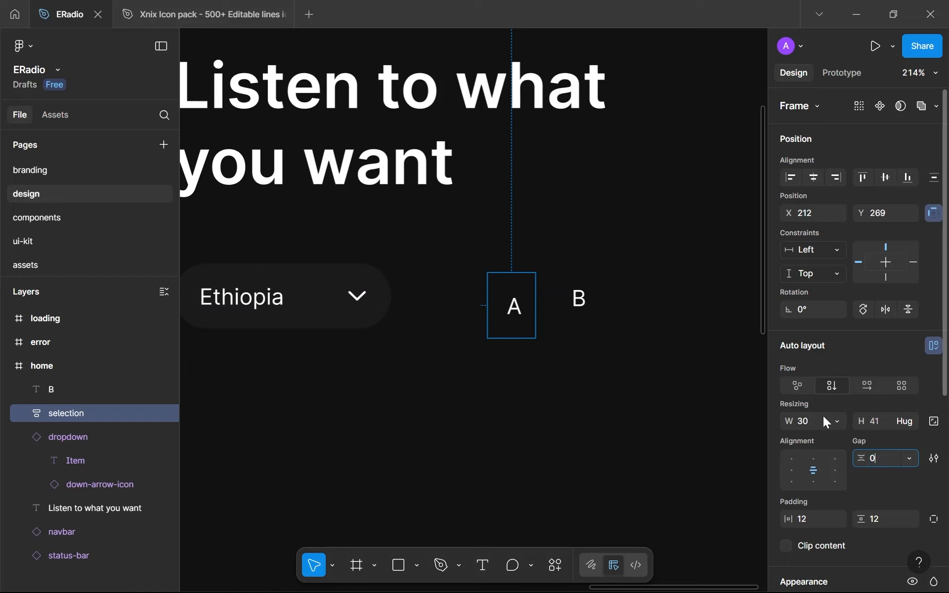
click(835, 422)
click(824, 438)
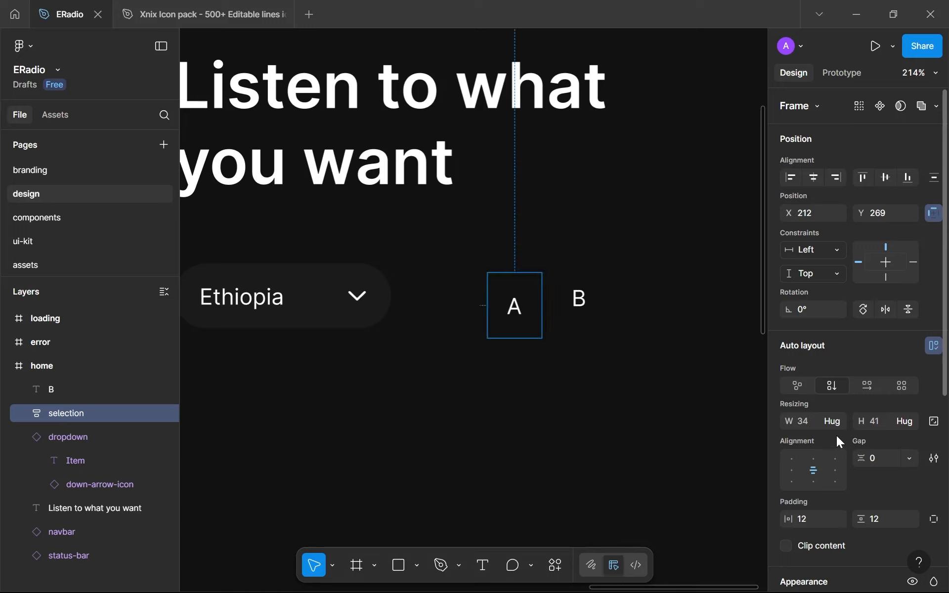
click(908, 421)
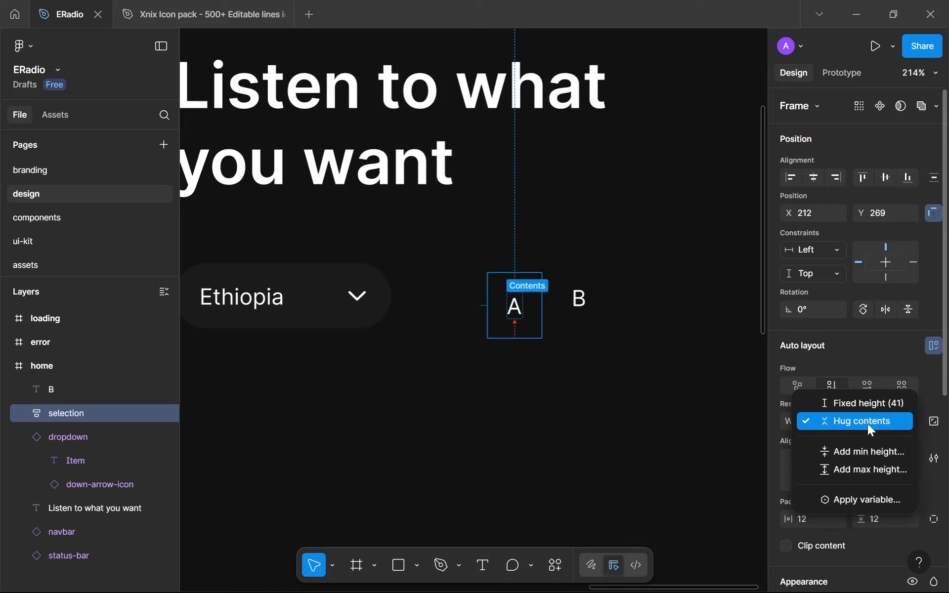
click(859, 421)
Set the A selection frame's corner radius to 999
scroll(831, 468, down, 3)
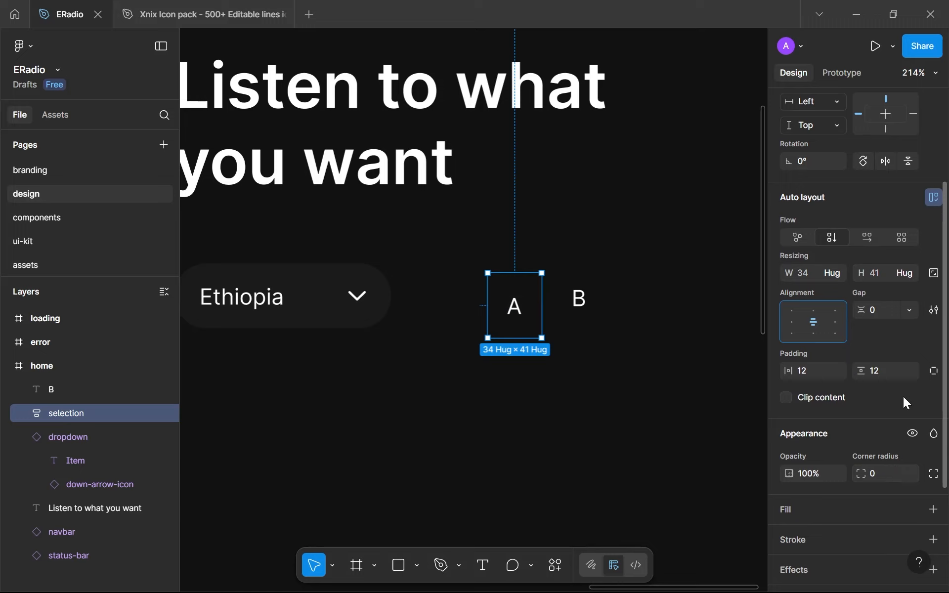
click(909, 473)
click(810, 370)
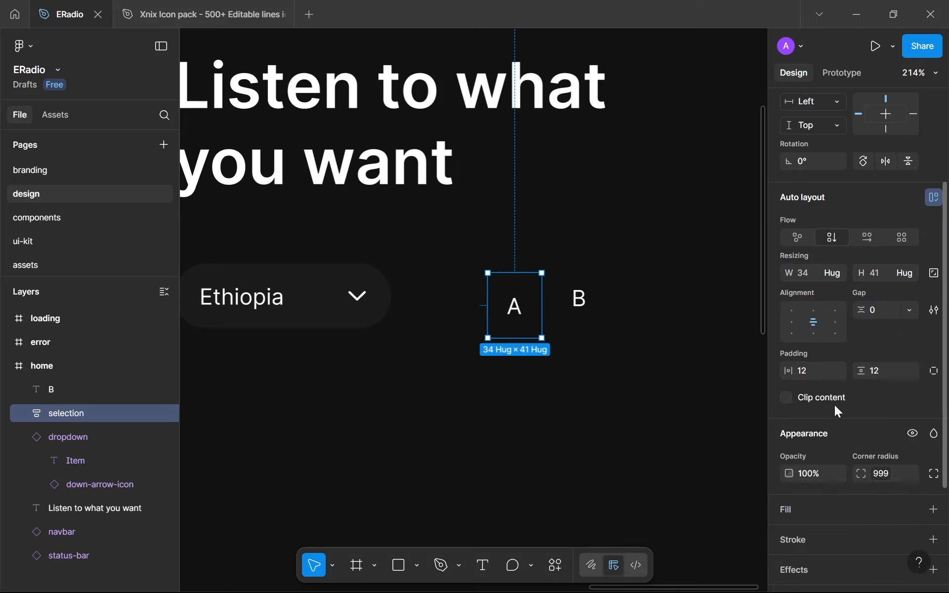
scroll(840, 396, down, 3)
Replace the loose "B" text with a duplicate of the A selection frame placed beside it, reworded to "B"
click(570, 308)
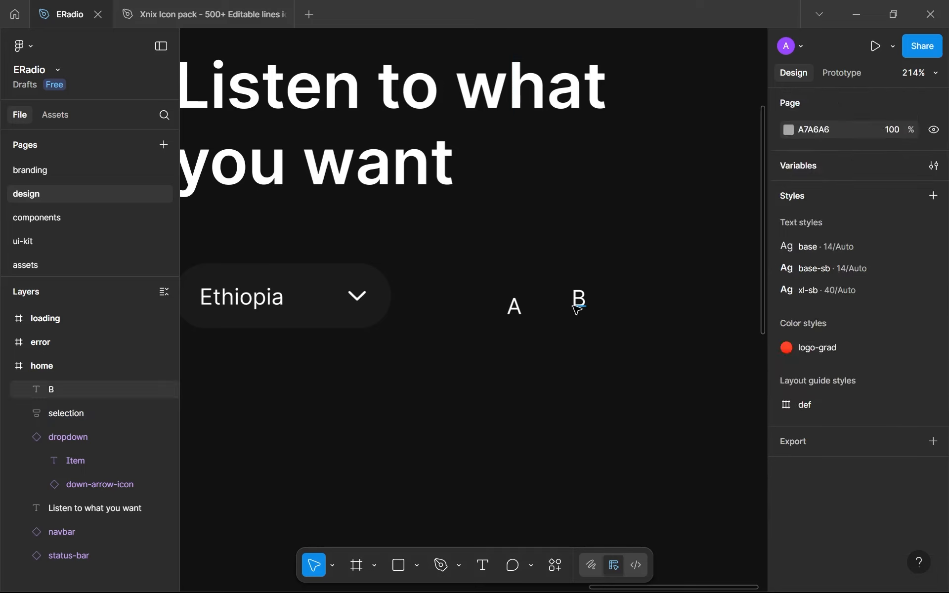
click(577, 309)
key(Delete)
click(497, 313)
key(ctrl+d)
drag(507, 318, 608, 320)
double_click(608, 320)
text(B)
key(Escape)
Fill the A frame with the brand-500 colour and move it level with the B frame at X 219, Y 268
click(516, 306)
scroll(808, 415, down, 2)
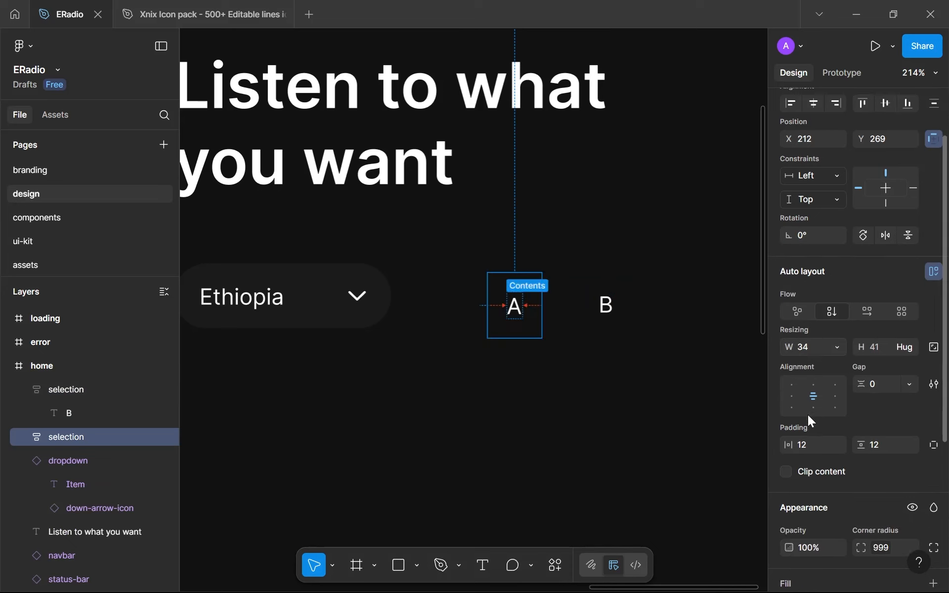
scroll(807, 415, down, 5)
click(912, 363)
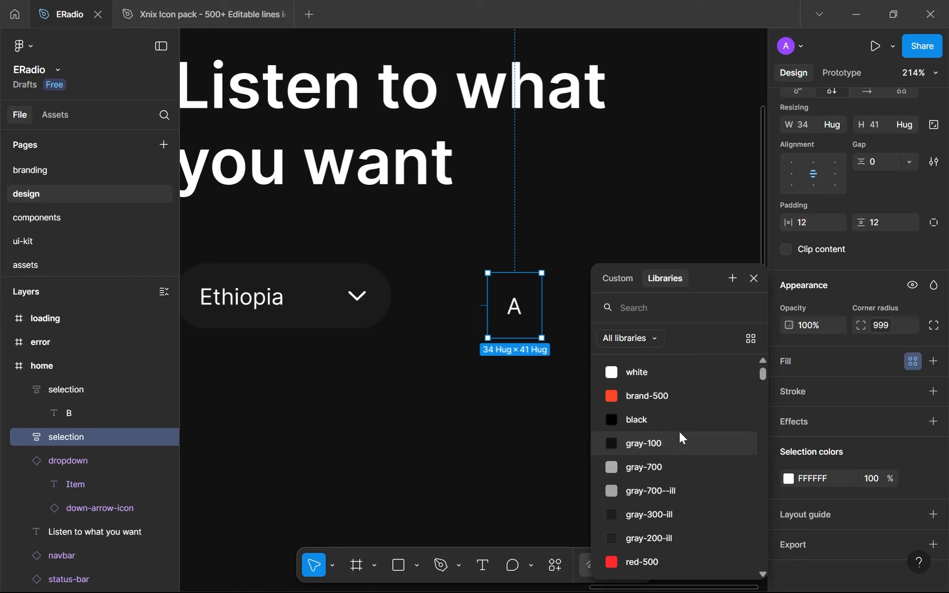
click(650, 404)
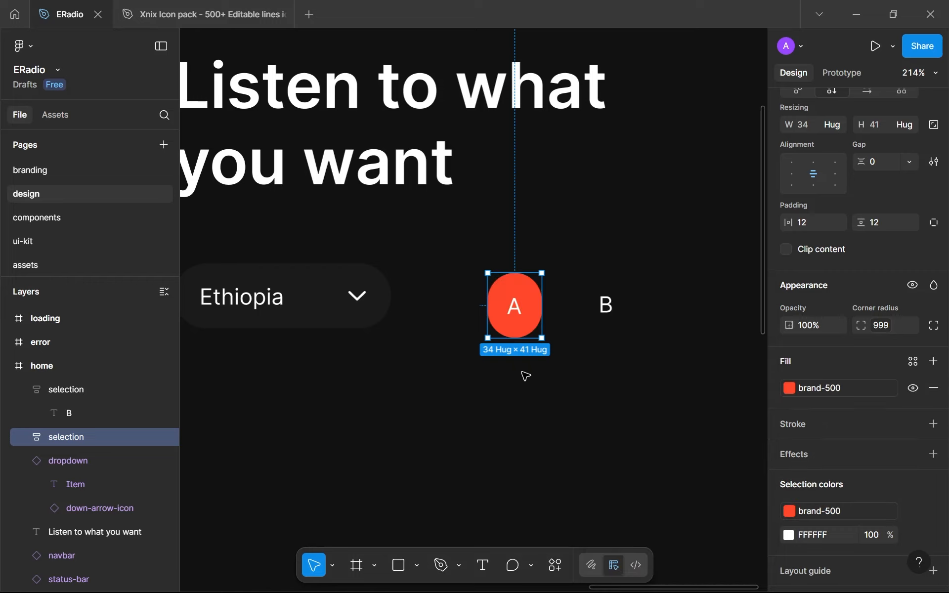
click(525, 390)
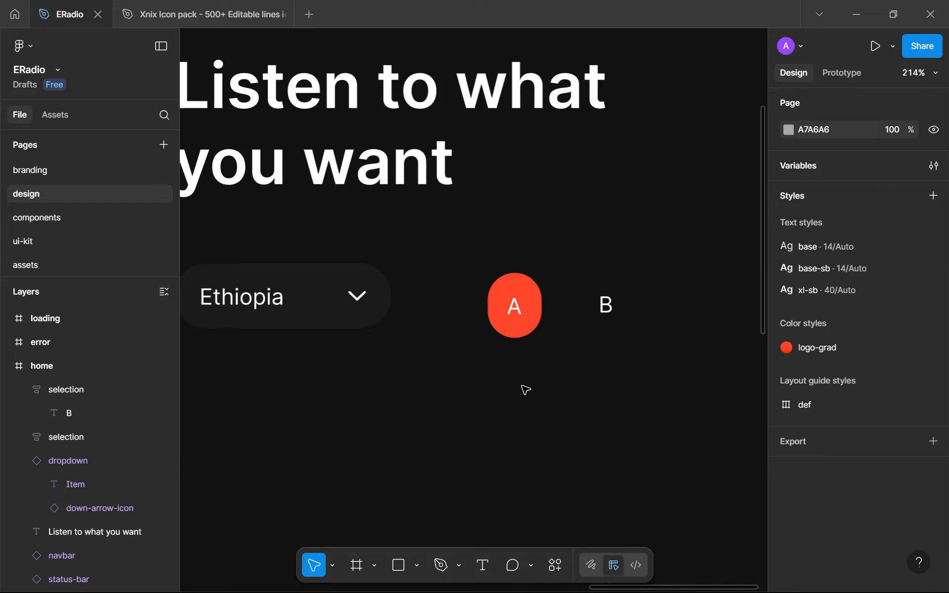
drag(520, 341, 531, 338)
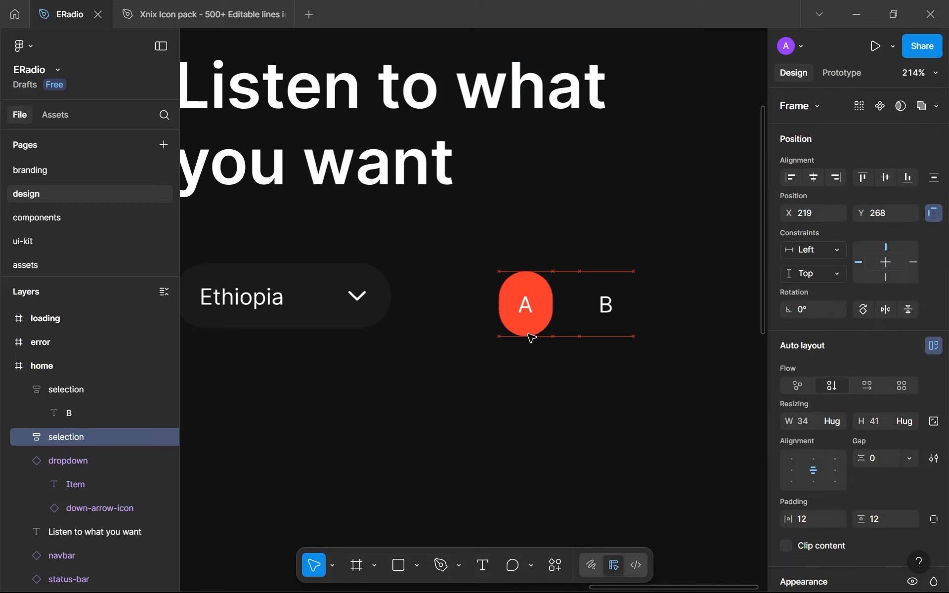
Add a fill to the B frame, sampling the dropdown's background colour 1B1B1B
click(612, 307)
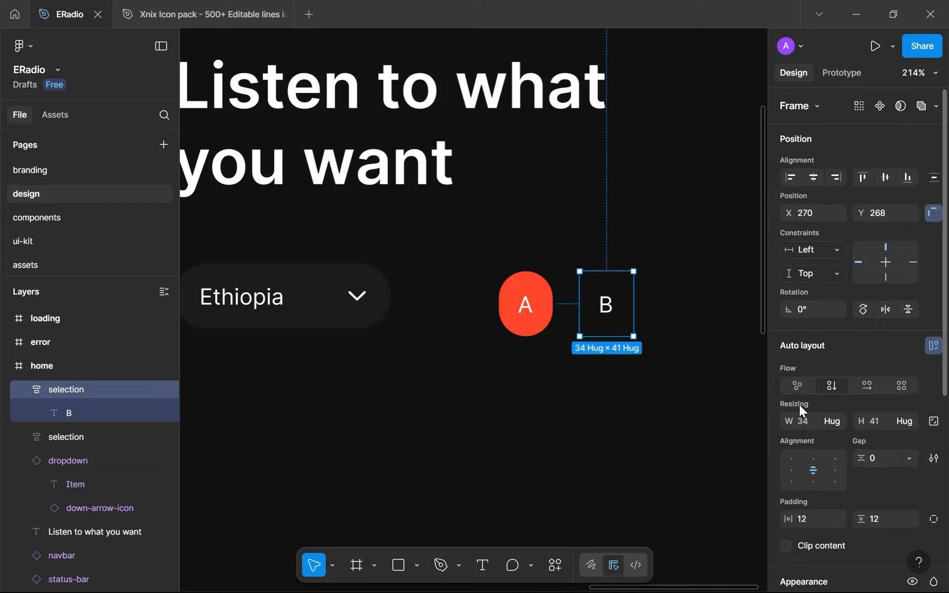
scroll(800, 405, down, 5)
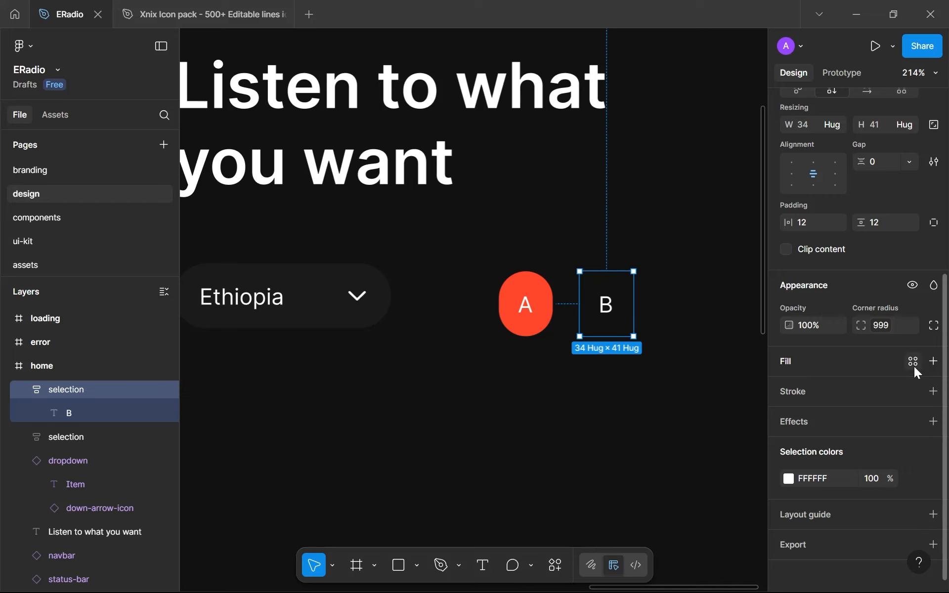
click(933, 361)
drag(696, 209, 806, 194)
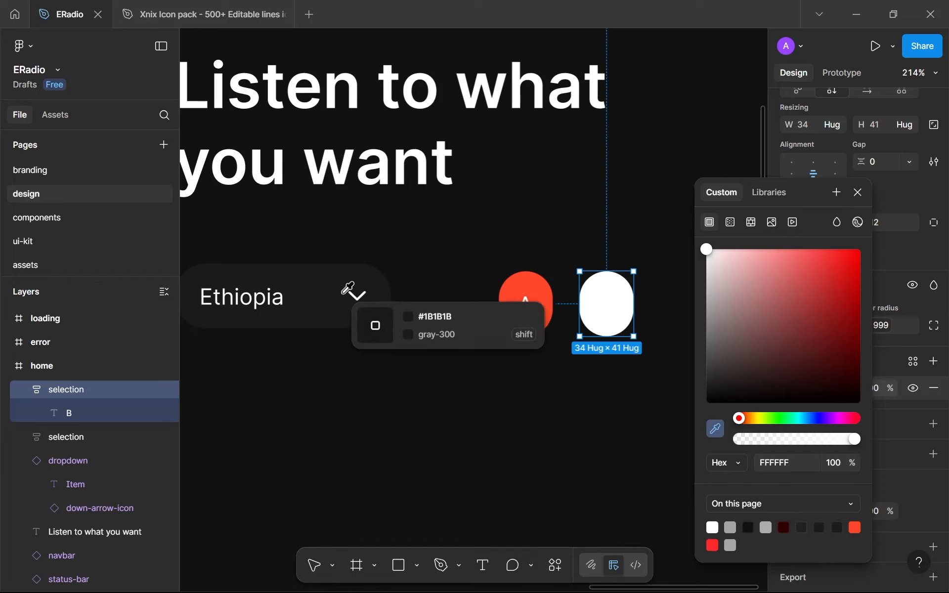
click(321, 297)
Try tinting the B frame's fill to 1B191D and resample the dropdown's background colour
click(780, 462)
key(Up)
key(Up)
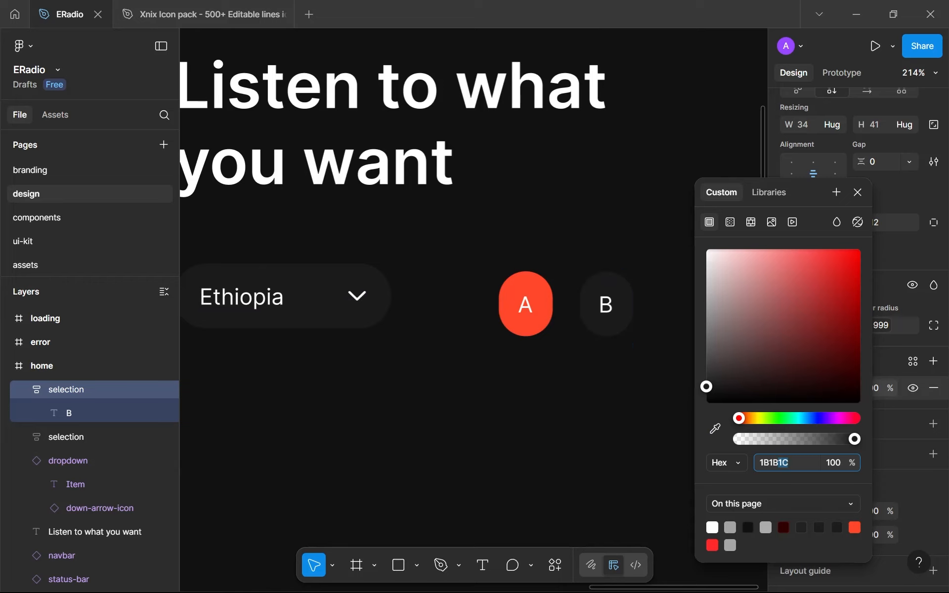
key(Left)
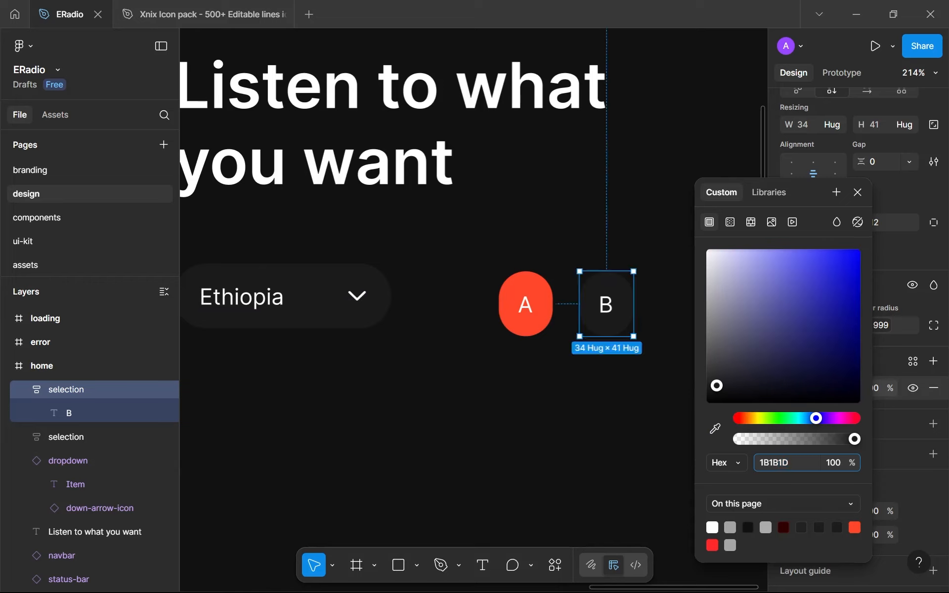
key(Down)
key(Down)
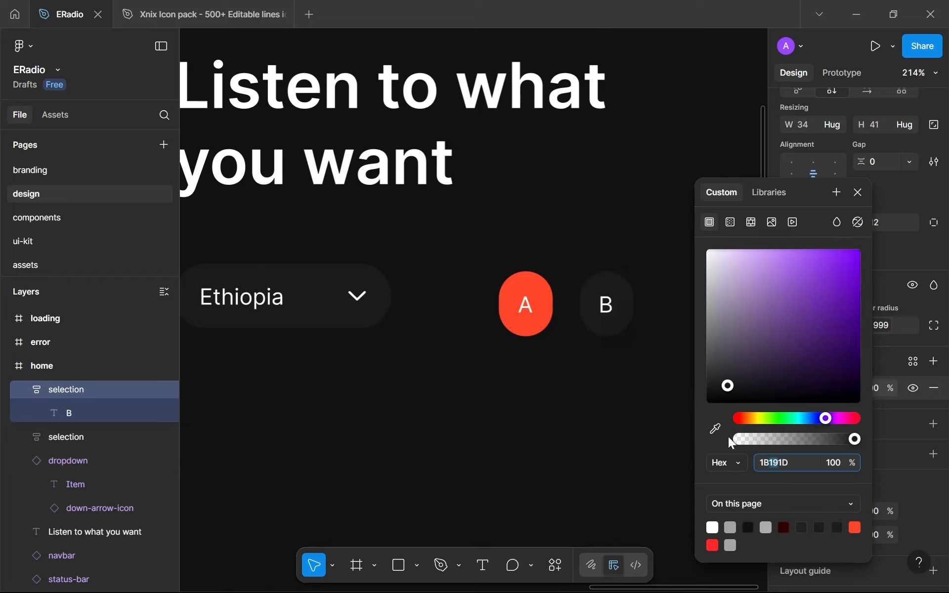
click(716, 429)
click(372, 298)
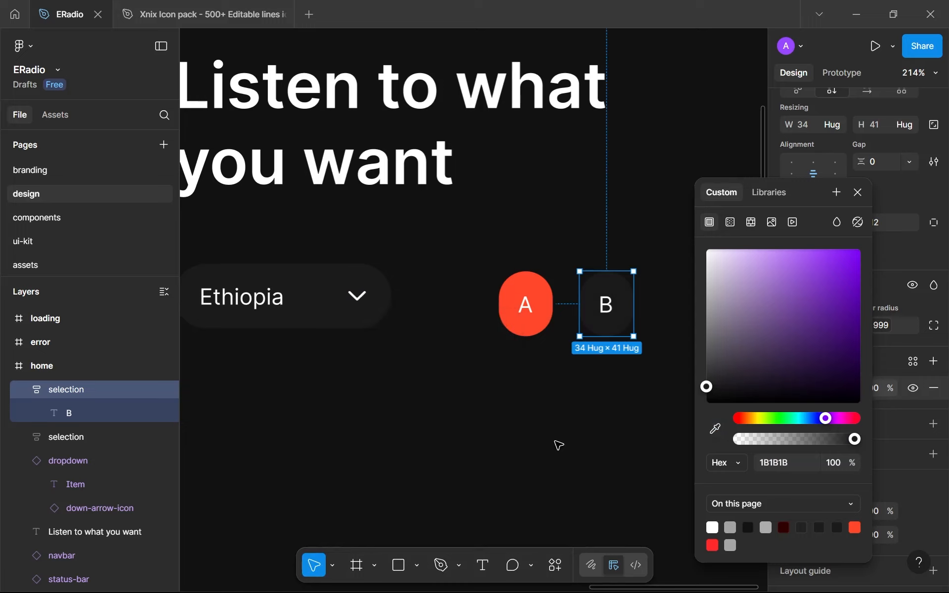
Lighten the B frame's fill evenly to a neutral dark gray slightly lighter than 242424
click(772, 463)
key(Up)
key(Up)
key(Up)
key(Up)
key(Up)
key(Up)
key(Up)
key(Up)
key(Up)
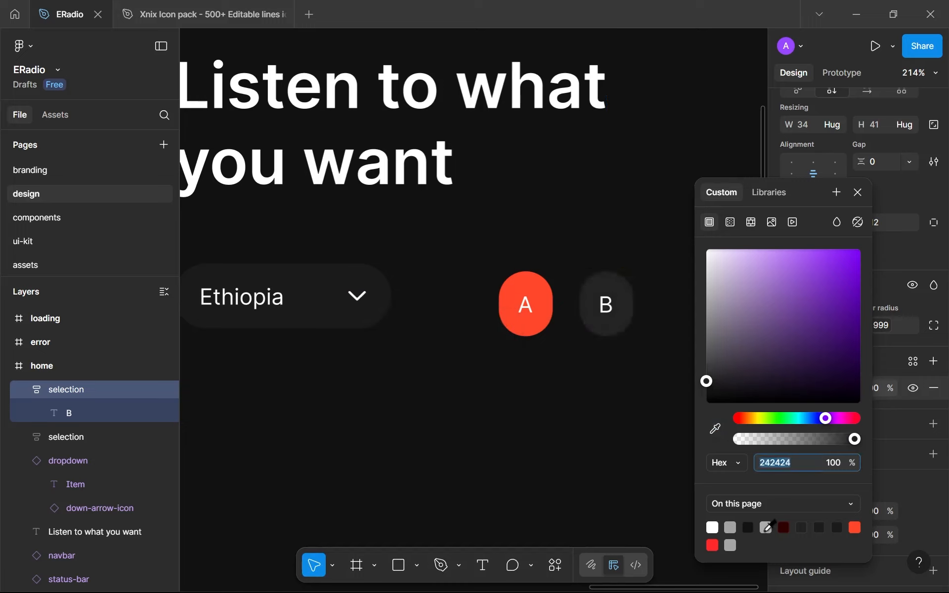
key(Up)
key(Up)
key(Up)
key(Up)
key(Up)
key(Up)
click(606, 366)
Wrap the A and B frames together in a horizontal auto layout frame and name it "selection"
drag(656, 380, 482, 240)
key(shift+a)
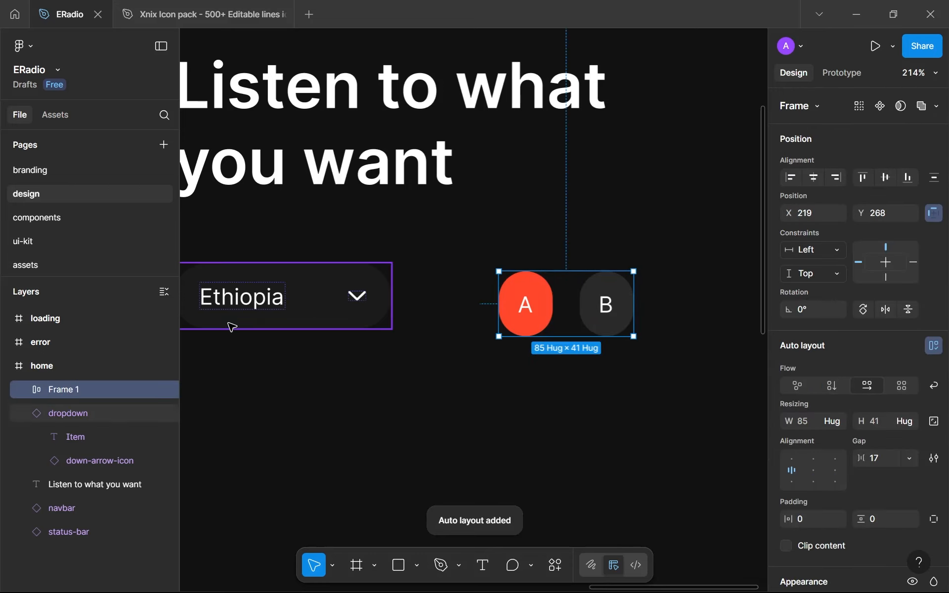
double_click(86, 381)
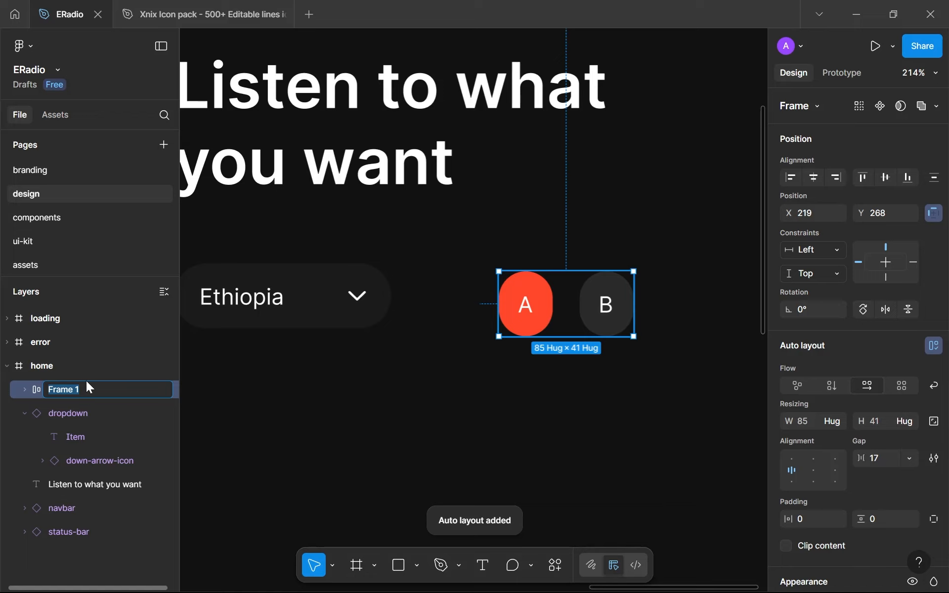
text(selec)
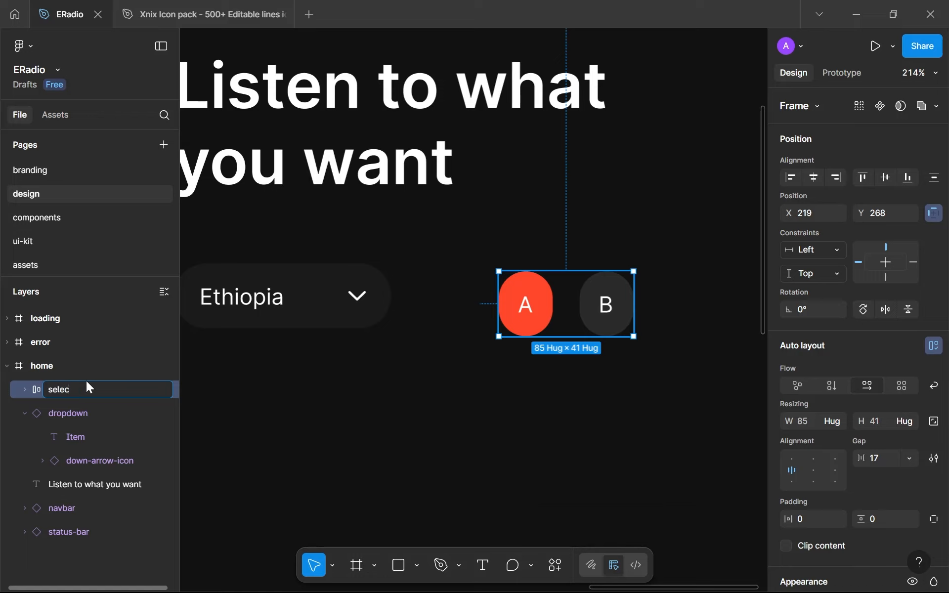
text(tion)
key(Return)
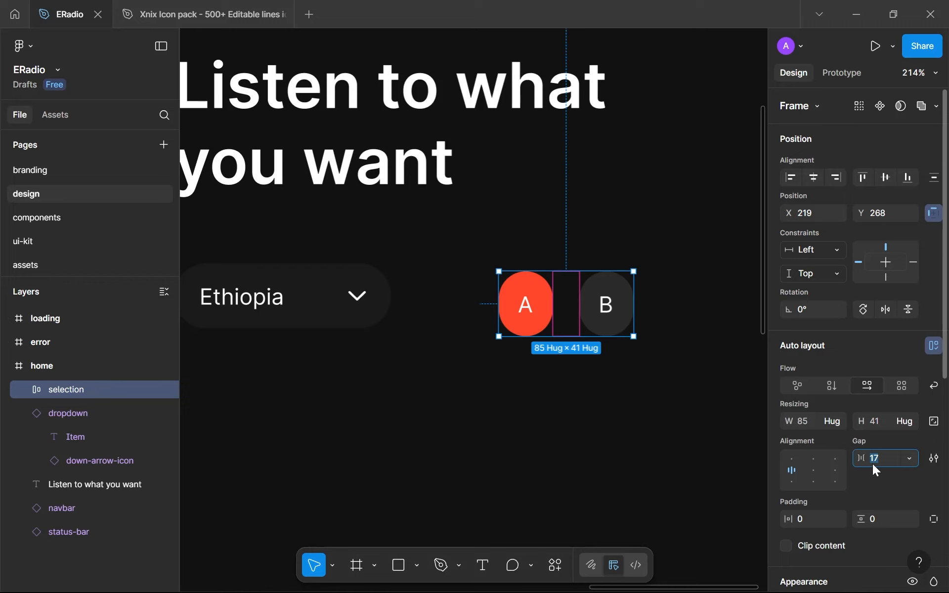
Give the outer selection frame a gap of 8, horizontal padding of 16 and vertical padding of 12, matching the dropdown's padding
click(817, 523)
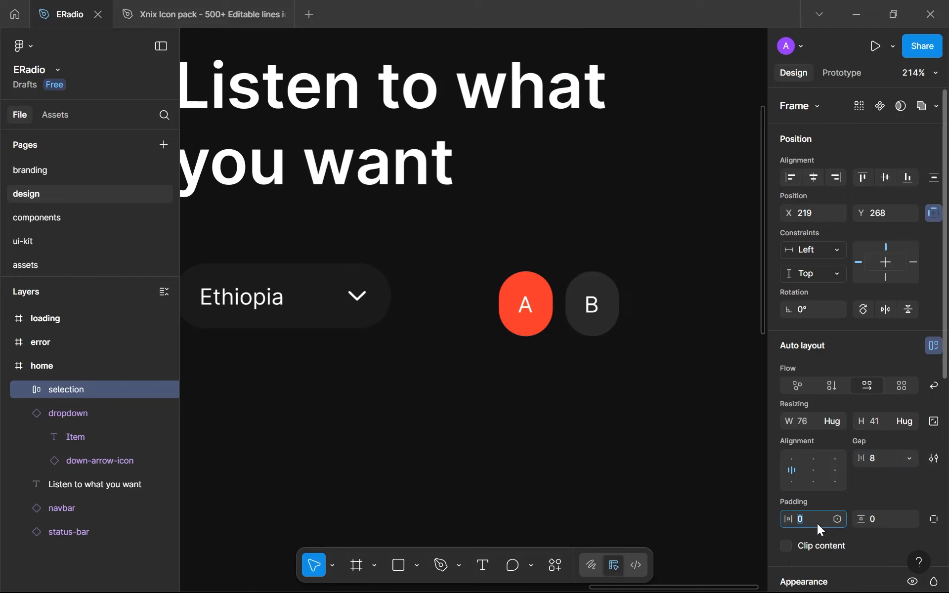
click(374, 321)
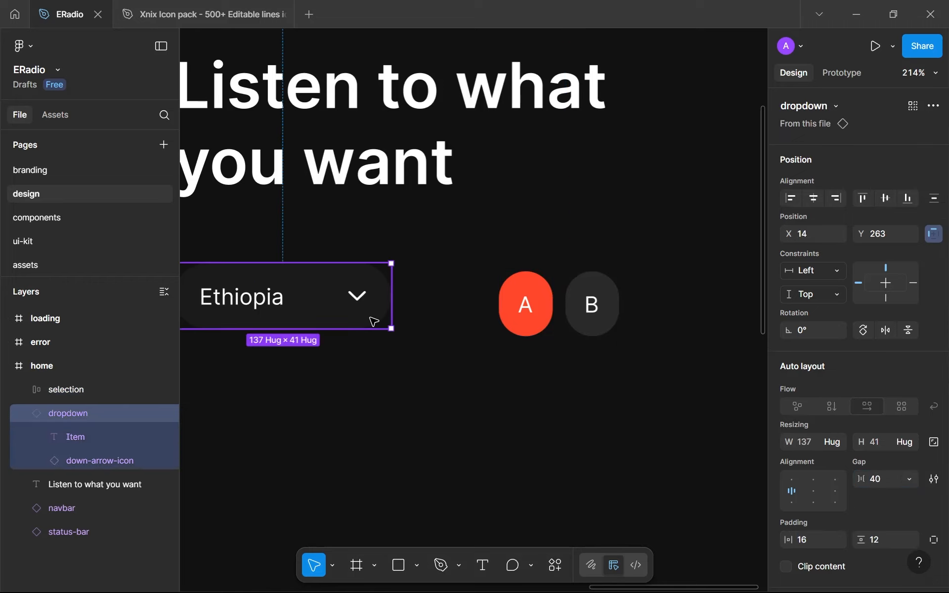
click(612, 295)
click(805, 524)
text(16)
key(Tab)
text(1)
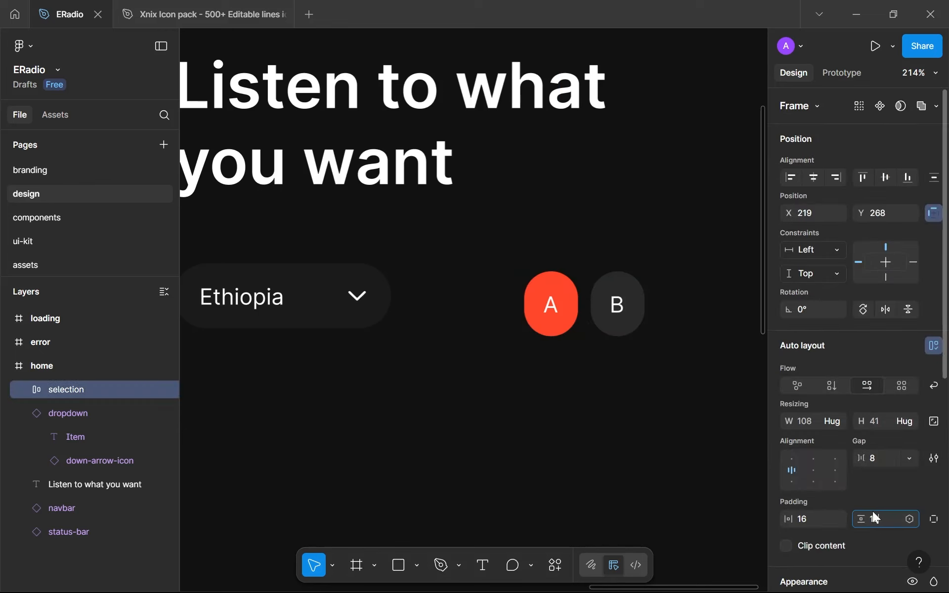
text(2)
Move the outer selection frame beside the dropdown at X 172, Y 263 and shorten it to the dropdown's height
click(634, 343)
drag(635, 343, 568, 341)
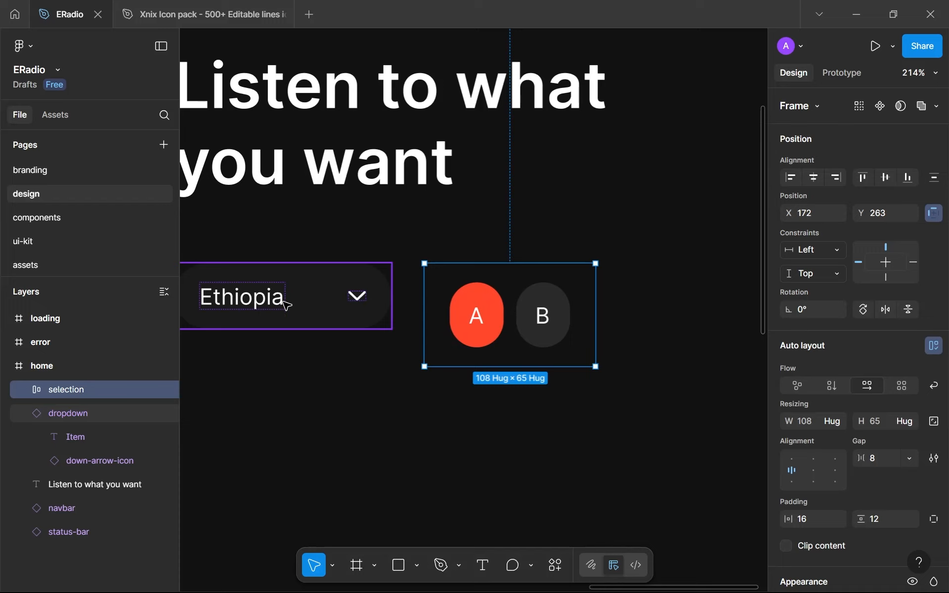
drag(453, 364, 430, 328)
Set the height of both the dropdown and the outer selection frame to 42
click(299, 285)
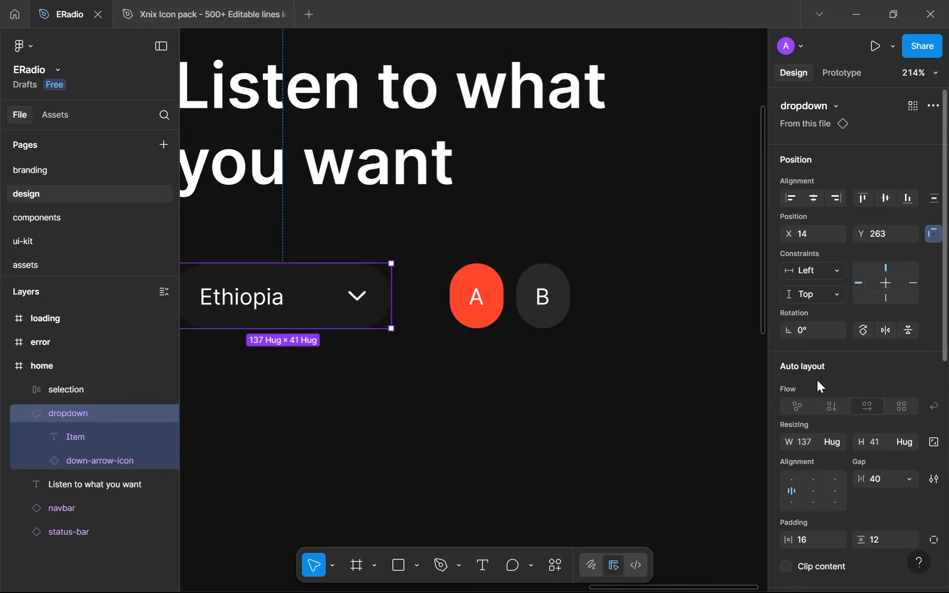
click(873, 449)
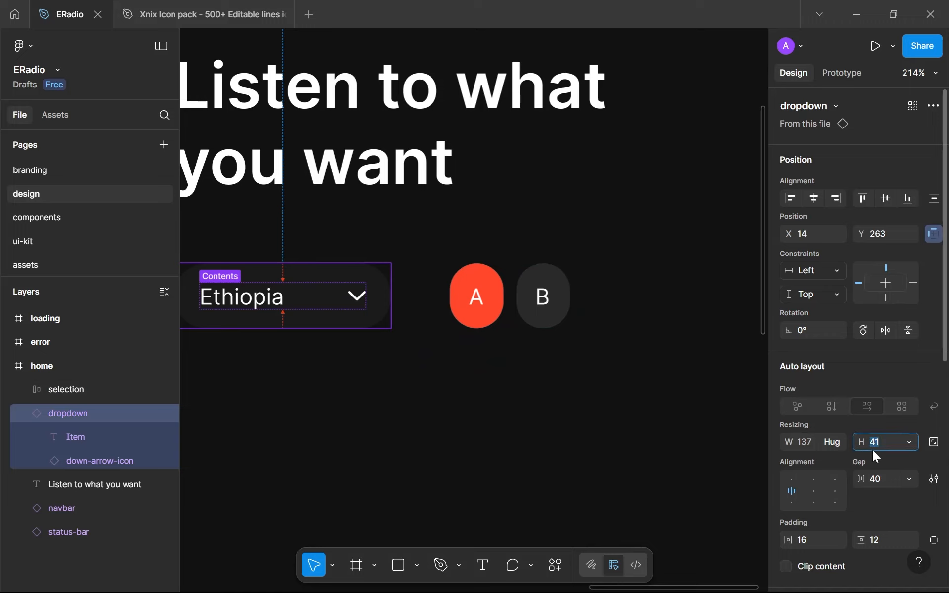
key(Up)
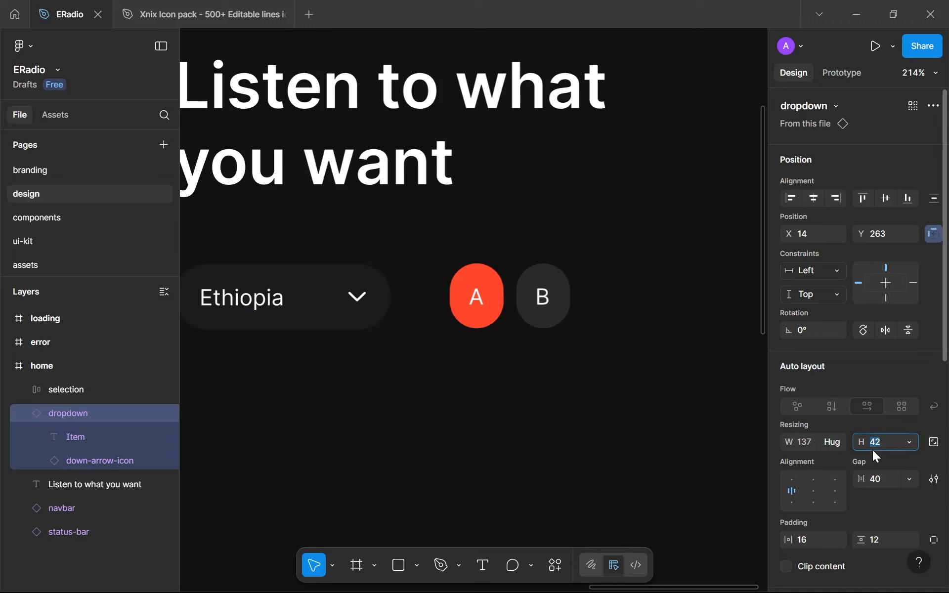
click(509, 313)
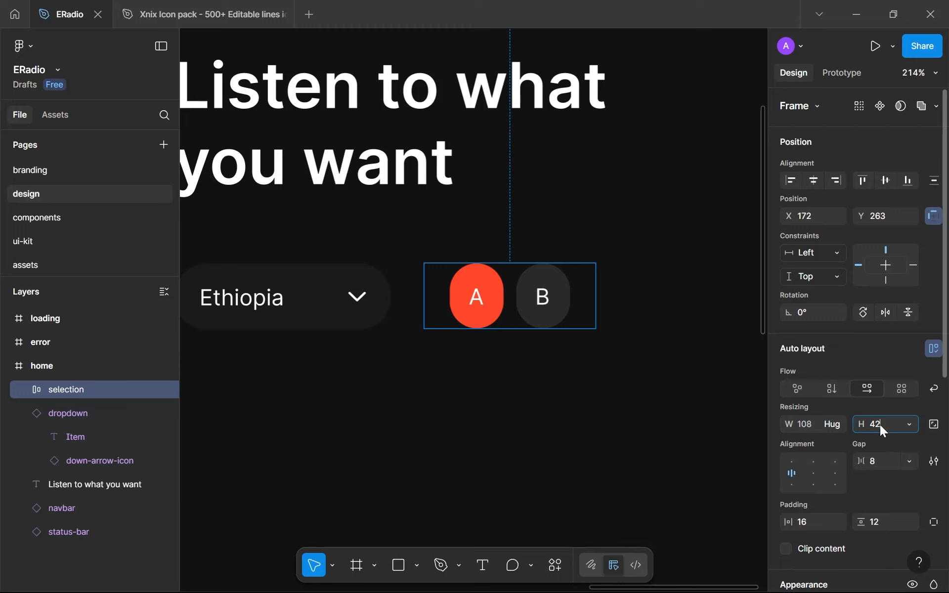
key(Return)
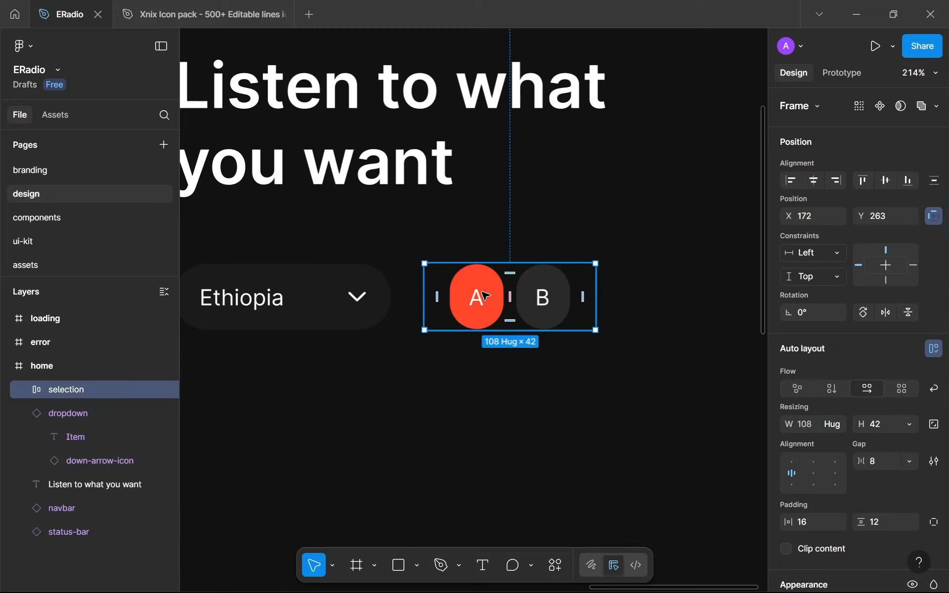
Set the height of the inner A and B frames to fill the container
click(523, 311)
key(ctrl+a)
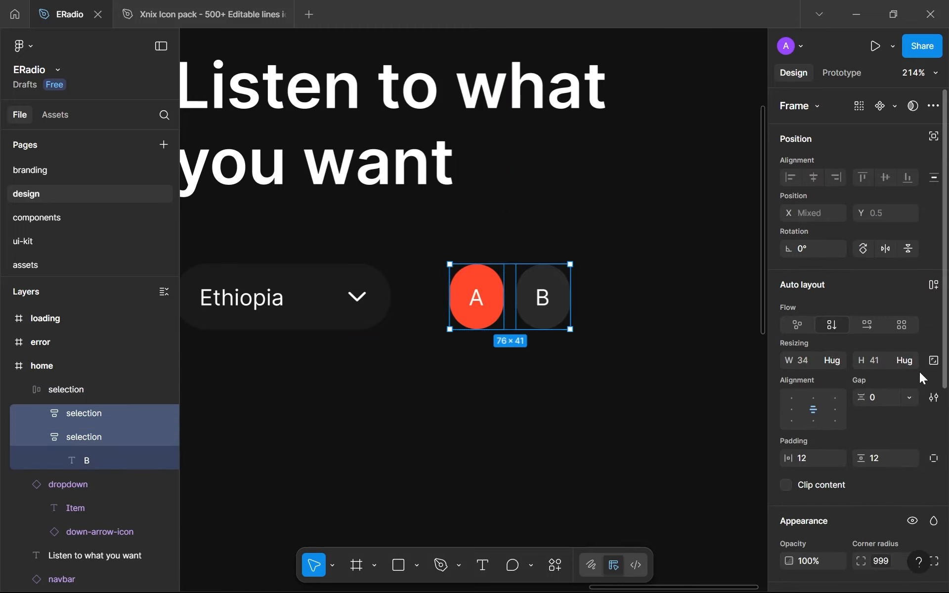
click(913, 358)
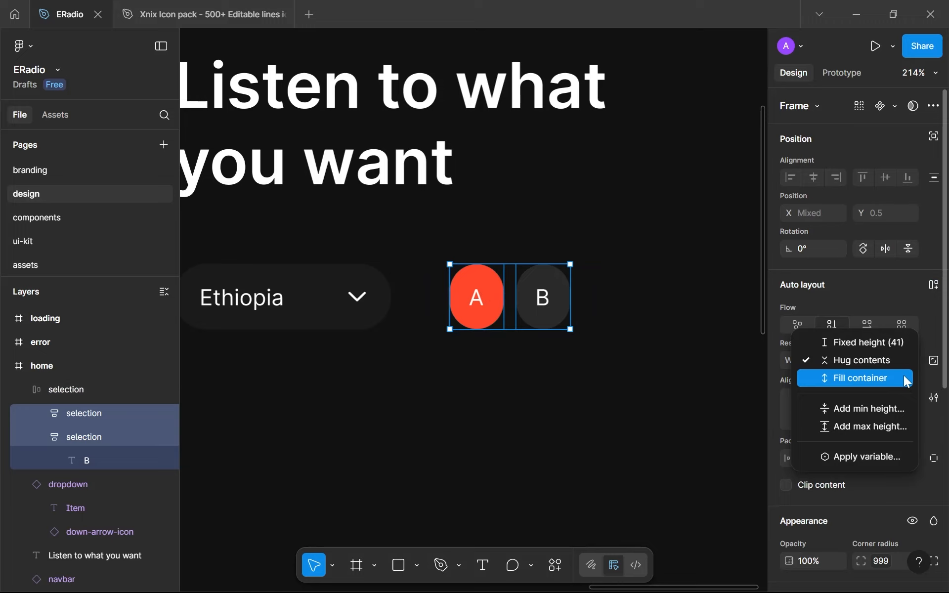
click(905, 378)
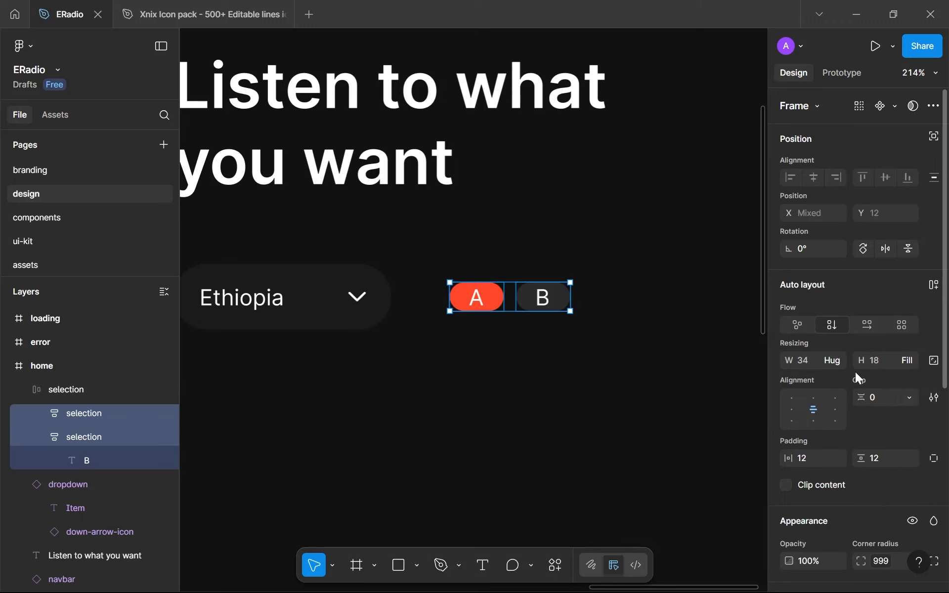
Set the outer selection frame's horizontal and vertical padding to 8
click(495, 364)
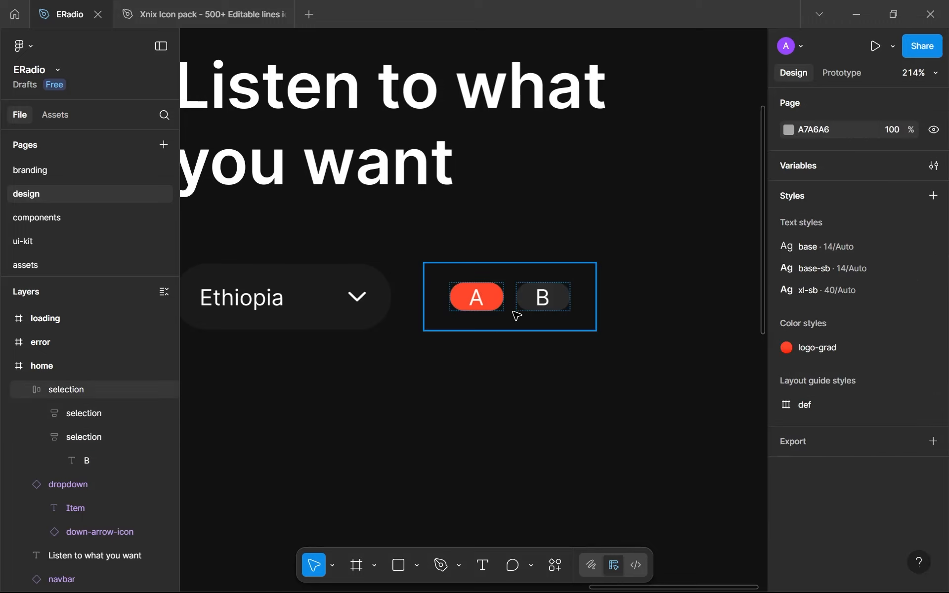
click(517, 314)
click(818, 523)
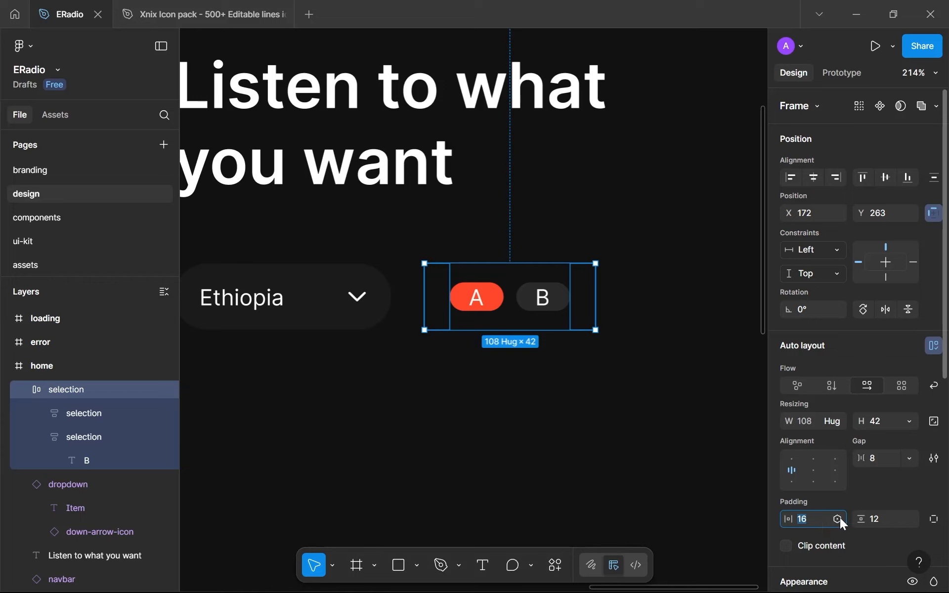
text(8)
click(886, 515)
text(8)
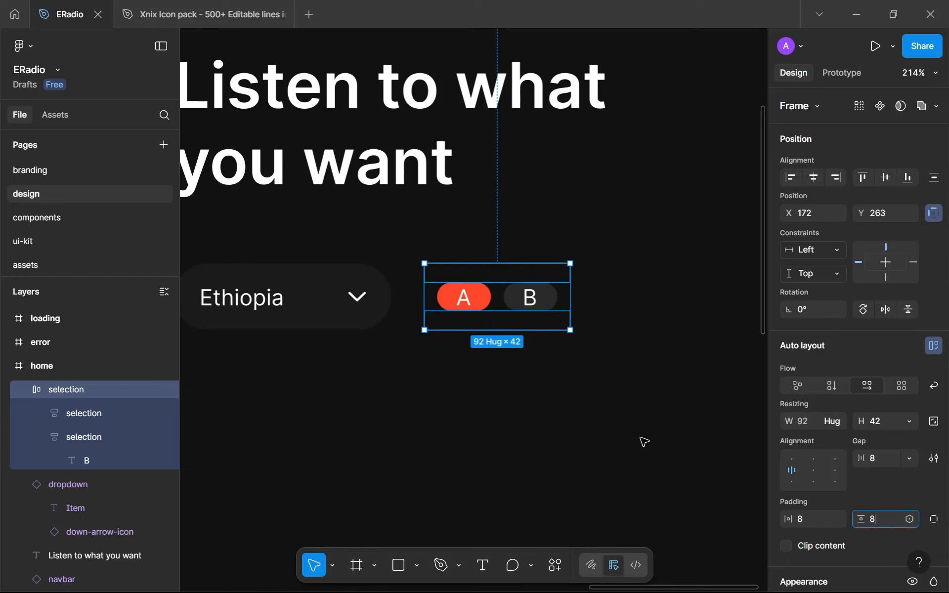
Reduce the outer selection frame's horizontal and vertical padding to 4
click(639, 437)
click(525, 300)
click(798, 523)
text(4)
click(874, 519)
text(4)
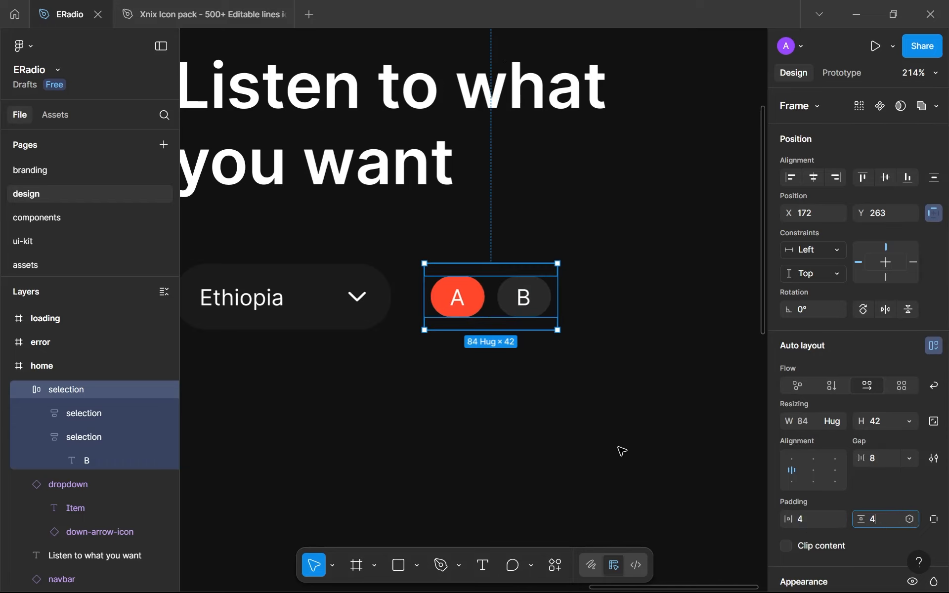
Fill the outer selection frame with the gray-300 library color
click(577, 443)
click(486, 315)
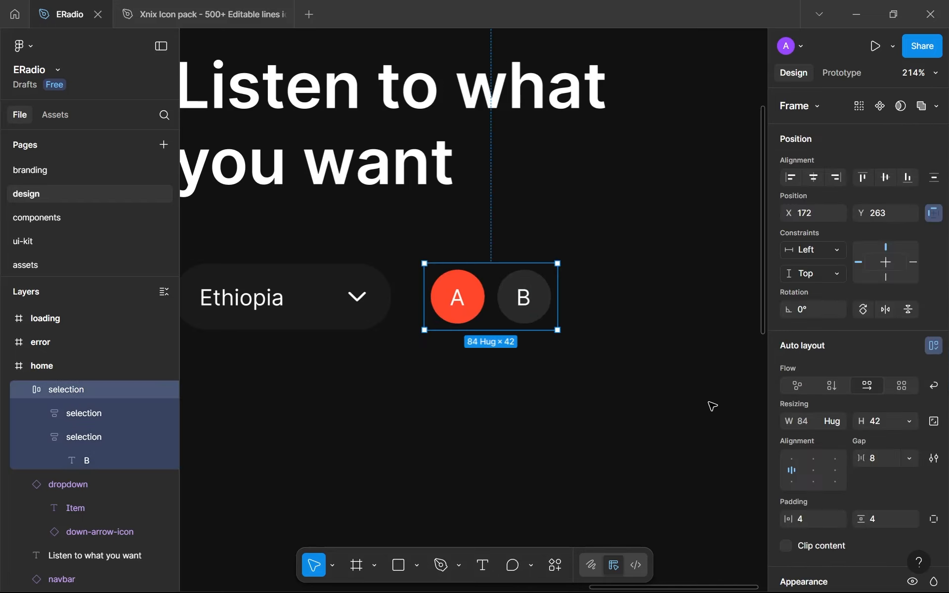
scroll(844, 465, down, 5)
click(909, 399)
click(843, 382)
scroll(860, 410, down, 2)
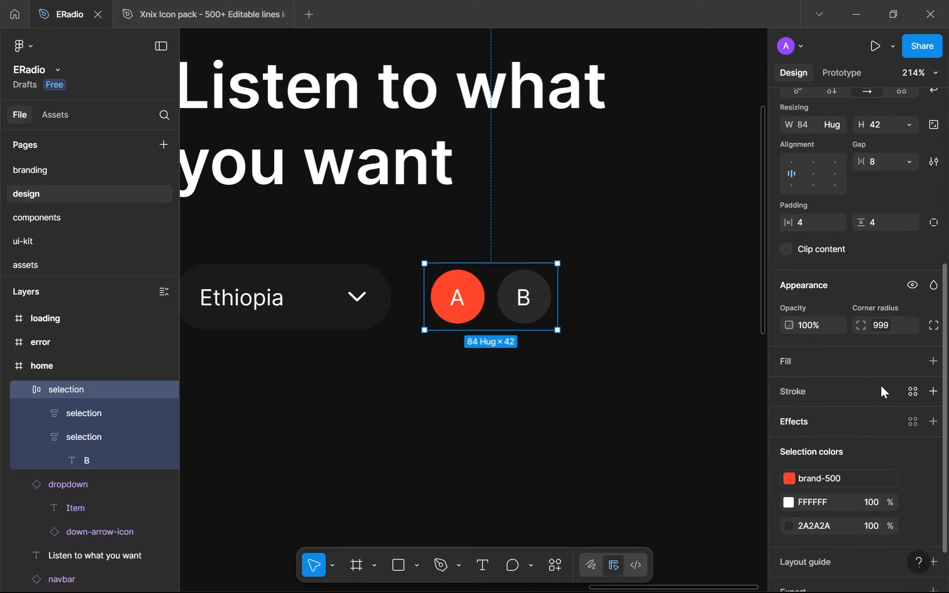
click(913, 360)
scroll(633, 514, down, 1)
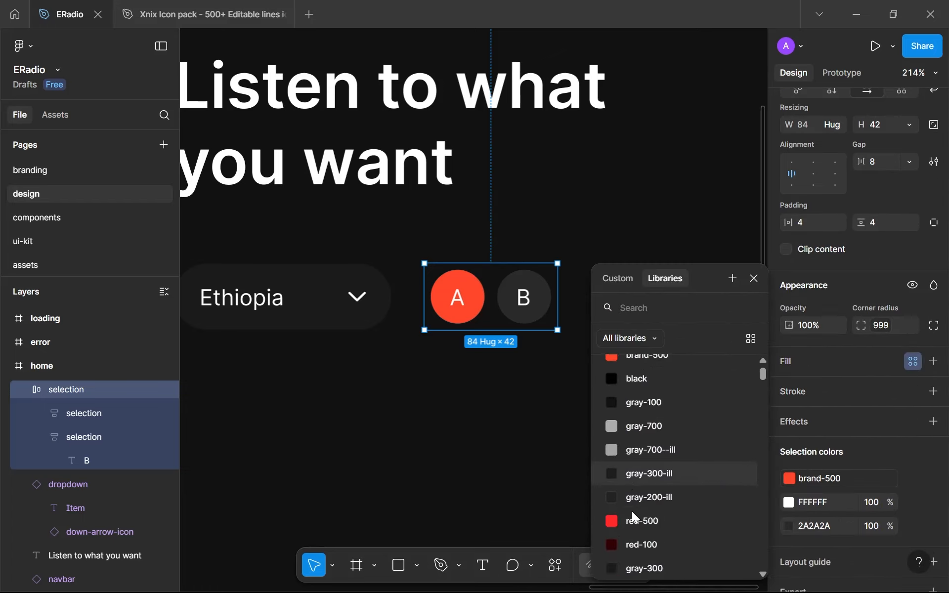
scroll(632, 511, down, 1)
click(631, 544)
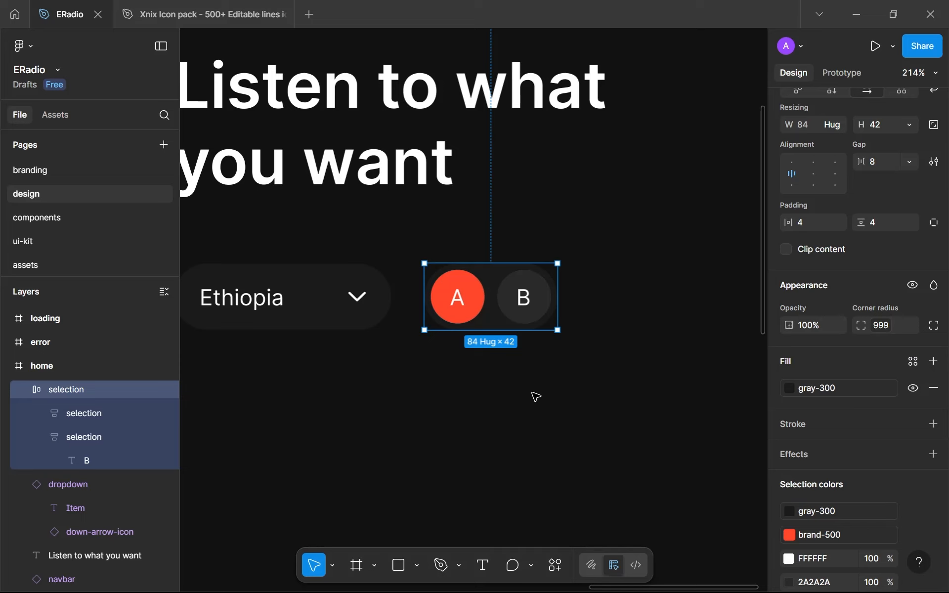
click(537, 397)
Set the gap between the A and B pills in the outer selection frame to 4
scroll(509, 322, up, 5)
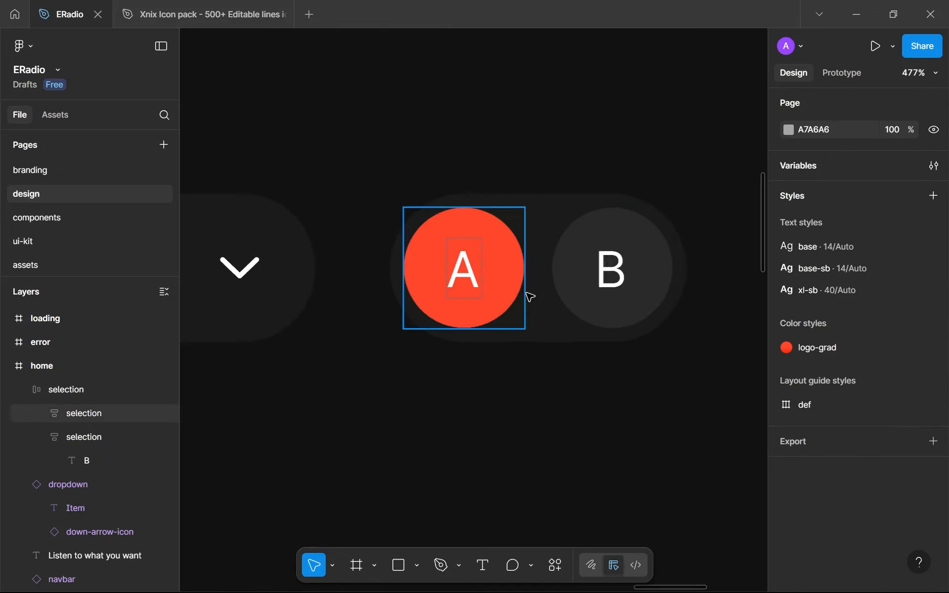
scroll(530, 297, down, 2)
click(533, 300)
click(884, 382)
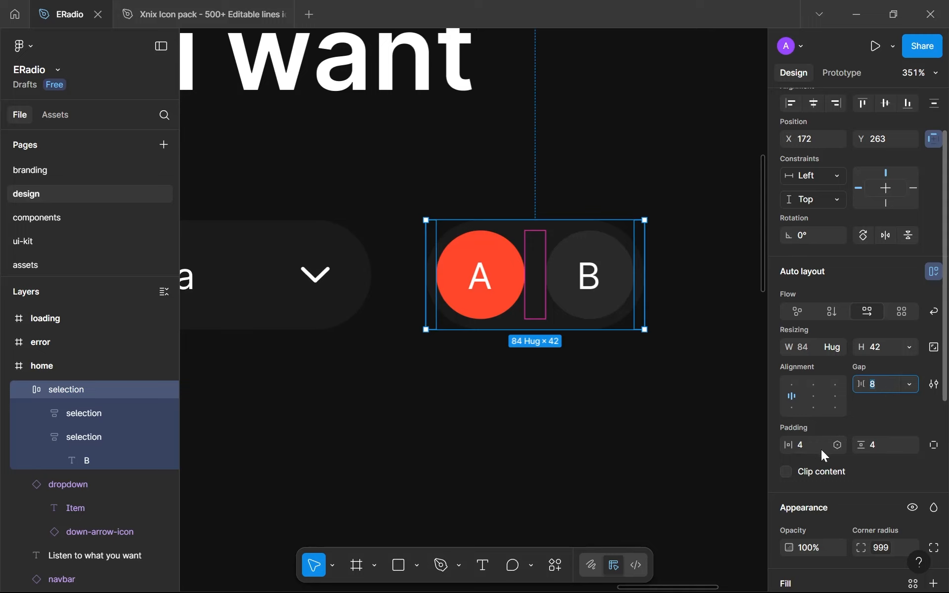
text(4)
key(Return)
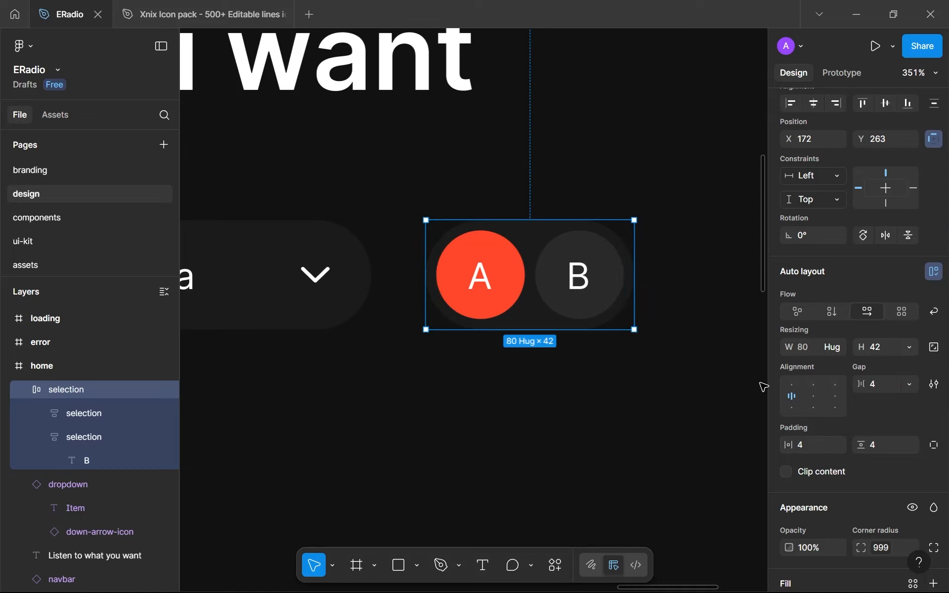
Set the outer selection frame's horizontal and vertical padding to 6
click(808, 451)
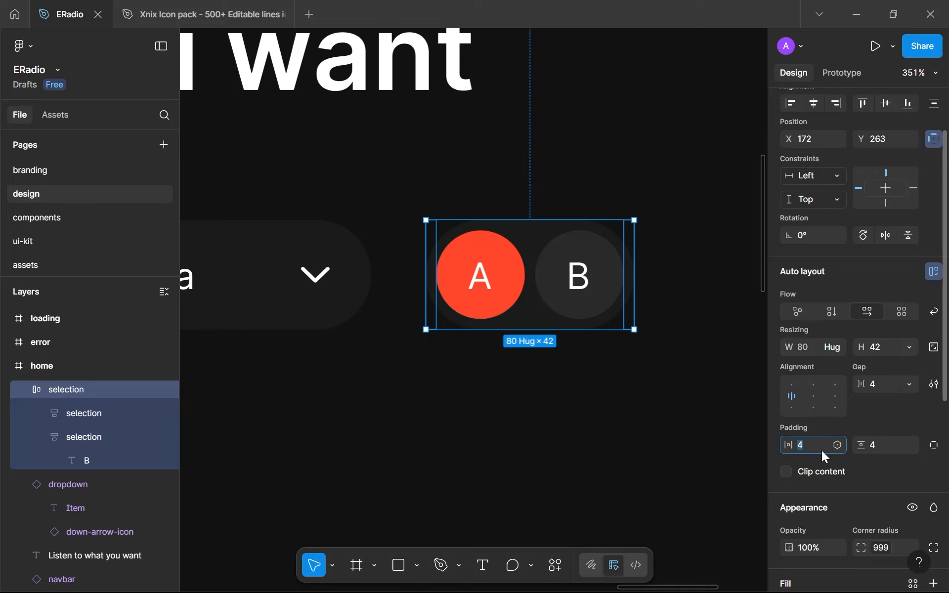
text(6)
key(Return)
click(870, 440)
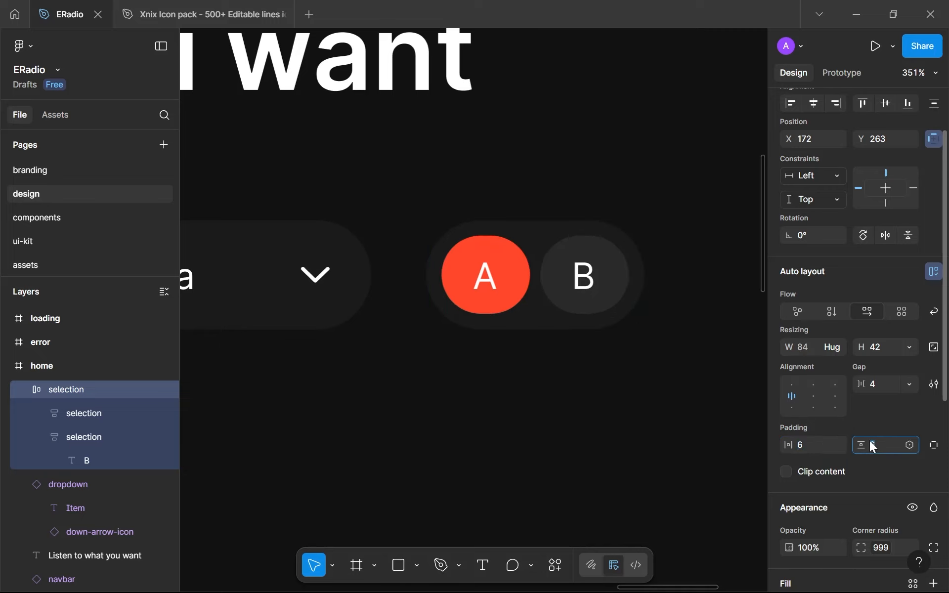
click(481, 430)
scroll(481, 428, down, 10)
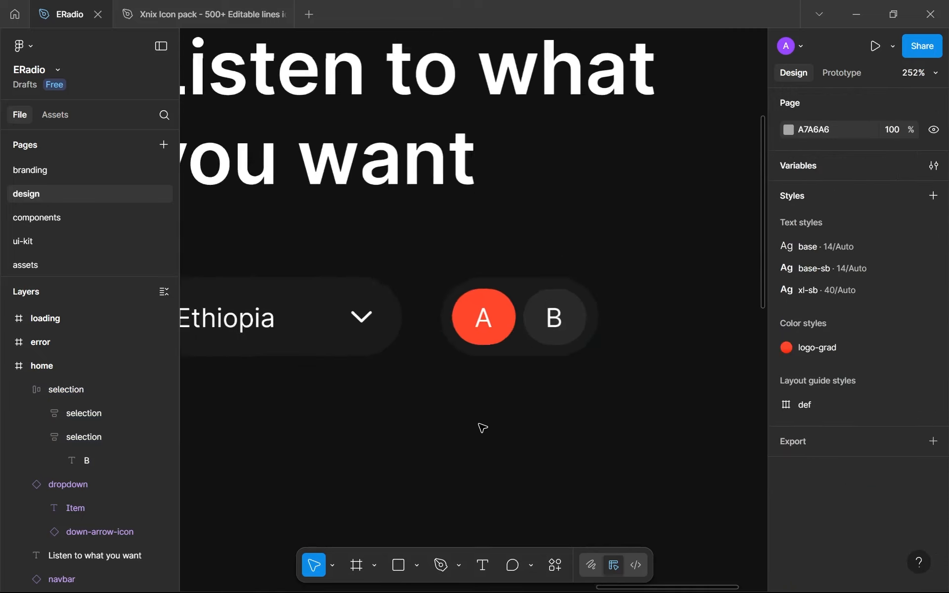
Cut the A/B selection frame from the home screen and go to the components page
click(556, 391)
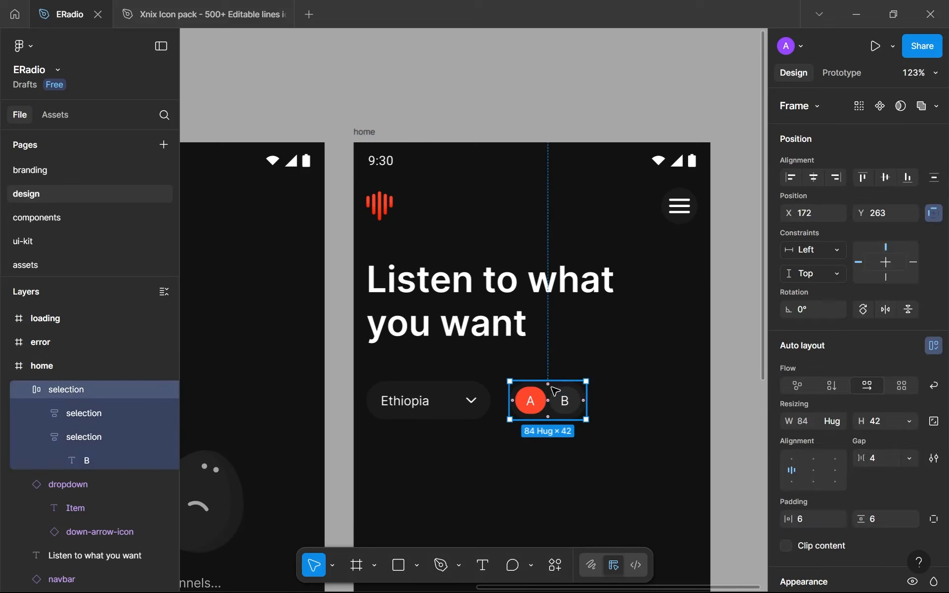
click(23, 390)
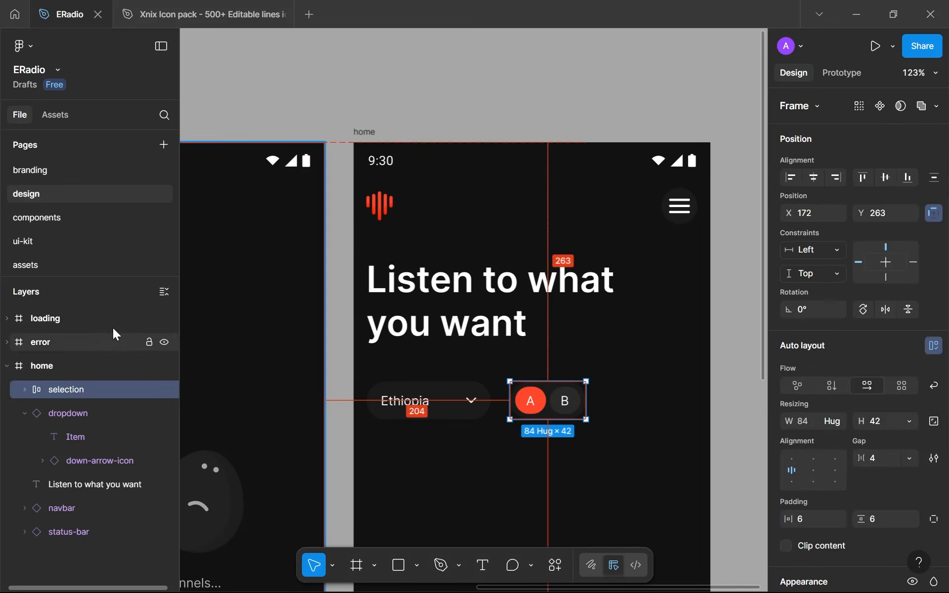
click(57, 220)
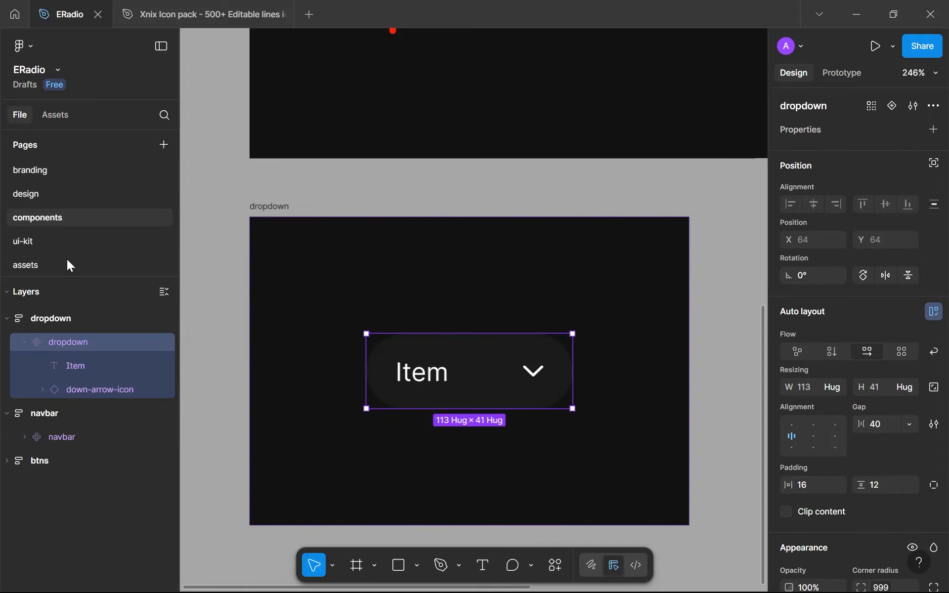
click(58, 192)
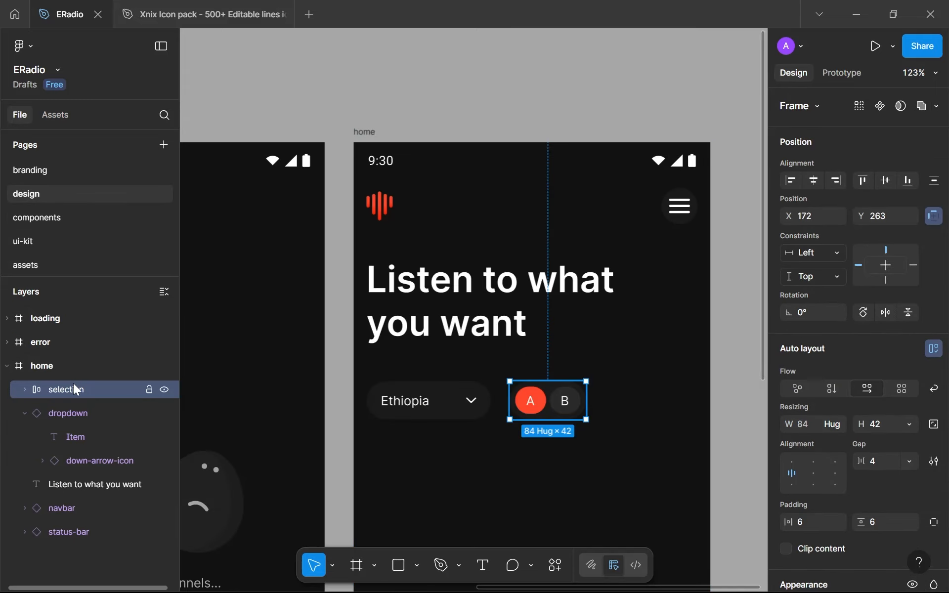
key(Delete)
click(37, 218)
Duplicate the dropdown showcase frame, place the copy directly below it at X 0, Y 602, and rename it "selection"
click(286, 206)
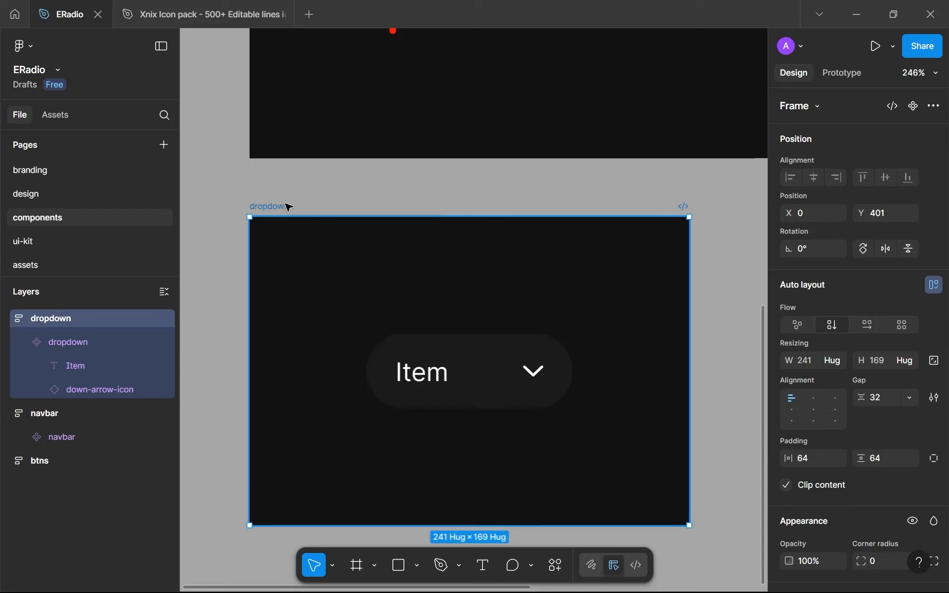
scroll(286, 206, down, 3)
drag(286, 206, 381, 116)
key(ctrl+d)
scroll(489, 120, down, 3)
drag(490, 120, 303, 250)
double_click(302, 245)
text(selection)
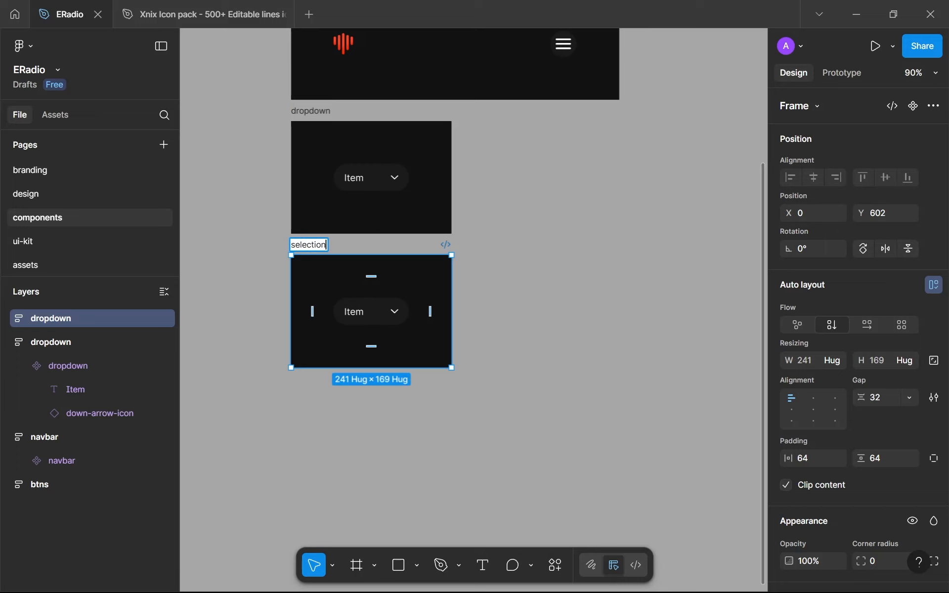
key(Return)
Replace the dropdown inside the new selection frame with the cut A/B toggle and turn the toggle into a component
scroll(311, 246, down, 5)
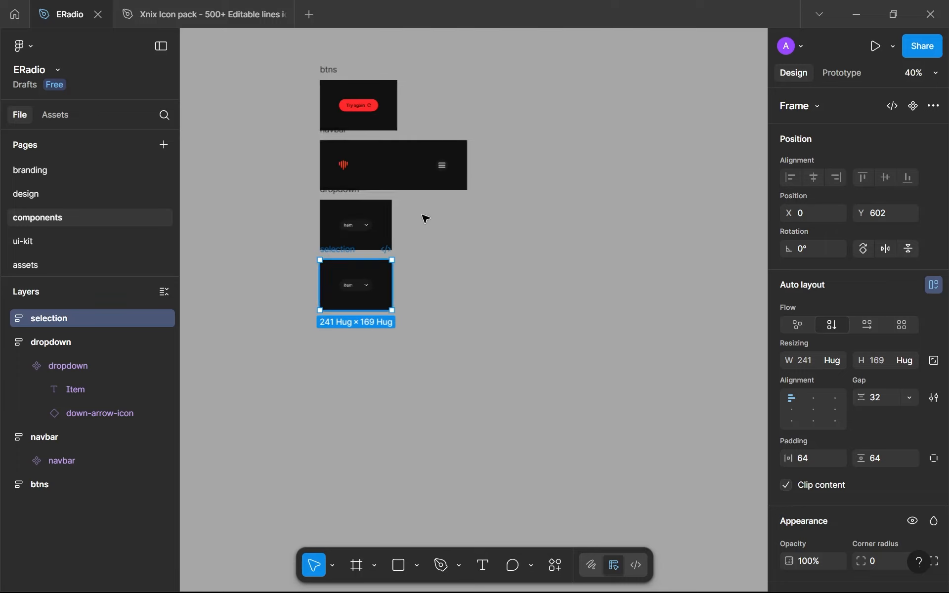
scroll(359, 375, up, 3)
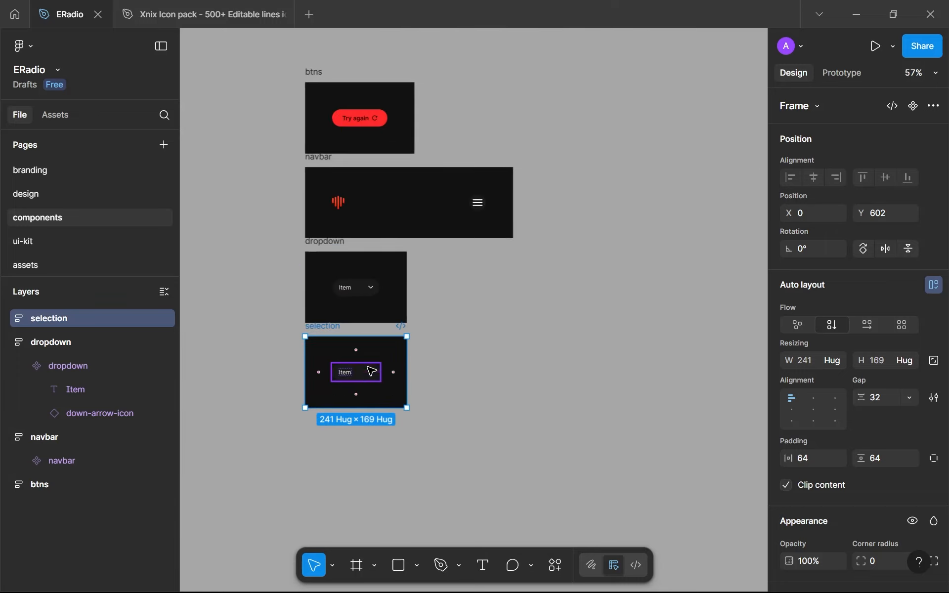
click(346, 379)
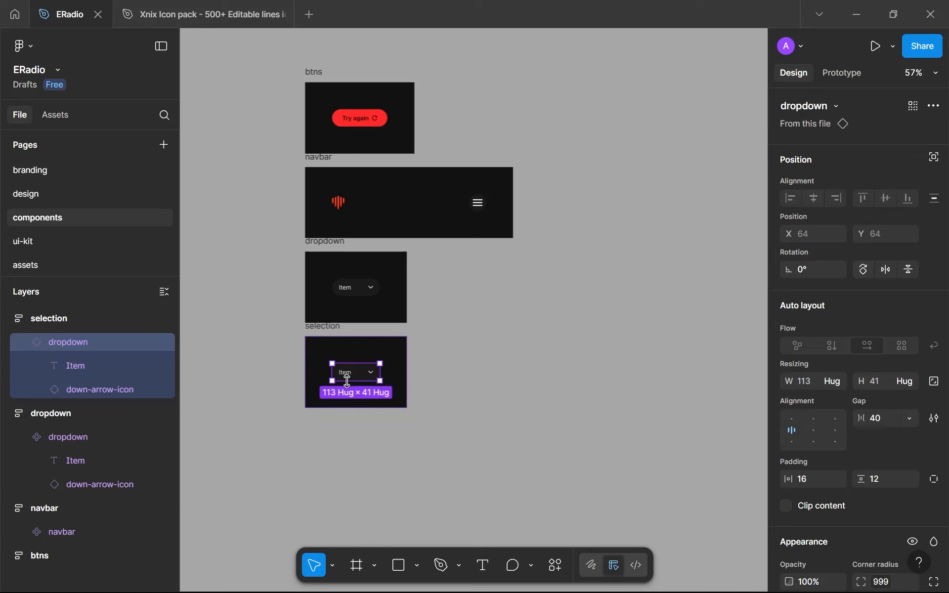
key(ctrl+shift+r)
scroll(344, 379, up, 5)
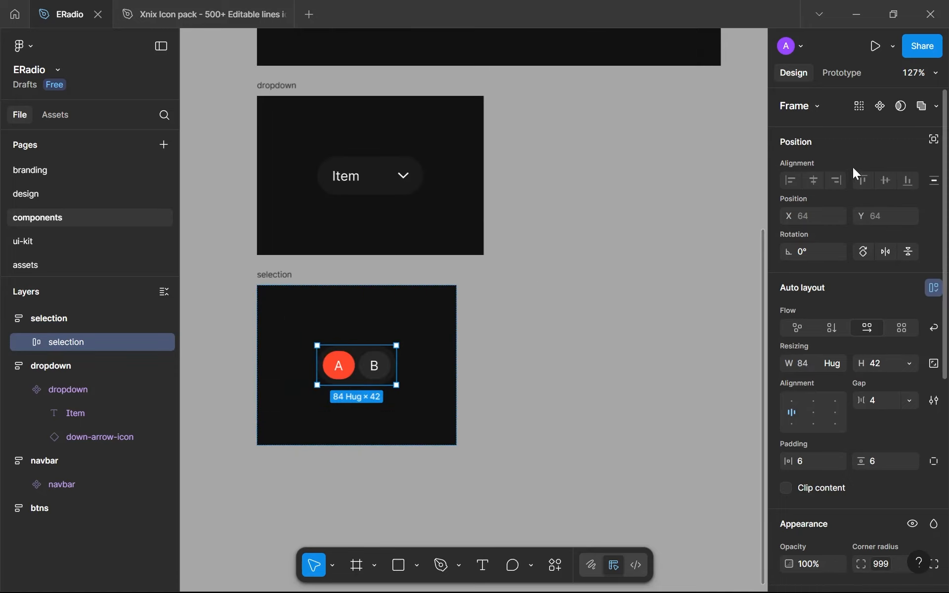
click(880, 107)
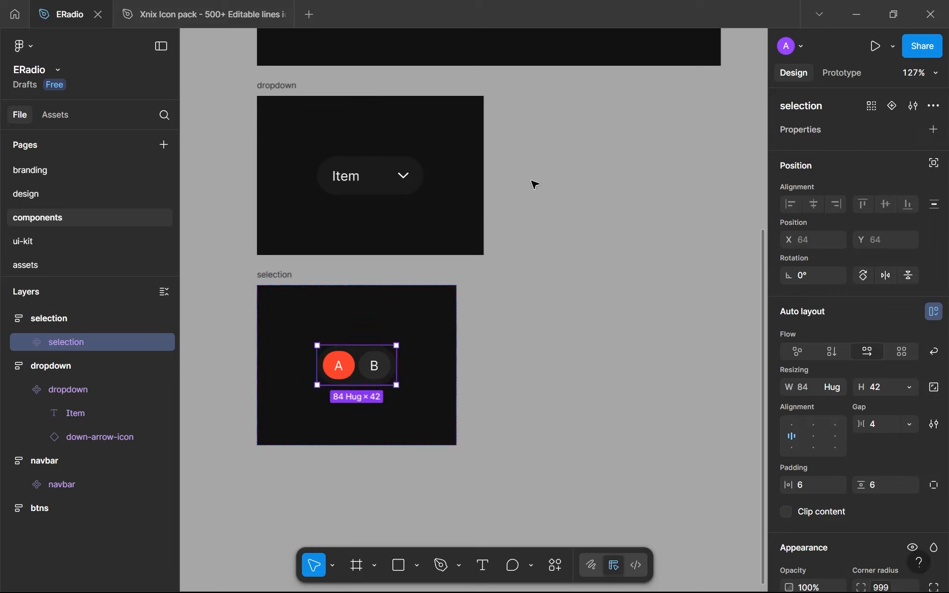
Collapse the component frames' layers and reorder them from first to last as btns, navbar, dropdown, selection
click(7, 318)
click(7, 342)
click(7, 366)
click(31, 366)
scroll(392, 368, down, 5)
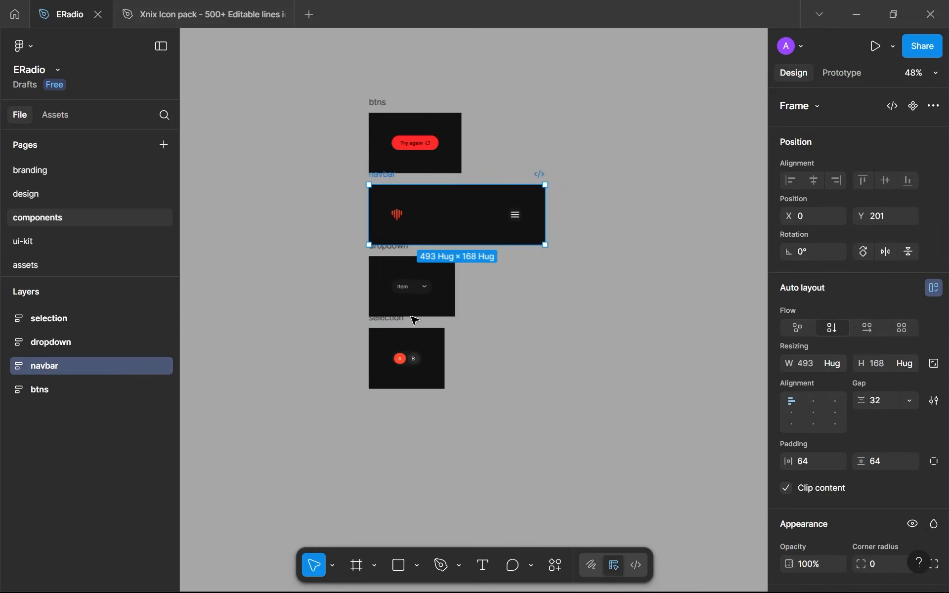
drag(55, 366, 49, 398)
drag(48, 339, 47, 424)
click(58, 318)
drag(58, 318, 44, 410)
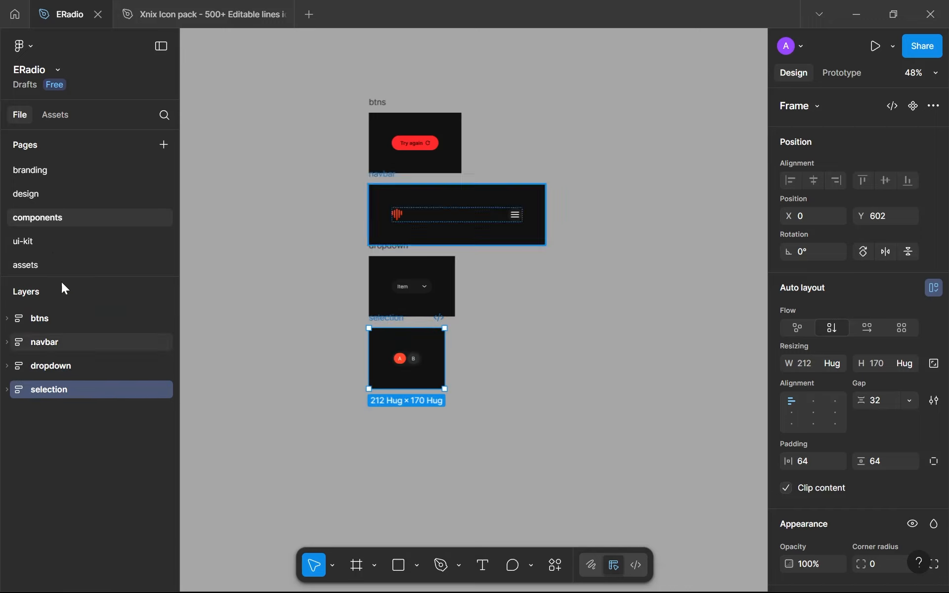
Copy the selection component onto the home screen and place the instance below the dropdown at about X 172, Y 320
click(403, 356)
scroll(403, 358, up, 3)
click(35, 198)
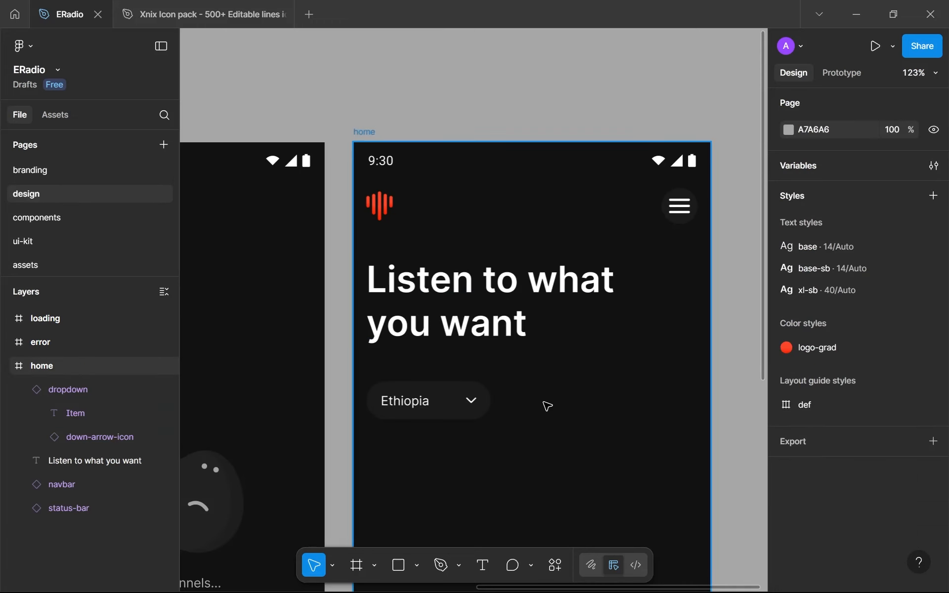
key(ctrl+v)
drag(432, 279, 514, 436)
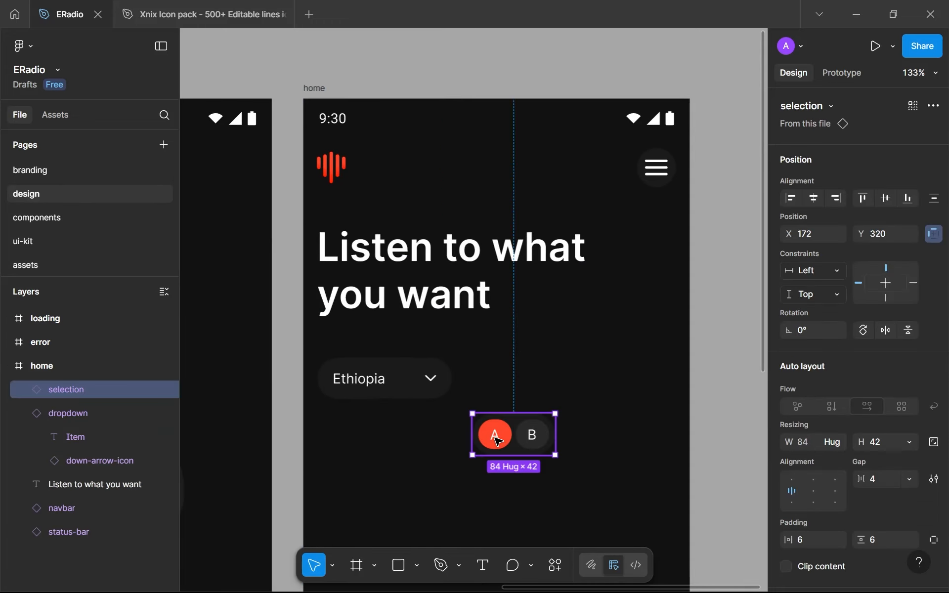
Change the toggle instance's labels on the home screen from A and B to FM and AM
double_click(496, 439)
double_click(495, 439)
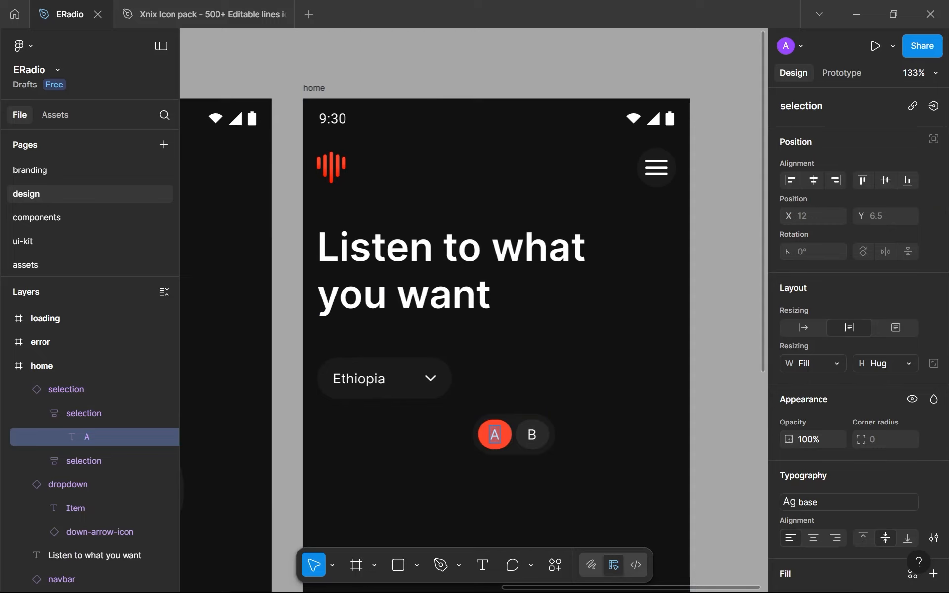
text(FM)
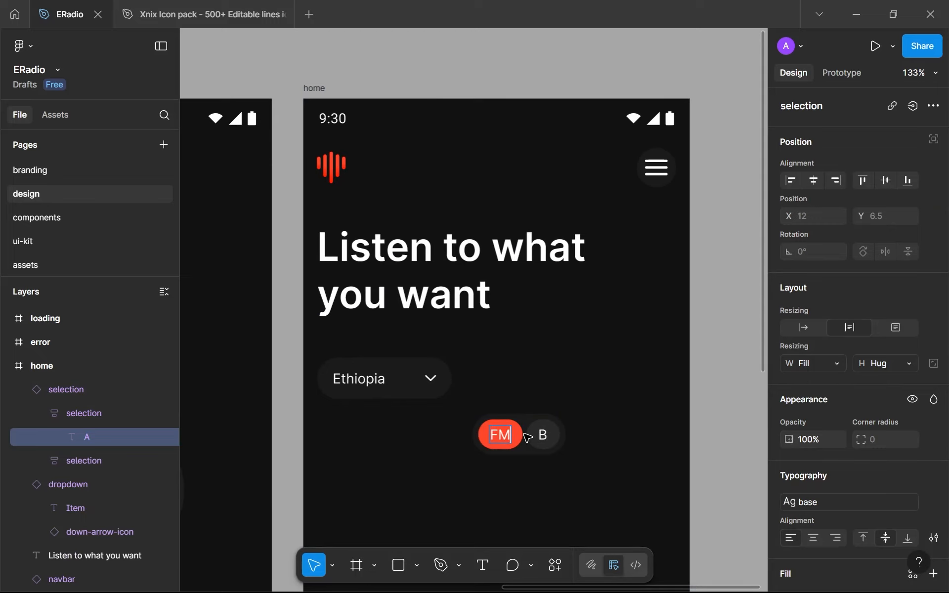
double_click(542, 435)
text(AM)
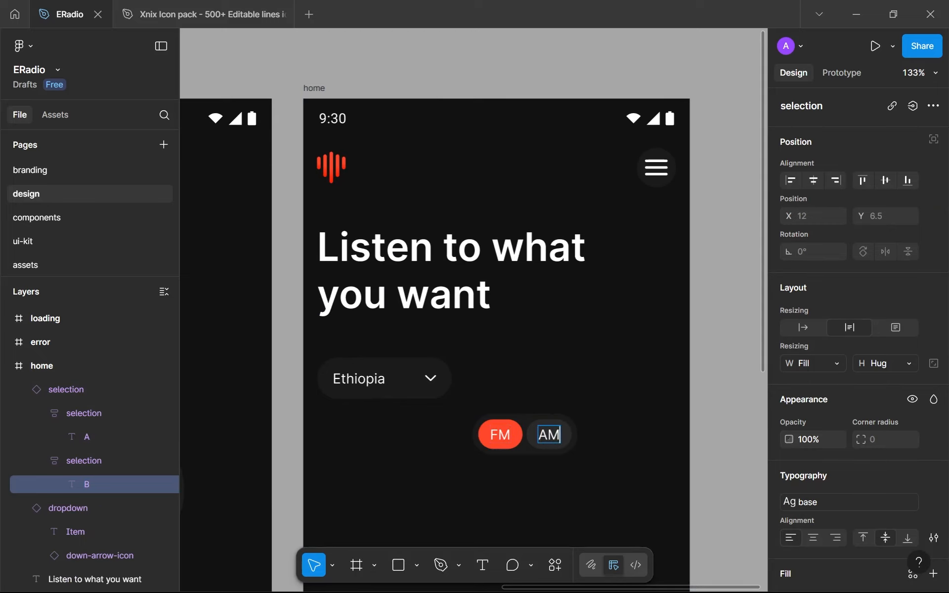
key(Escape)
Move the FM/AM toggle on the home screen up beside the country dropdown, to about X 255, Y 269
scroll(460, 462, up, 5)
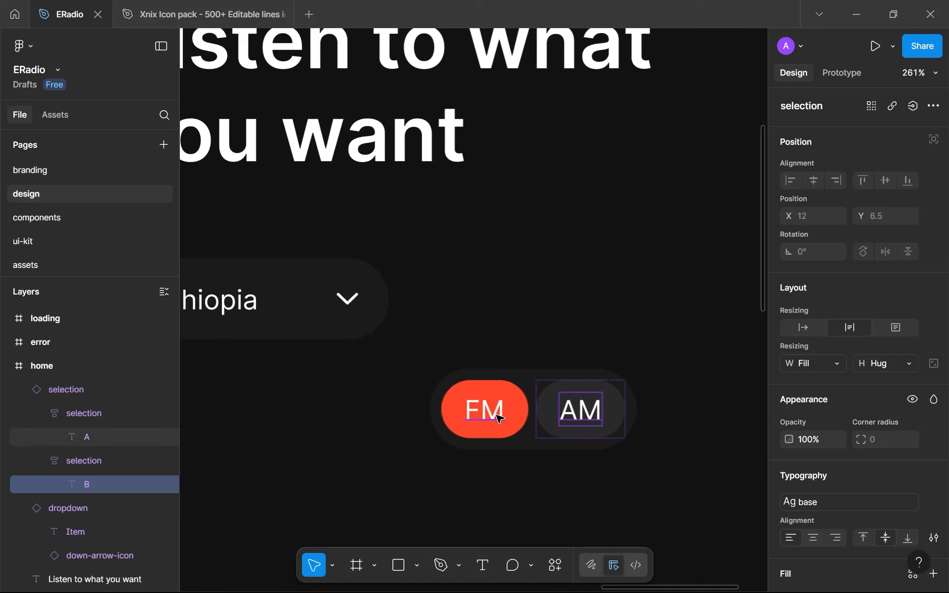
scroll(493, 409, up, 5)
drag(496, 415, 492, 411)
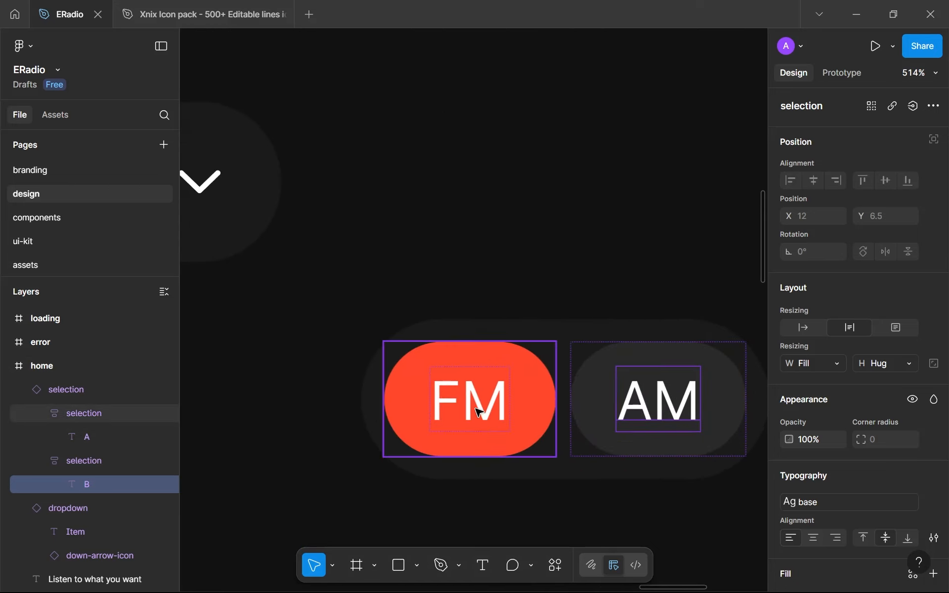
click(530, 398)
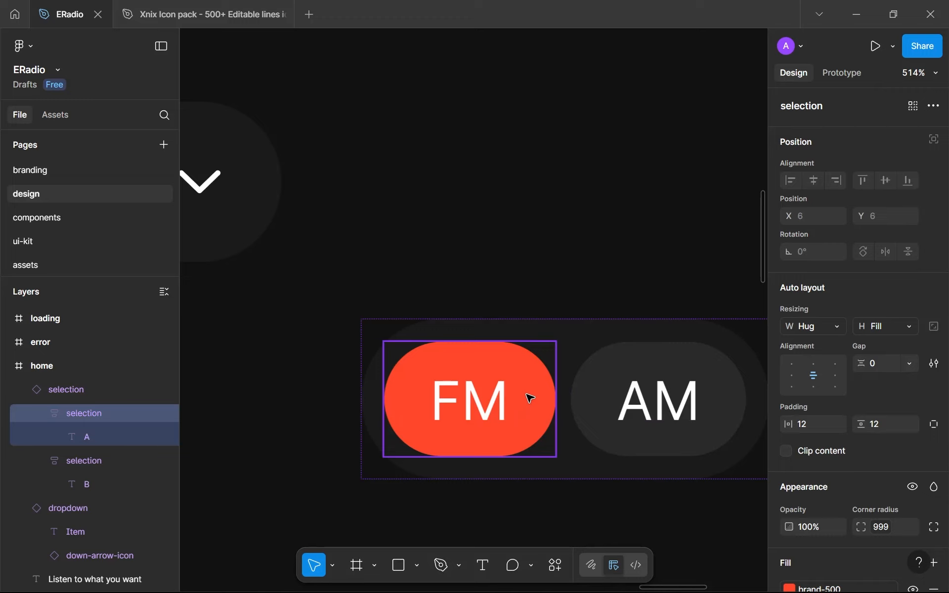
click(529, 254)
scroll(536, 257, down, 10)
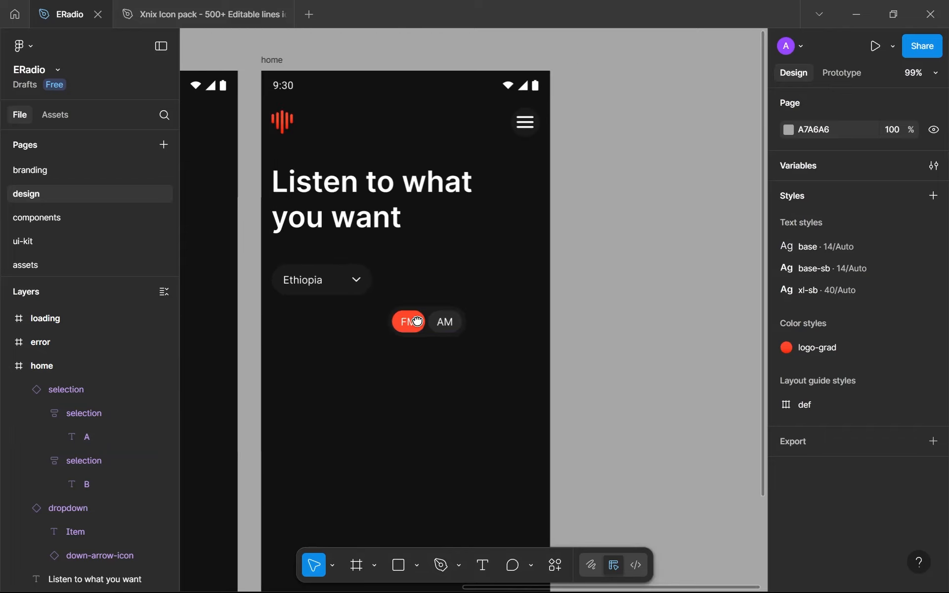
drag(417, 322, 491, 293)
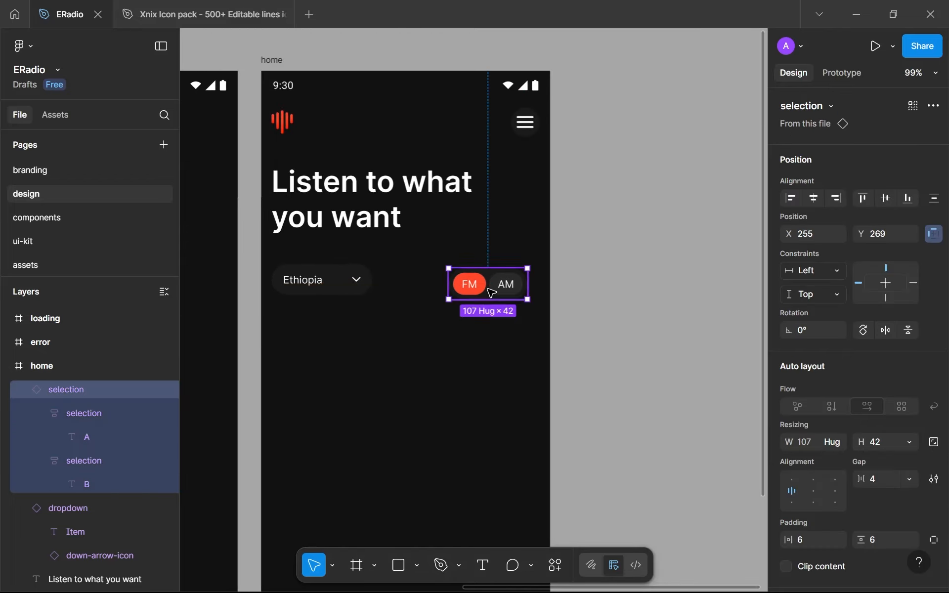
click(450, 345)
scroll(545, 334, down, 4)
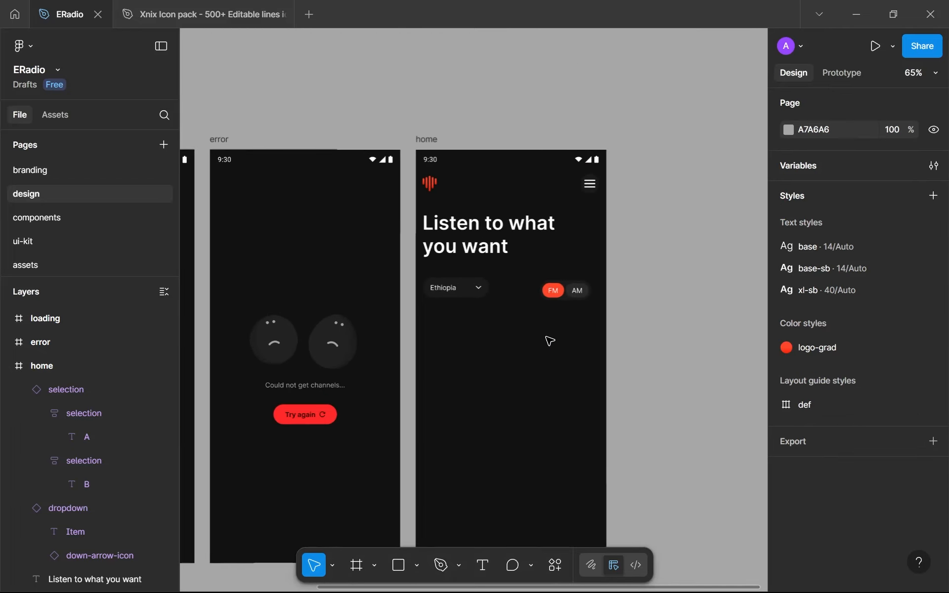
scroll(550, 341, up, 1)
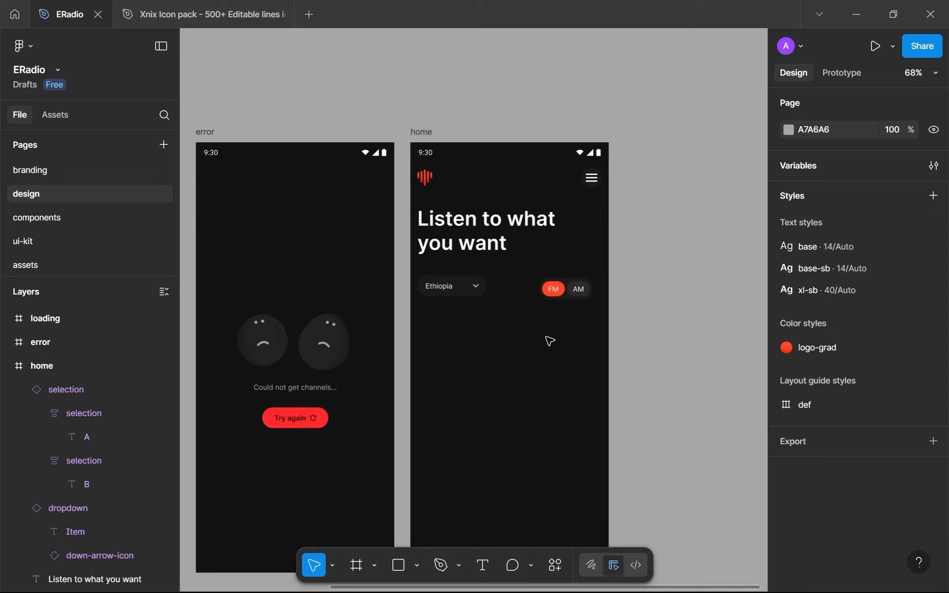
Show the rulers and move the FM/AM toggle to the home frame's right margin guide at X 272, Y 266
click(9, 366)
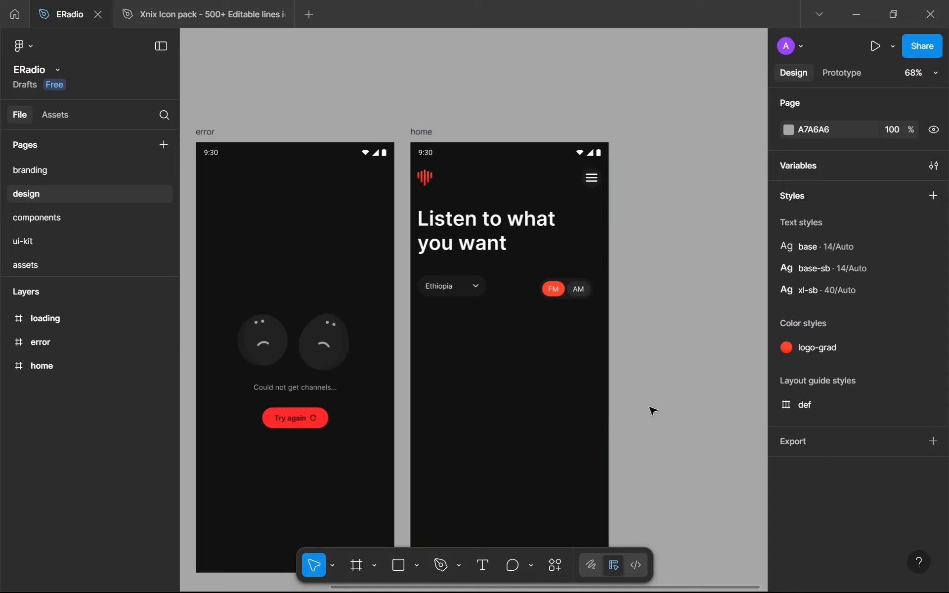
scroll(592, 296, up, 5)
click(584, 302)
drag(584, 303, 606, 302)
key(shift+r)
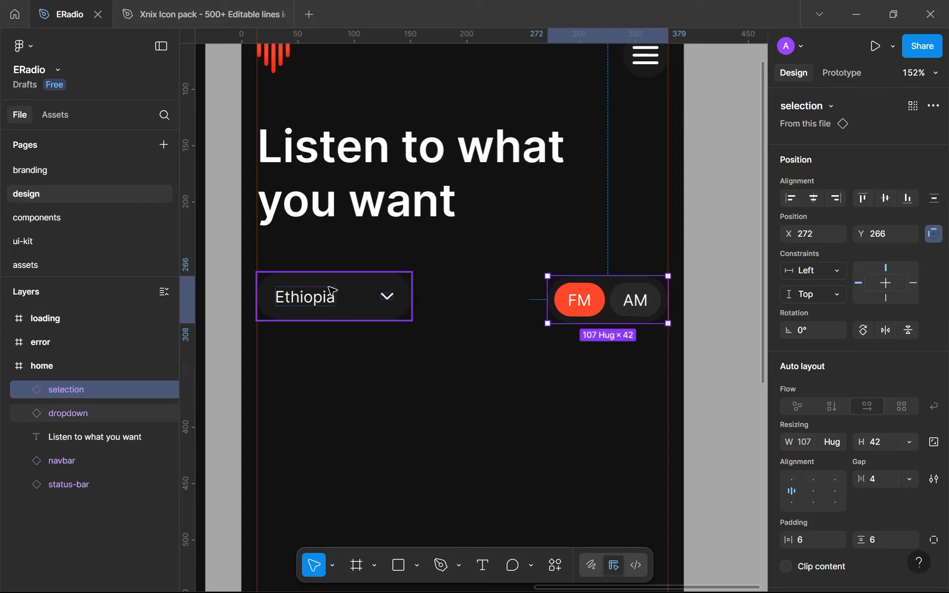
Wrap the dropdown and the FM/AM toggle in a horizontal auto layout frame and name it filter
shift+click(334, 290)
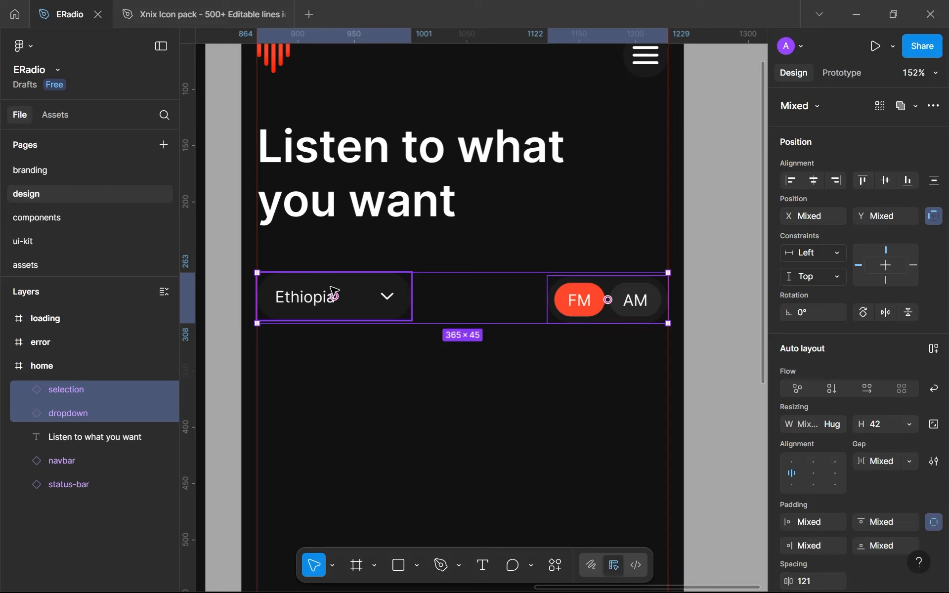
key(shift+a)
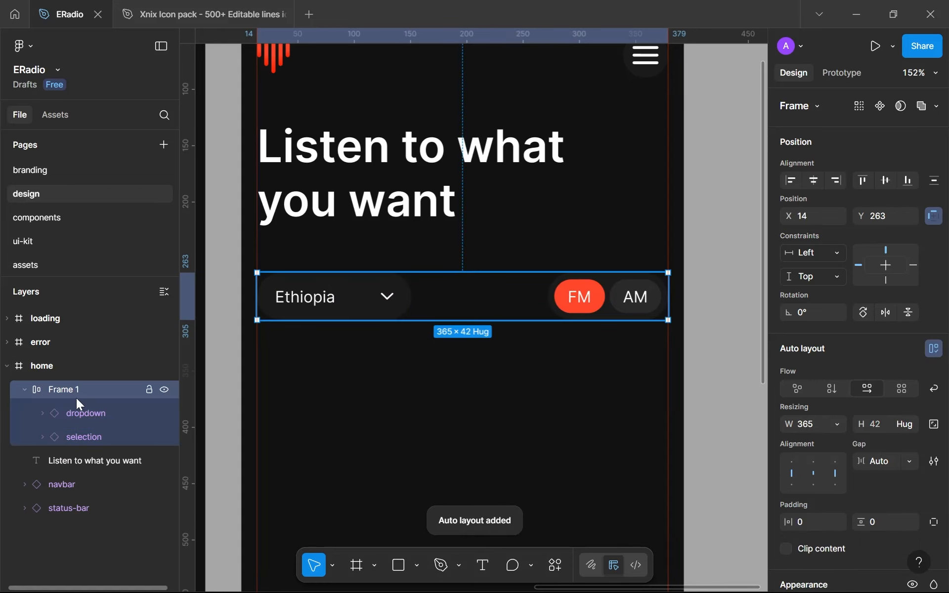
double_click(76, 398)
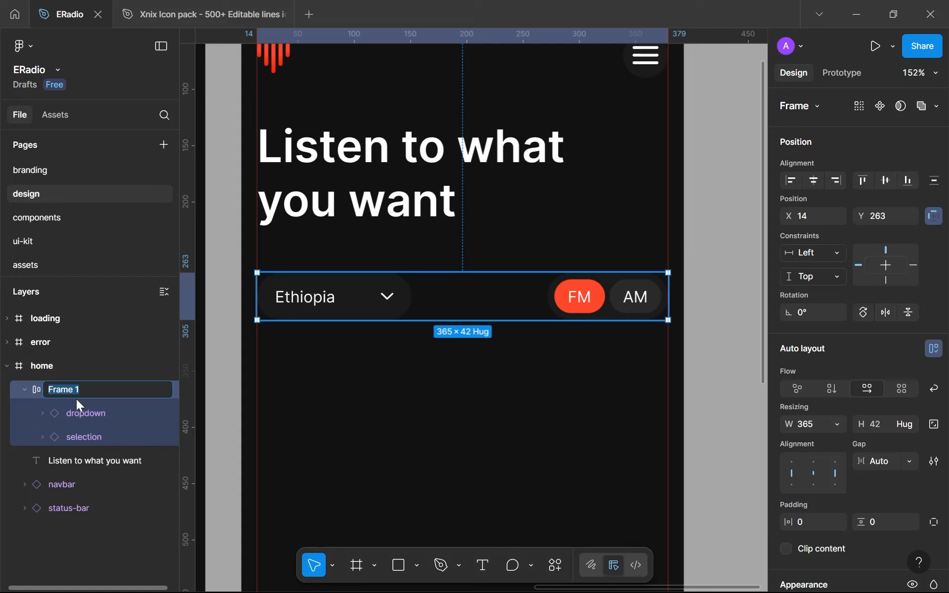
text(filter)
key(Return)
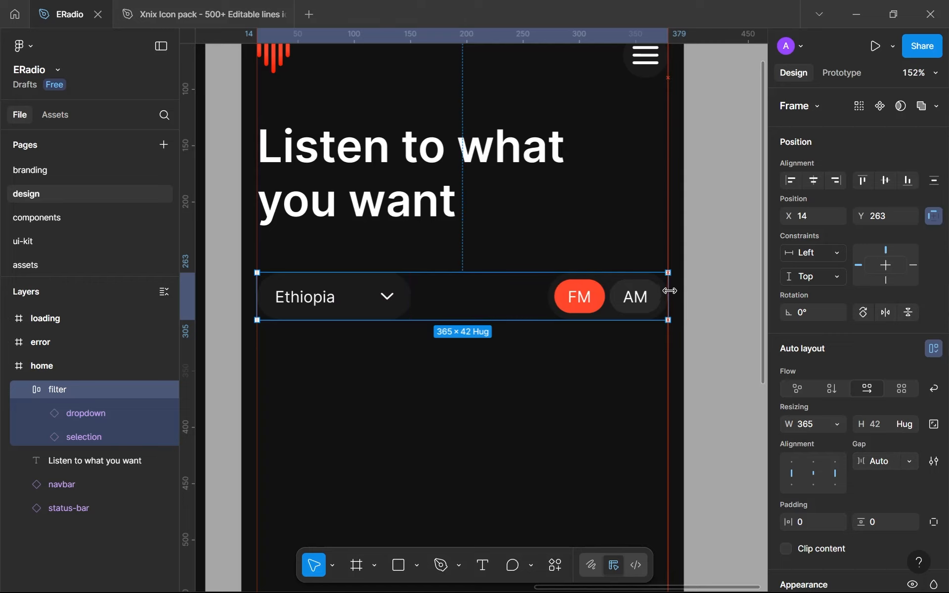
drag(257, 286, 256, 286)
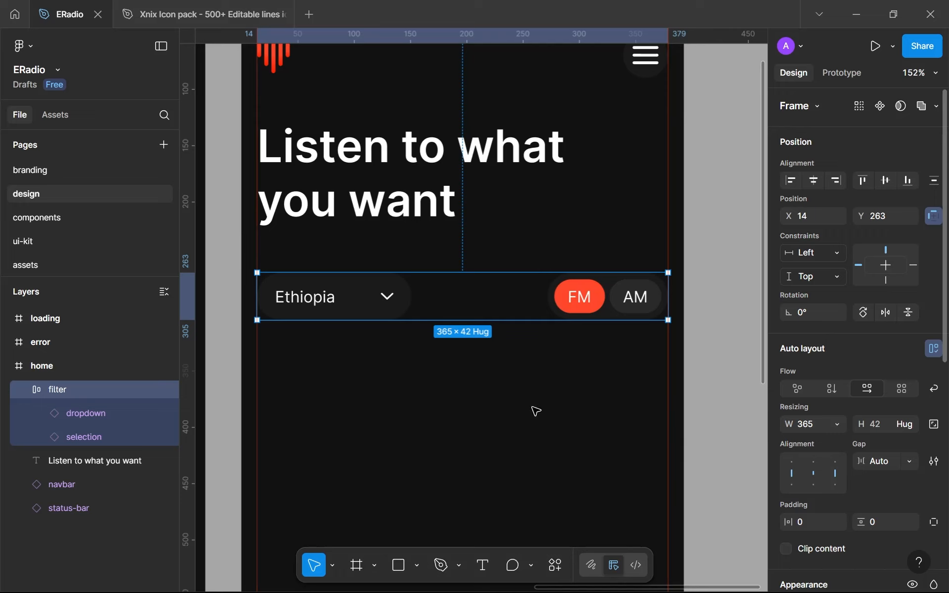
Hide the rulers and collapse the home frame's layers
scroll(794, 495, down, 5)
click(426, 421)
scroll(430, 424, down, 1)
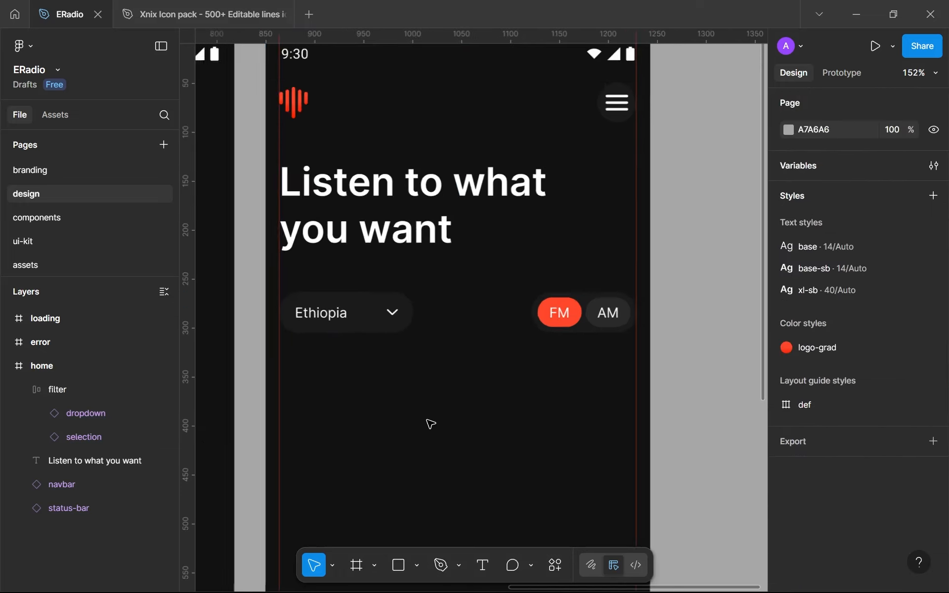
scroll(431, 424, down, 3)
key(shift+r)
scroll(541, 328, down, 1)
scroll(544, 329, up, 1)
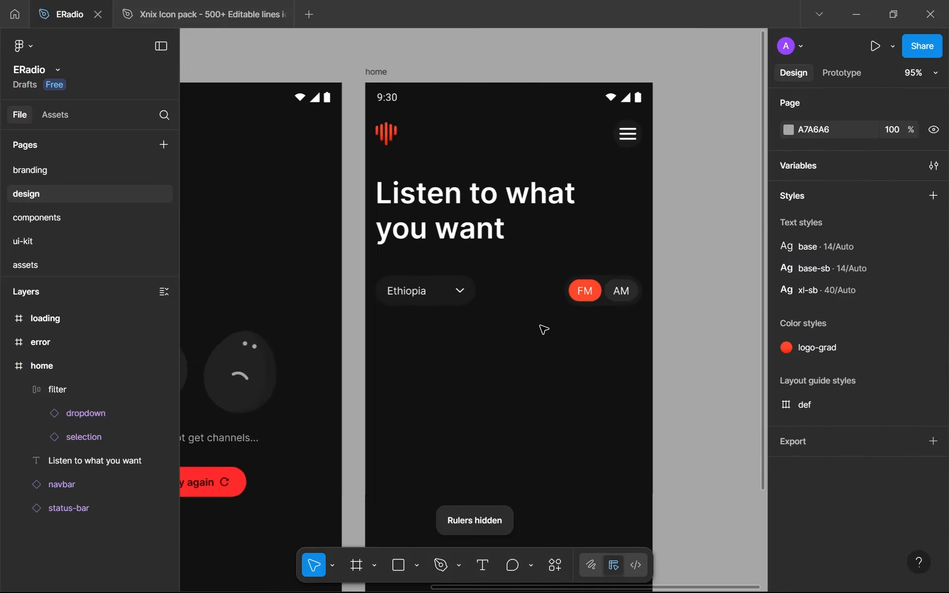
scroll(544, 329, up, 2)
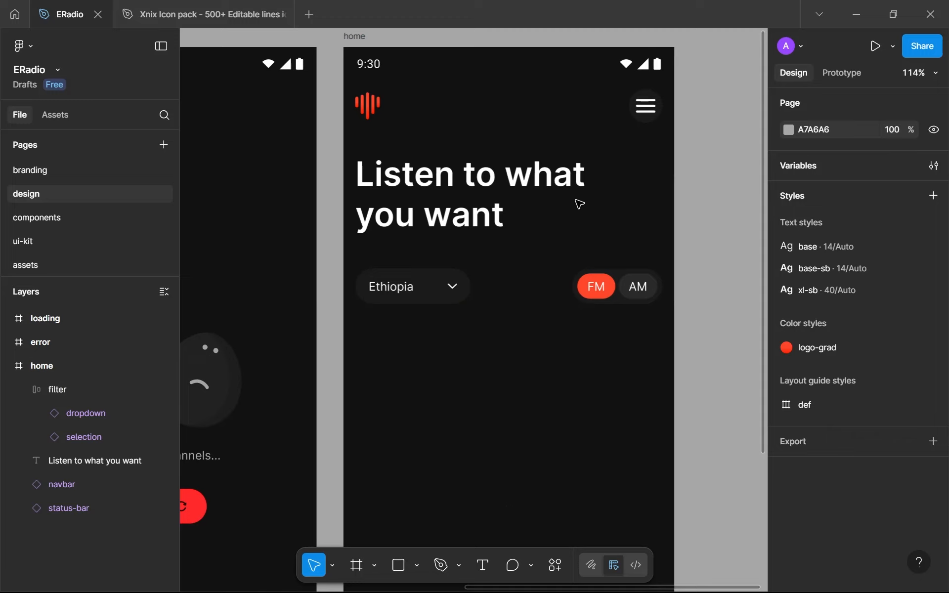
scroll(574, 223, down, 1)
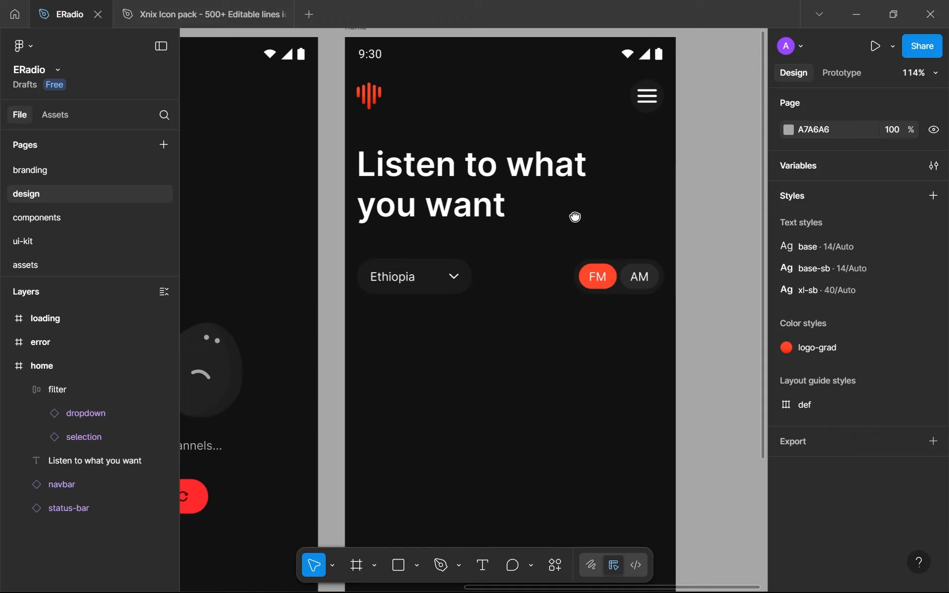
click(7, 374)
drag(439, 370, 515, 443)
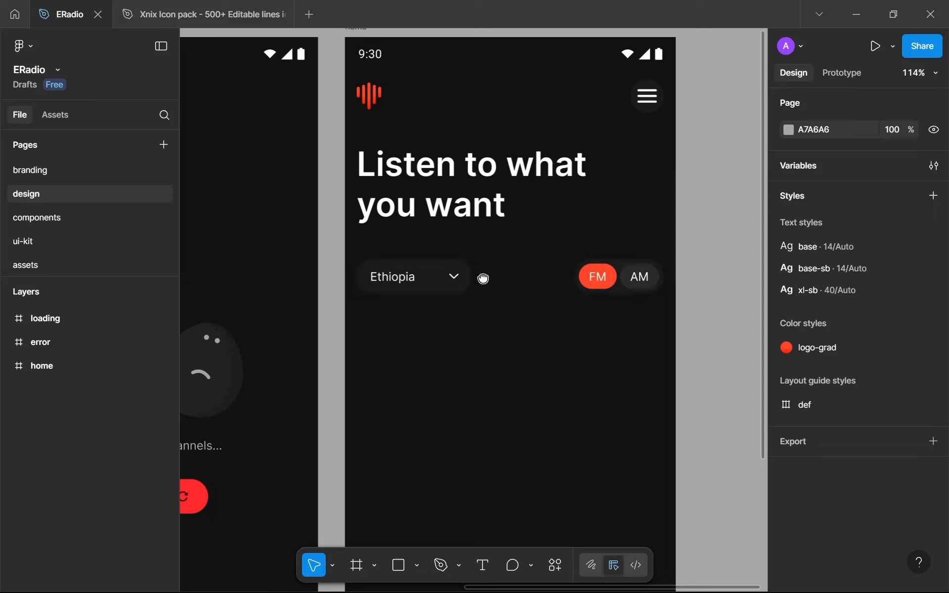
drag(483, 276, 502, 271)
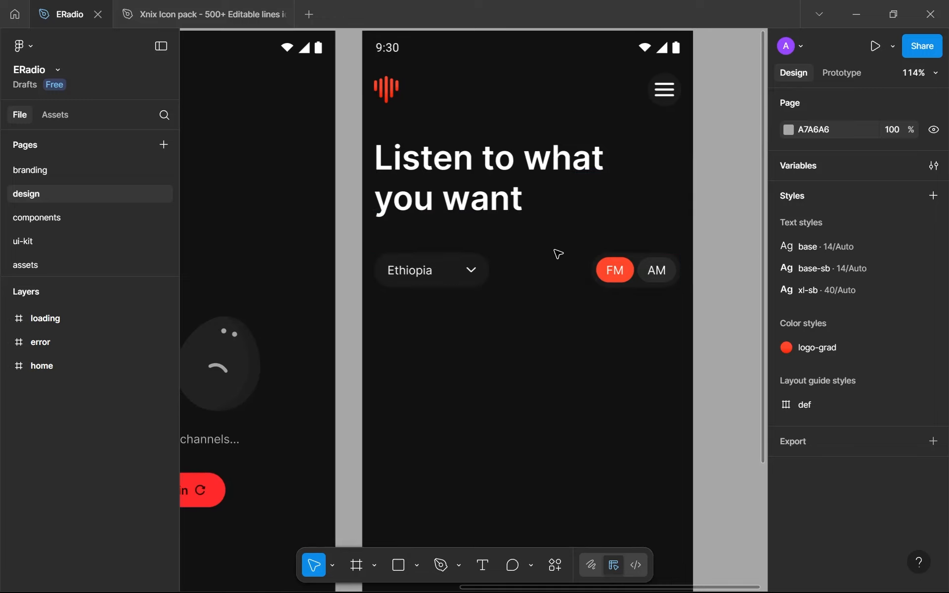
scroll(523, 346, down, 1)
scroll(507, 326, down, 5)
scroll(506, 326, up, 2)
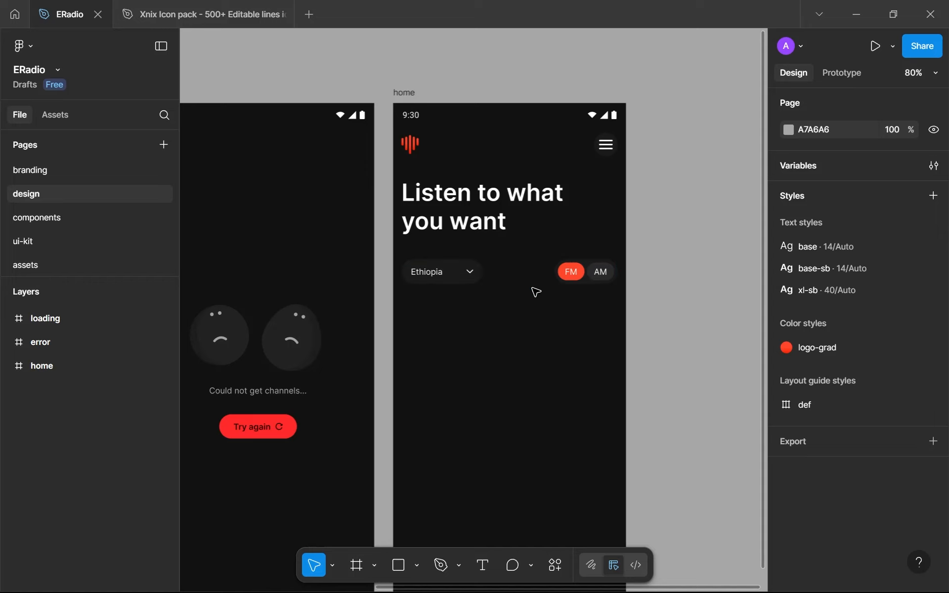
Check the navbar's gap to the status bar and nudge the navbar down to Y 56
click(542, 283)
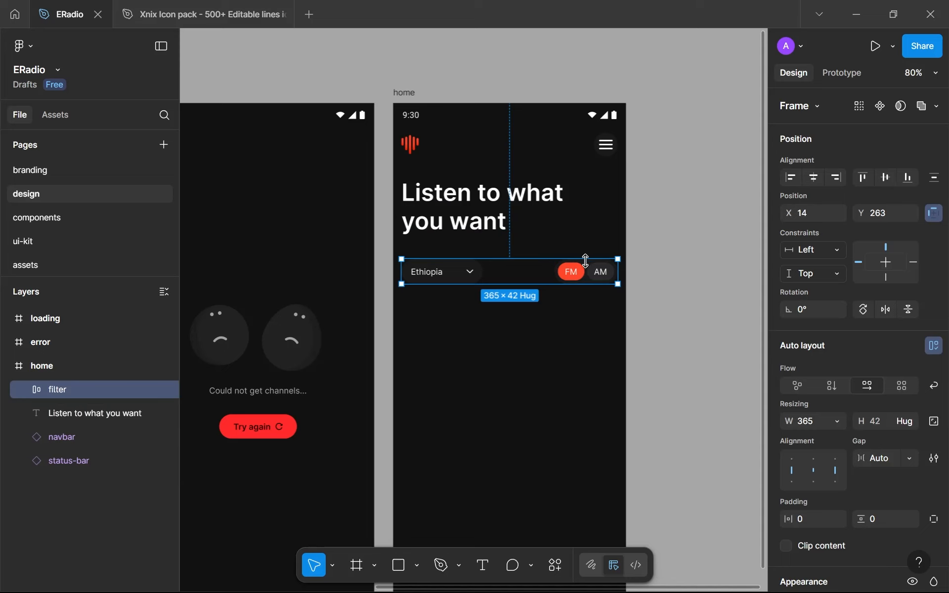
scroll(570, 269, up, 3)
click(426, 211)
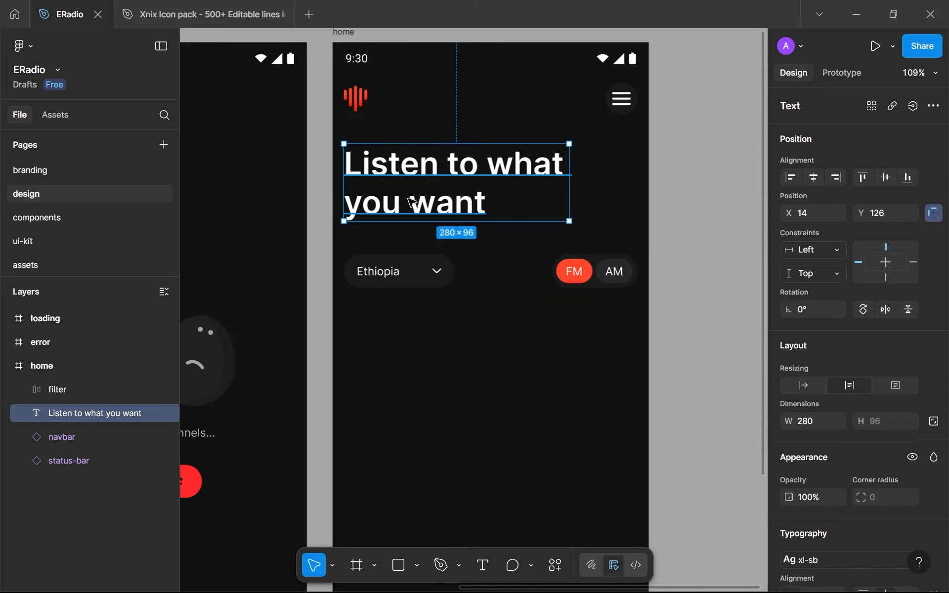
click(383, 106)
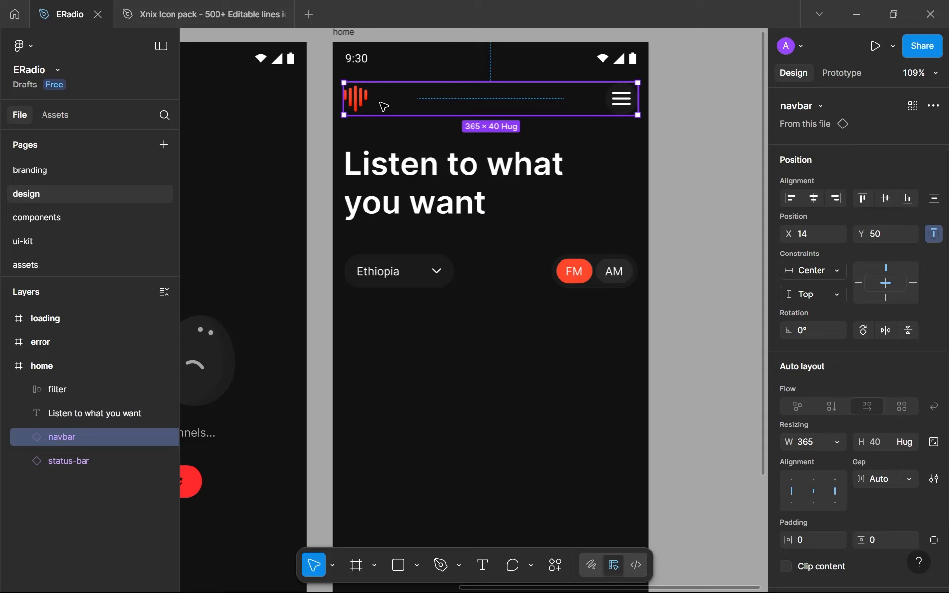
key(alt)
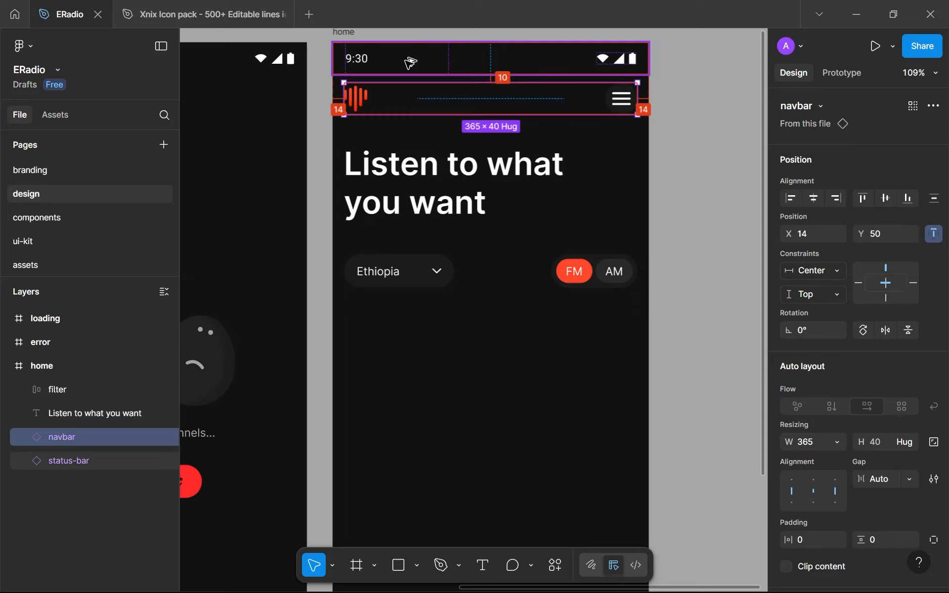
key(Down)
key(Down)
key(Down)
key(Down)
key(Down)
key(Down)
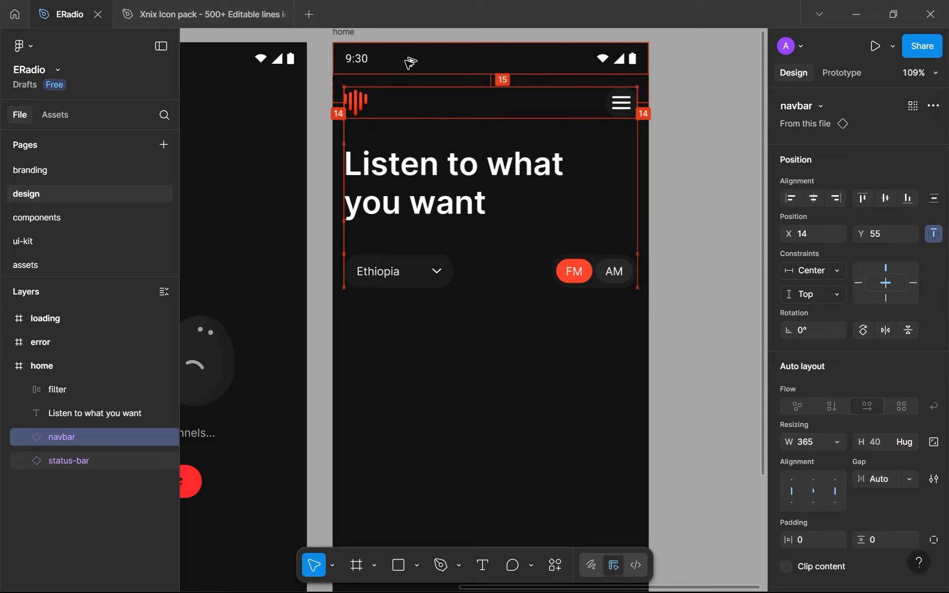
scroll(410, 62, up, 1)
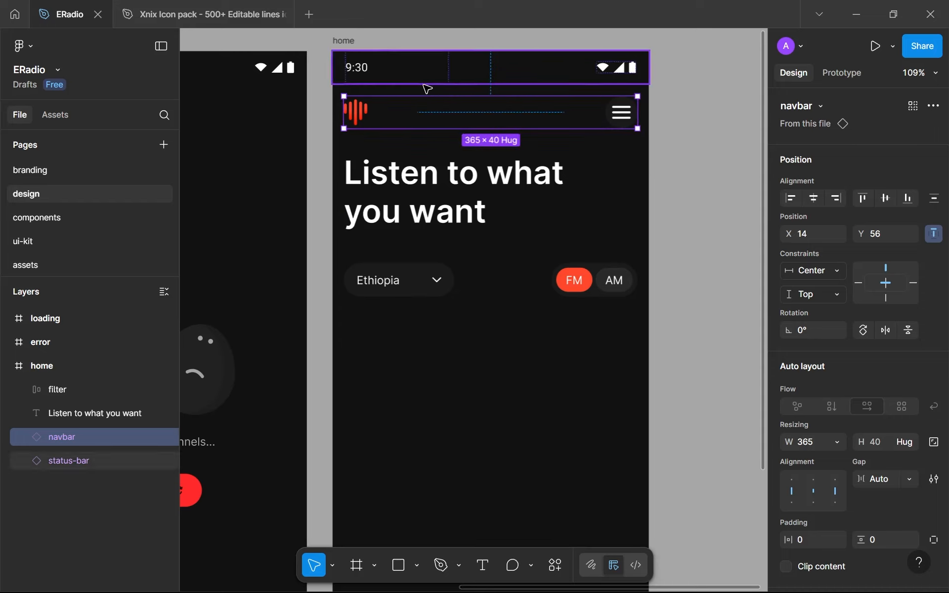
Nudge the navbar up to Y 40 so it sits directly beneath the status bar
key(alt)
key(Up)
key(Up)
key(Up)
key(Up)
key(Up)
key(Up)
key(Up)
key(Up)
key(Up)
key(Up)
key(Up)
key(Up)
key(Up)
key(Up)
key(Up)
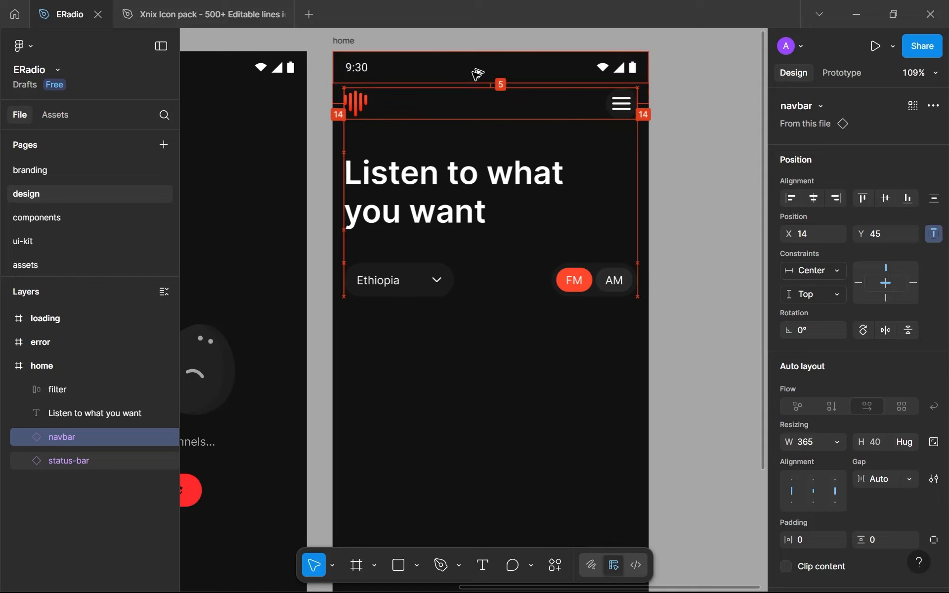
key(Up)
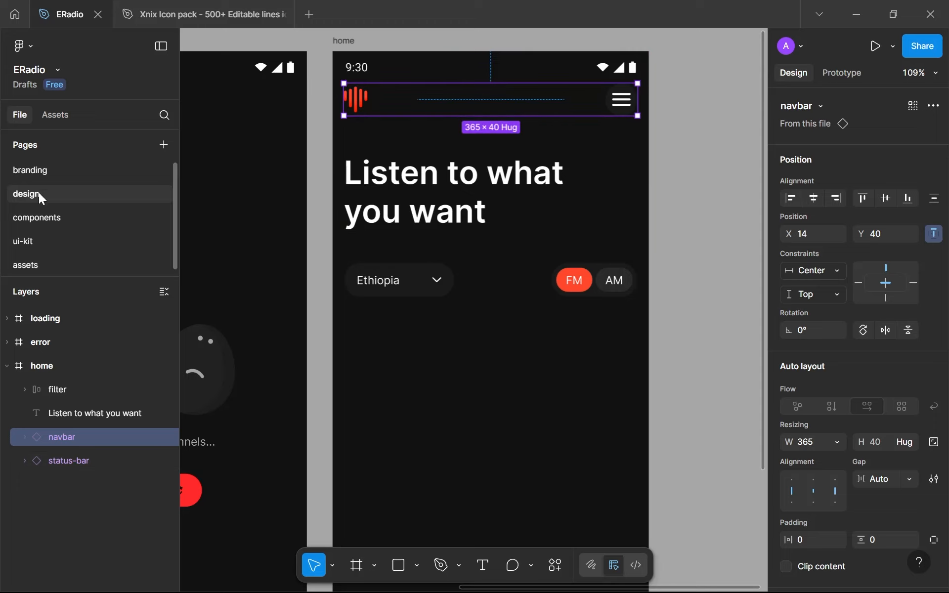
Open the components page and set the main navbar component's vertical padding to 16
click(39, 220)
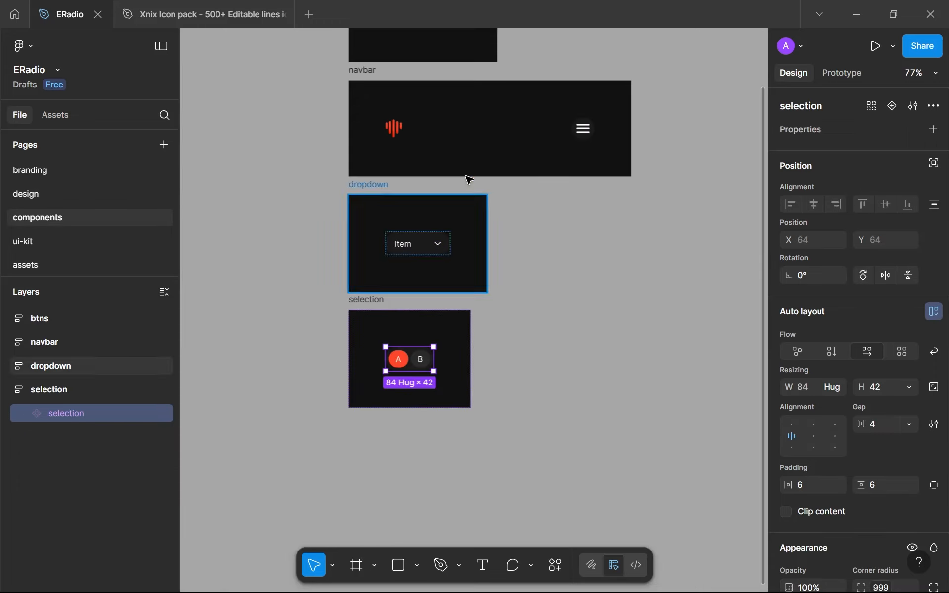
click(456, 121)
click(881, 489)
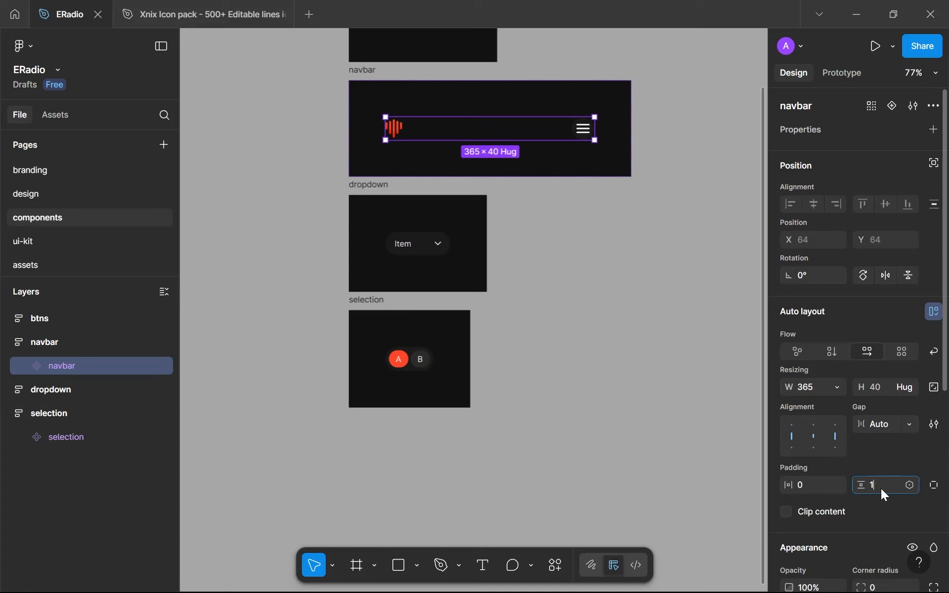
text(16)
click(723, 413)
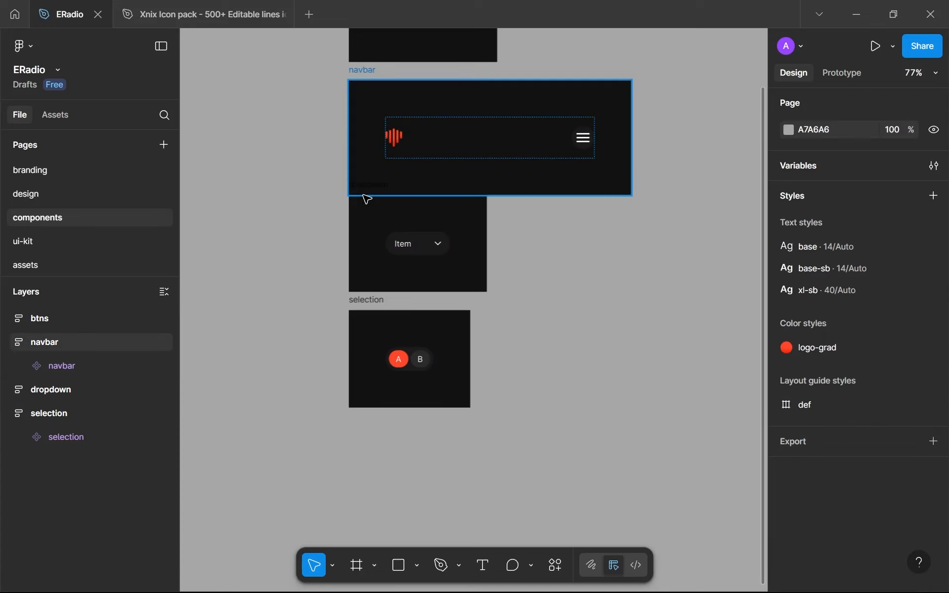
Move the dropdown and selection component frames down together to restore a gap below the taller navbar frame
click(366, 193)
click(366, 209)
shift+click(365, 296)
drag(371, 230, 371, 254)
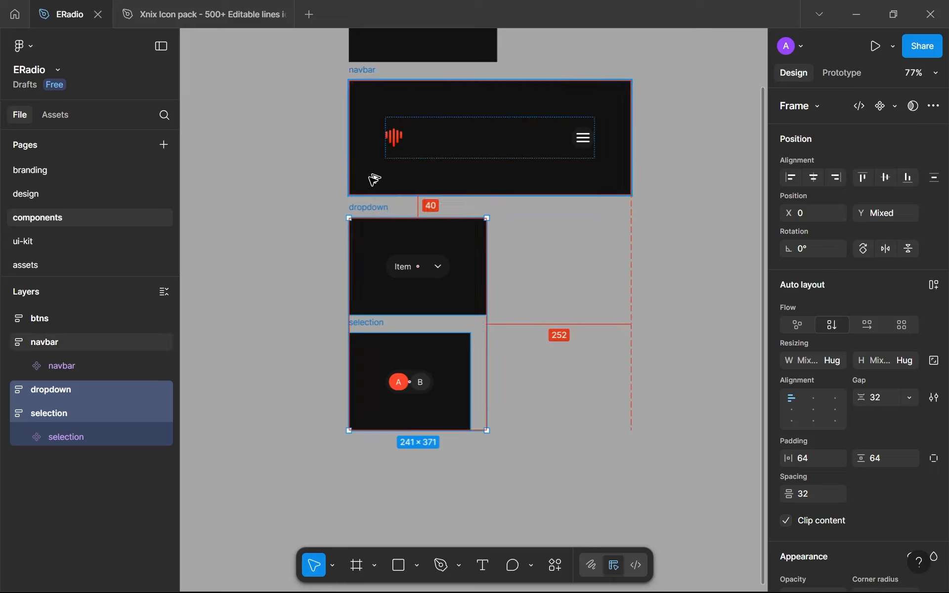
key(Up)
key(Up)
key(Up)
key(Up)
key(Up)
key(Up)
key(Up)
key(Up)
key(Up)
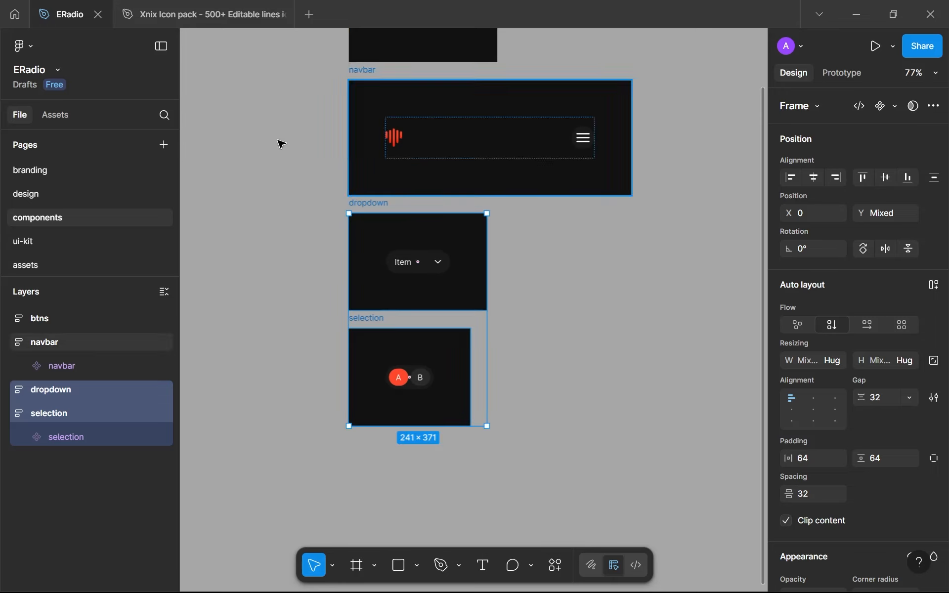
Return to the design page and check the navbar instance's updated padding on the home screen
key(ctrl+alt+s)
click(55, 200)
click(63, 221)
key(ctrl+z)
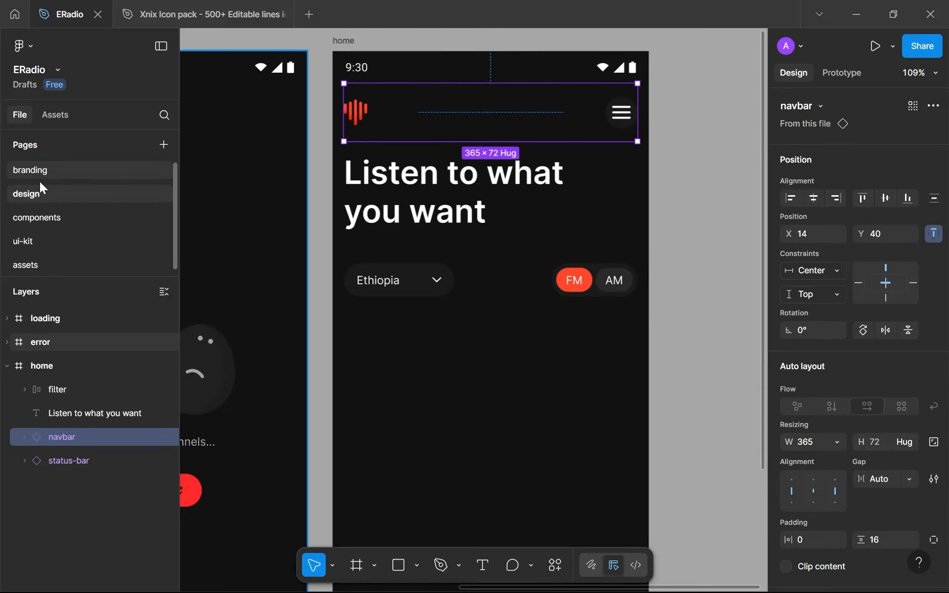
Step back to the components page to check the spacing below the navbar frame, return to the design page and clear the selection
key(ctrl+z)
key(ctrl+z)
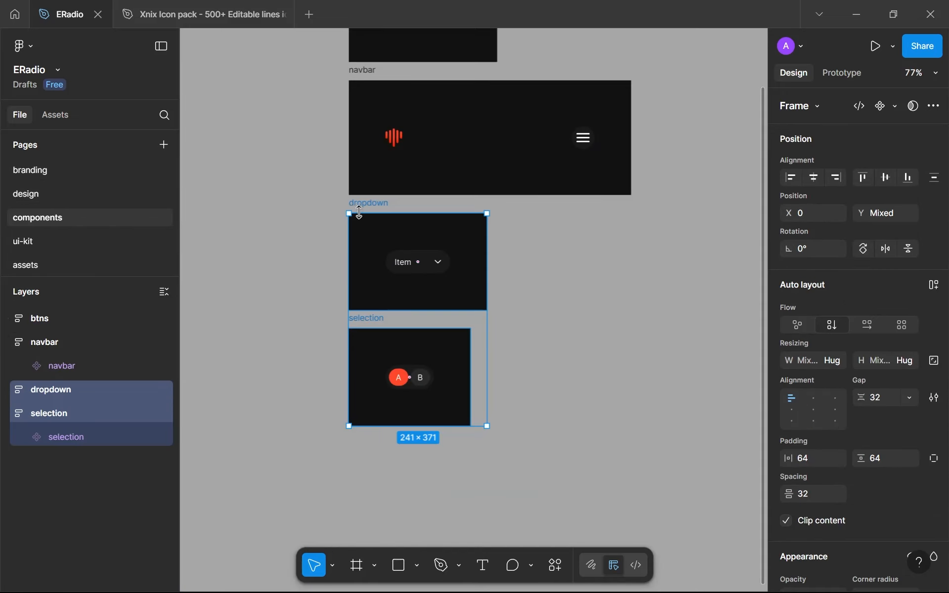
click(39, 193)
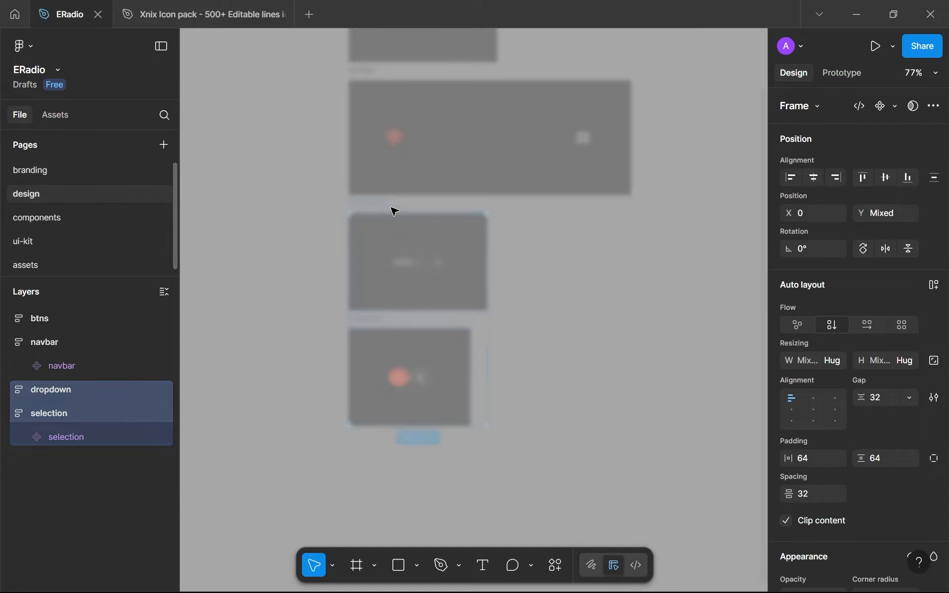
scroll(486, 149, up, 2)
drag(487, 150, 424, 236)
scroll(424, 236, down, 2)
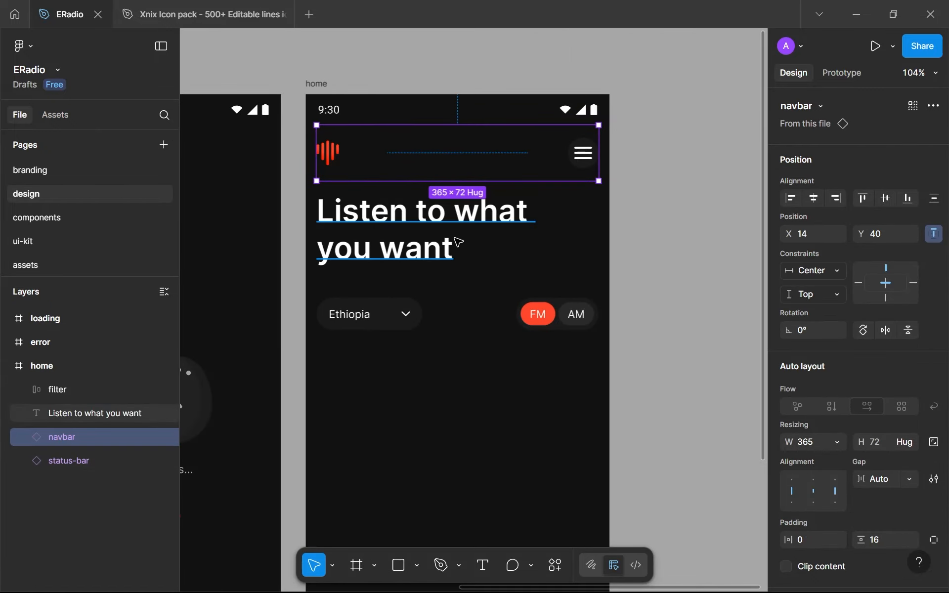
scroll(479, 148, down, 2)
click(461, 263)
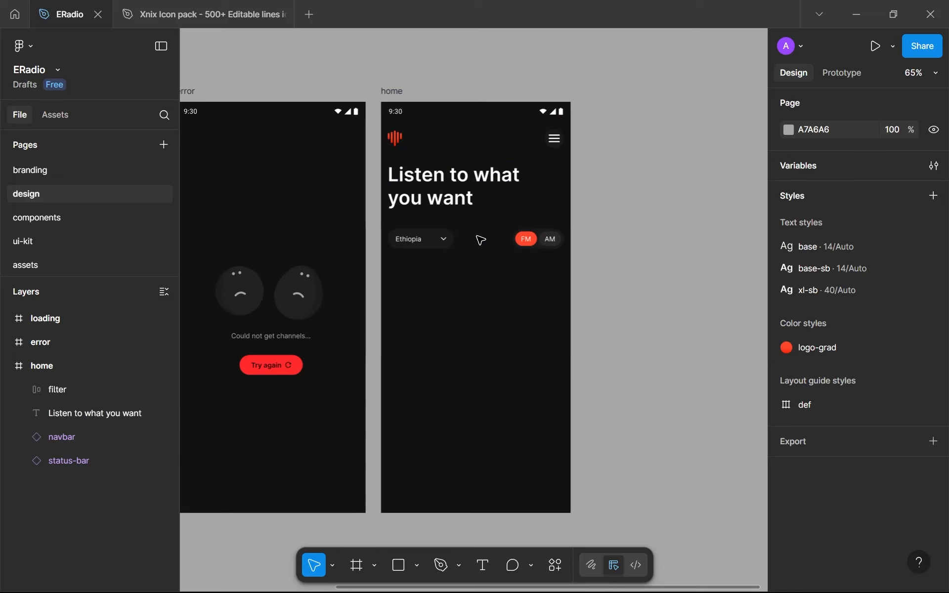
Nudge the "Listen to what you want" heading down to Y 136, checking its distance from the navbar, and deselect it
click(463, 197)
key(alt+Down)
key(alt+Down)
key(alt+Down)
key(alt+Down)
key(alt+Down)
key(alt+Down)
key(alt+Down)
key(alt+Down)
key(alt+Down)
key(alt+Down)
key(alt+Down)
key(alt+Down)
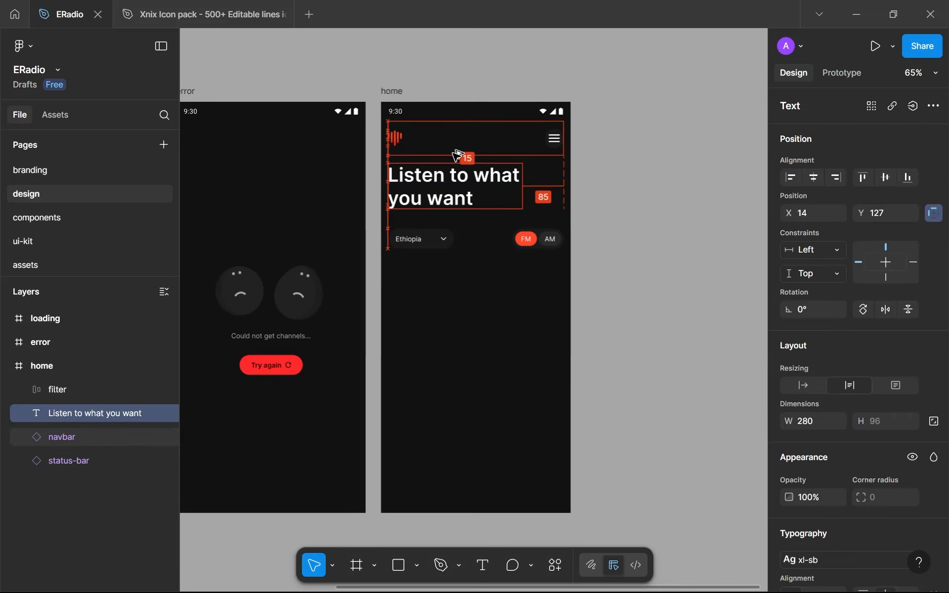
key(alt+Up)
key(alt+Up)
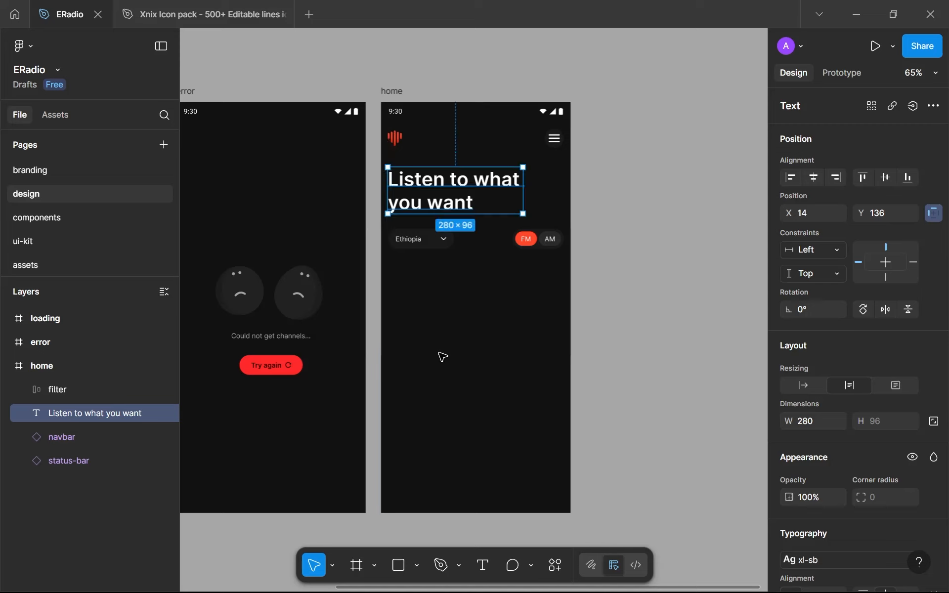
click(442, 357)
Move the filter row with the country dropdown and FM/AM toggle farther down below the heading and deselect it
scroll(477, 301, up, 3)
scroll(470, 242, down, 4)
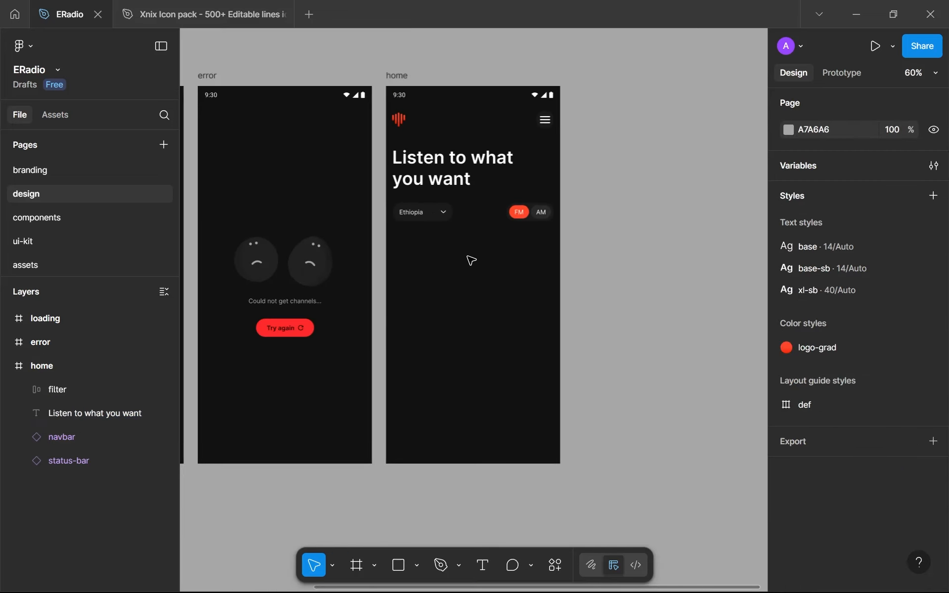
click(467, 218)
drag(467, 218, 466, 269)
click(466, 369)
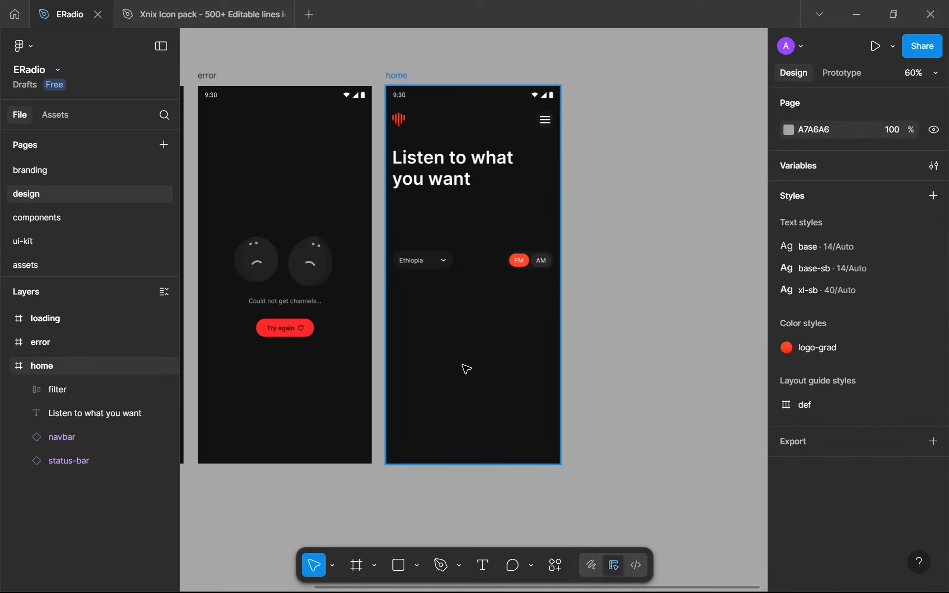